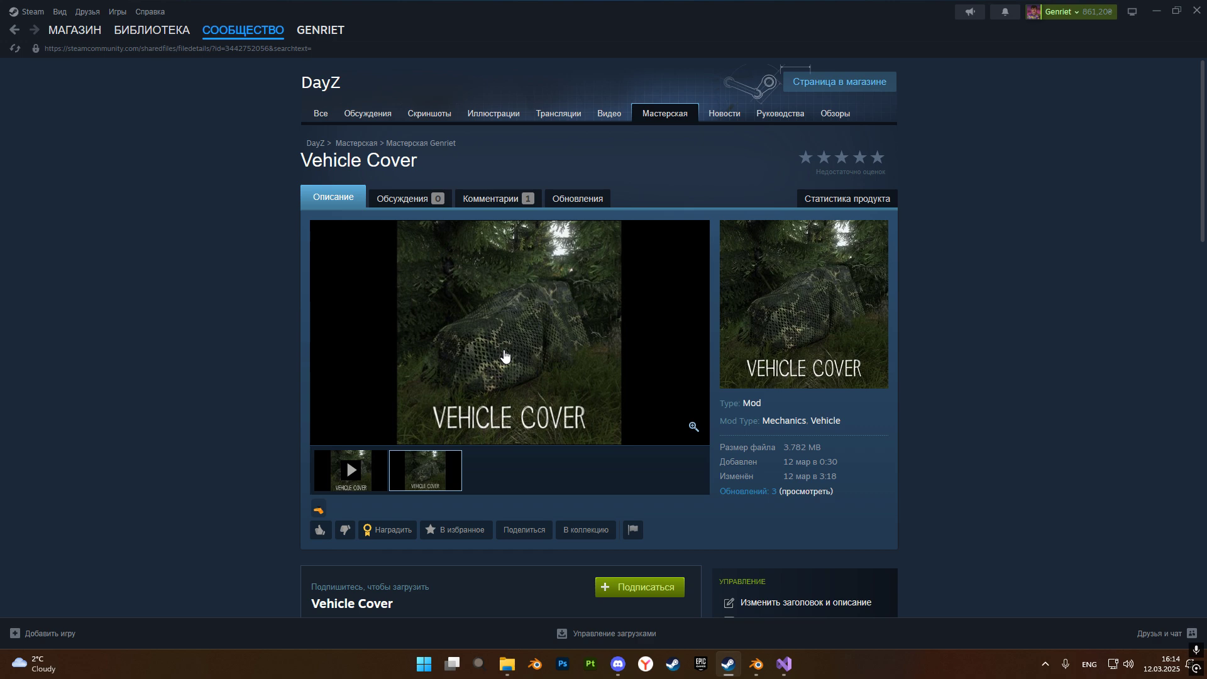
Open Ural_4320_bort_rus.p3d from the Ural_4320_bort_rus folder in Object Builder, clear the selection and display the truck with solid surfaces.
click(507, 664)
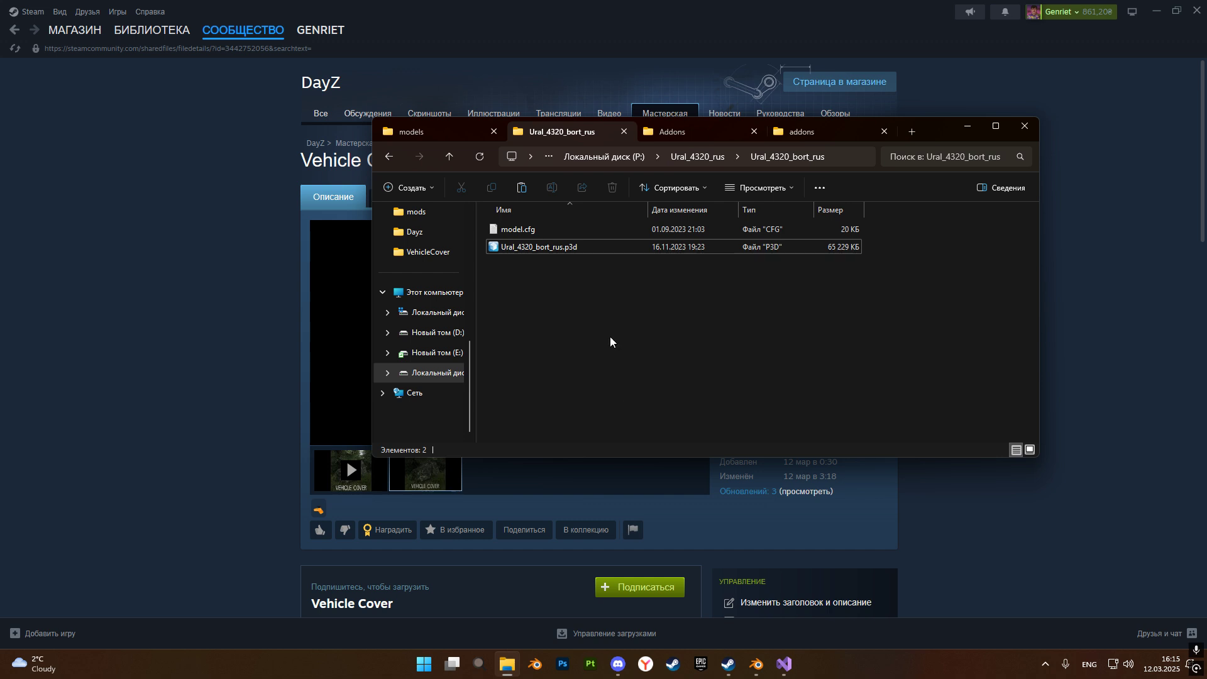
double_click(530, 249)
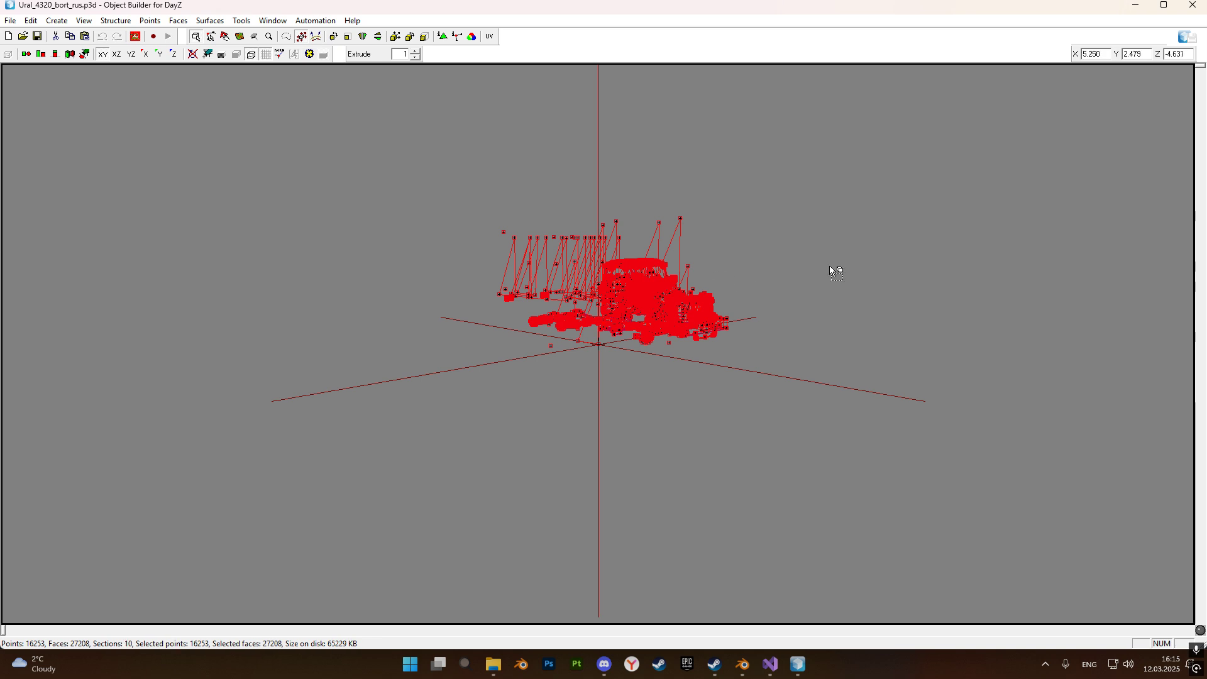
click(902, 263)
scroll(558, 193, up, 2)
click(310, 54)
scroll(915, 263, up, 5)
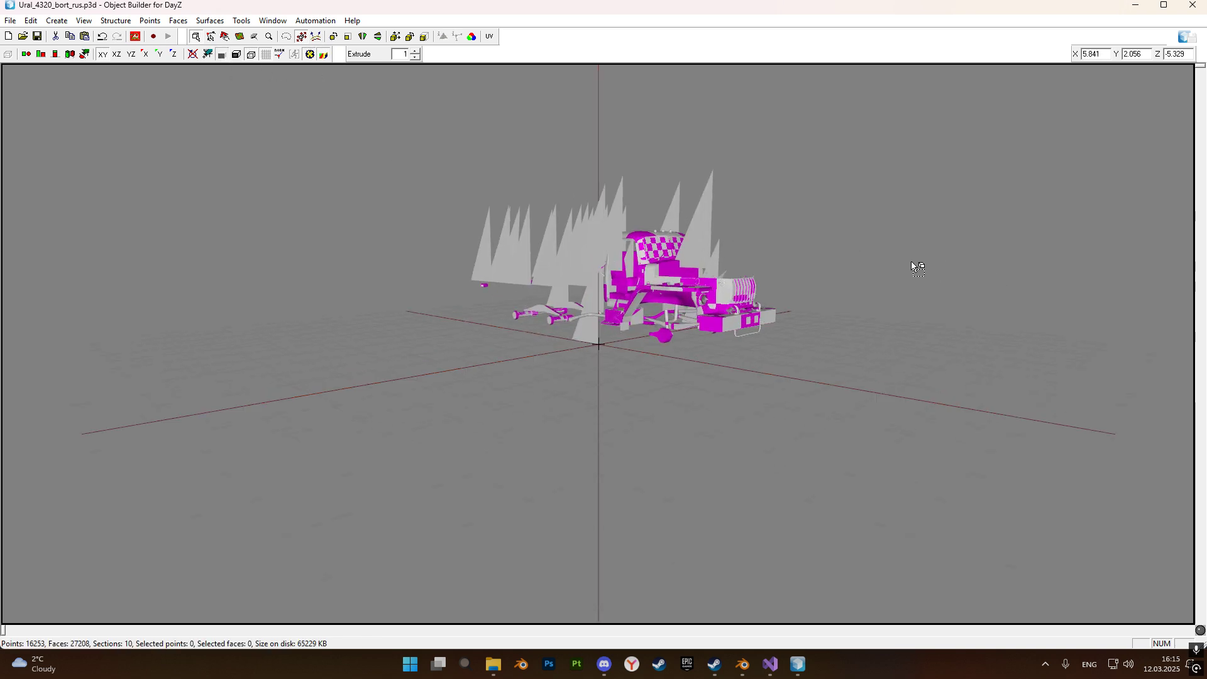
middle_drag(925, 268, 891, 232)
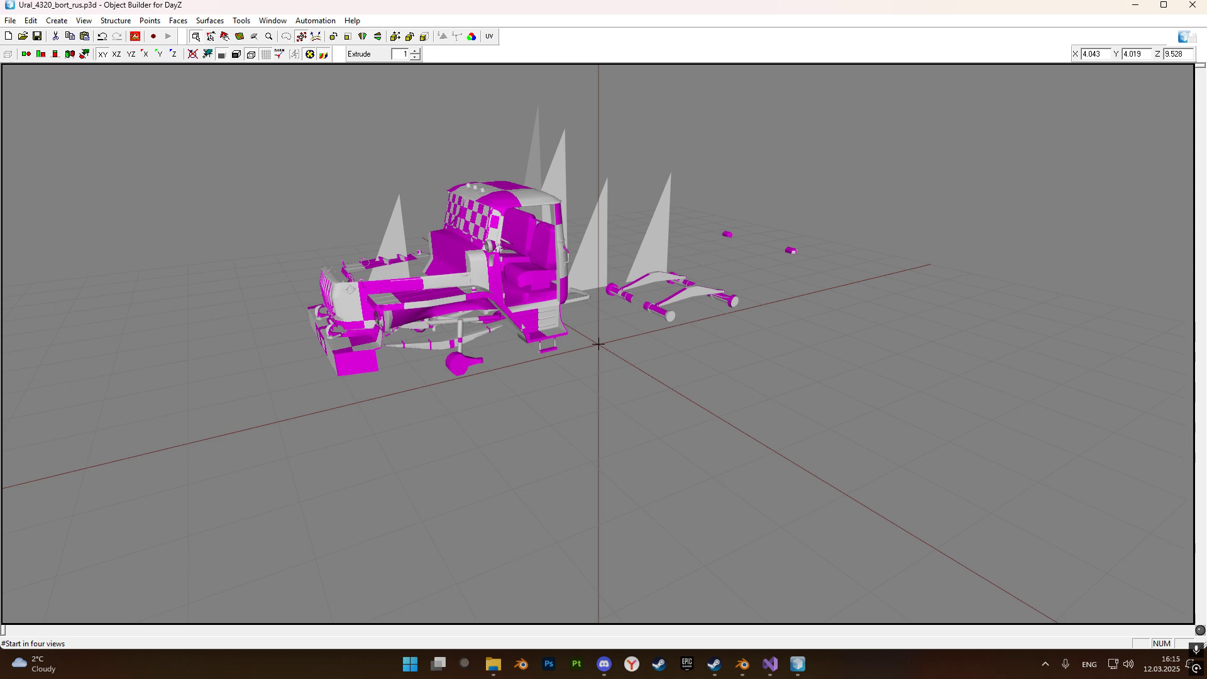
List the model's named selections and select the Ural_4320_rus_tent.001 proxy together with the Ural_4320_rus_wheel proxies 001 to 007.
key(alt+s)
scroll(930, 267, down, 3)
scroll(829, 267, up, 2)
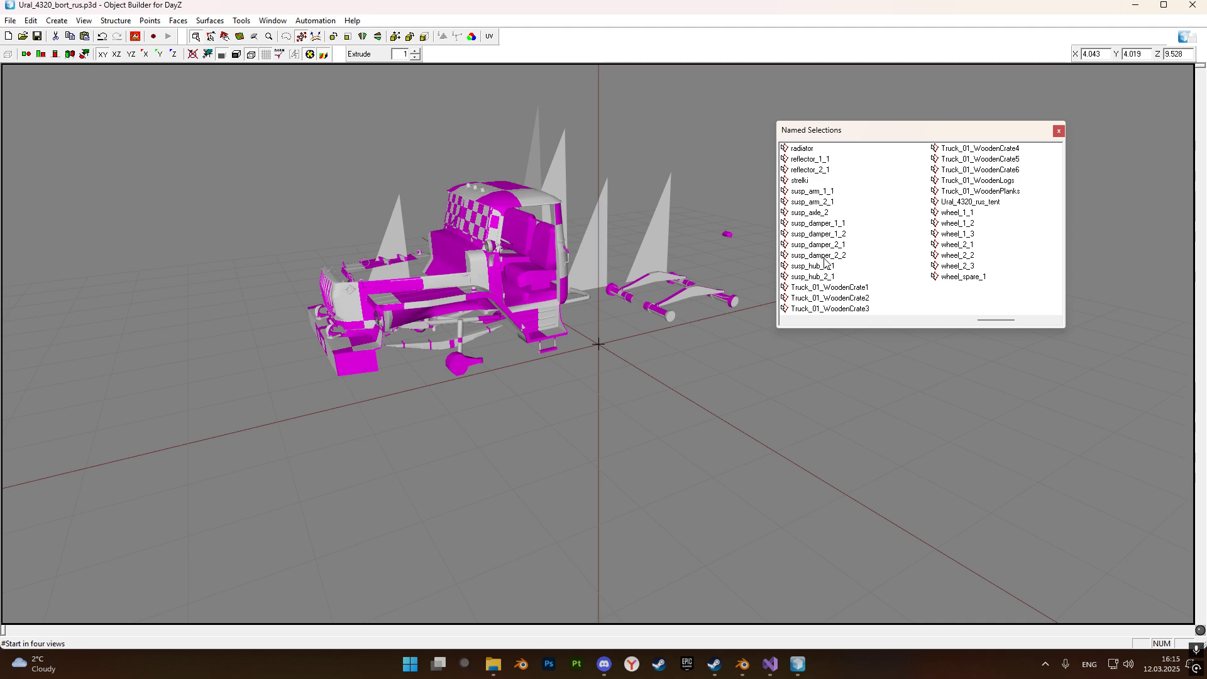
scroll(830, 262, up, 1)
click(867, 224)
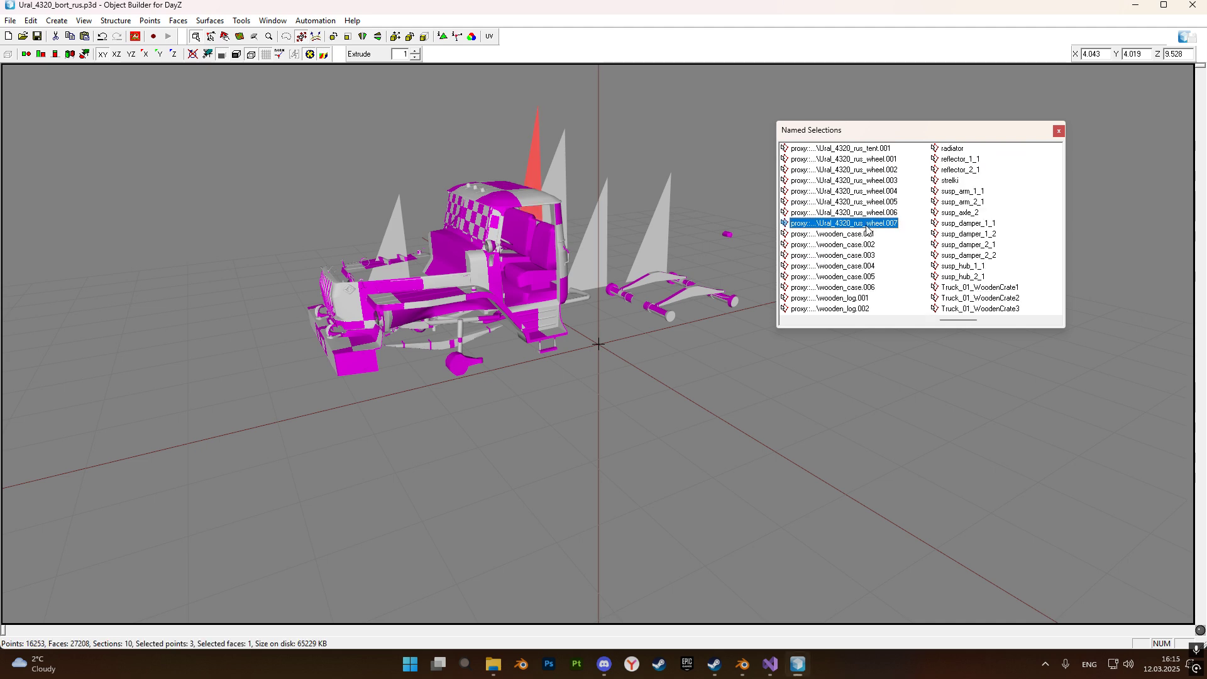
scroll(878, 264, up, 1)
scroll(878, 264, down, 2)
scroll(877, 265, up, 1)
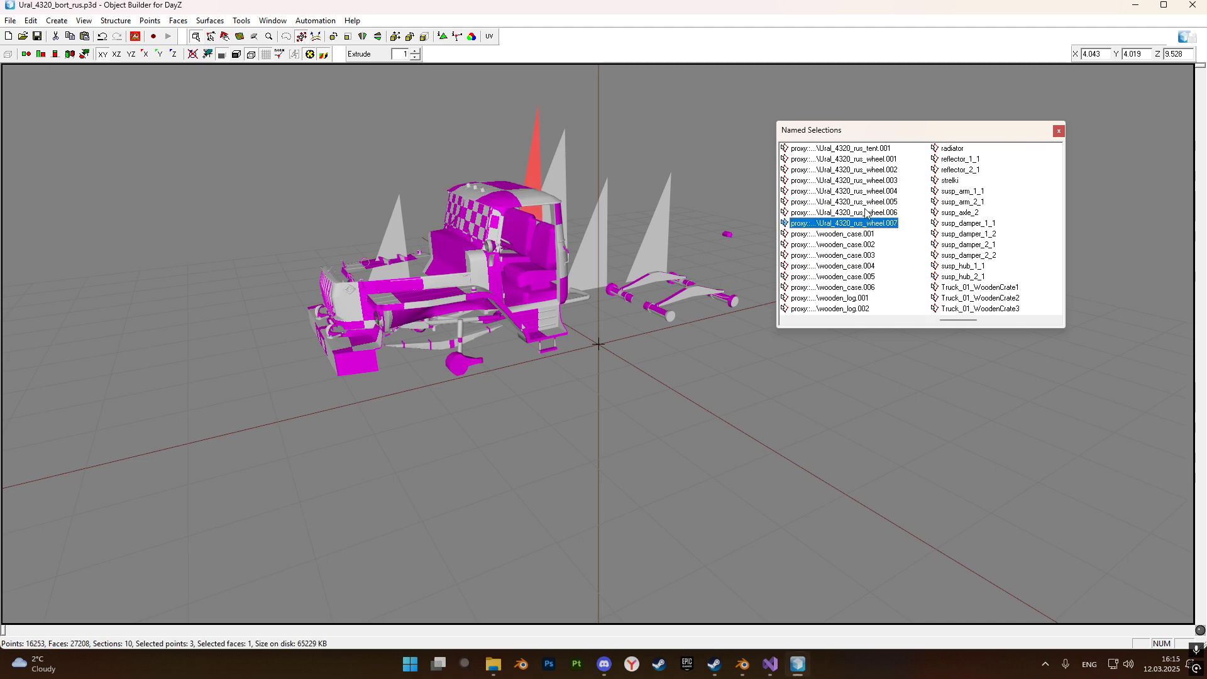
shift+click(863, 151)
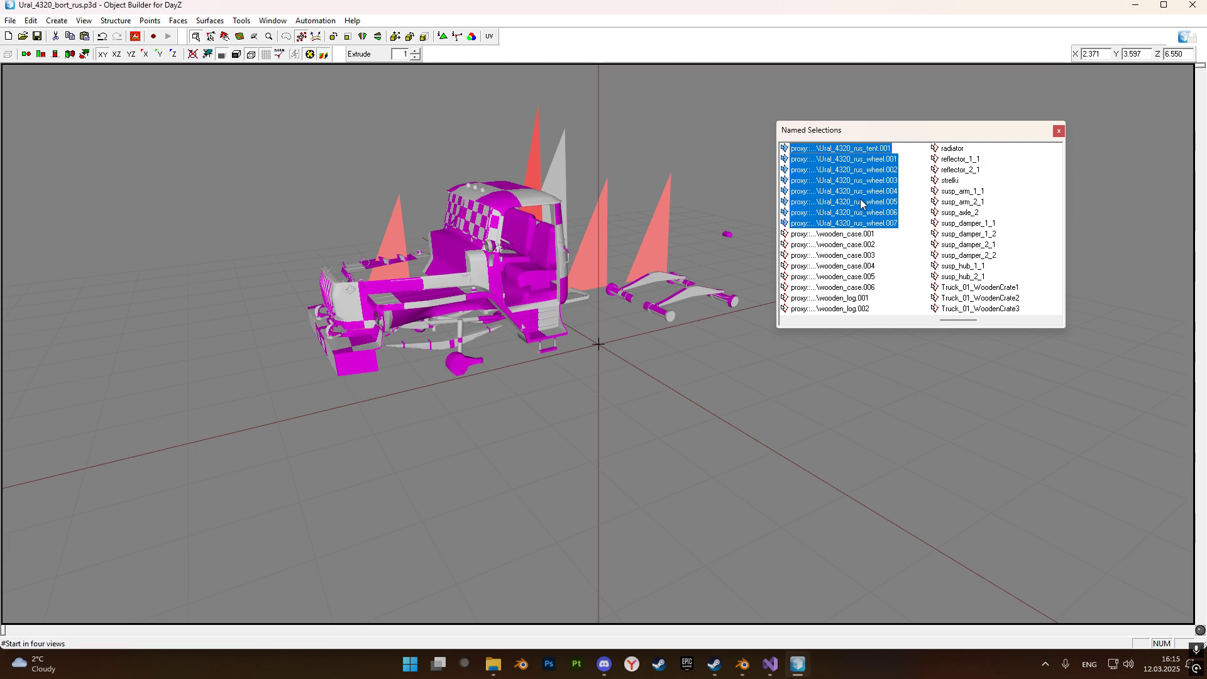
Add the codriver door, driver door, hood, kuzov.001, bort.001 and rama.001 proxies to the selection and extract all selected proxies.
scroll(879, 239, up, 1)
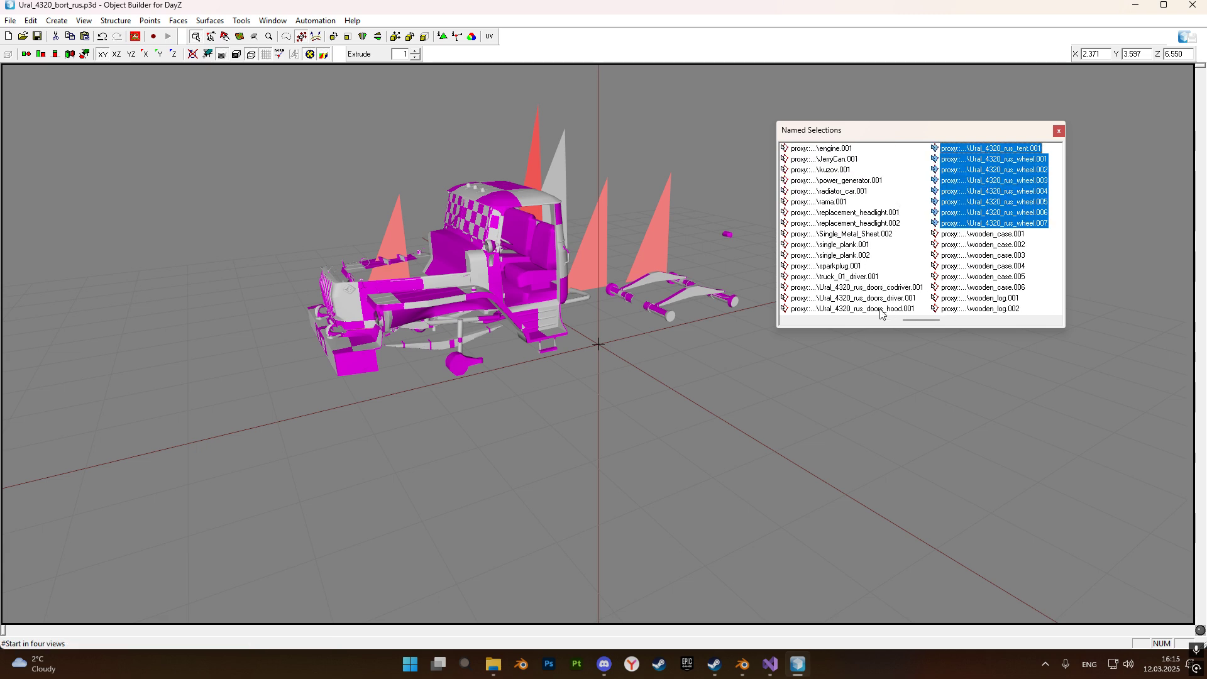
shift+click(872, 289)
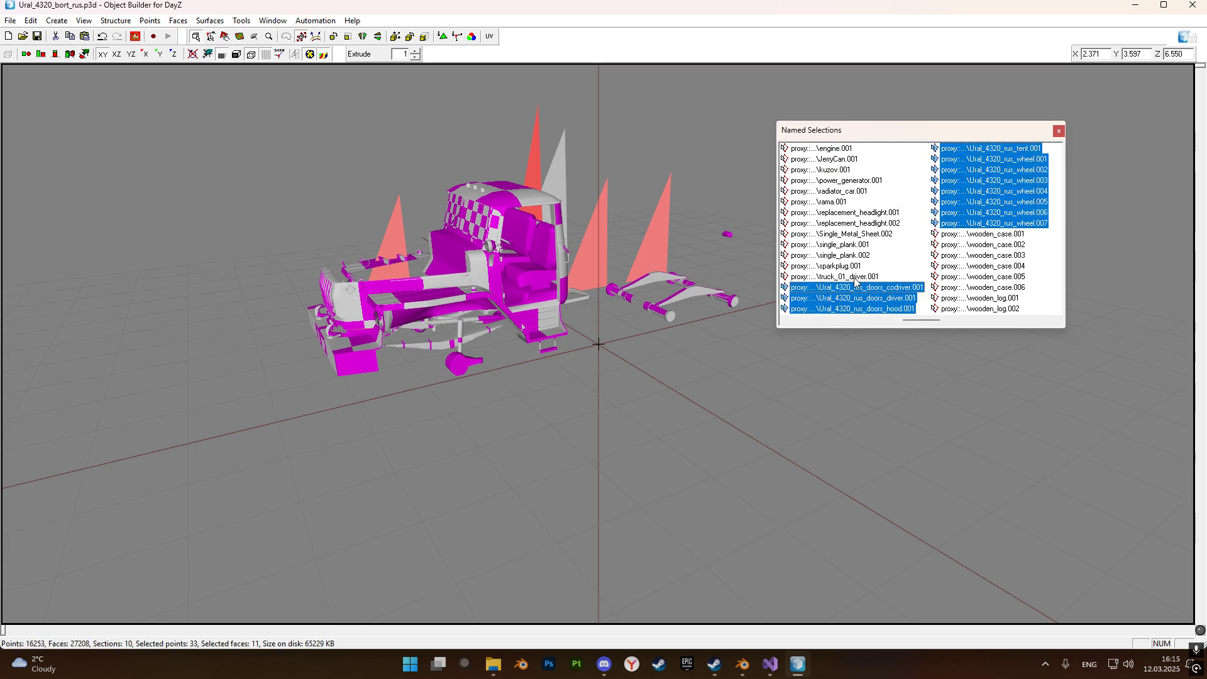
ctrl+click(835, 170)
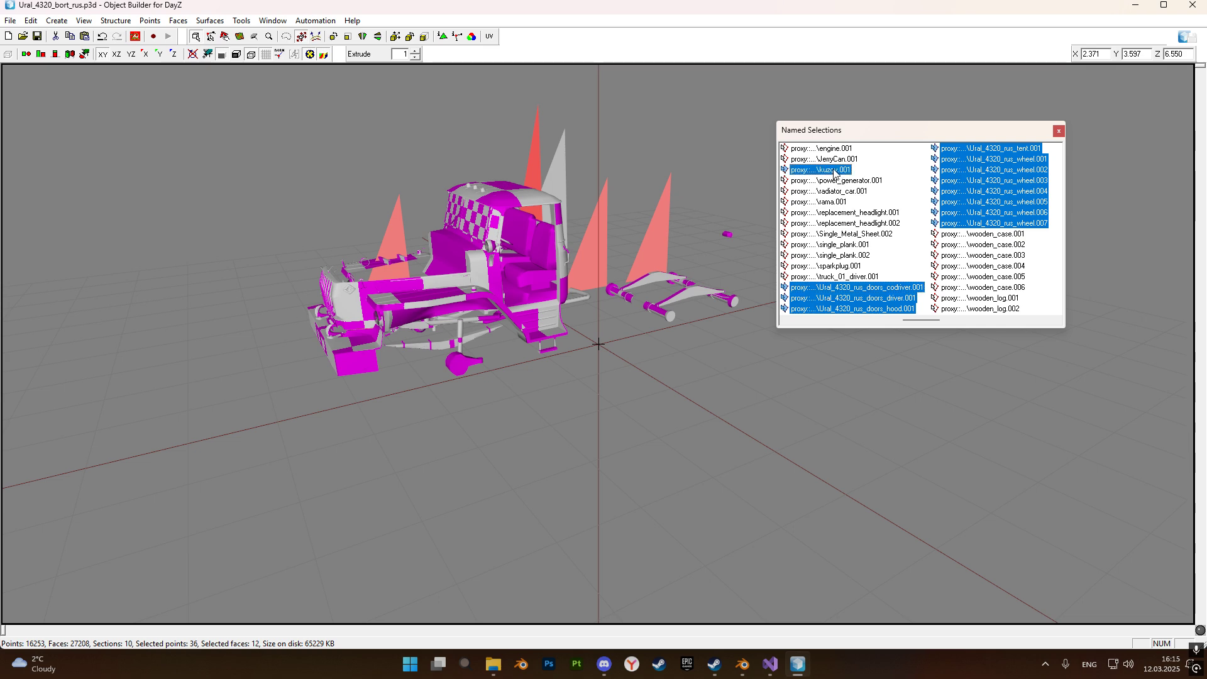
scroll(839, 185, left, 1)
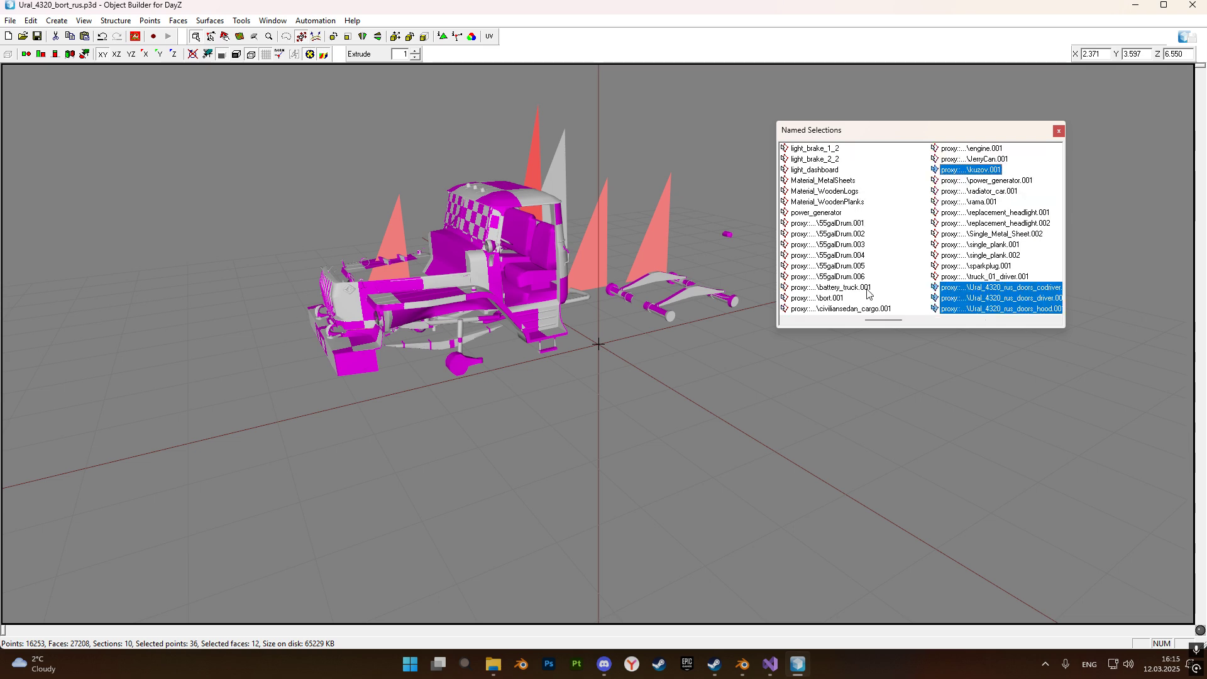
ctrl+click(826, 298)
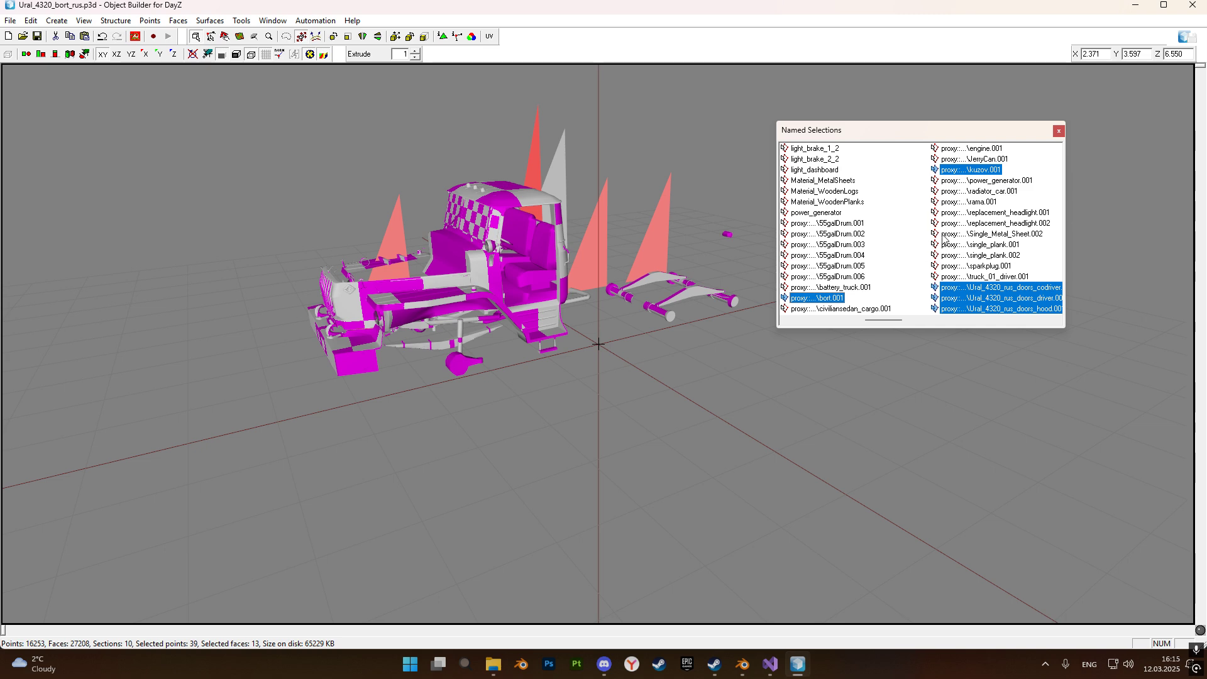
scroll(842, 316, right, 1)
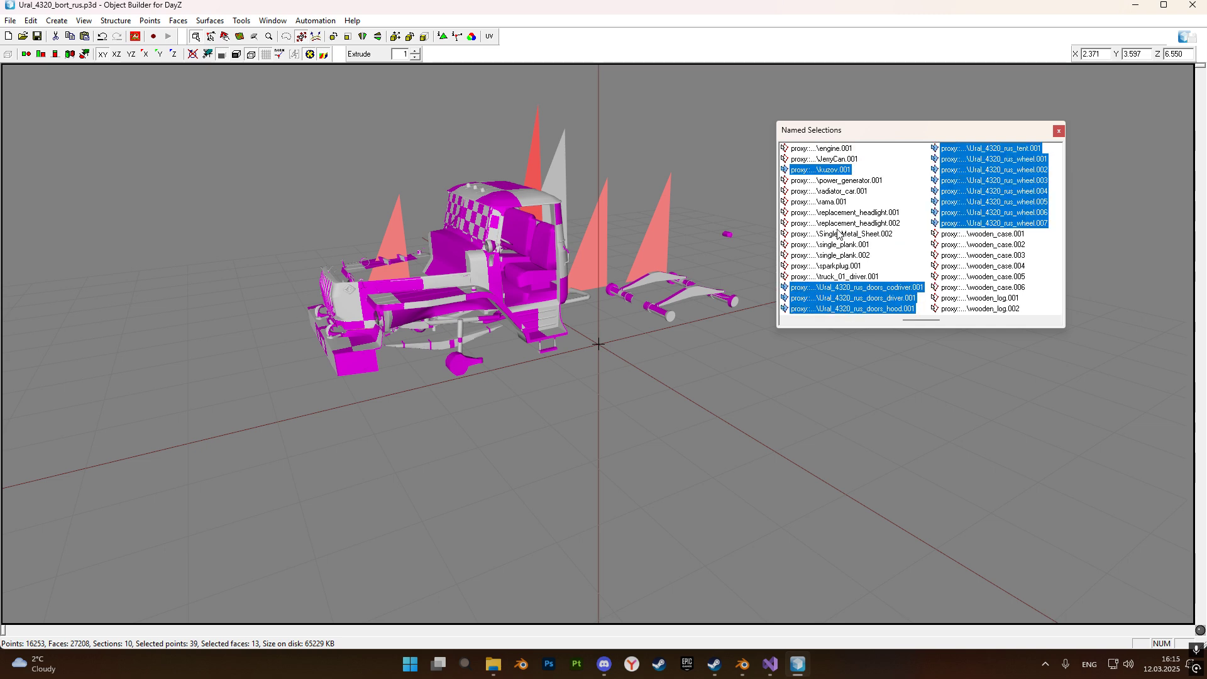
ctrl+click(828, 201)
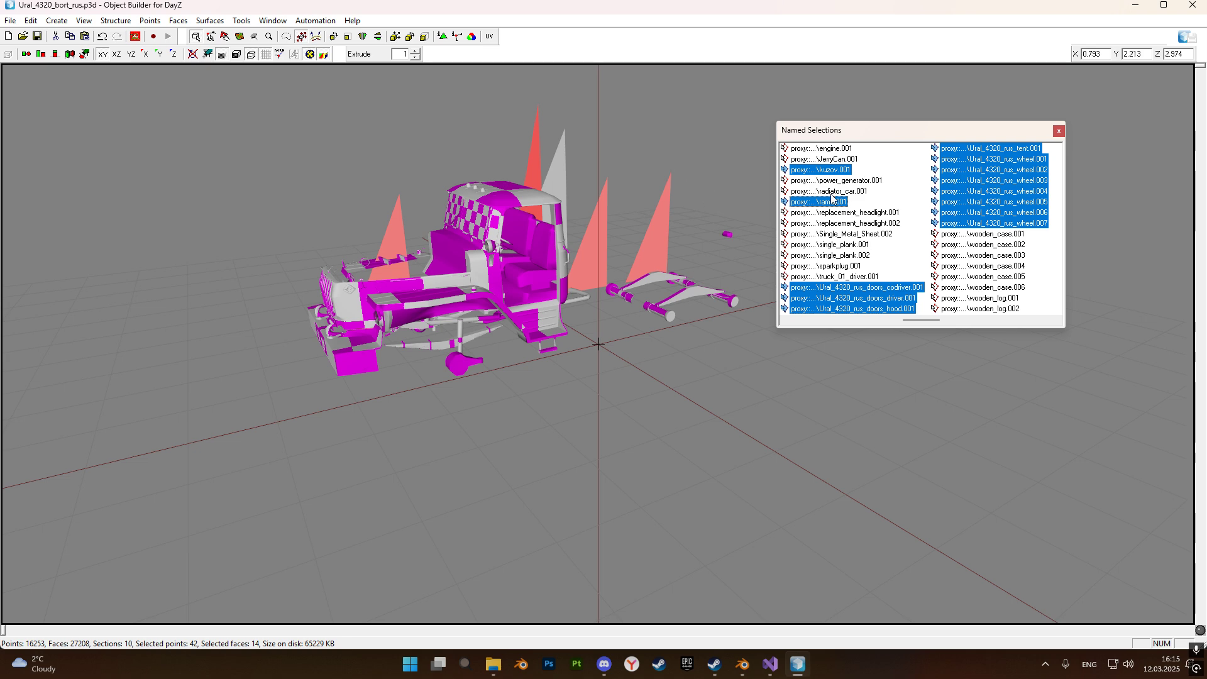
right_click(989, 197)
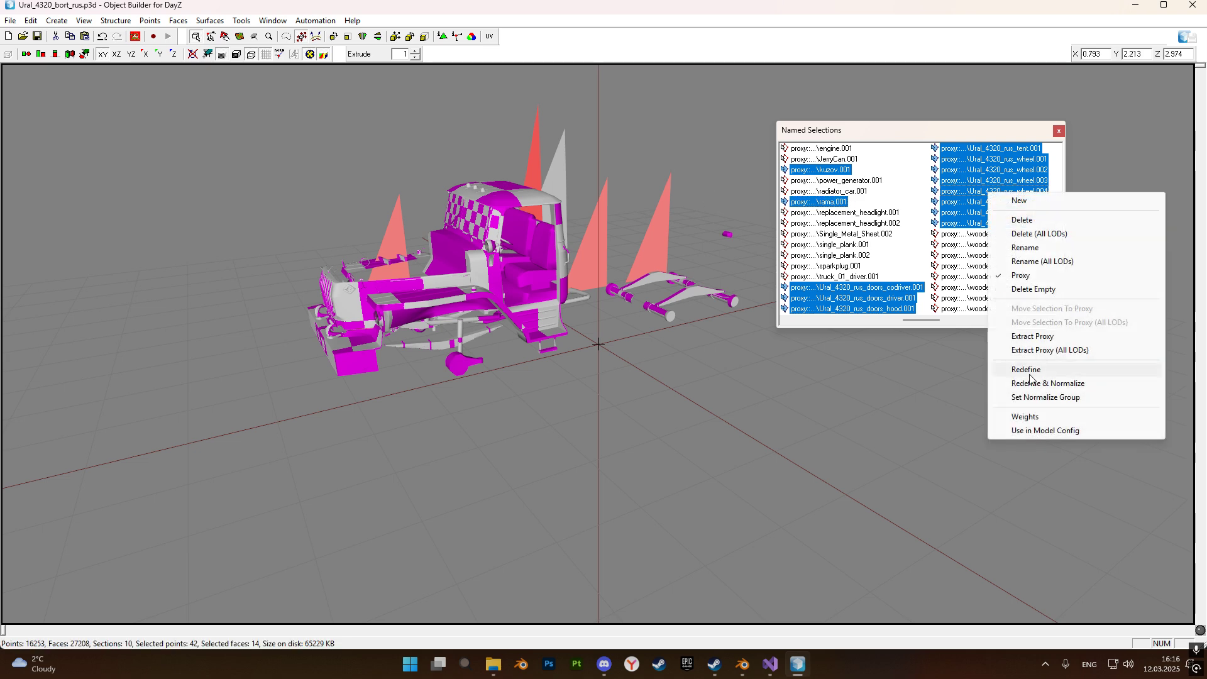
click(1028, 335)
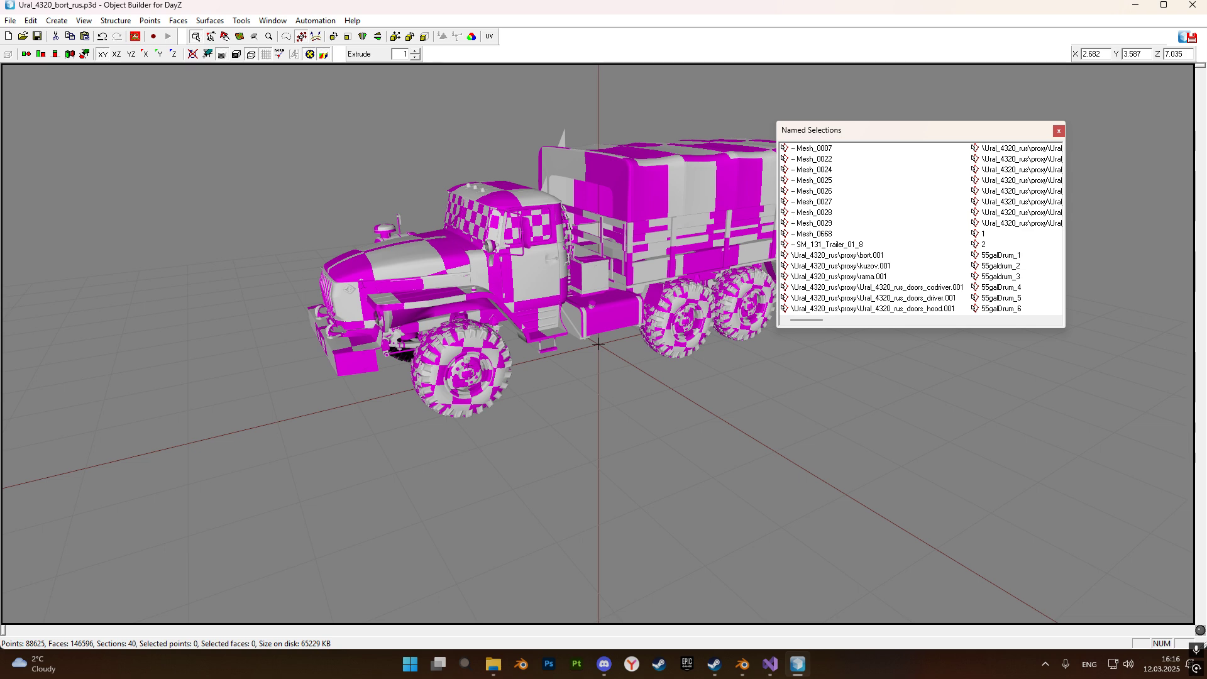
click(1058, 131)
Save the assembled truck as a separate copy named Ural_4320_bort_rus1.p3d in the same folder.
middle_drag(871, 235, 861, 242)
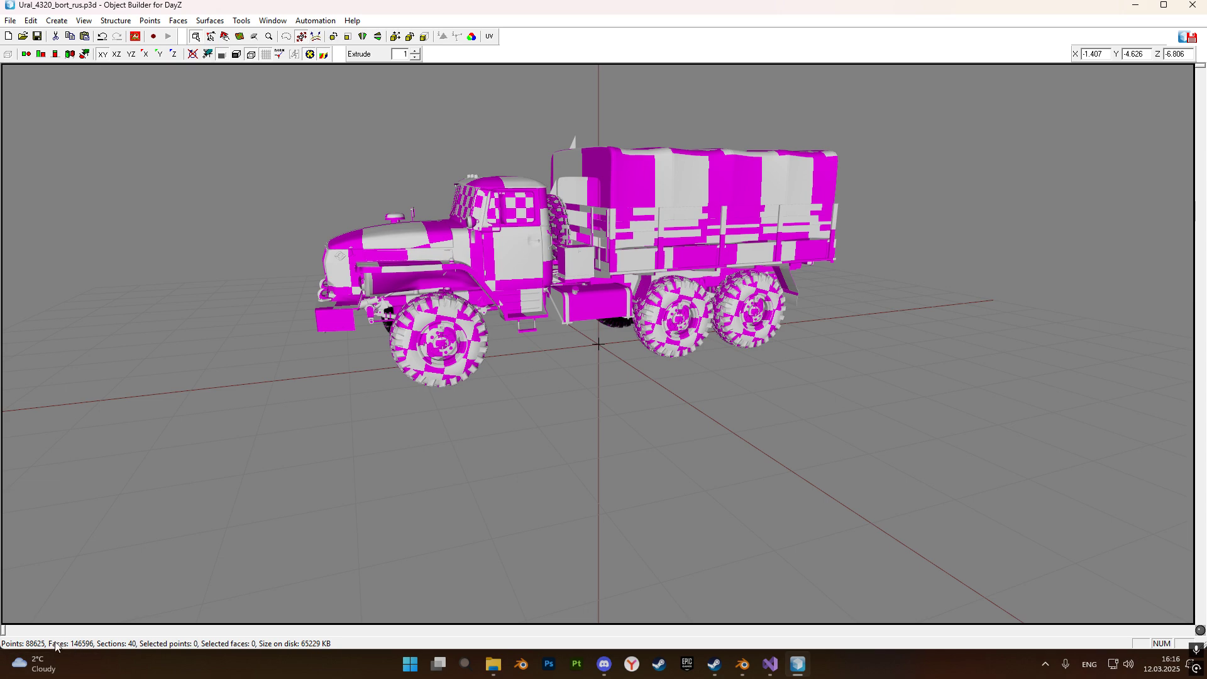
middle_drag(827, 323, 822, 320)
click(12, 21)
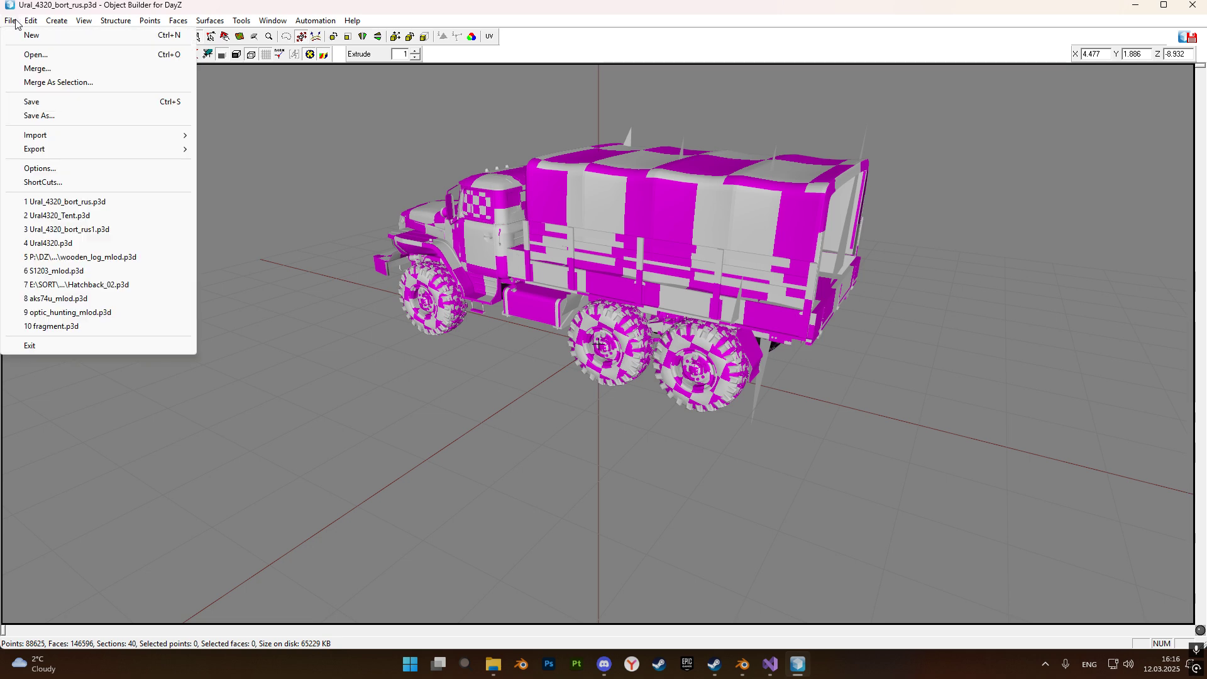
click(39, 116)
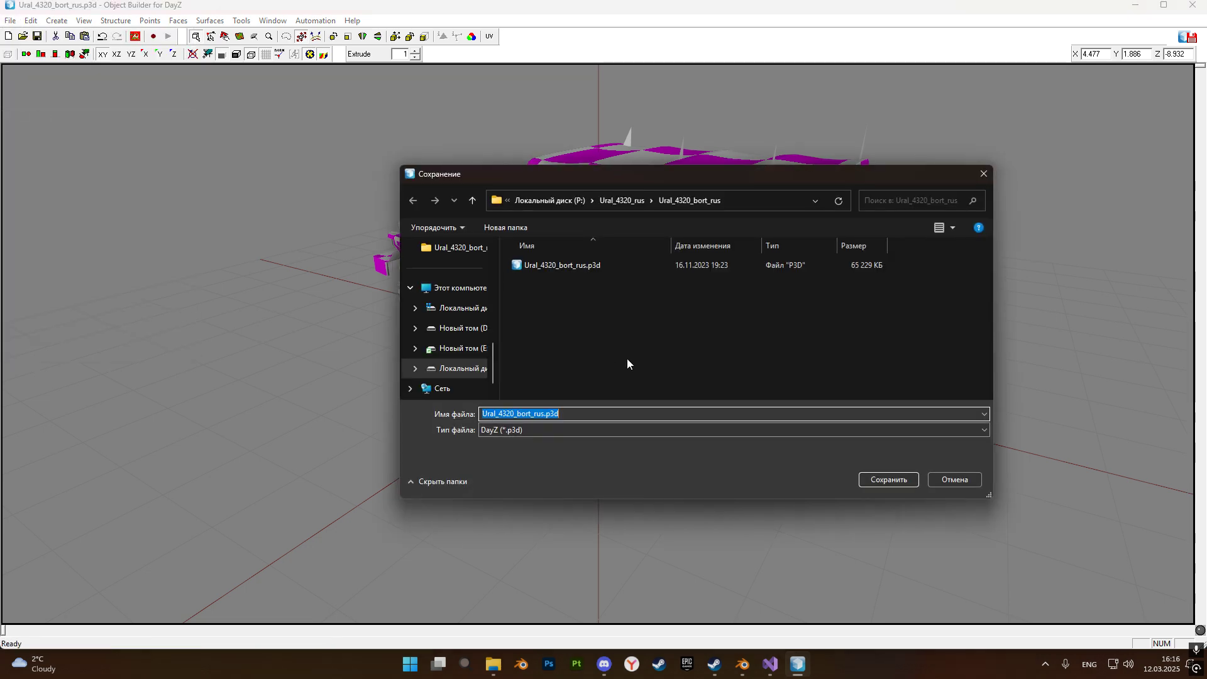
click(543, 414)
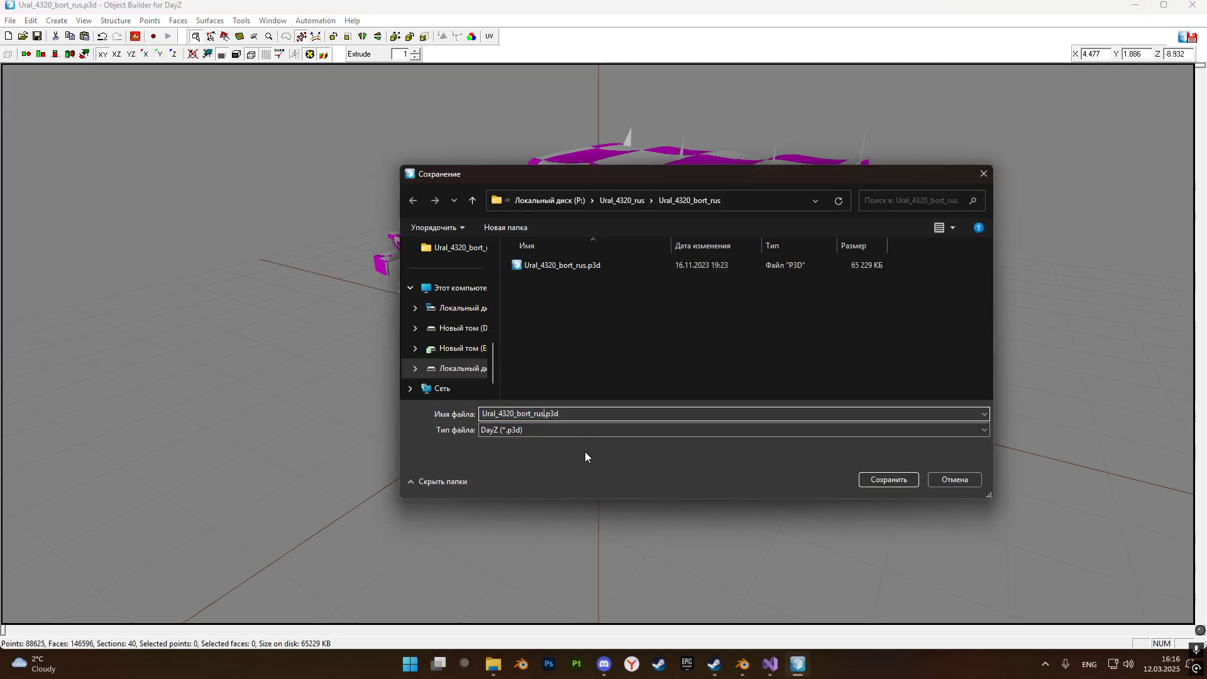
click(867, 480)
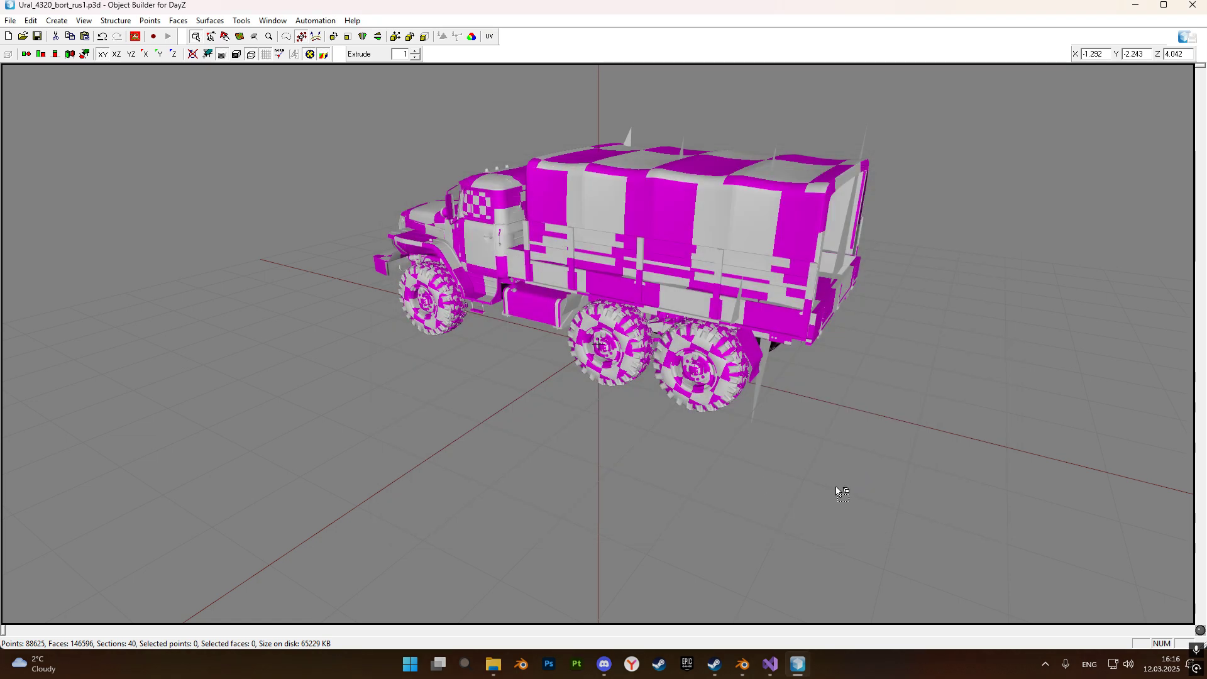
Switch to Blender and show the Arma 3 object properties in the 3D viewport's sidebar.
click(493, 664)
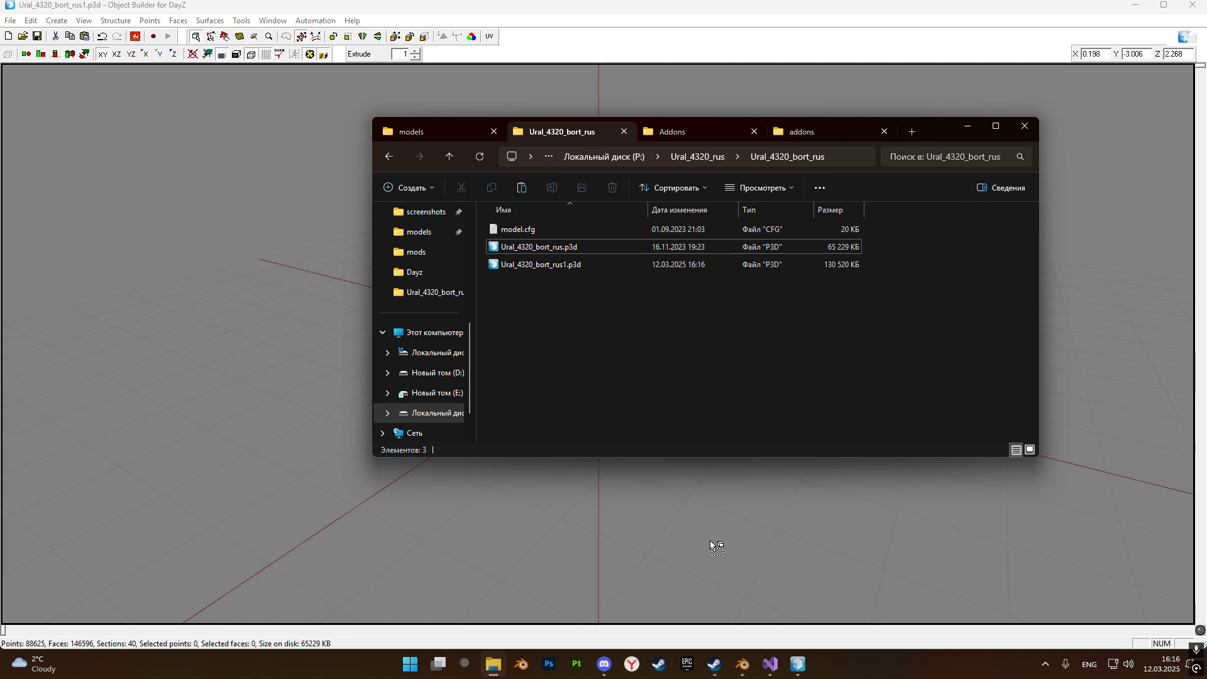
click(742, 664)
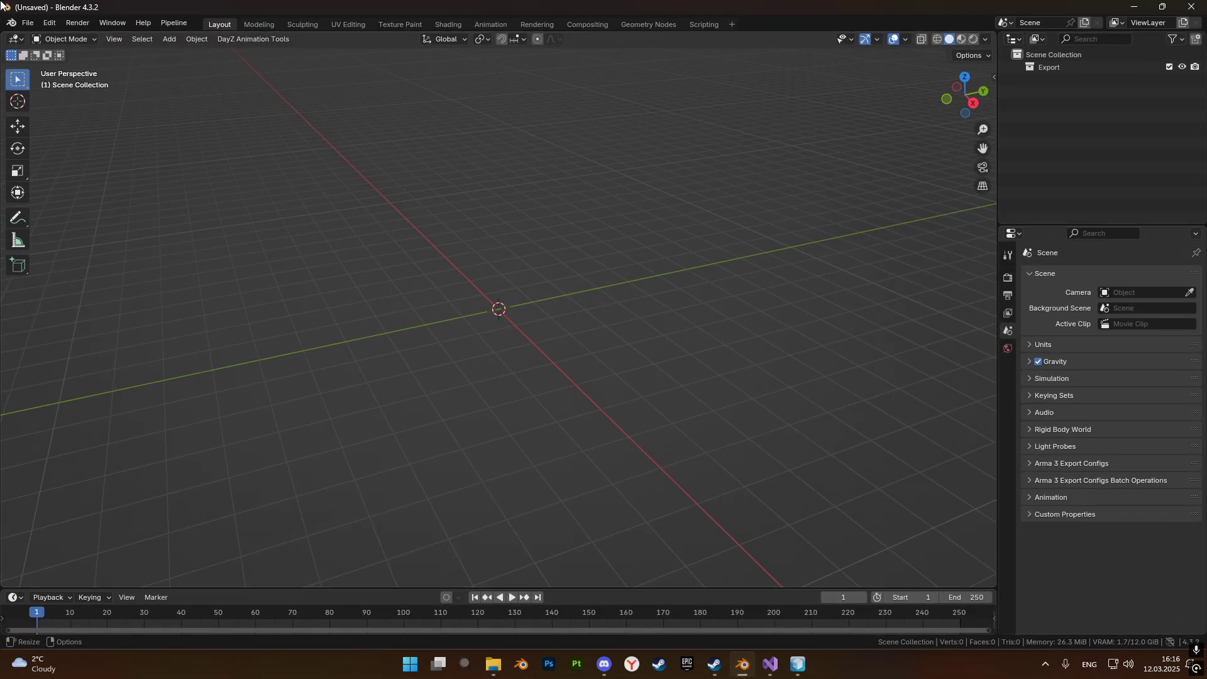
key(n)
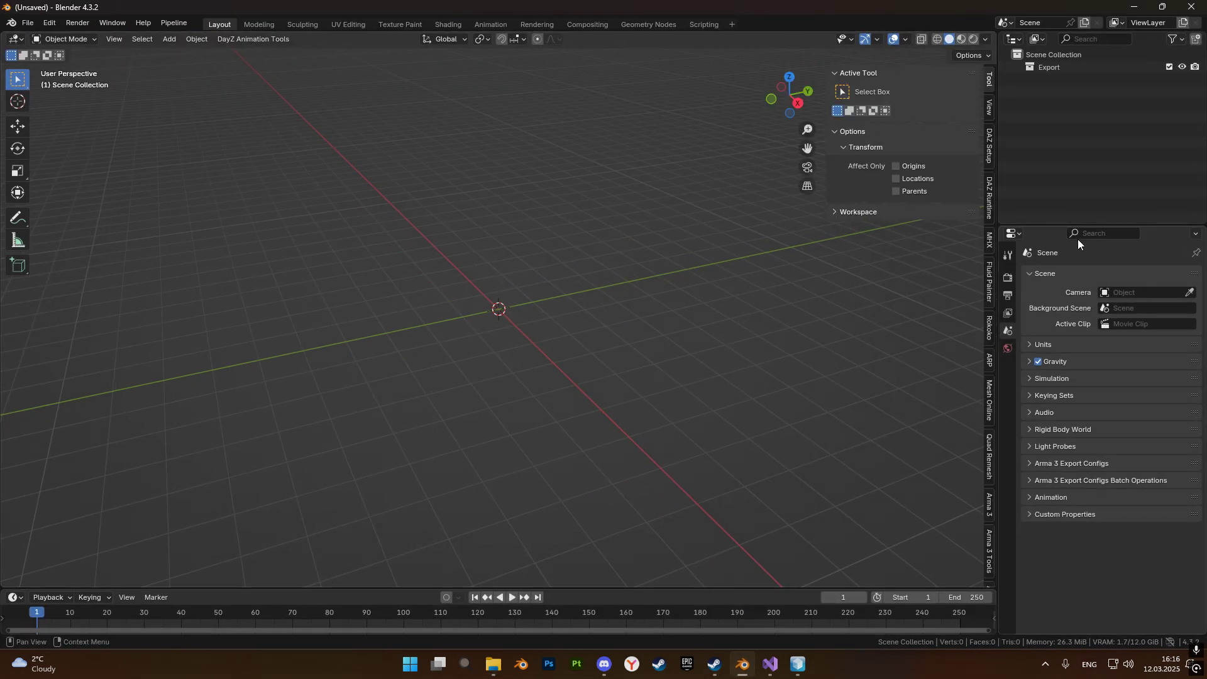
scroll(987, 246, down, 1)
click(988, 380)
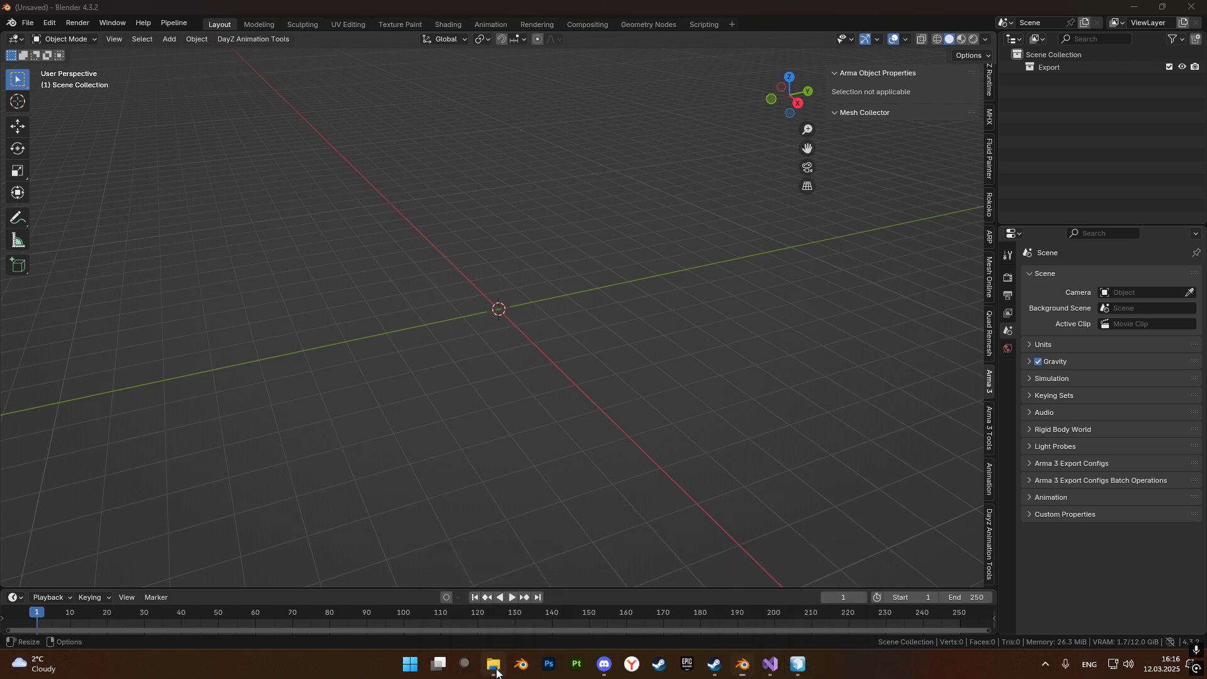
click(497, 665)
click(49, 23)
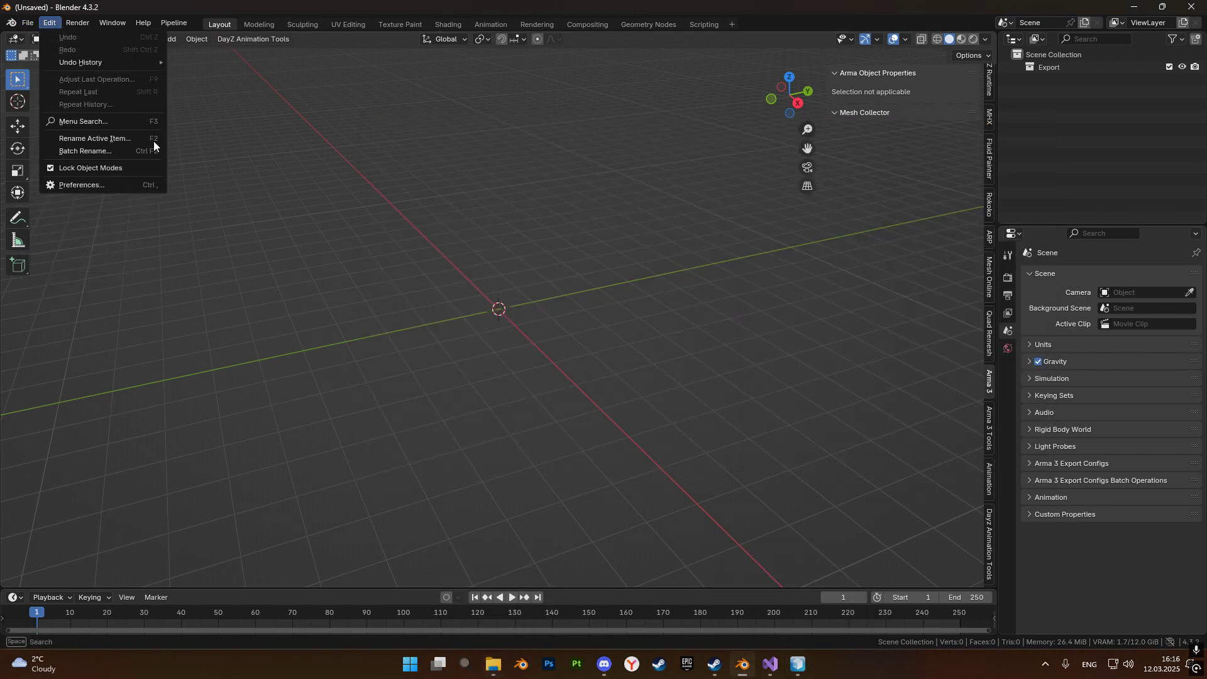
click(27, 23)
mouse_move(123, 201)
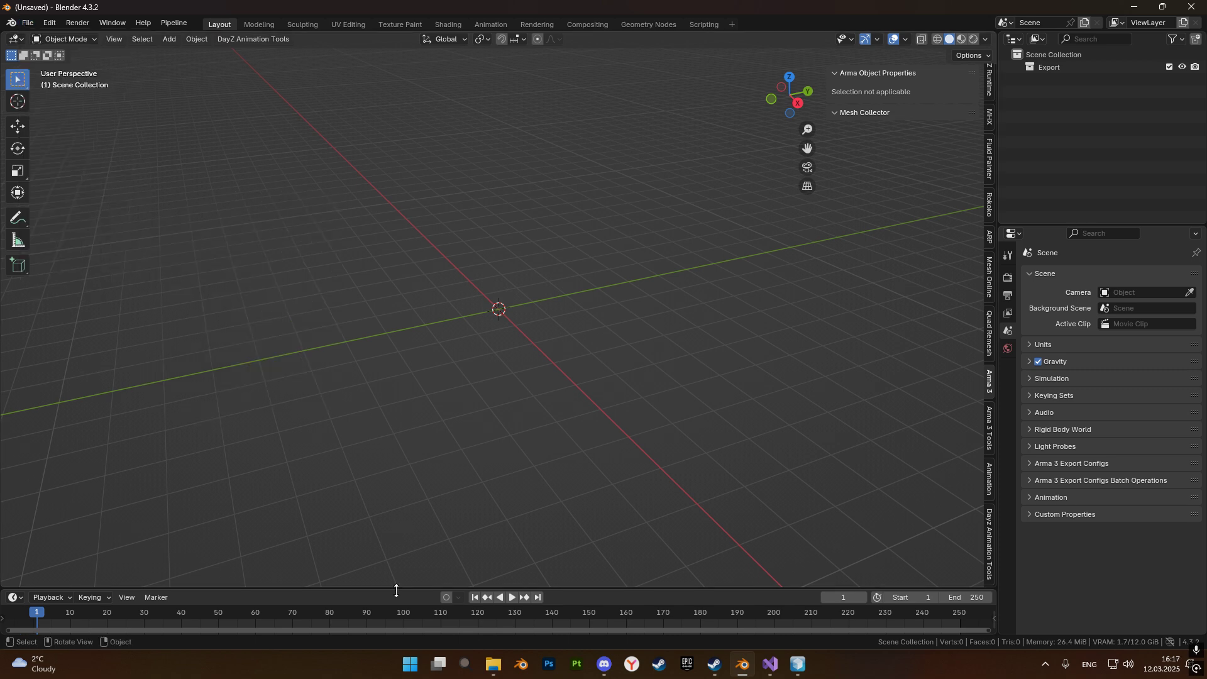
Open Ural_4320_bort_rus1.p3d in Object Builder again.
click(492, 669)
double_click(558, 264)
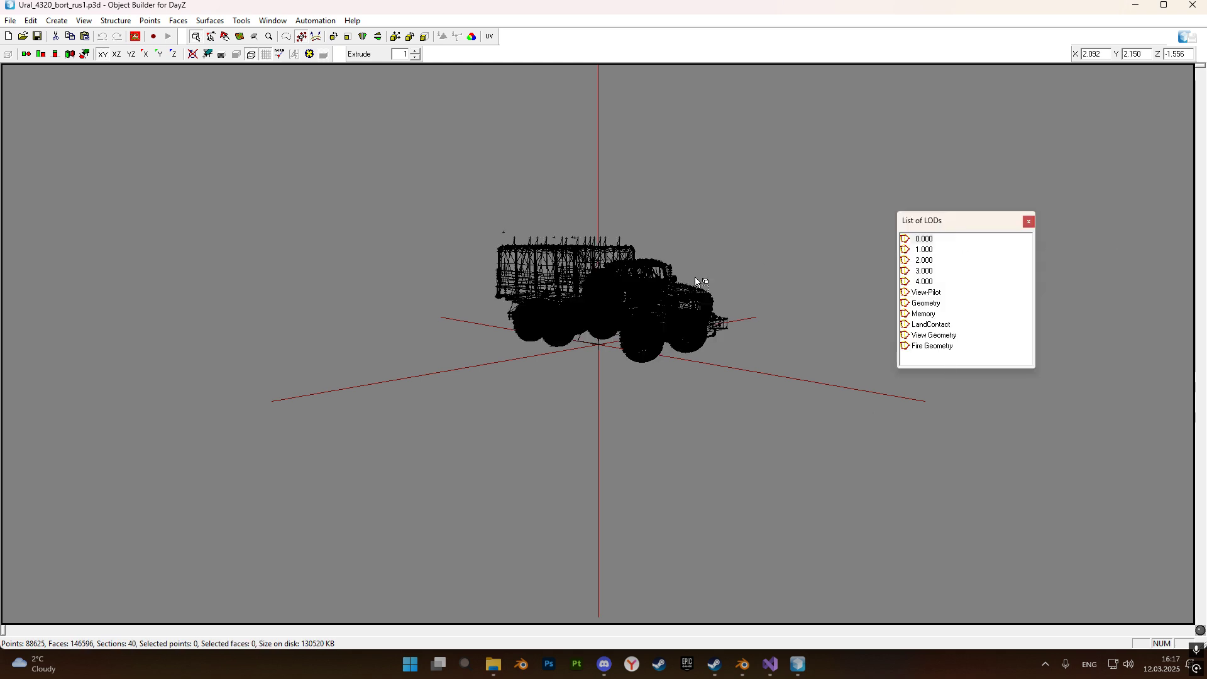
drag(946, 345, 943, 396)
Delete the Fire Geometry, View Geometry, LandContact, Memory, Geometry and View-Pilot LODs from the truck model.
right_click(932, 345)
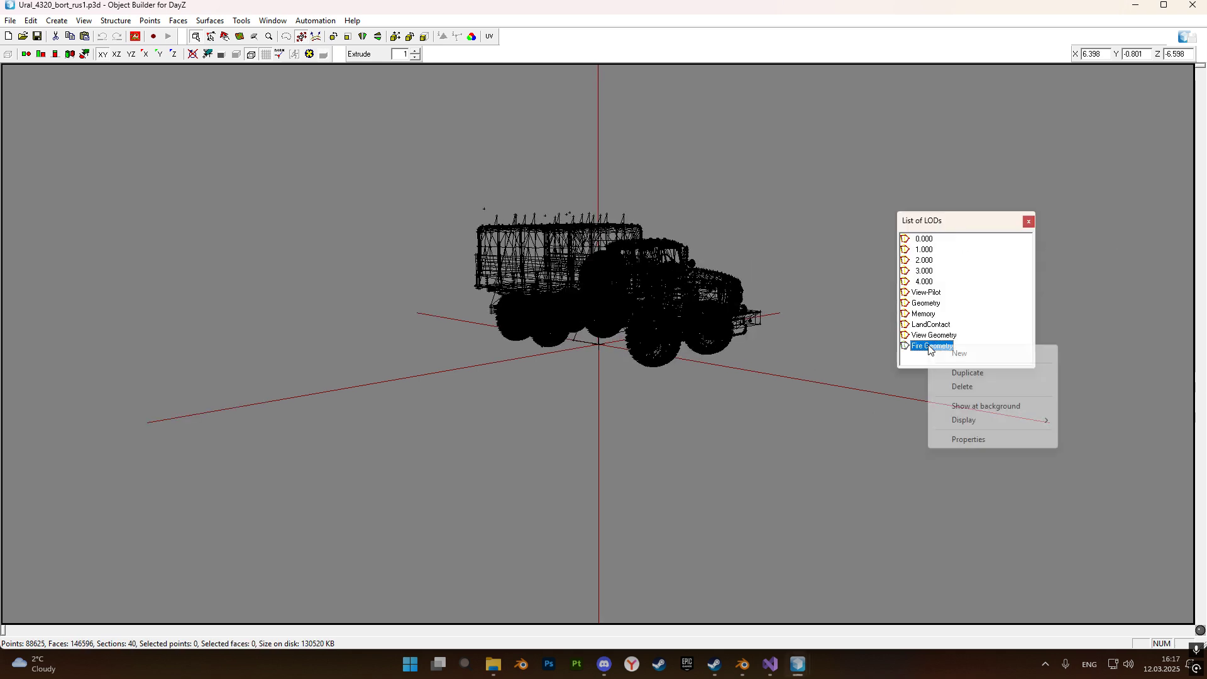
click(960, 386)
right_click(932, 335)
click(949, 375)
right_click(932, 325)
click(956, 367)
right_click(930, 314)
click(961, 357)
click(928, 304)
right_click(929, 306)
click(956, 344)
right_click(929, 292)
click(960, 332)
Delete the 4.000, 3.000, 2.000 and 1.000 LODs, keeping only 0.000, and save the model.
click(928, 281)
right_click(929, 282)
click(958, 321)
right_click(924, 271)
click(956, 314)
right_click(923, 261)
click(944, 303)
click(927, 250)
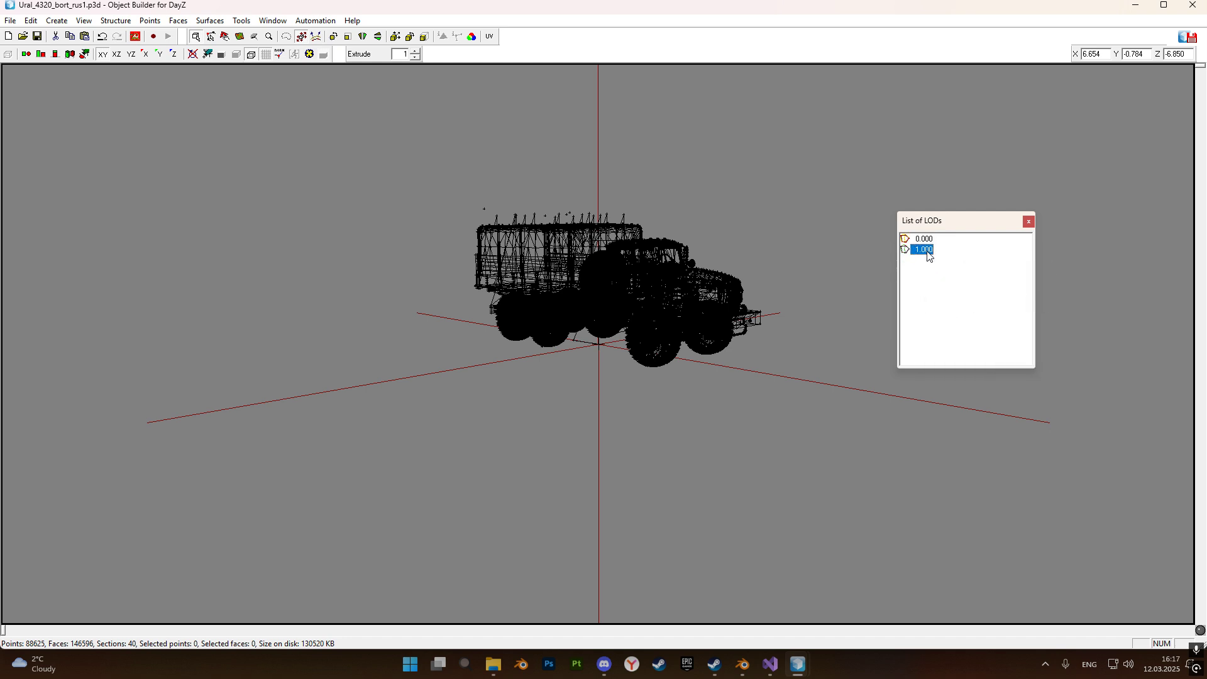
right_click(924, 255)
click(948, 296)
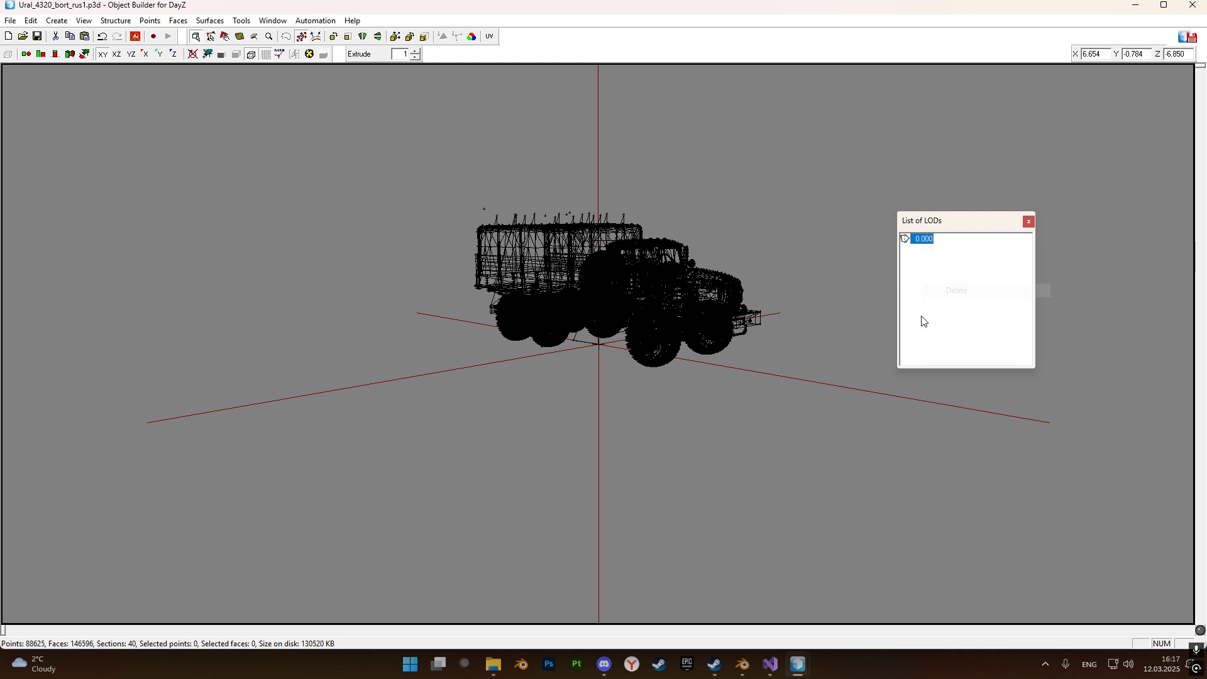
click(37, 36)
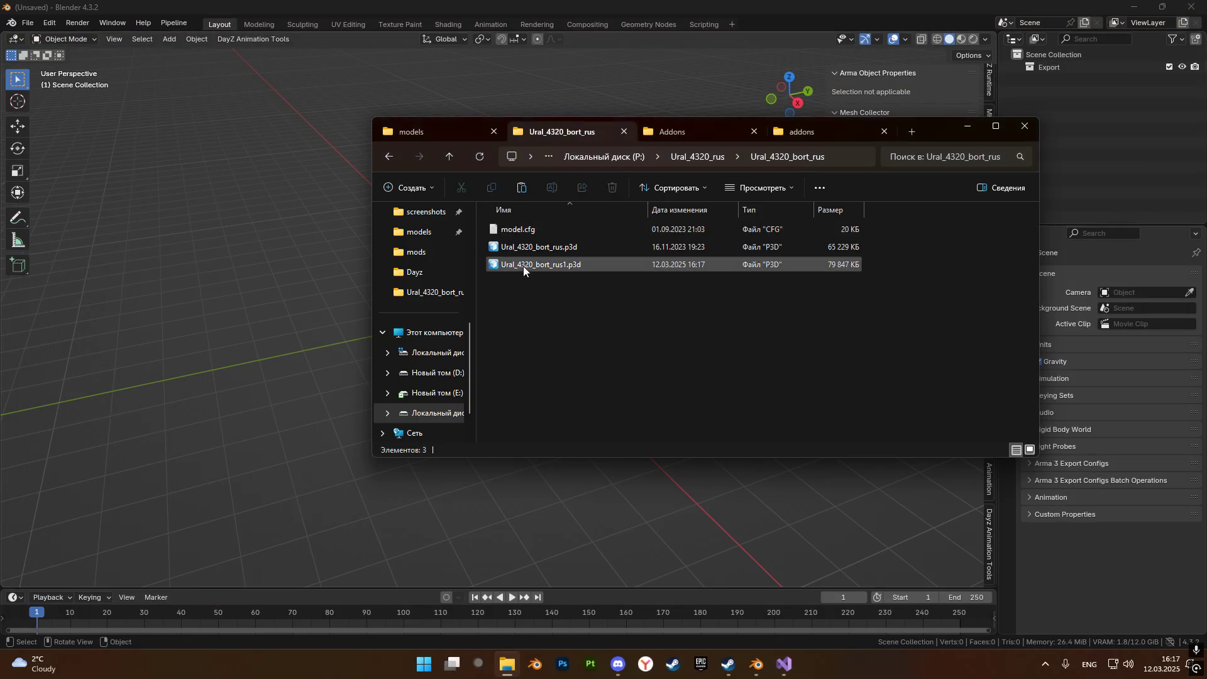
In Blender, import Ural_4320_bort_rus1.p3d as an Arma 3 P3D from the Ural_4320_bort_rus folder inside P:\Ural_4320_rus.
click(28, 23)
mouse_move(144, 201)
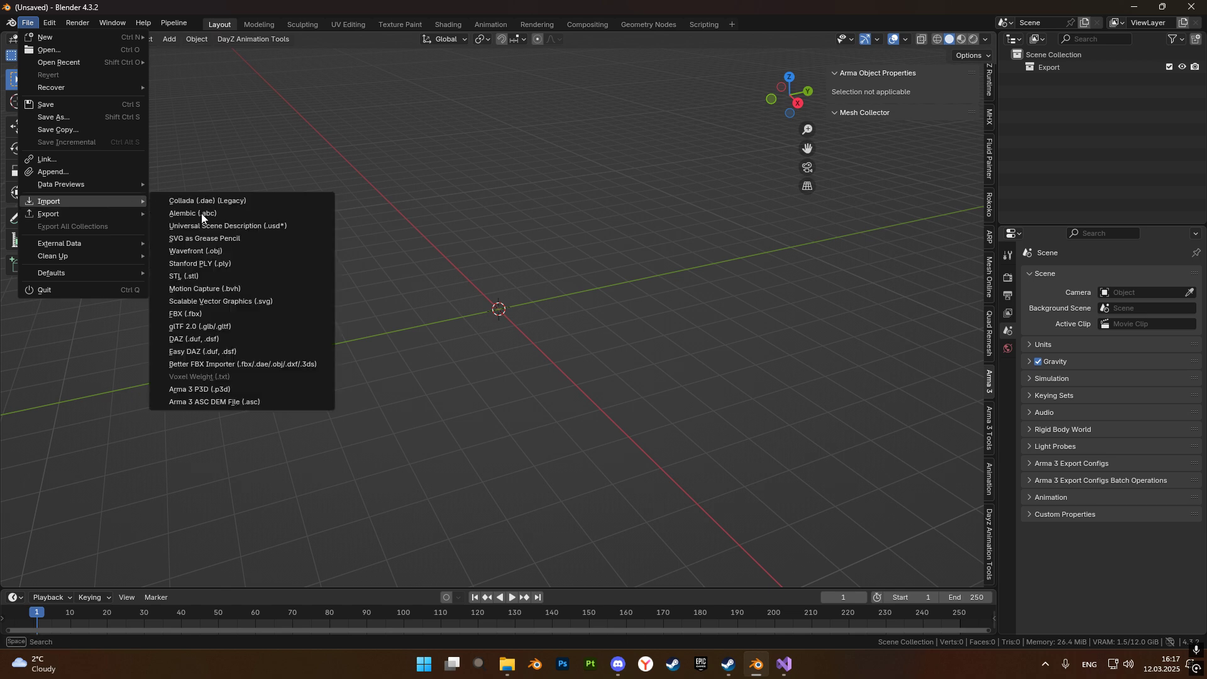
click(184, 390)
scroll(473, 379, down, 3)
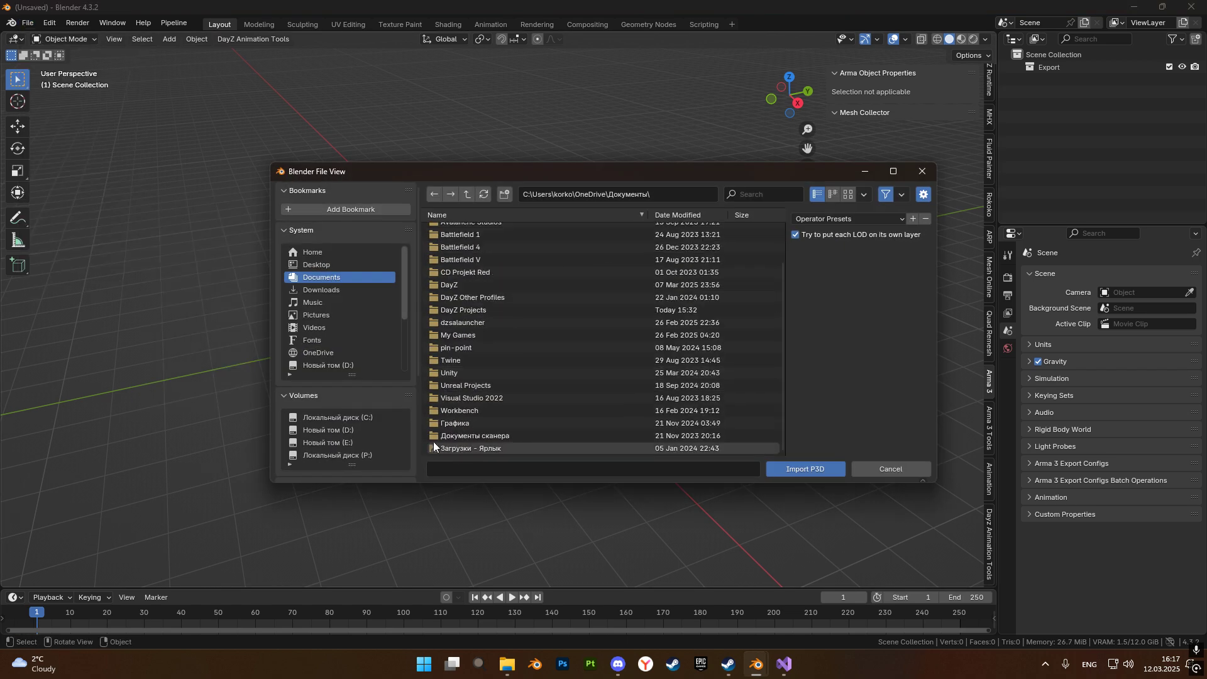
click(348, 455)
scroll(529, 414, down, 1)
double_click(529, 412)
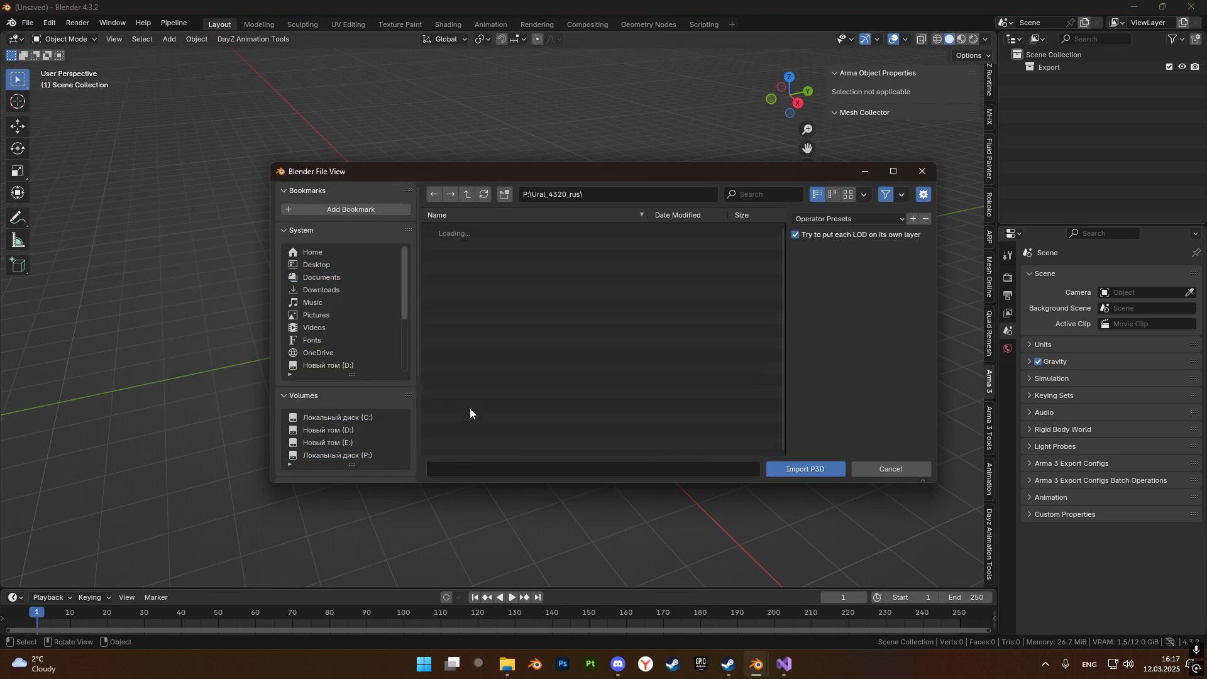
double_click(465, 280)
double_click(459, 243)
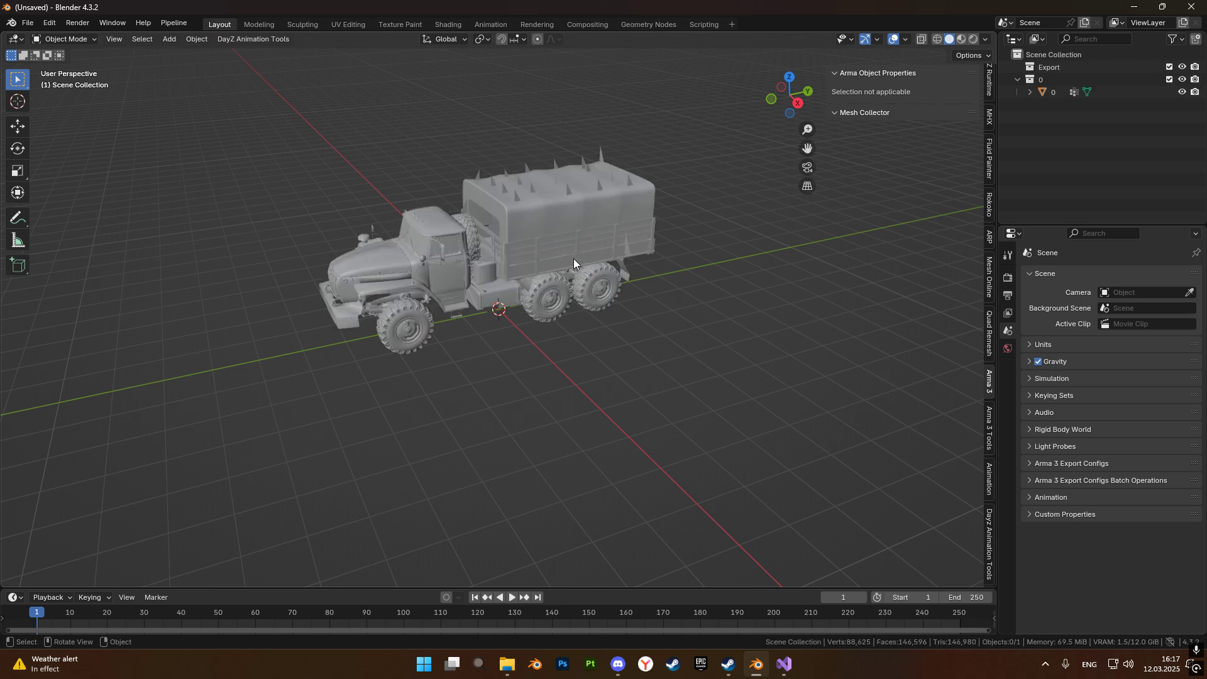
Delete the vertices of all linked proxy triangles sticking out above, beside and below the truck mesh.
scroll(573, 258, up, 5)
middle_drag(511, 306, 534, 338)
key(KP_1)
click(538, 251)
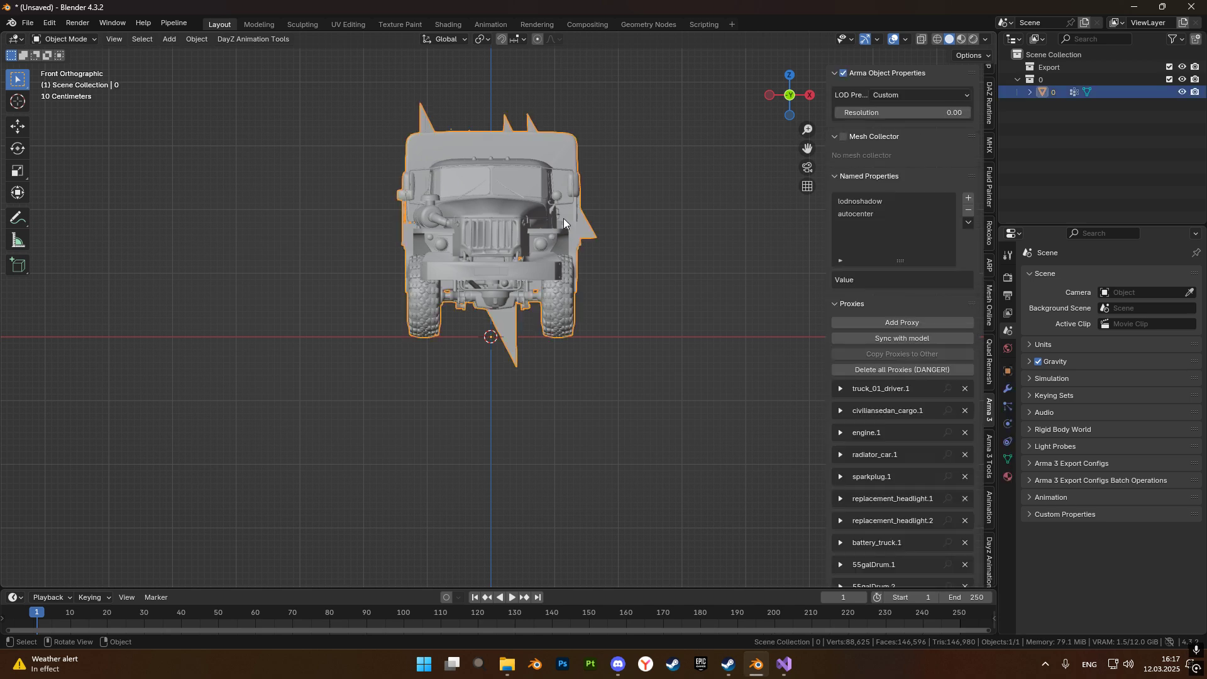
scroll(582, 315, up, 3)
key(Tab)
key(alt+a)
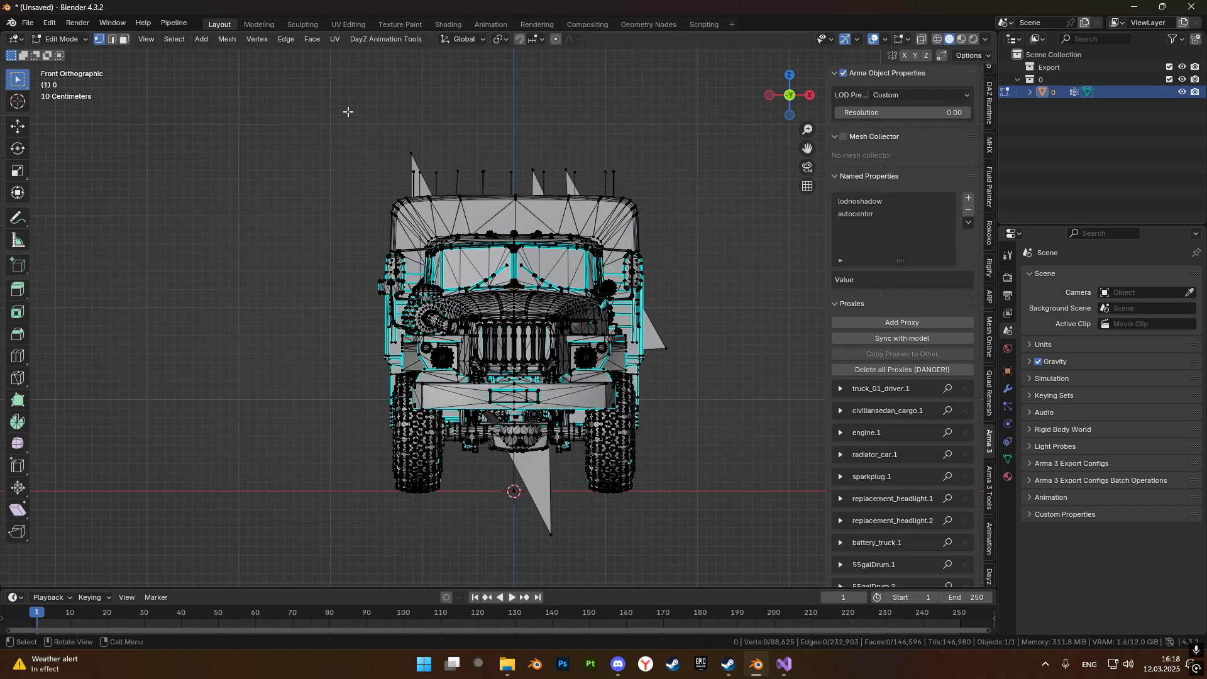
click(936, 40)
drag(324, 120, 697, 191)
shift+click(666, 347)
shift+click(550, 534)
key(ctrl+l)
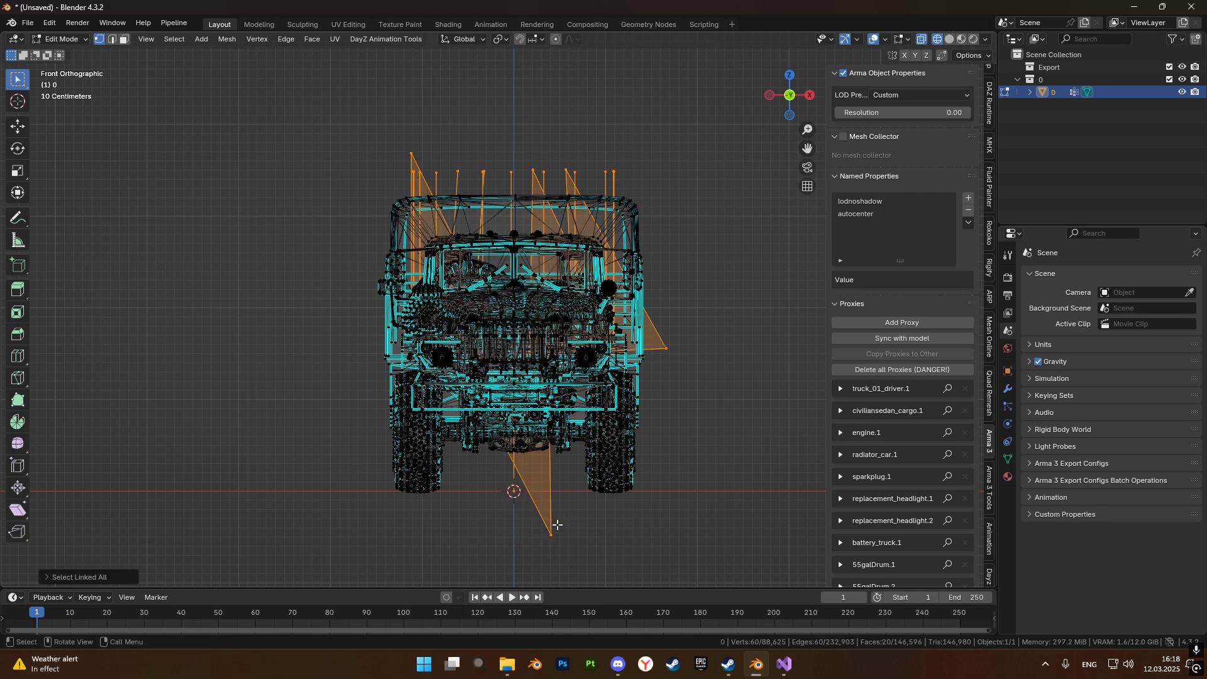
middle_drag(605, 419, 544, 376)
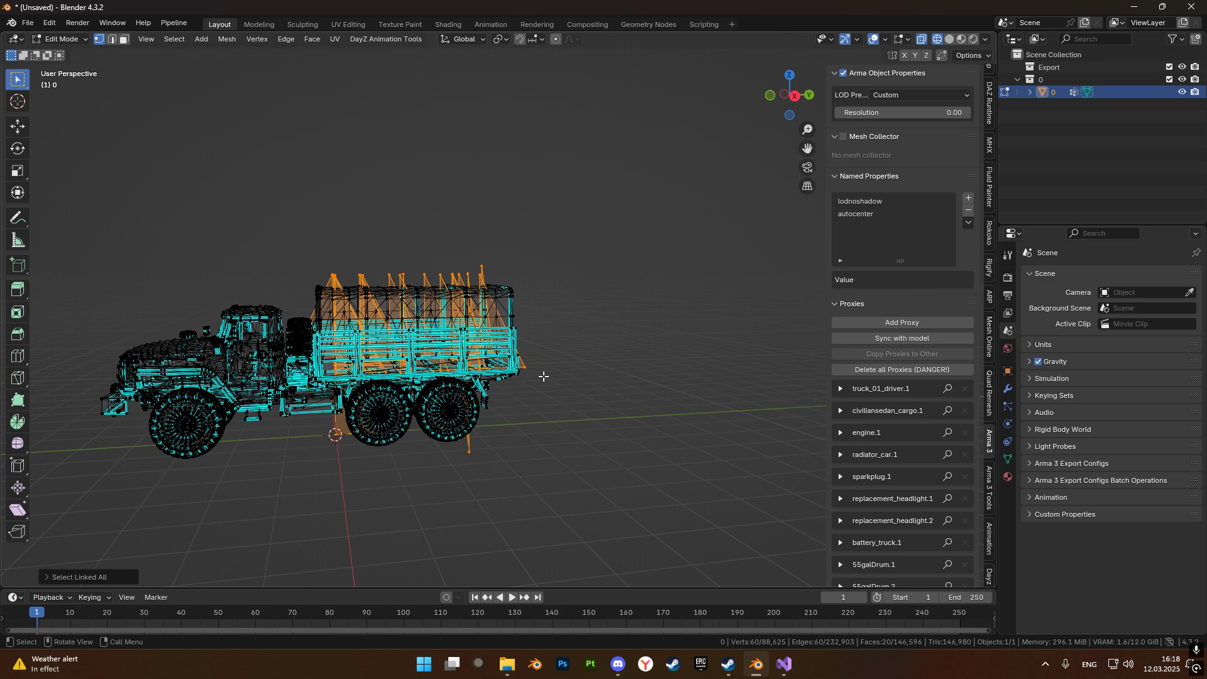
key(x)
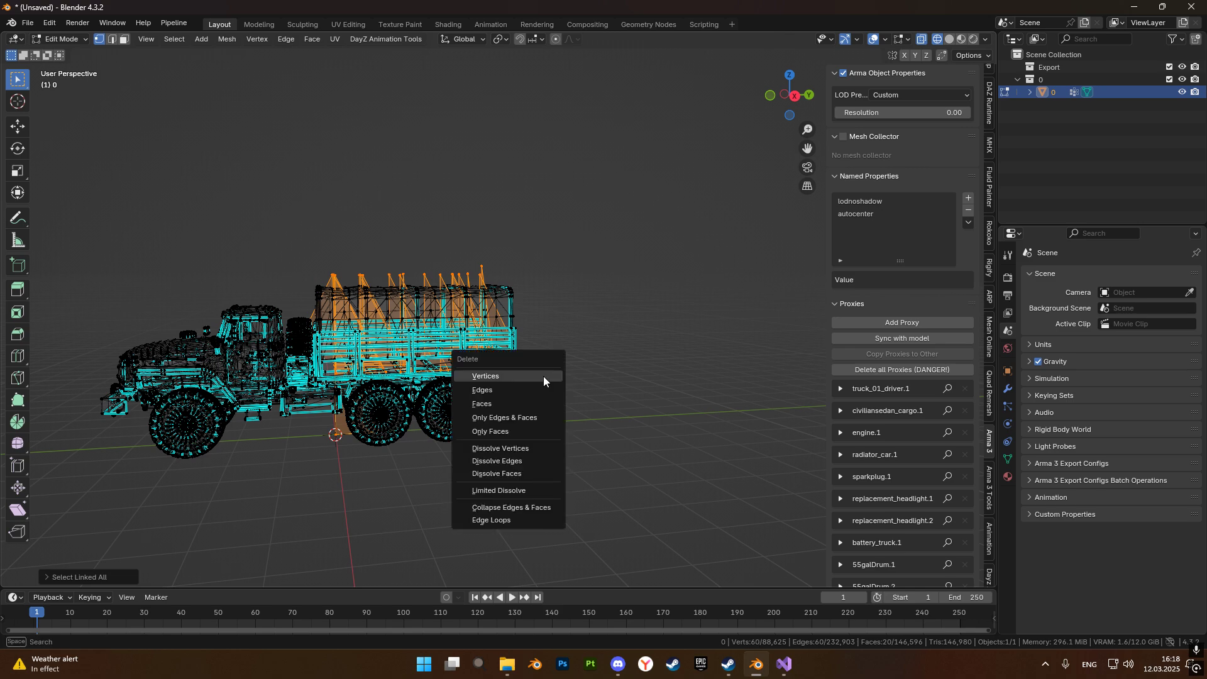
click(543, 376)
scroll(656, 297, up, 3)
key(Tab)
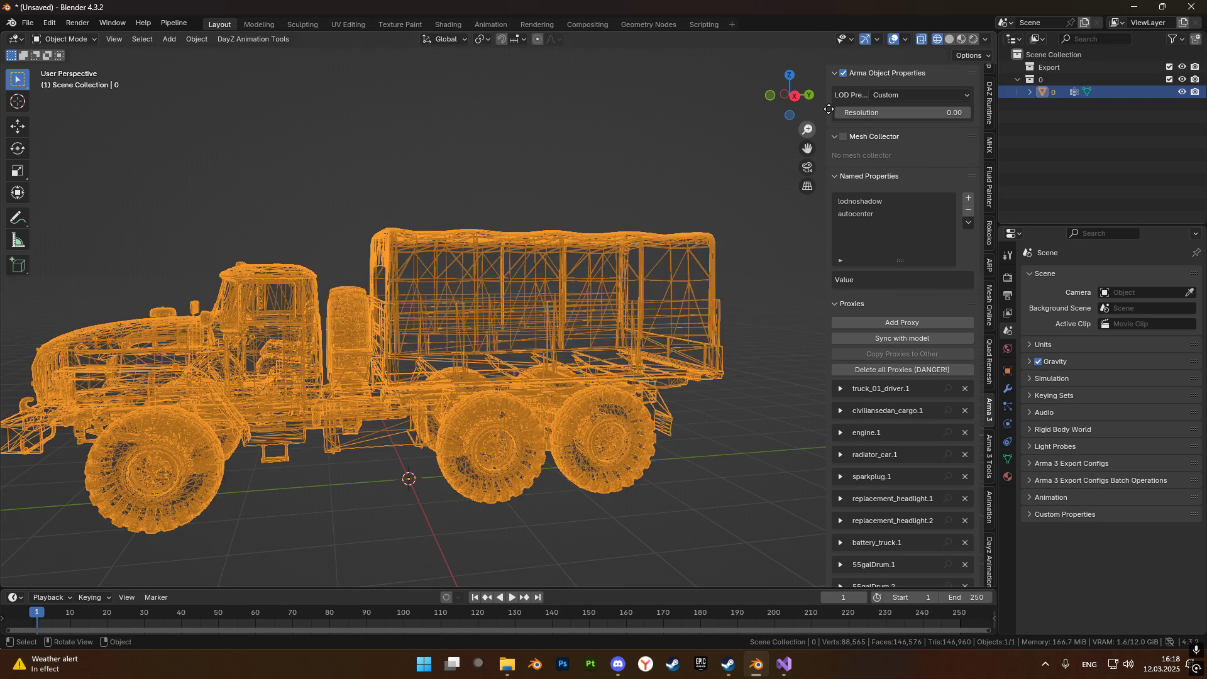
Switch the viewport back to solid shading and hide the sidebar.
click(949, 42)
key(n)
scroll(599, 303, up, 2)
scroll(534, 308, down, 3)
middle_drag(641, 299, 716, 334)
middle_drag(797, 295, 633, 334)
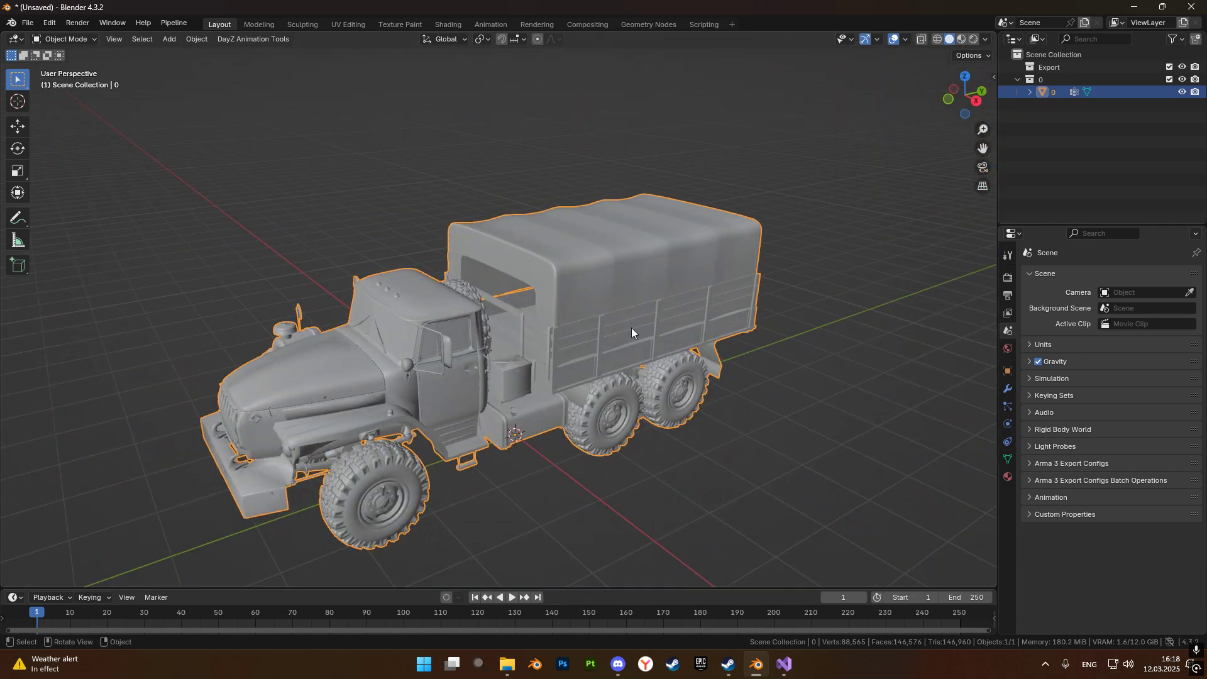
Add Collision physics to the truck and turn off Single Sided in its Softbody & Cloth settings.
click(881, 294)
click(659, 304)
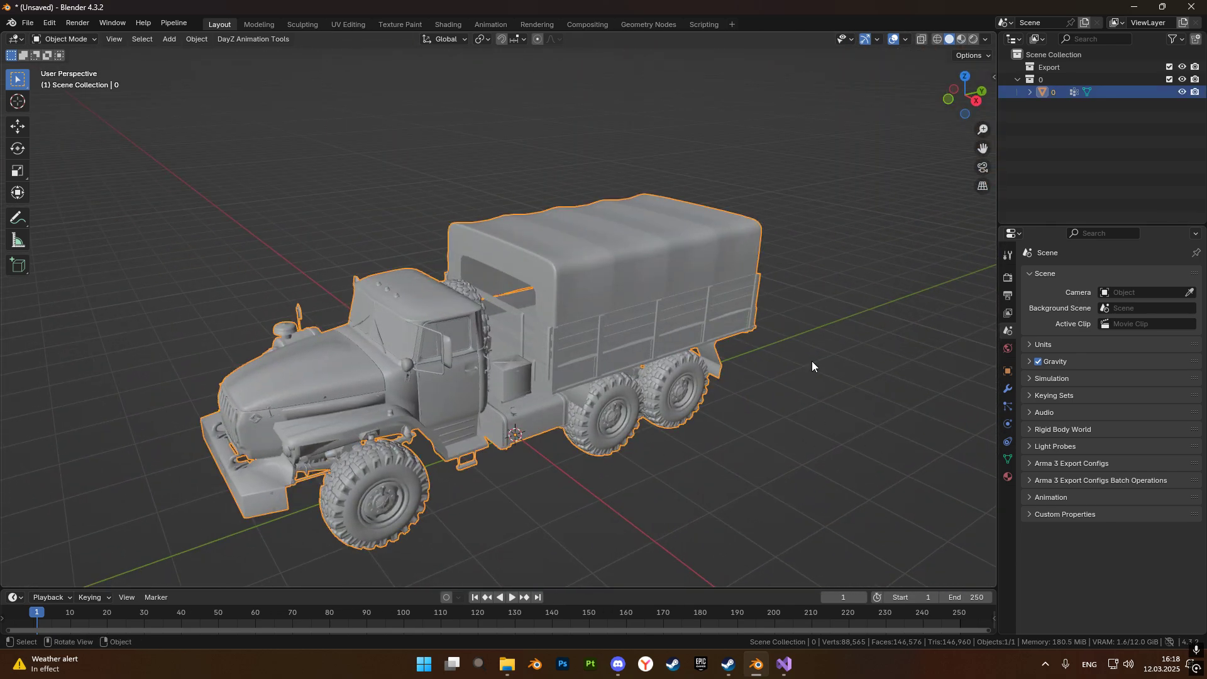
click(1008, 439)
click(1007, 424)
click(1062, 289)
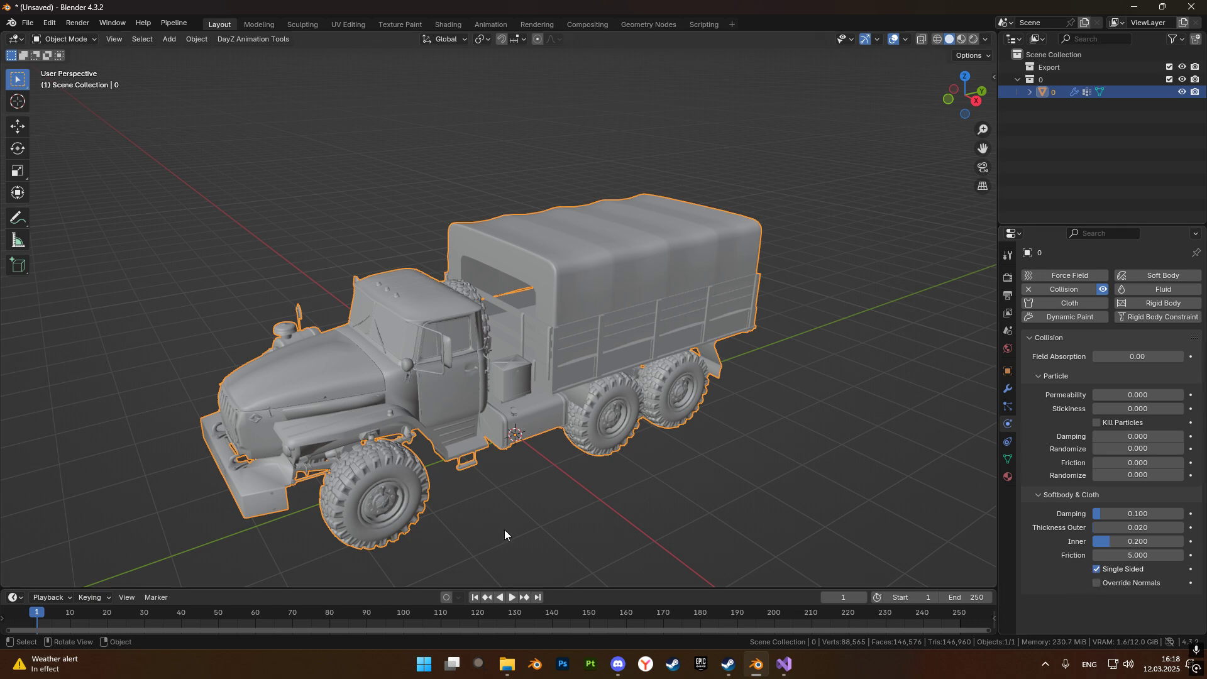
click(1095, 569)
Add a mesh plane beneath the truck and scale it up into a ground surface much larger than the vehicle.
scroll(737, 477, down, 7)
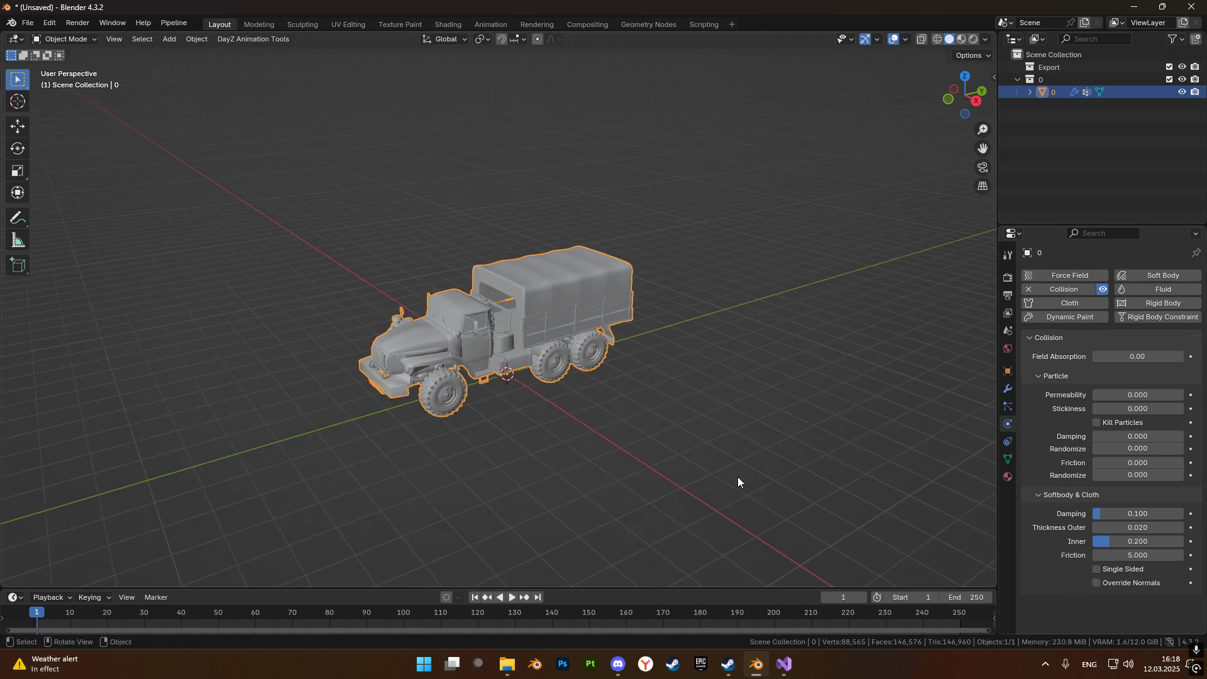
scroll(650, 379, up, 4)
click(686, 390)
key(shift+a)
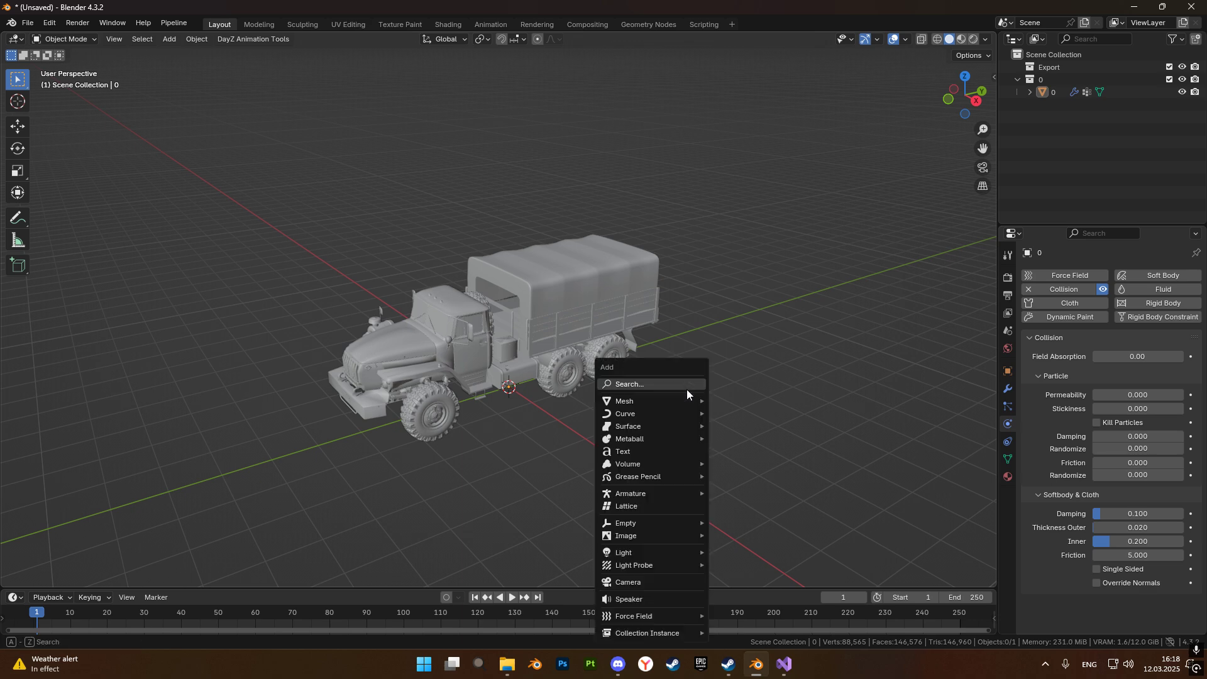
mouse_move(660, 404)
click(733, 400)
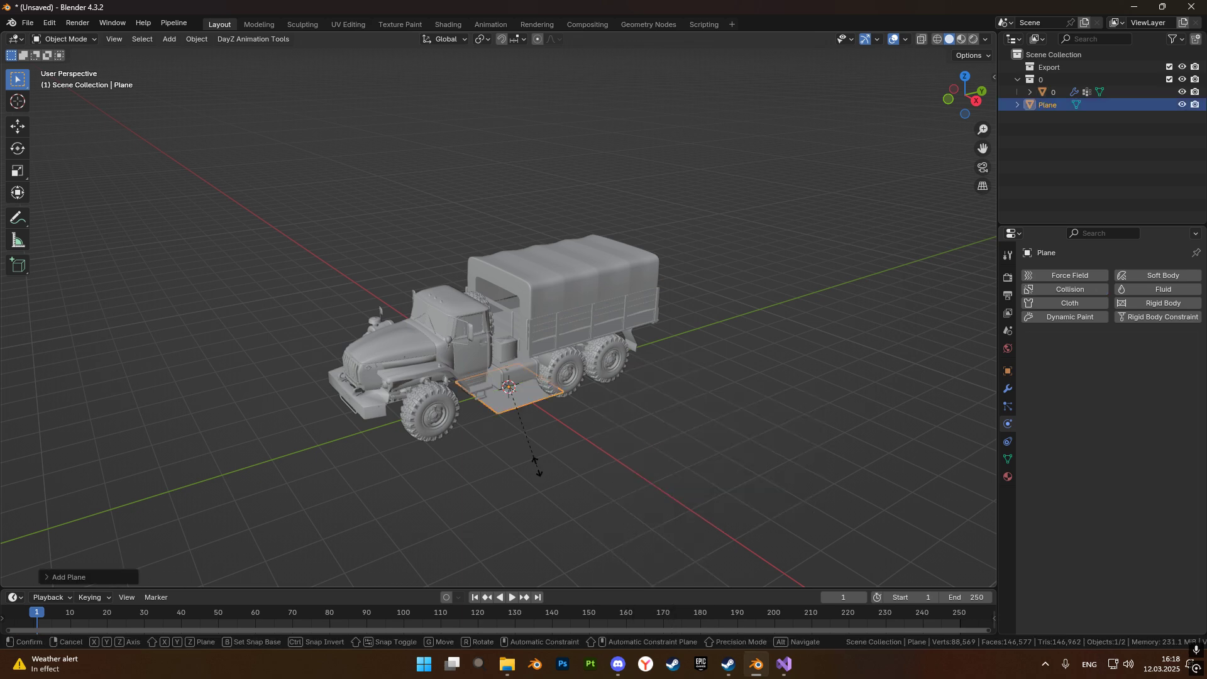
key(s)
click(457, 66)
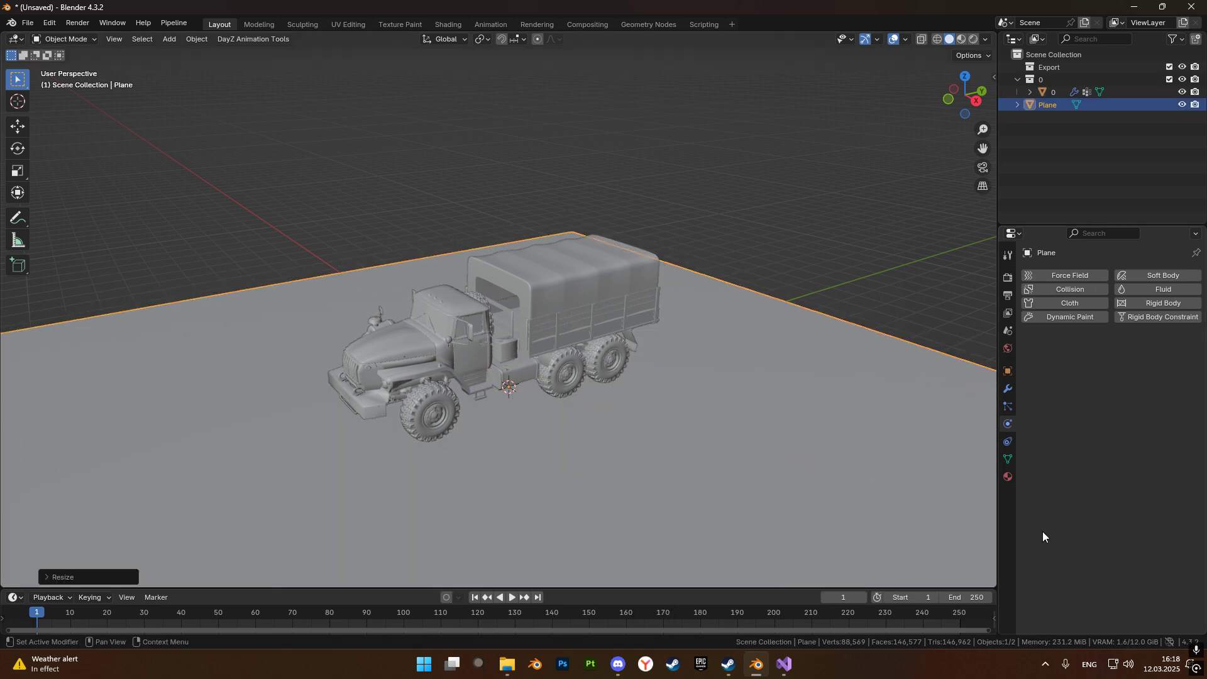
Give the ground plane Collision physics with Single Sided turned off.
click(1052, 288)
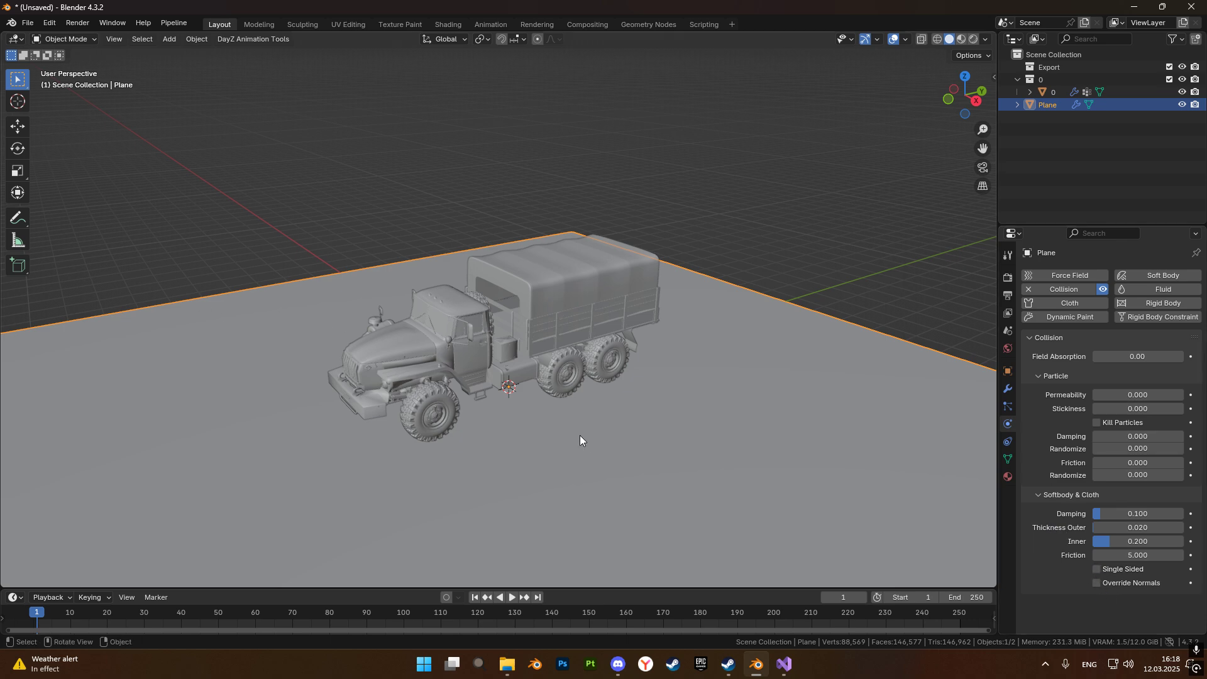
scroll(579, 435, down, 2)
scroll(615, 318, up, 3)
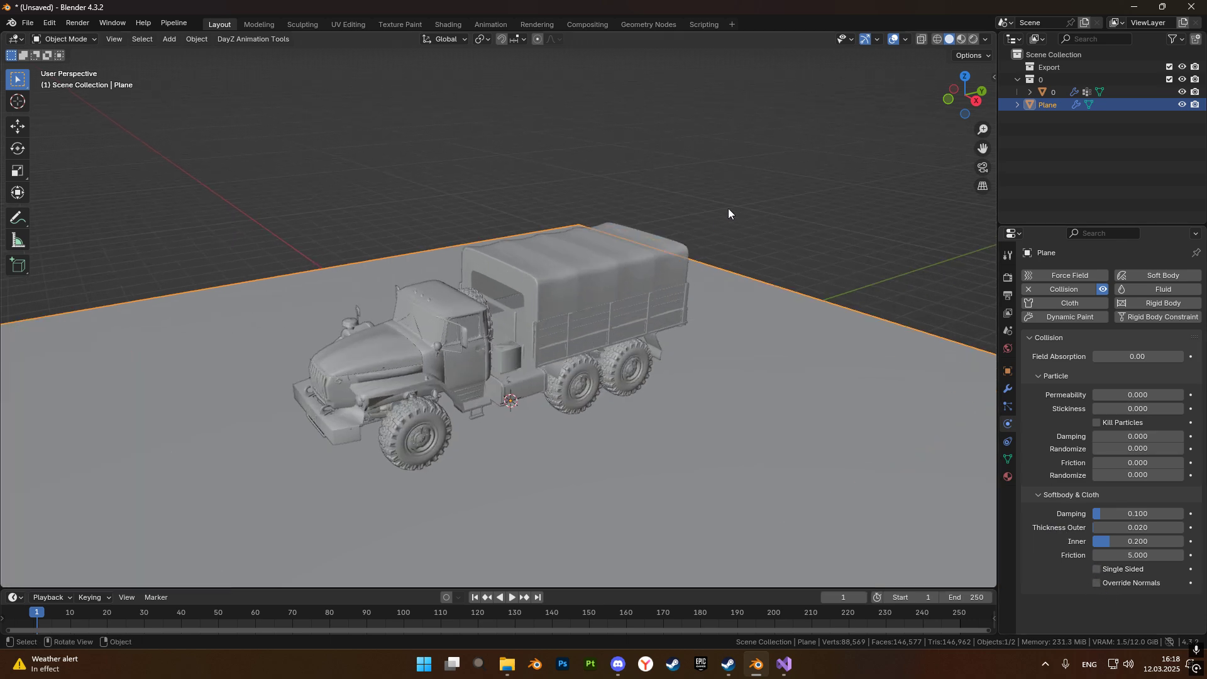
Deselect the ground plane and set the solid viewport shading colour to Random to tell the truck and ground apart.
click(715, 218)
shift+middle_drag(514, 399, 507, 436)
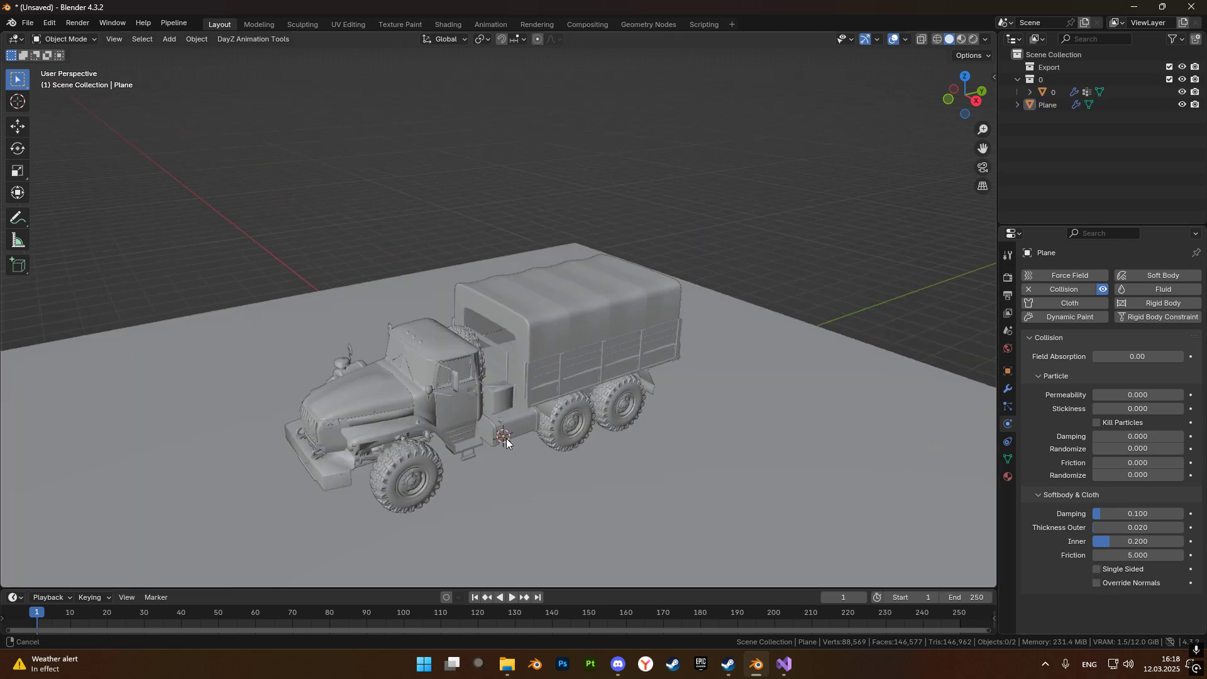
click(985, 40)
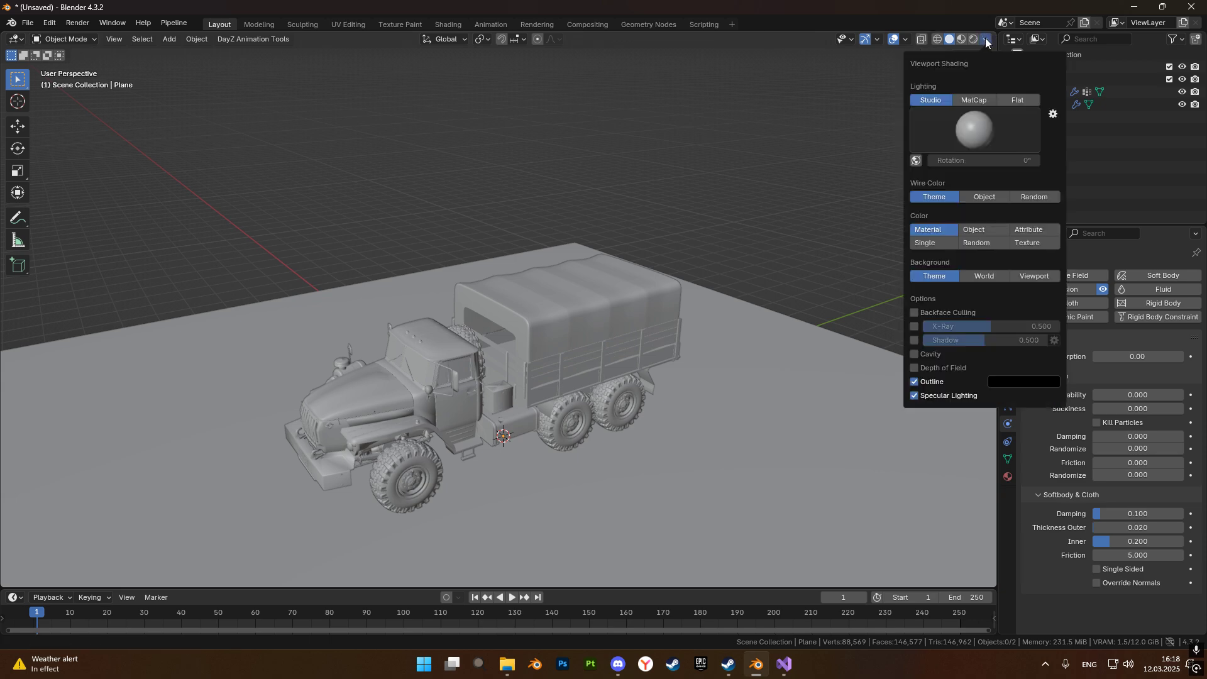
click(962, 244)
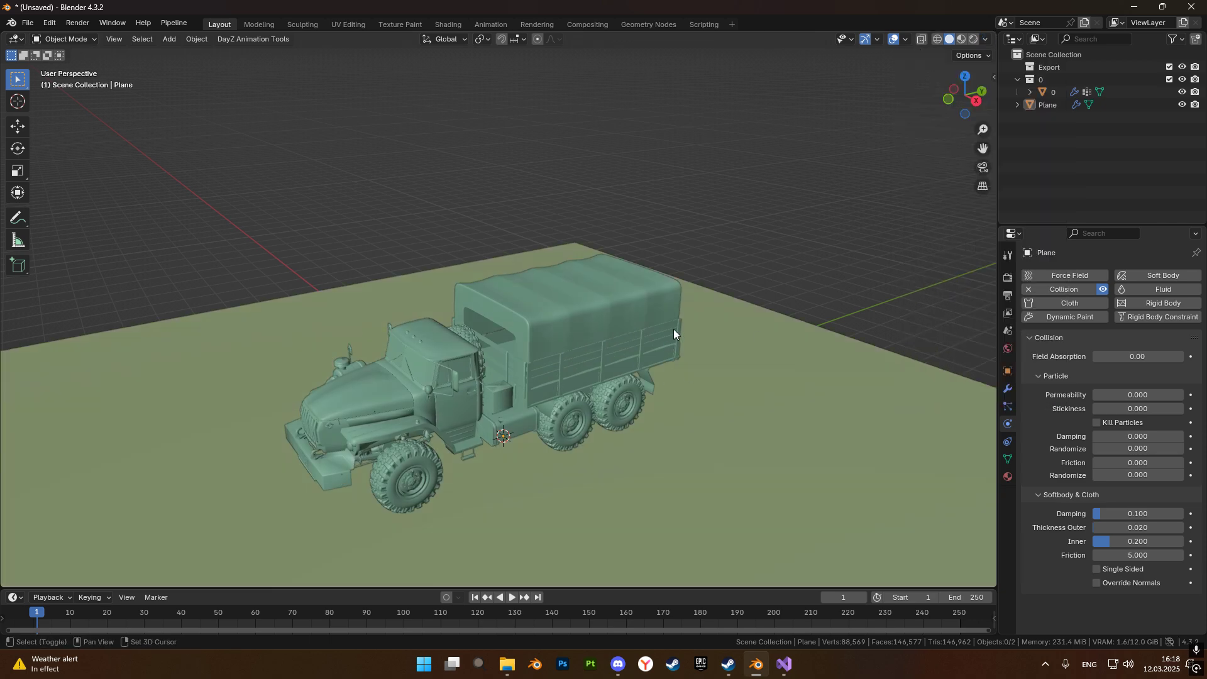
shift+middle_drag(666, 342, 730, 242)
scroll(481, 293, up, 3)
shift+middle_drag(450, 363, 595, 217)
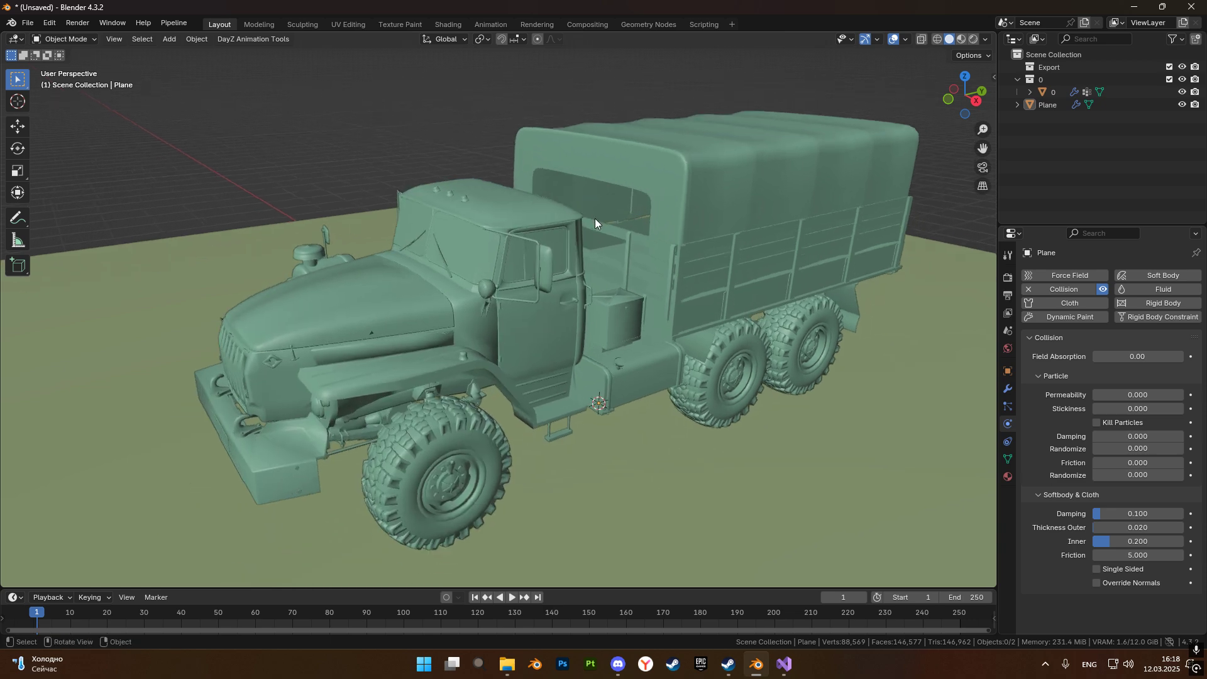
scroll(594, 220, down, 1)
middle_drag(589, 269, 572, 282)
scroll(817, 119, down, 2)
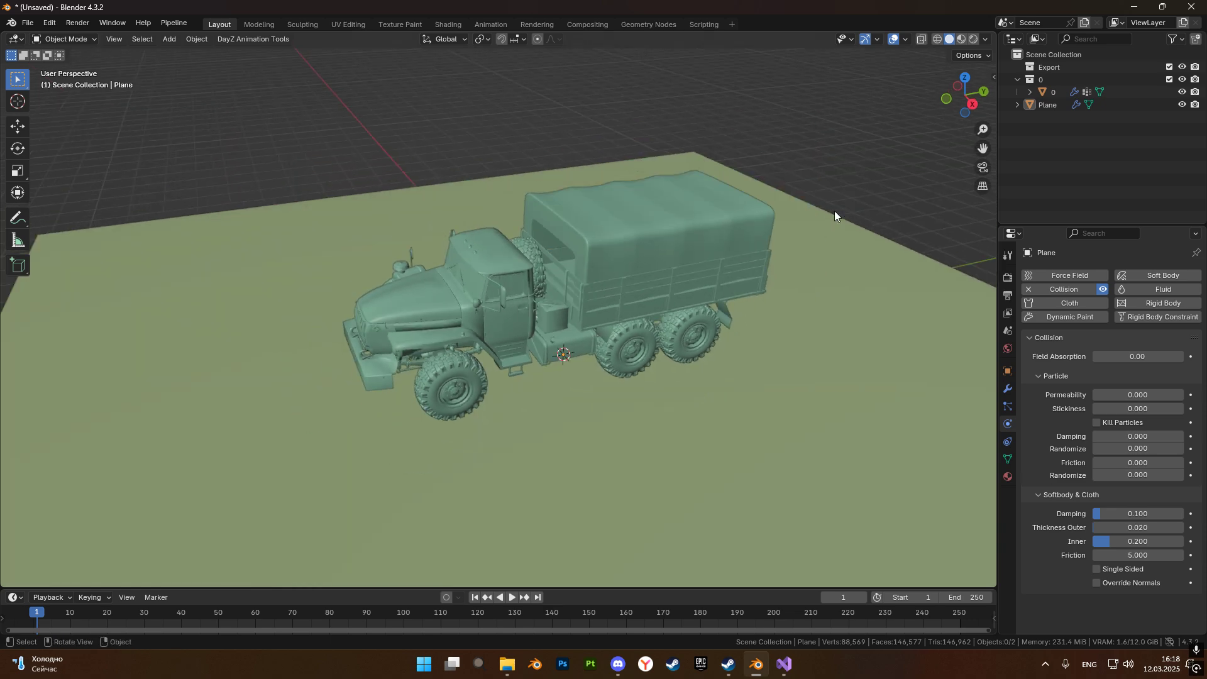
Add a second mesh plane at the origin and show its object transform properties.
key(shift+a)
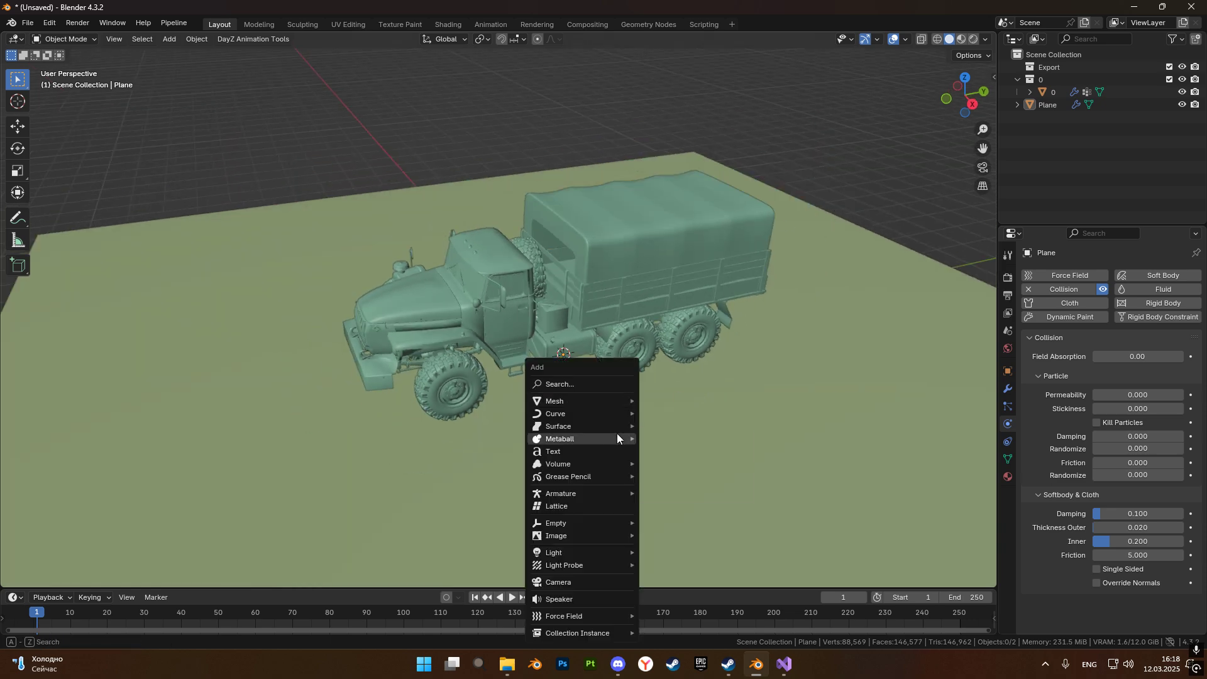
mouse_move(596, 396)
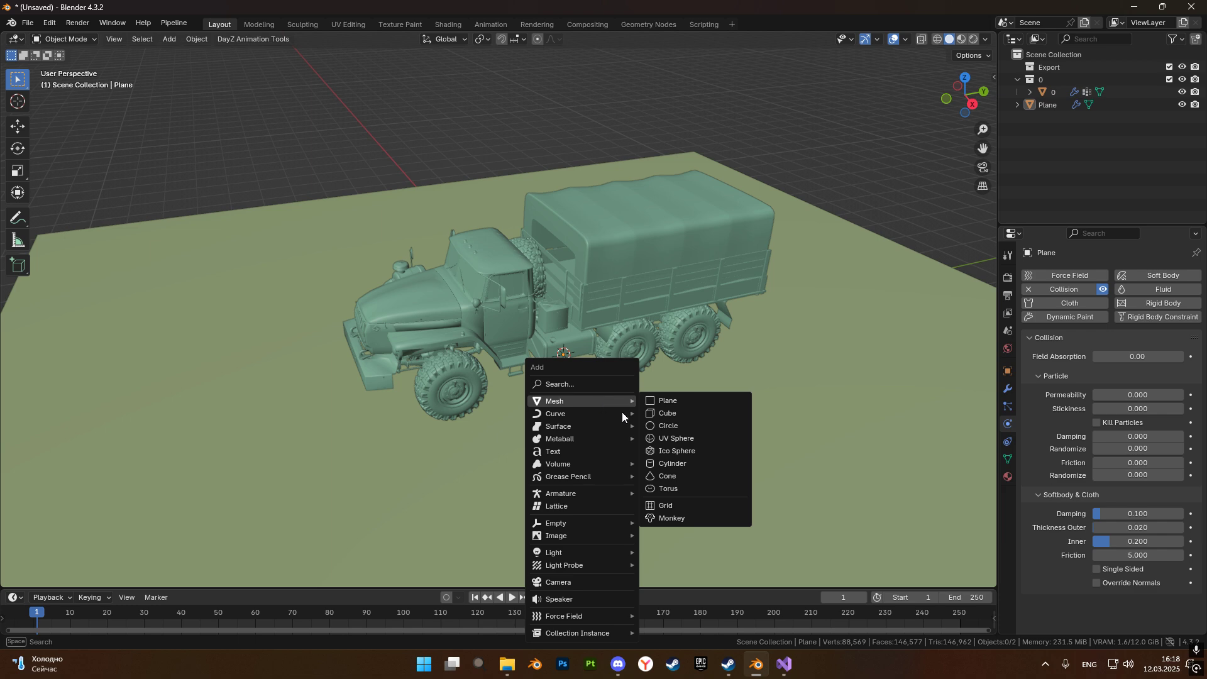
click(657, 401)
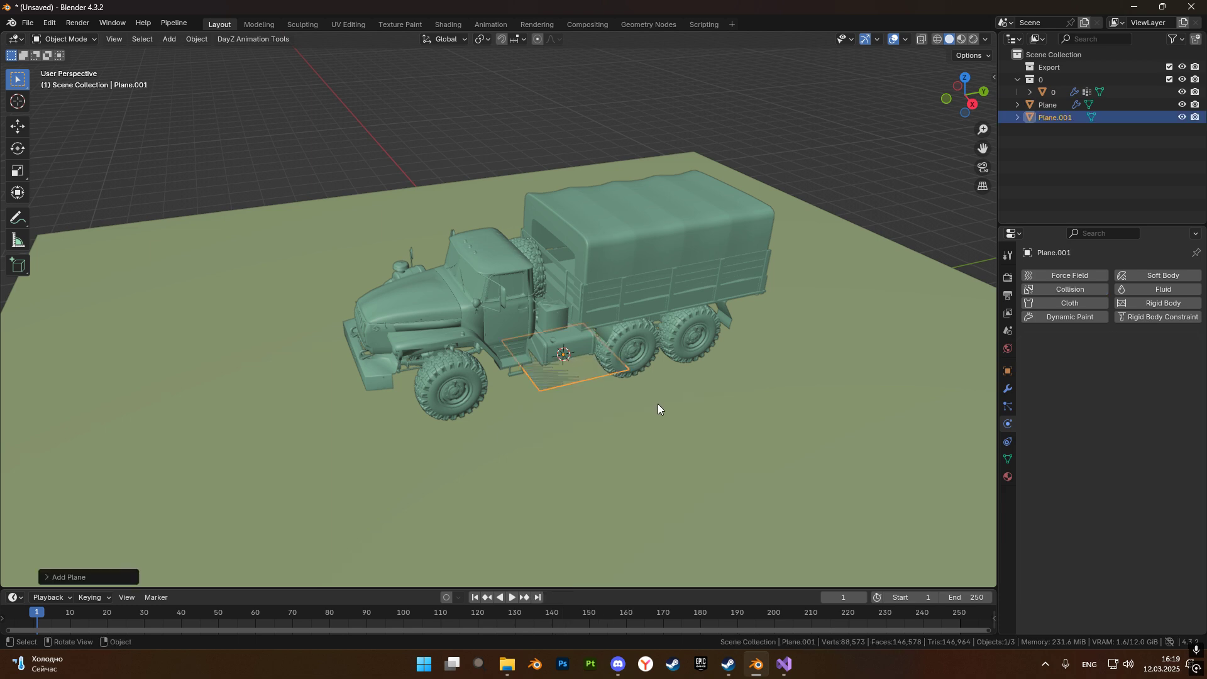
click(1007, 371)
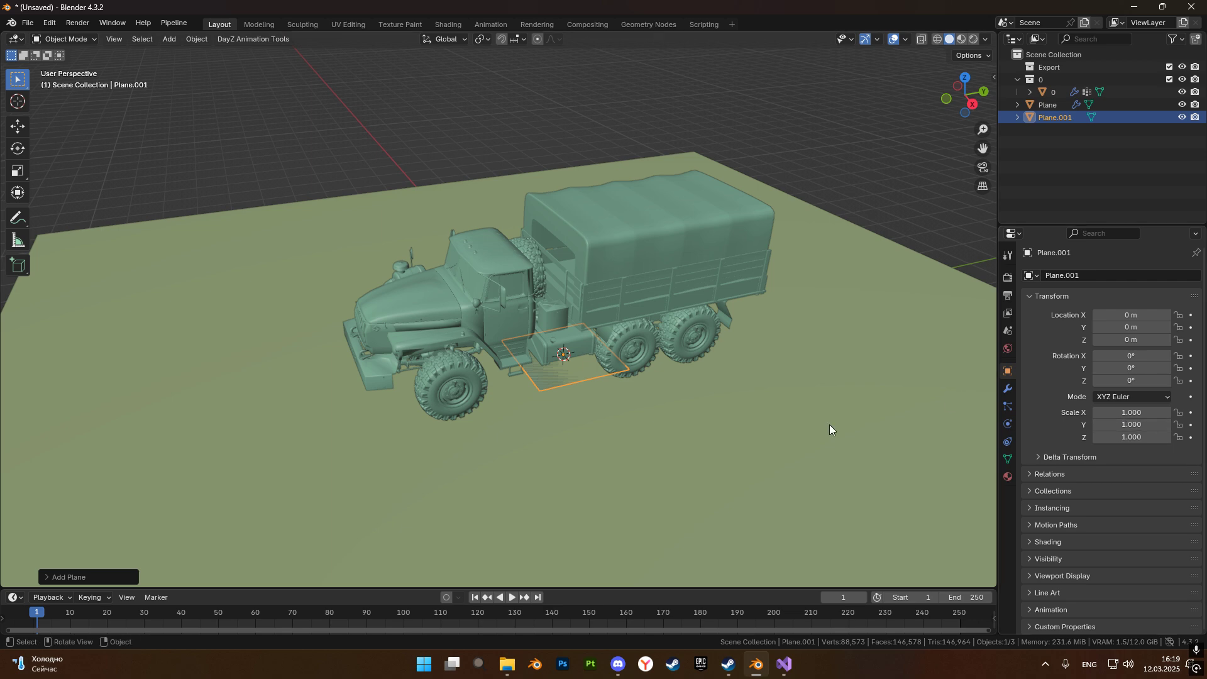
Set the second plane's scale to 4 in X and 3 in Y, working from the top view.
key(KP_7)
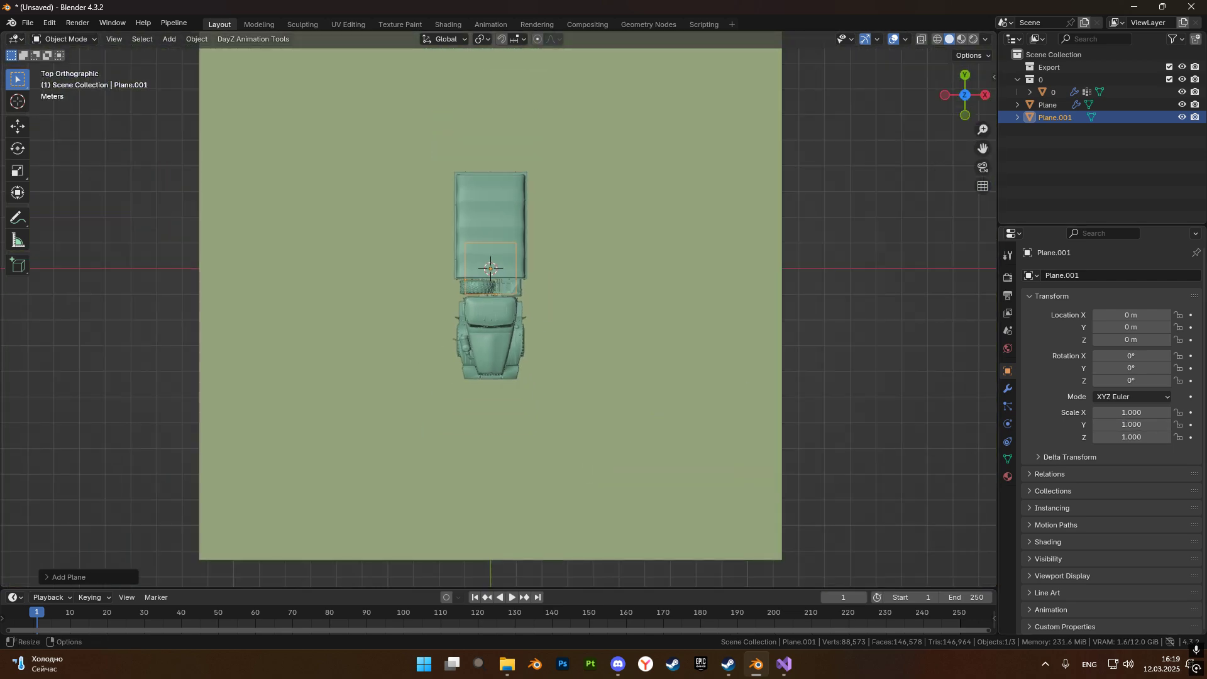
click(1126, 425)
text(2)
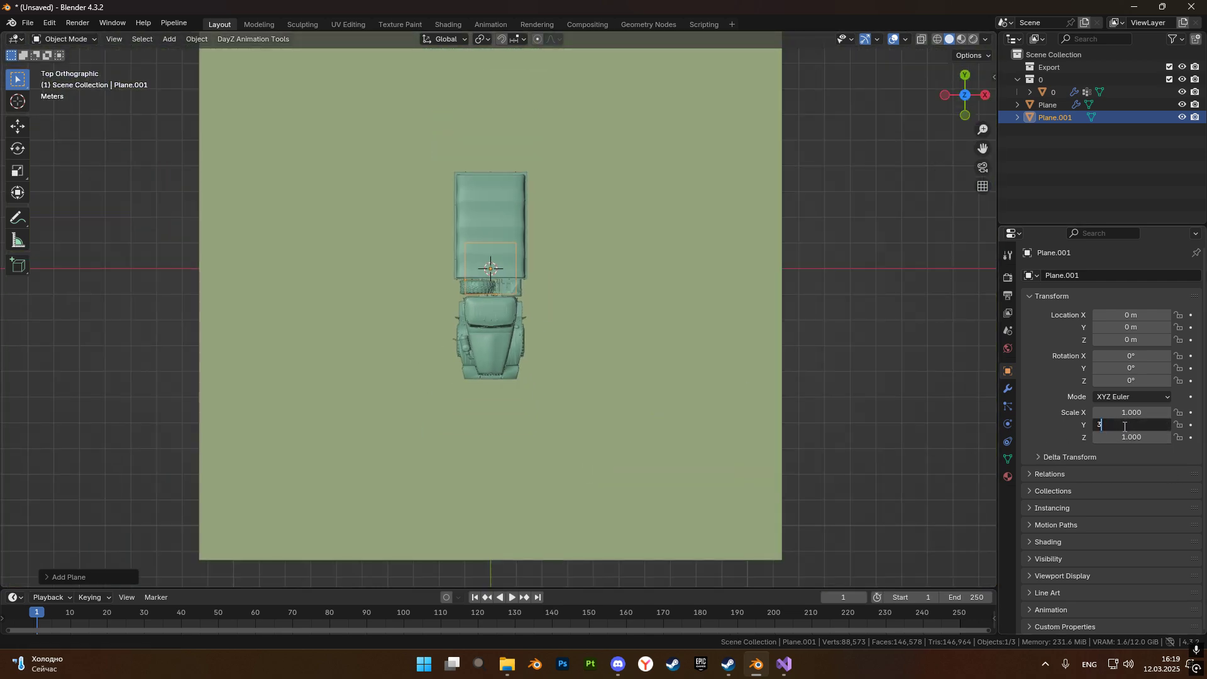
key(Return)
click(1124, 426)
text(3)
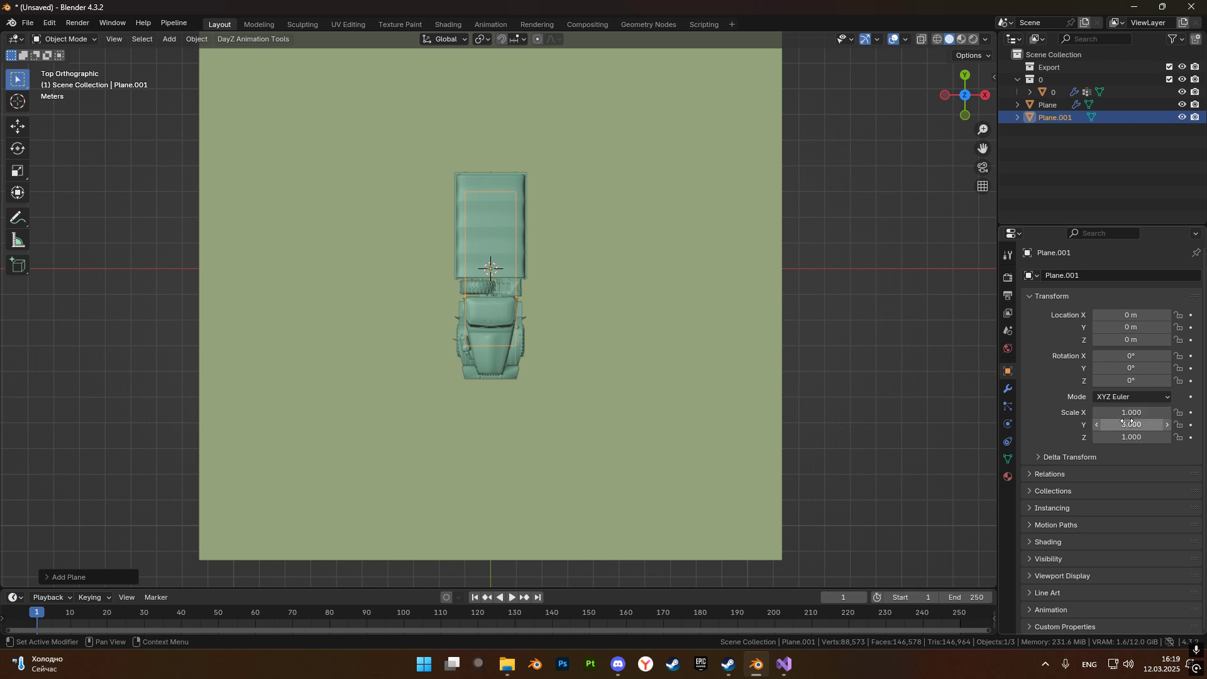
key(shift+Tab)
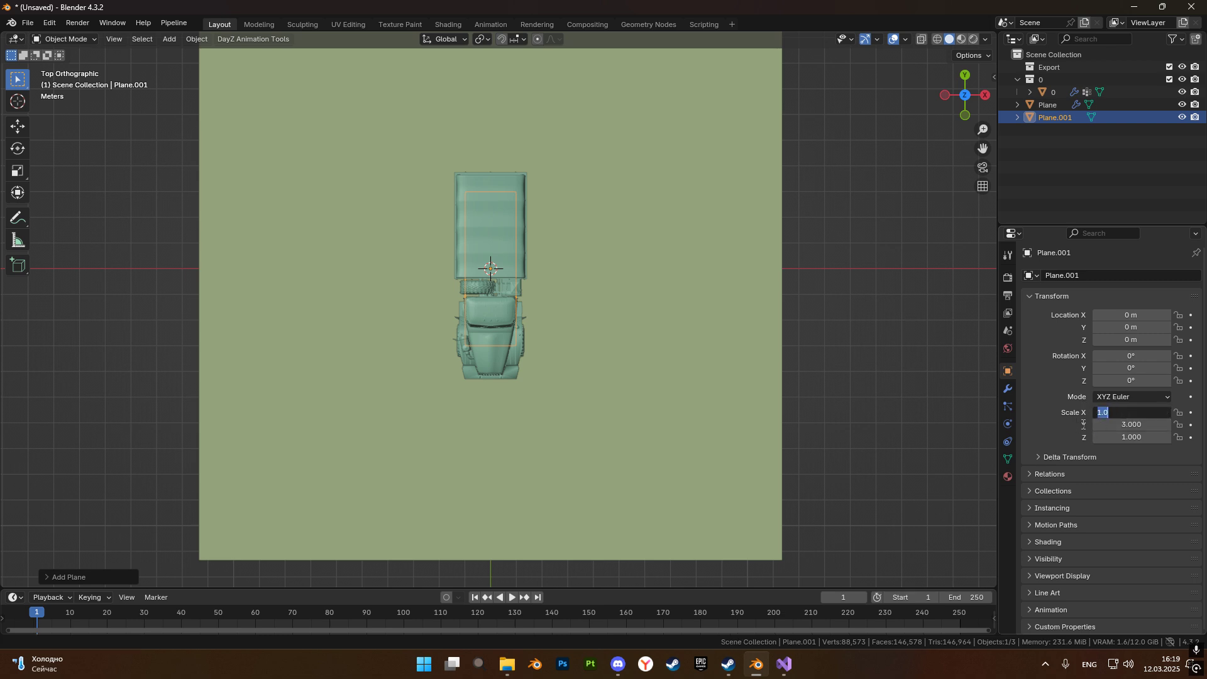
text(4)
key(Return)
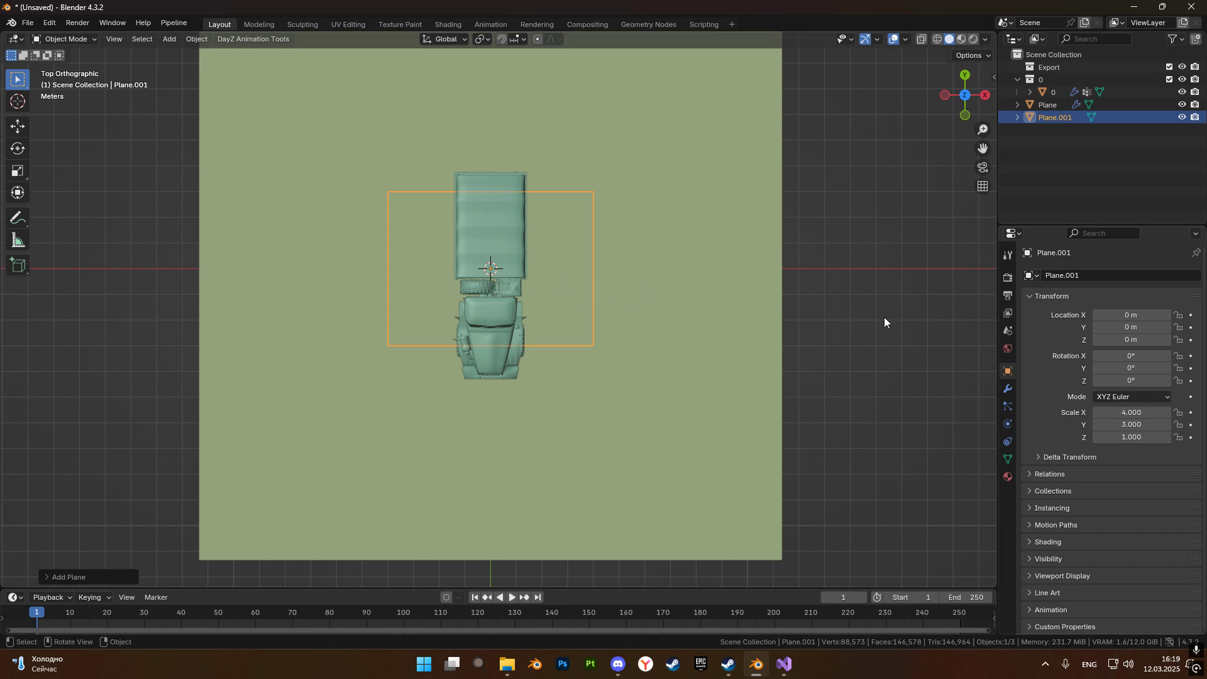
Set the second plane's scale to 4.5 in X and 6.5 in Y so it extends beyond the truck on all sides.
middle_drag(692, 373, 553, 358)
scroll(548, 358, up, 3)
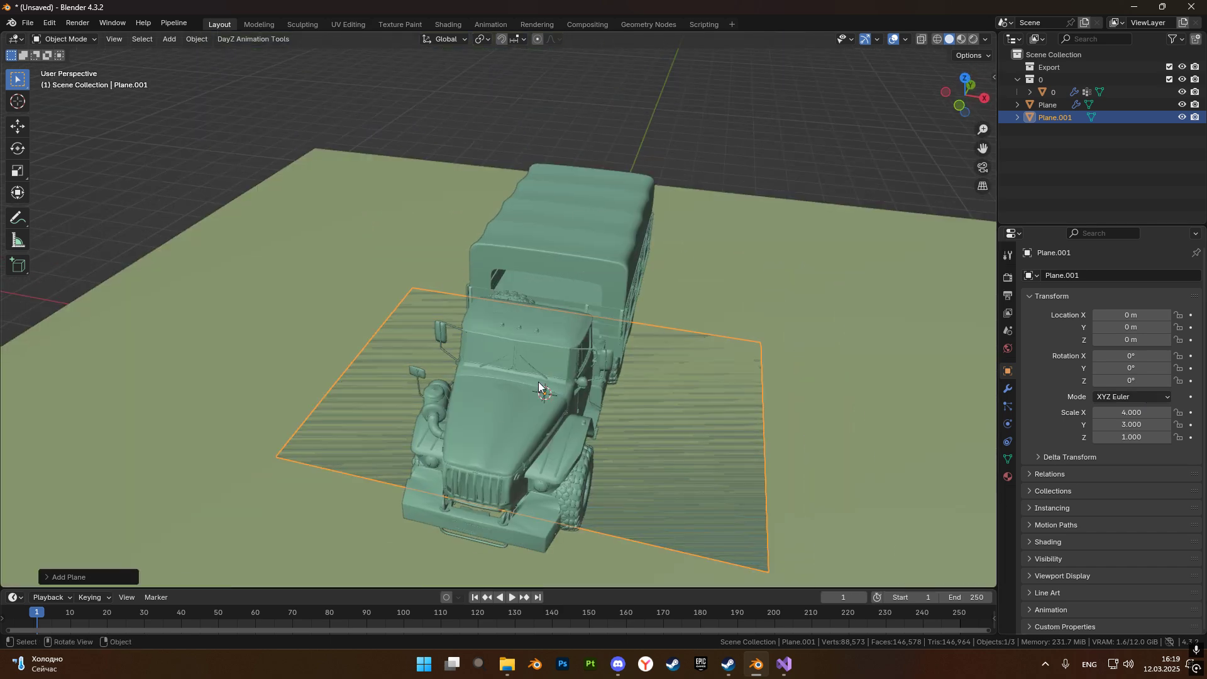
scroll(499, 406, down, 2)
click(1131, 424)
text(6.5\)
key(Return)
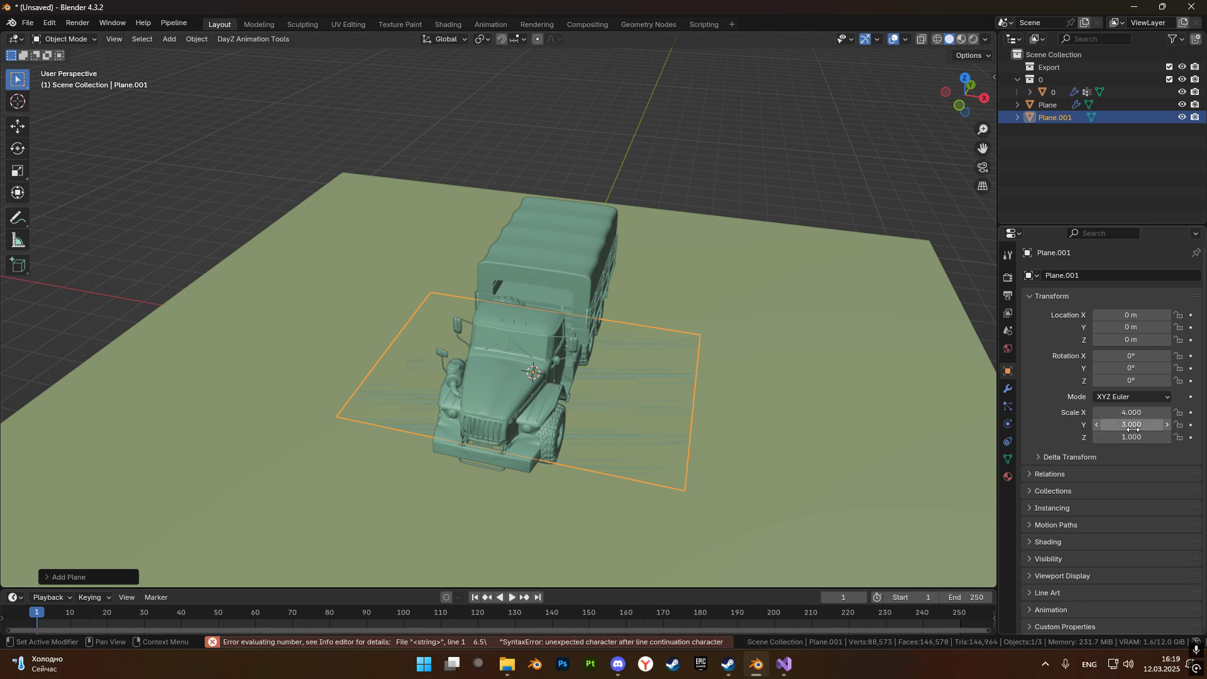
click(1134, 430)
text(6.5)
key(Return)
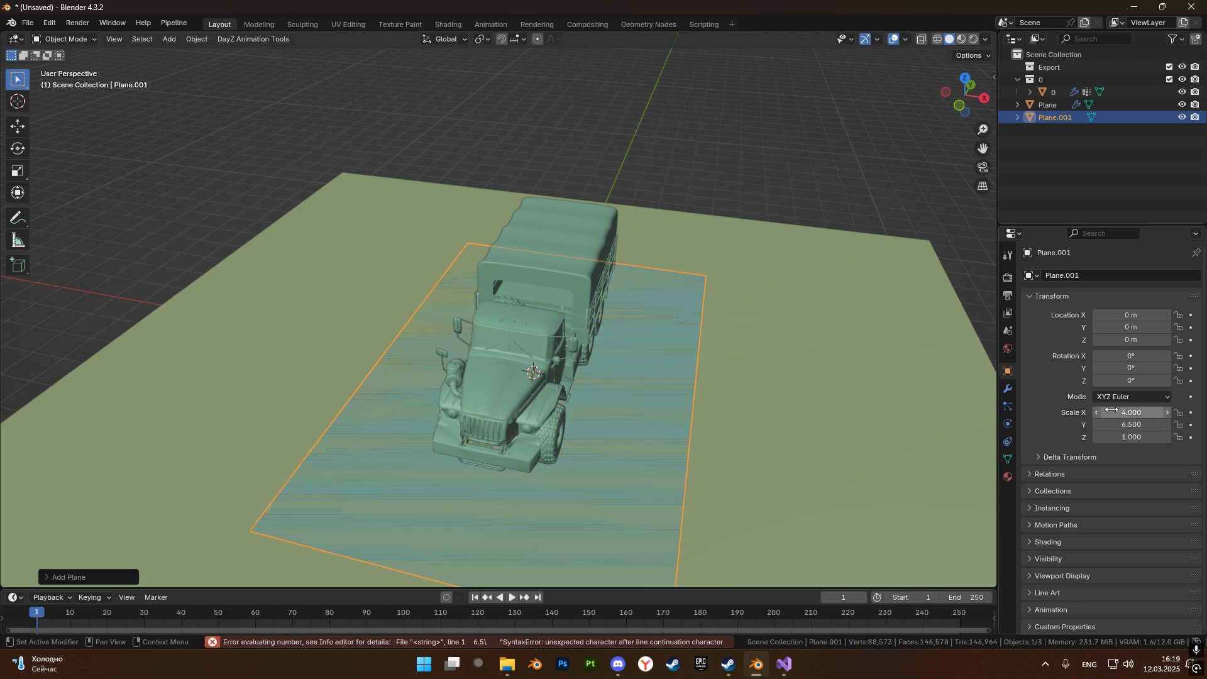
click(1113, 410)
text(6.)
key(BackSpace)
key(BackSpace)
text(4.5)
key(Return)
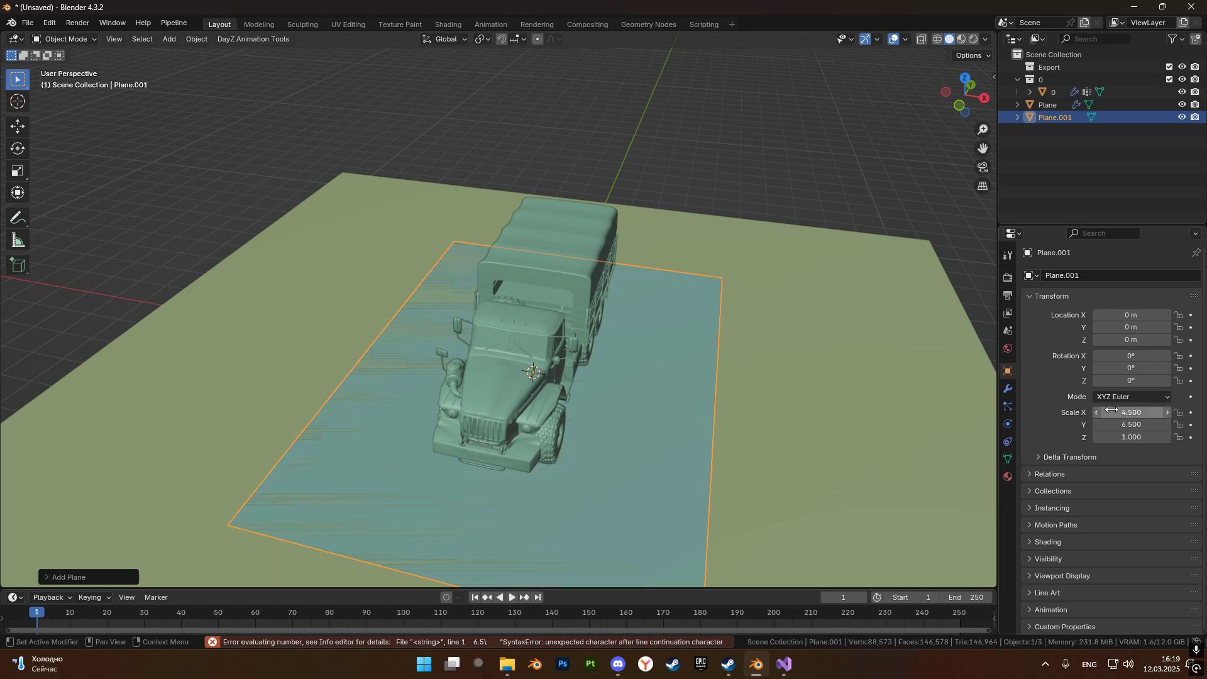
middle_drag(838, 346, 497, 289)
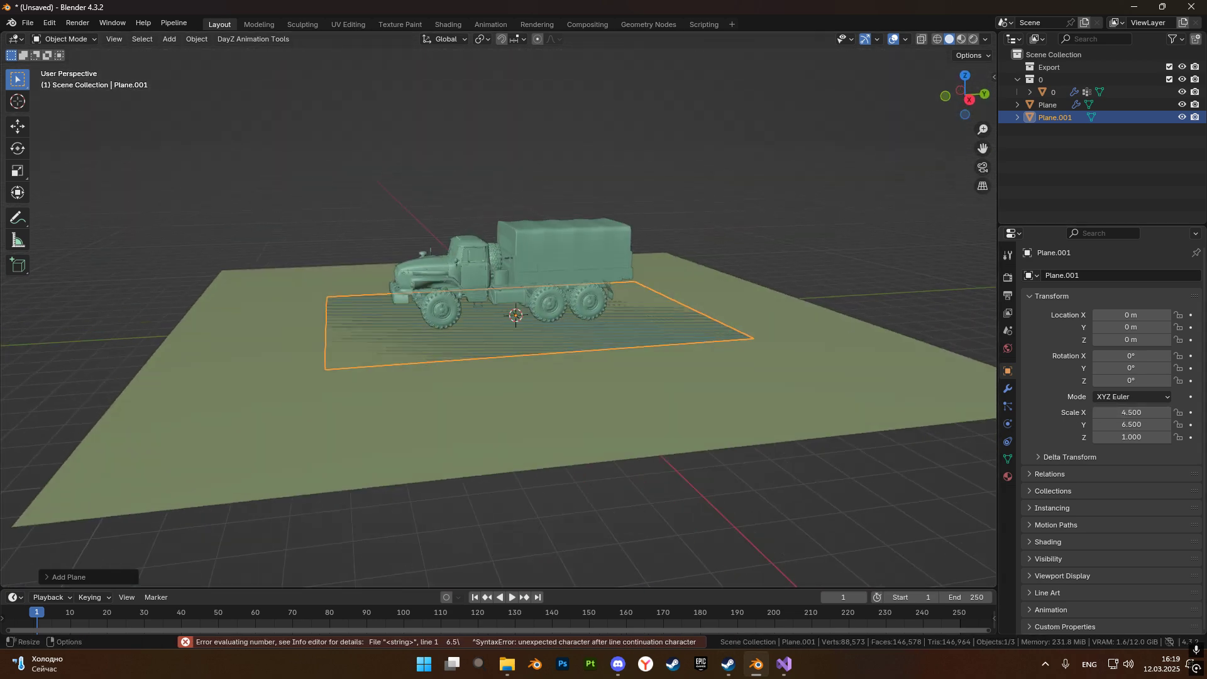
scroll(687, 296, up, 2)
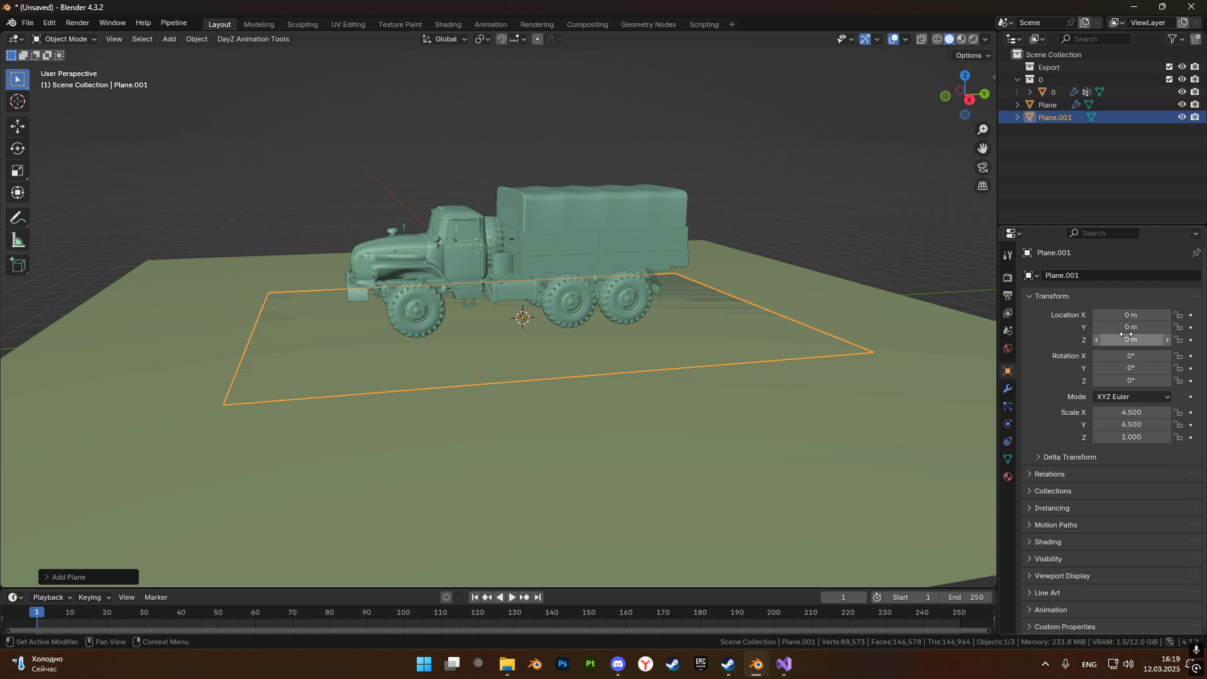
Set the second plane's Y location to 0.5 m so it is better centred over the truck.
click(1123, 327)
text(0.5)
key(Return)
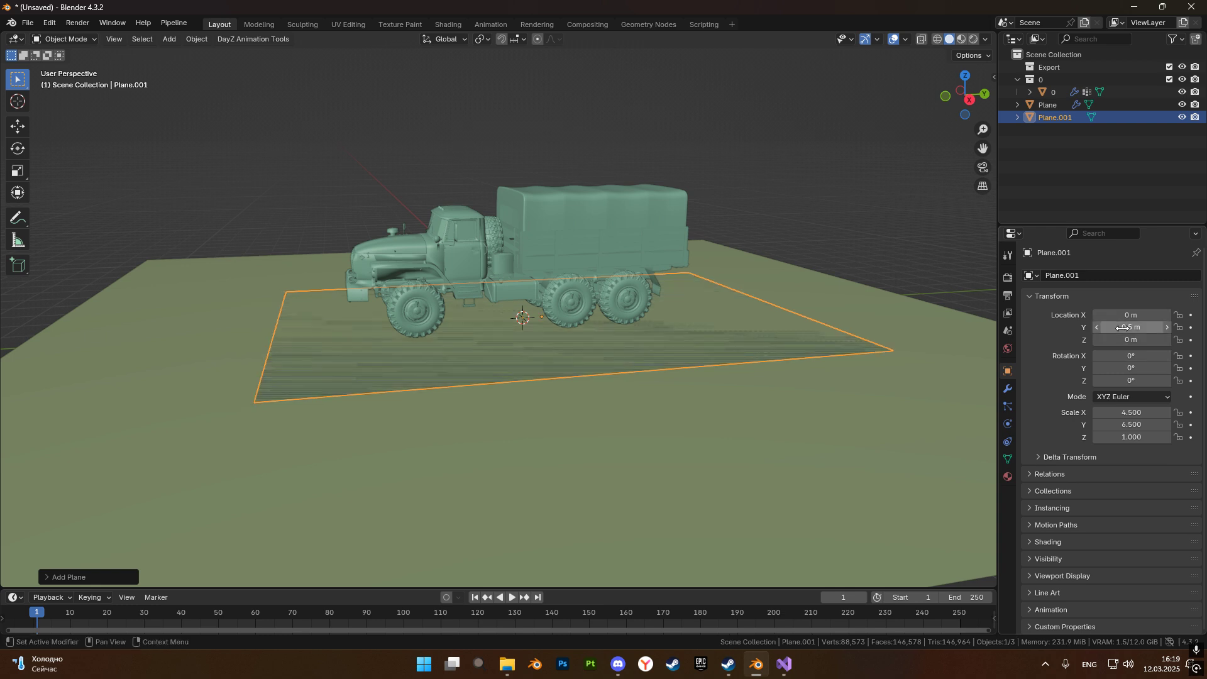
Raise the second plane straight up along Z to about 3.81 m, above the truck's roof.
middle_drag(695, 360, 669, 345)
scroll(670, 345, up, 3)
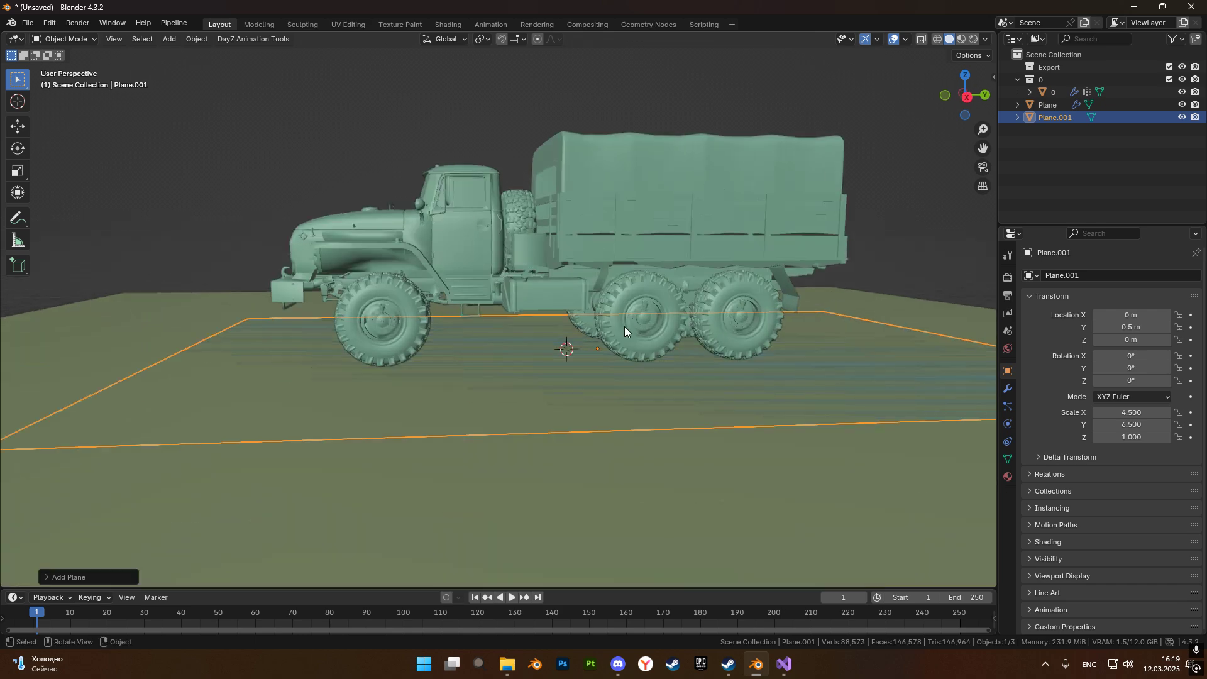
shift+middle_drag(594, 289, 636, 398)
scroll(640, 400, down, 2)
key(g)
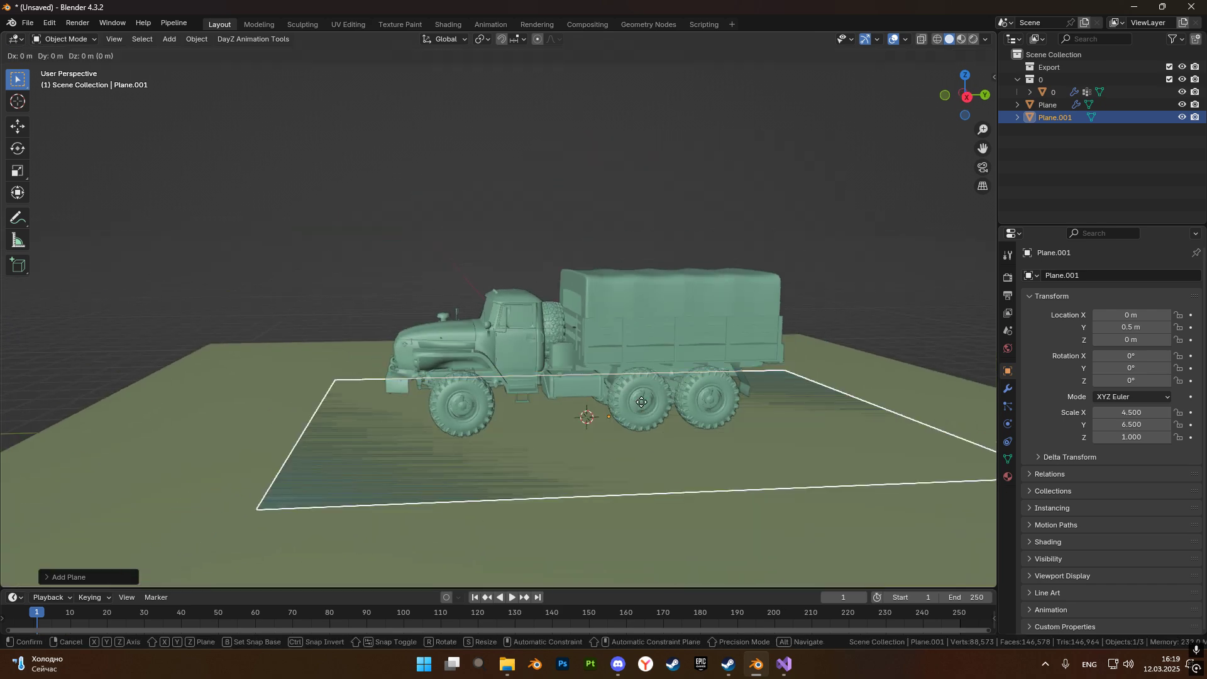
key(z)
click(628, 232)
middle_drag(627, 232, 647, 298)
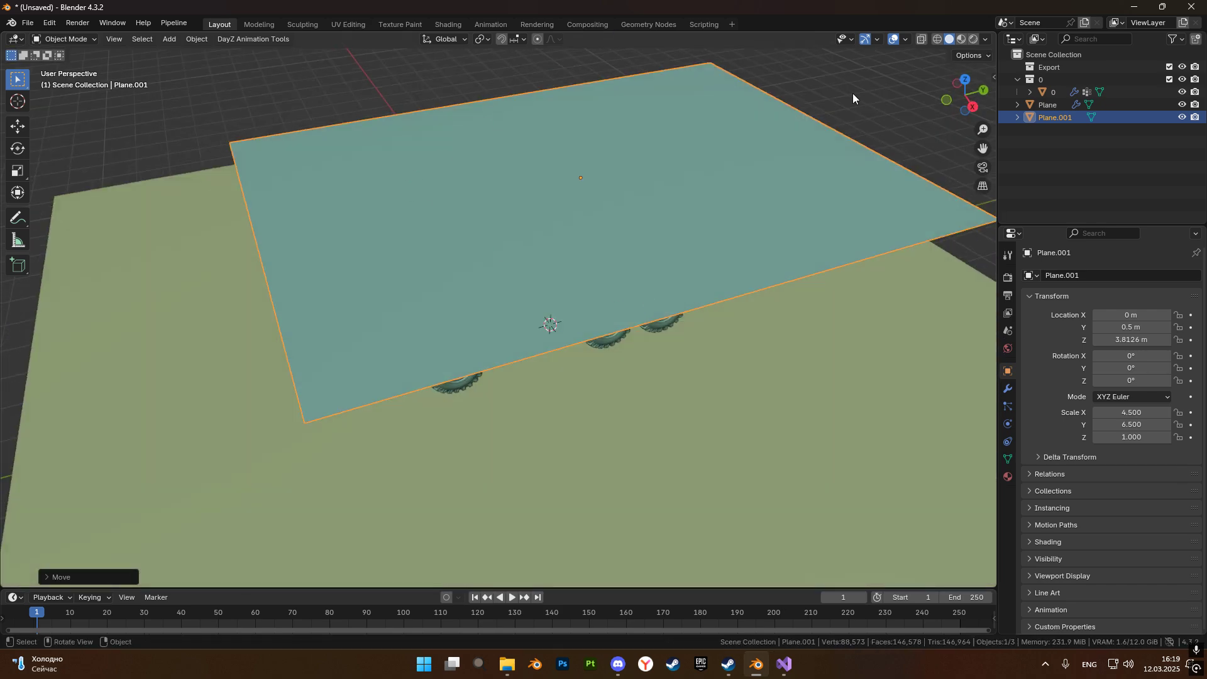
scroll(822, 165, down, 5)
scroll(640, 293, up, 5)
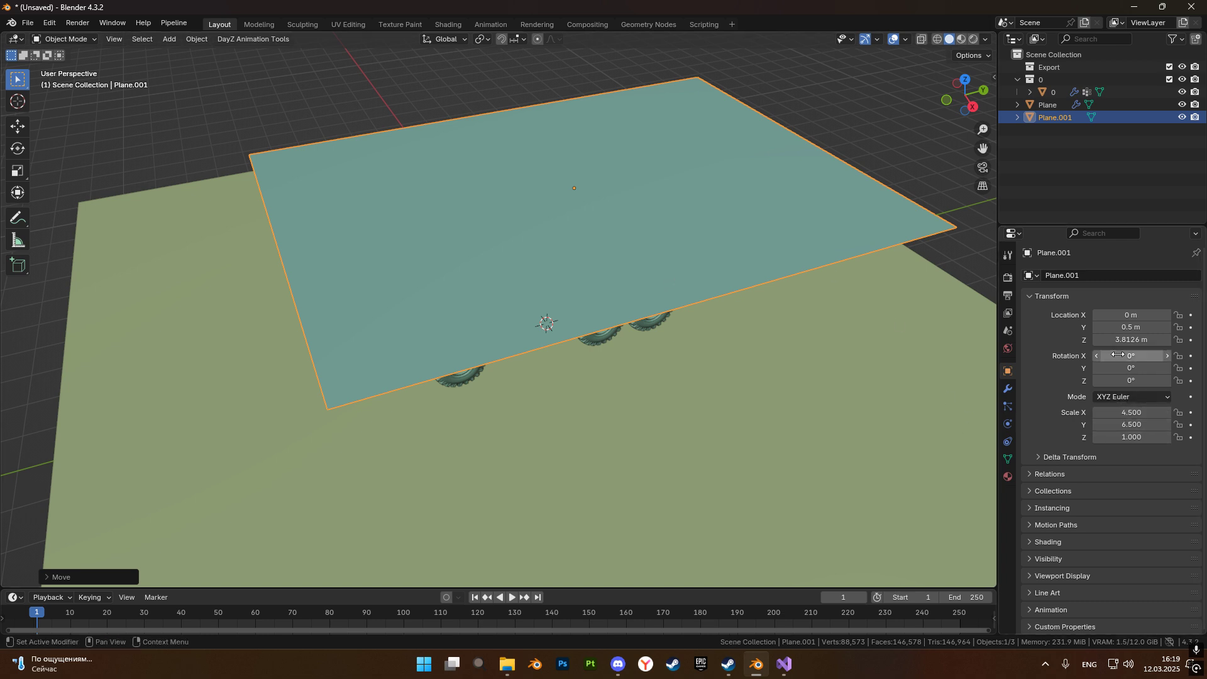
Apply smooth shading to the raised plane in Object Mode.
middle_drag(526, 322, 599, 272)
scroll(853, 342, down, 1)
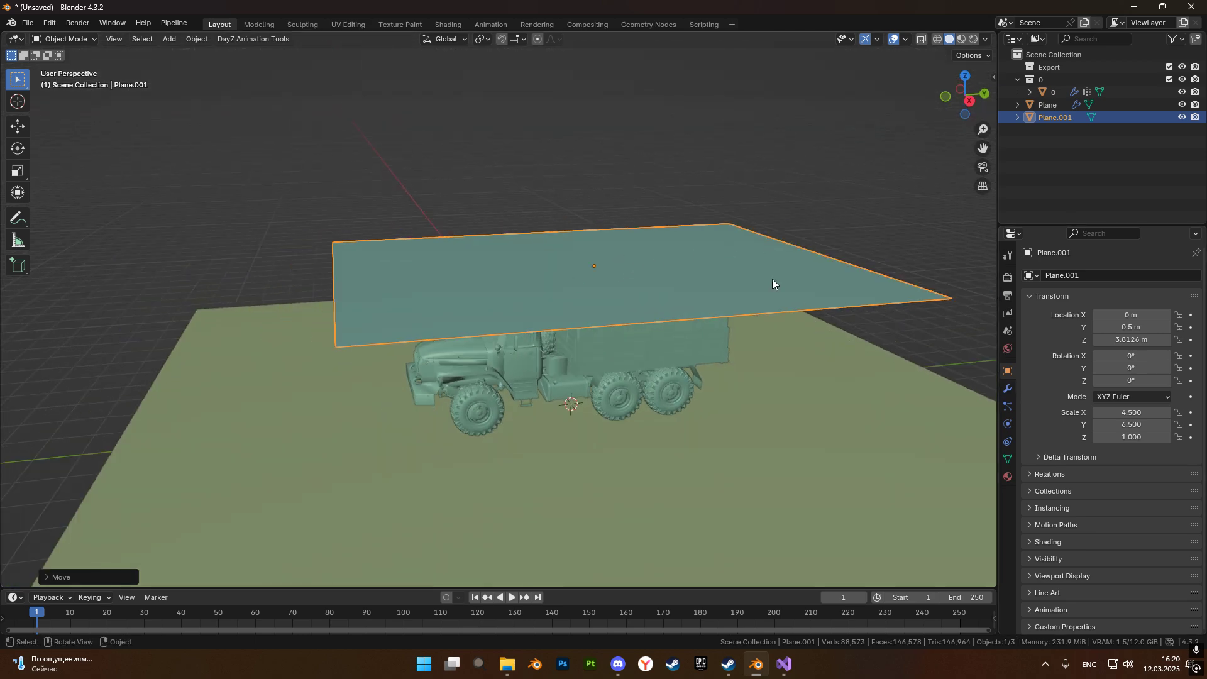
middle_drag(754, 251, 748, 264)
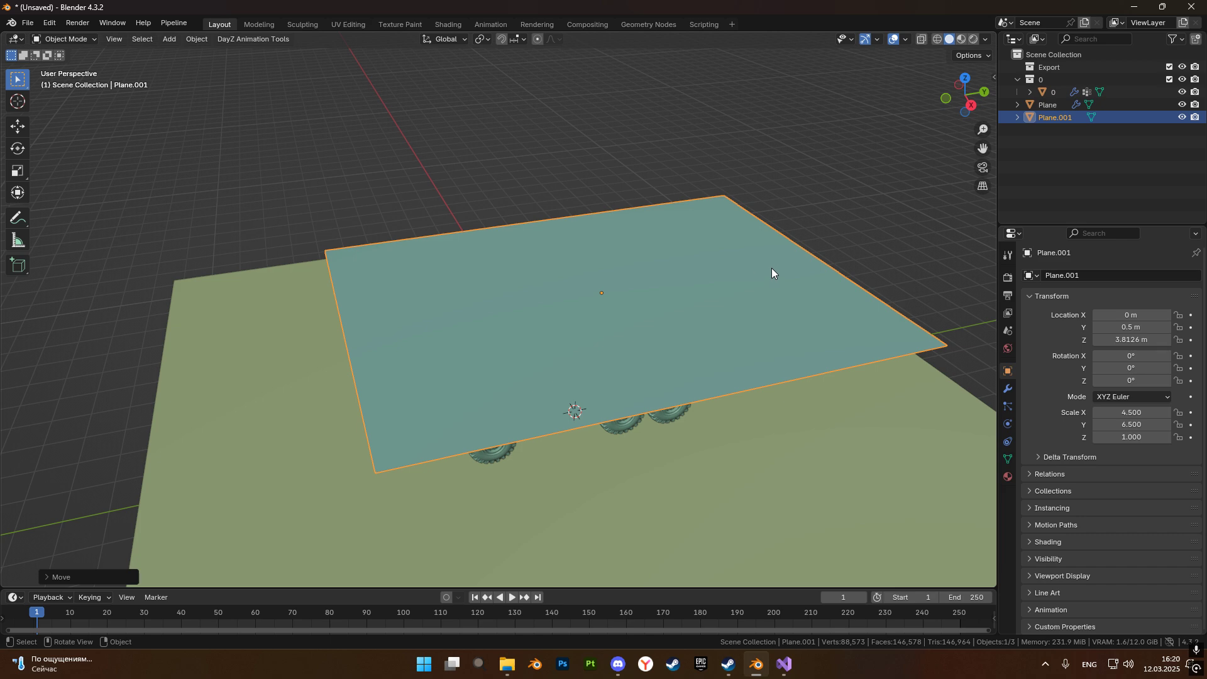
scroll(756, 270, up, 2)
key(Tab)
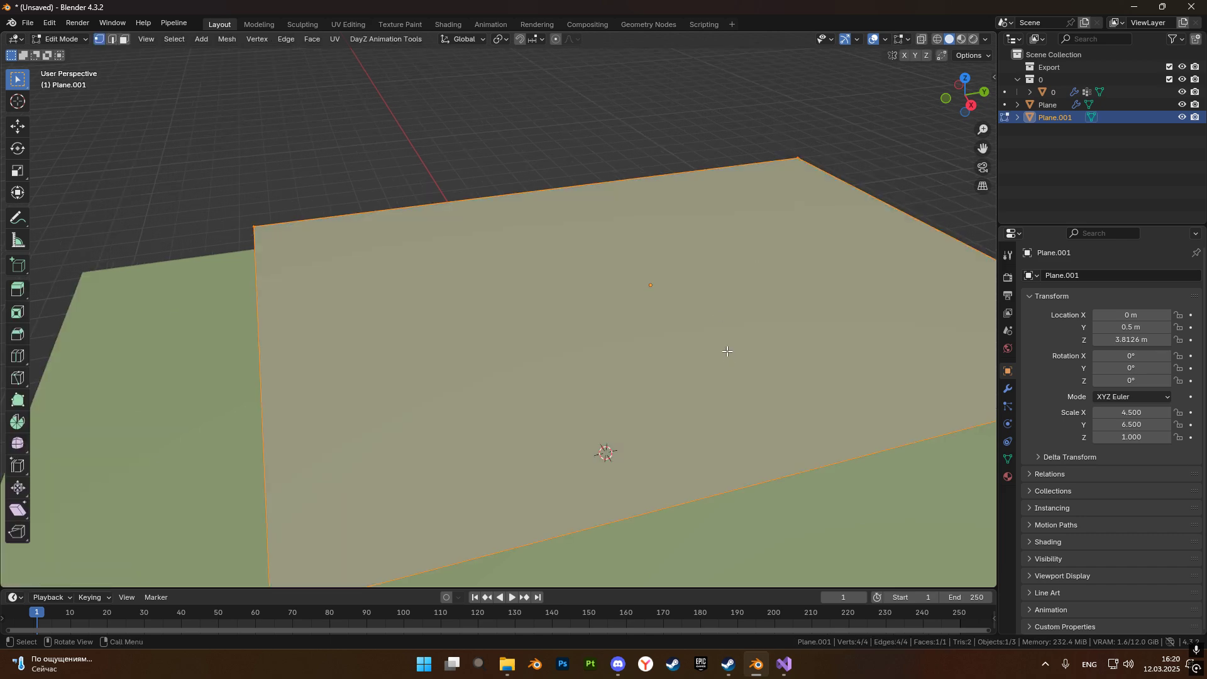
key(Tab)
right_click(659, 281)
click(630, 276)
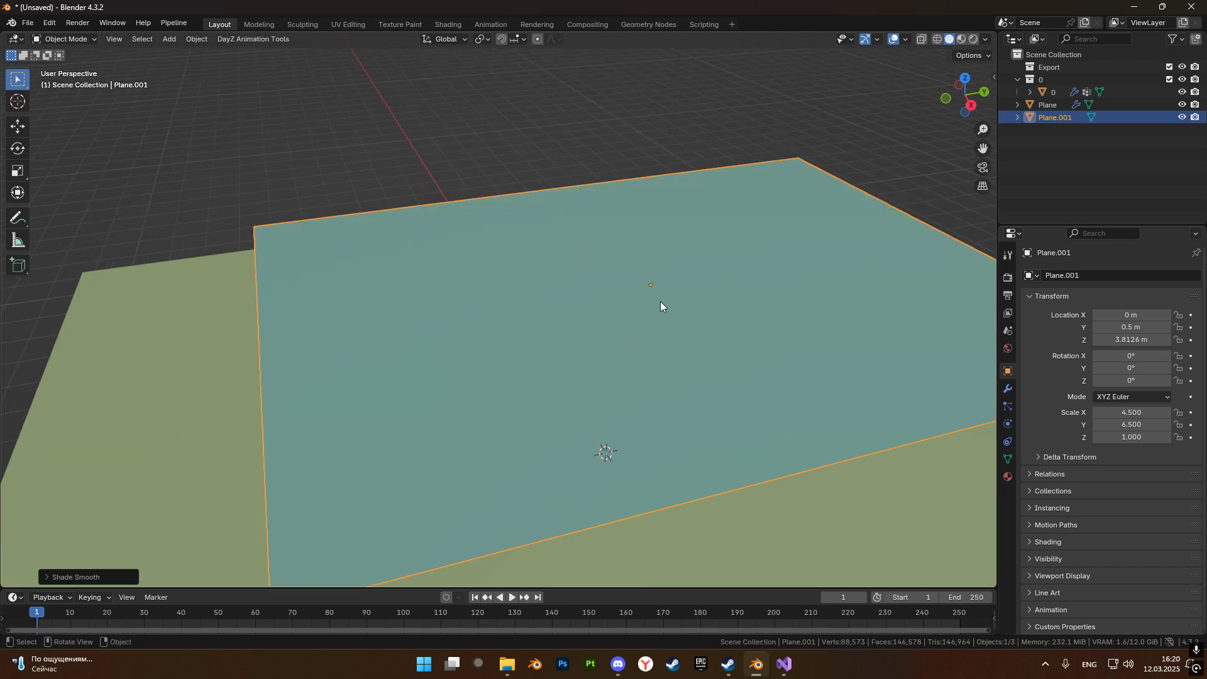
Subdivide the raised plane's whole mesh six times in Edit Mode and return to Object Mode.
key(Tab)
right_click(658, 300)
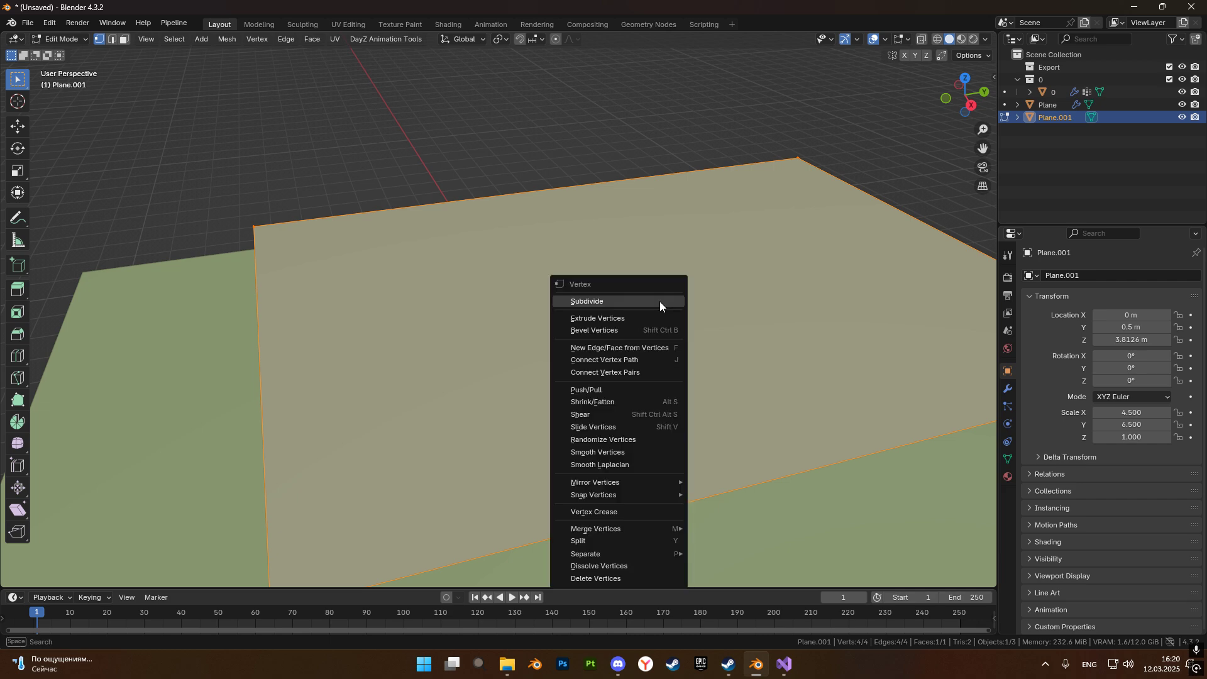
click(659, 302)
right_click(659, 300)
click(659, 302)
right_click(658, 300)
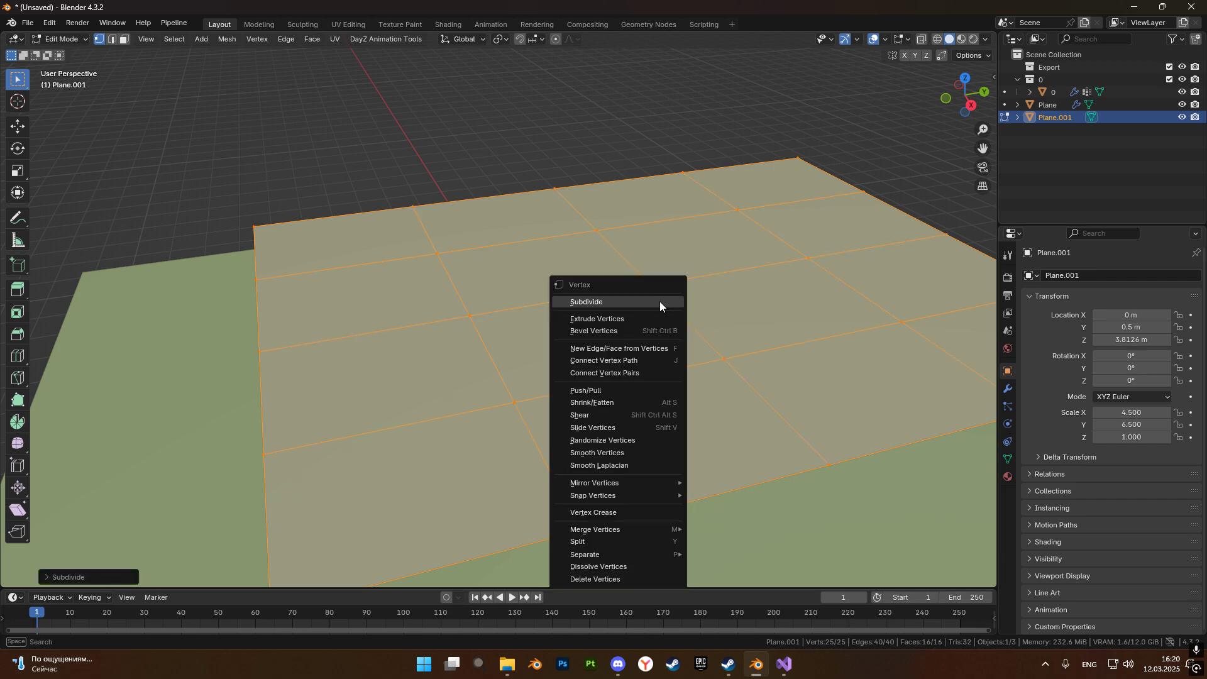
click(659, 302)
right_click(659, 301)
click(659, 302)
right_click(659, 301)
click(659, 303)
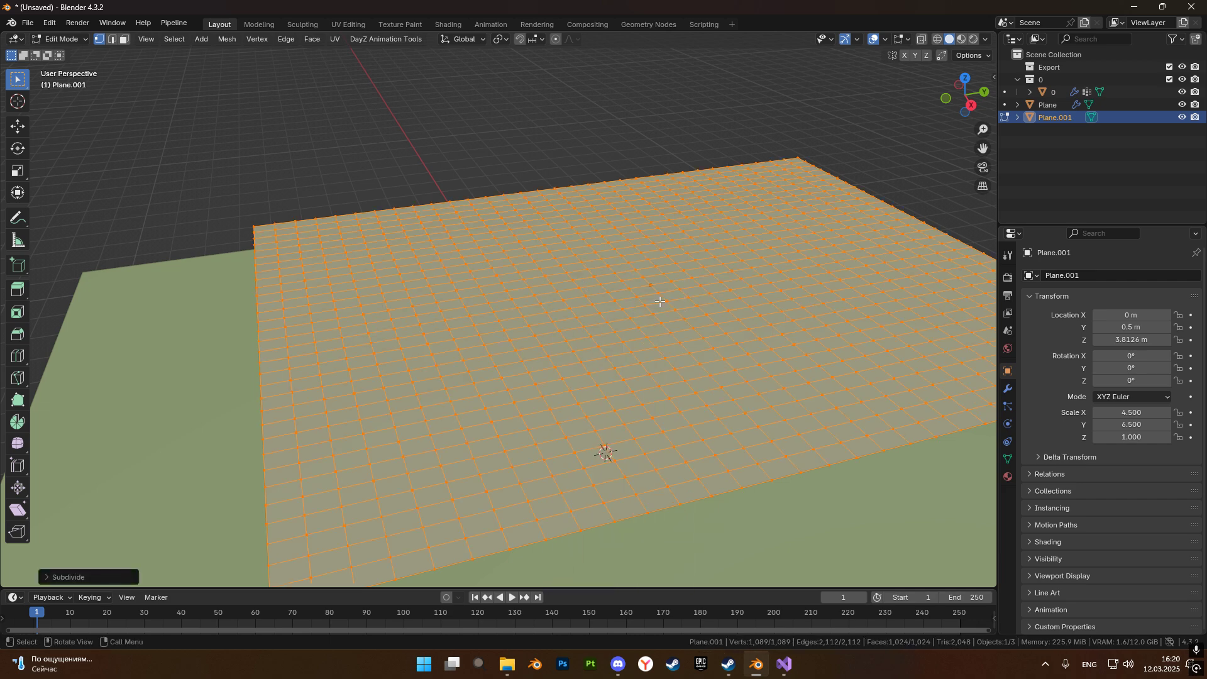
right_click(658, 300)
click(658, 301)
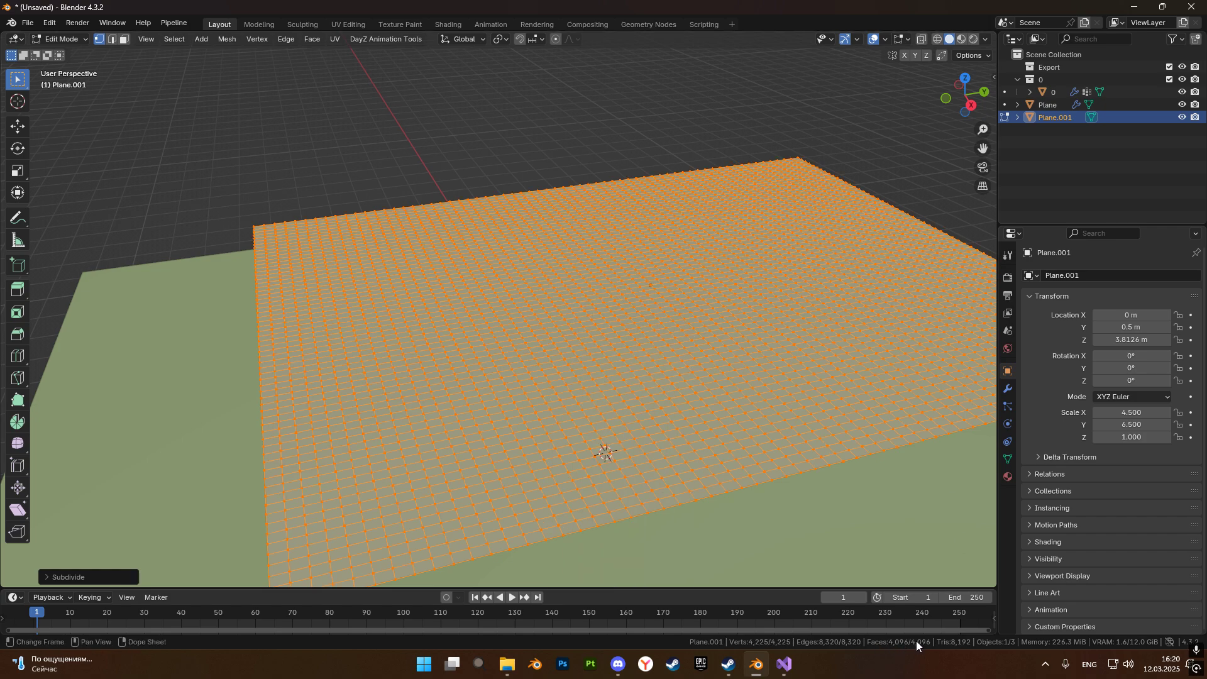
scroll(695, 329, down, 5)
scroll(696, 332, up, 4)
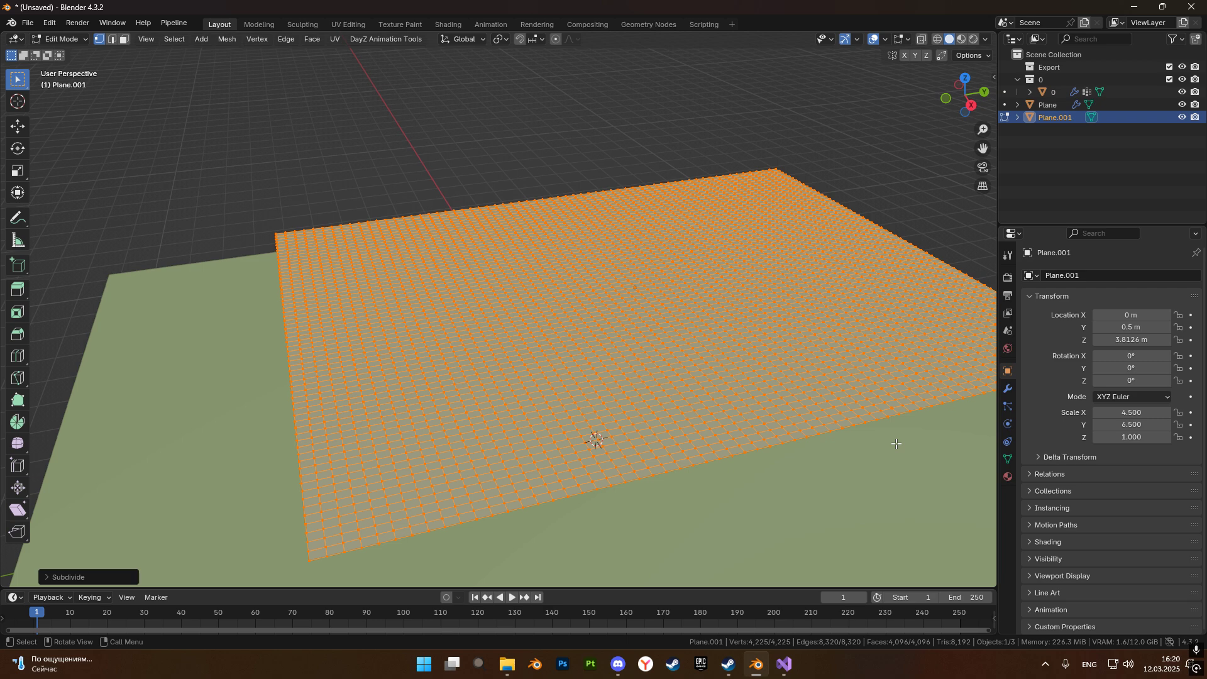
scroll(898, 440, down, 5)
scroll(915, 409, up, 3)
key(Tab)
Add Collision and Cloth physics to the subdivided plane.
shift+middle_drag(623, 401, 567, 380)
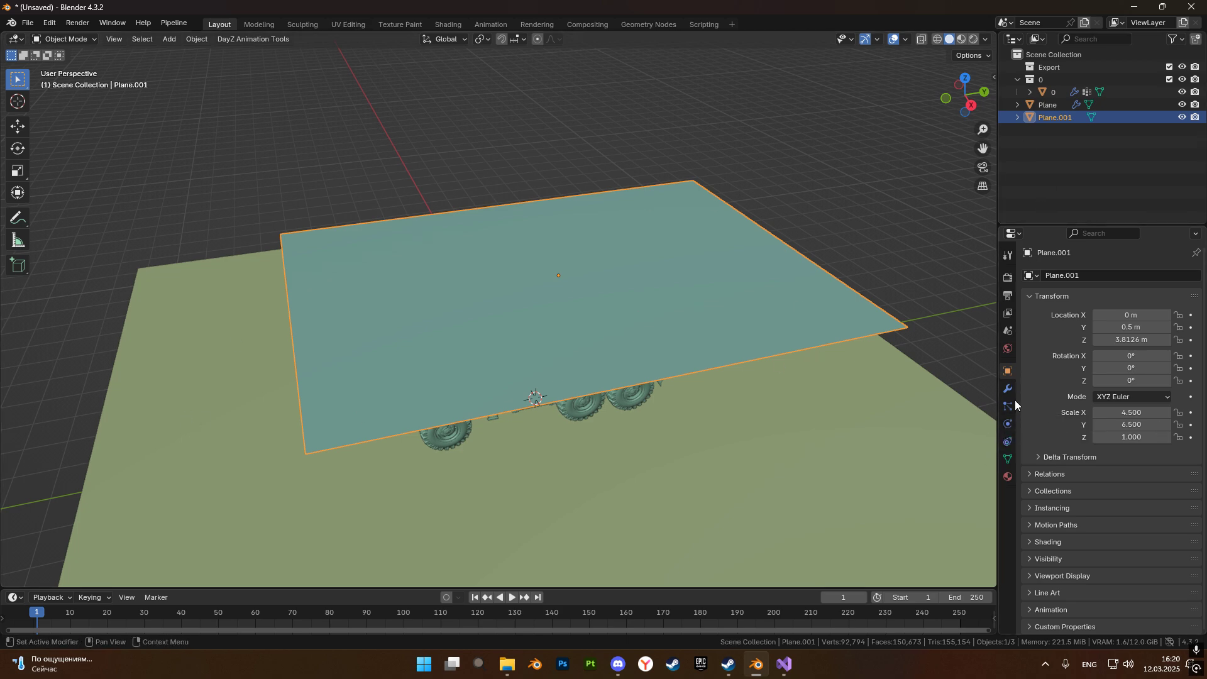
click(1007, 423)
click(1058, 289)
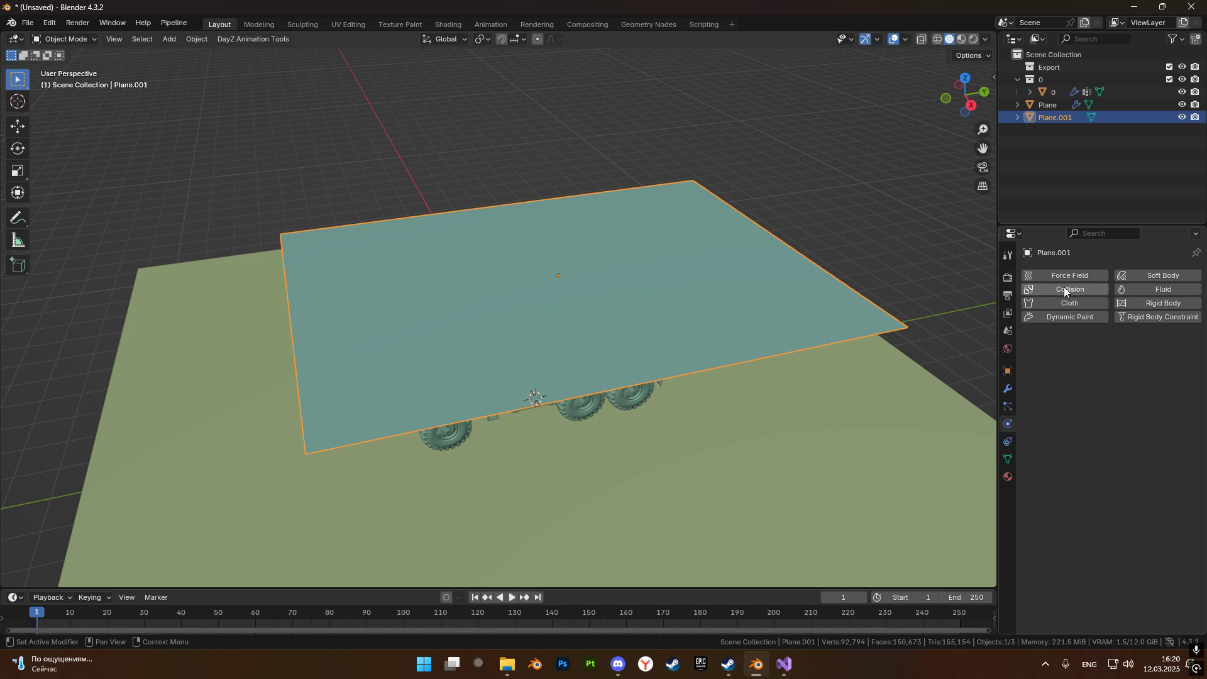
click(1062, 303)
Enable Self Collisions in the plane's cloth collision settings.
scroll(1164, 304, down, 20)
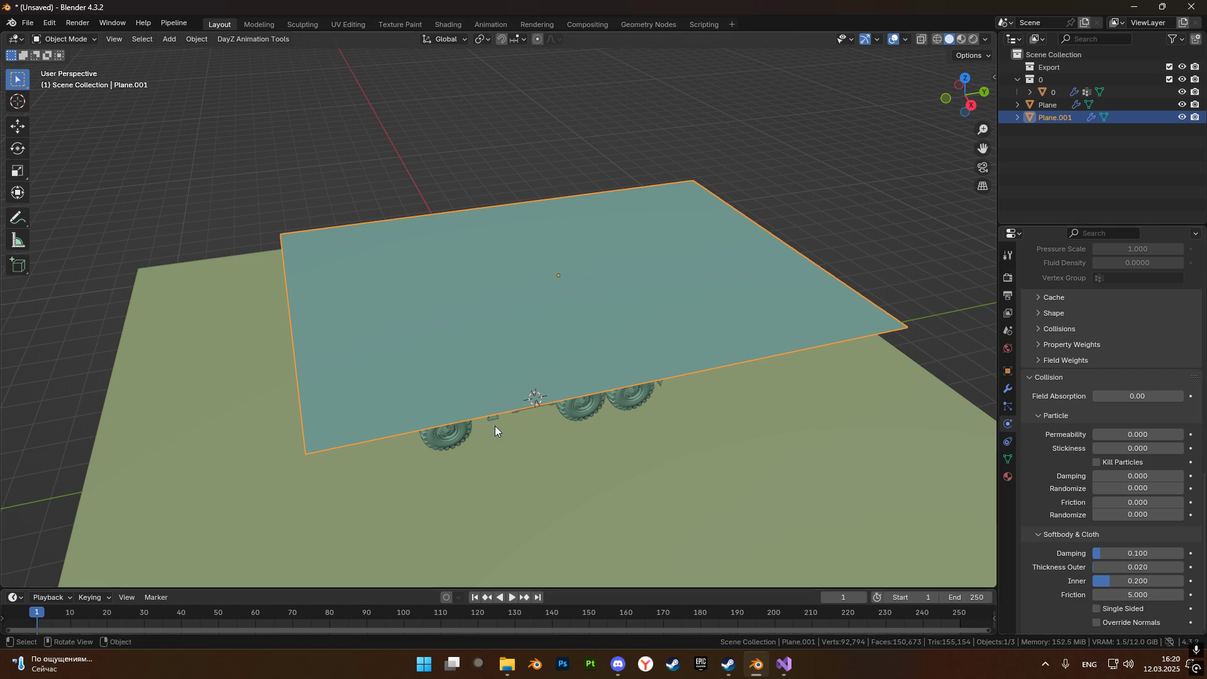
scroll(1042, 471, up, 3)
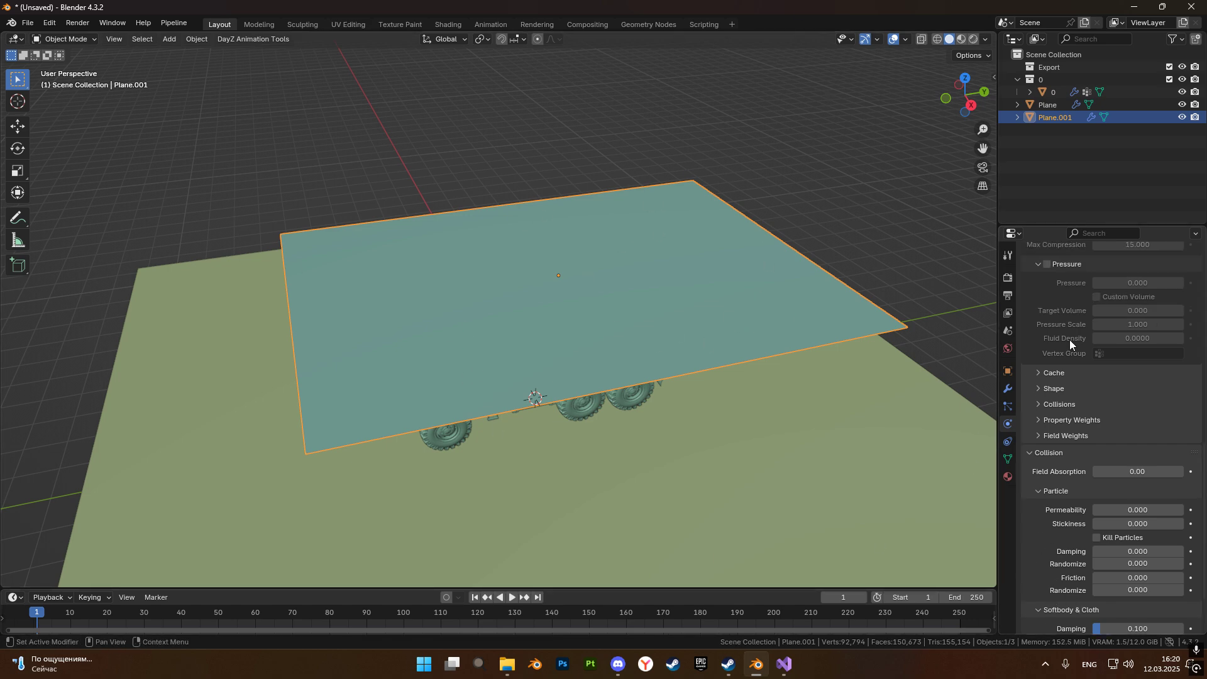
scroll(1048, 390, up, 1)
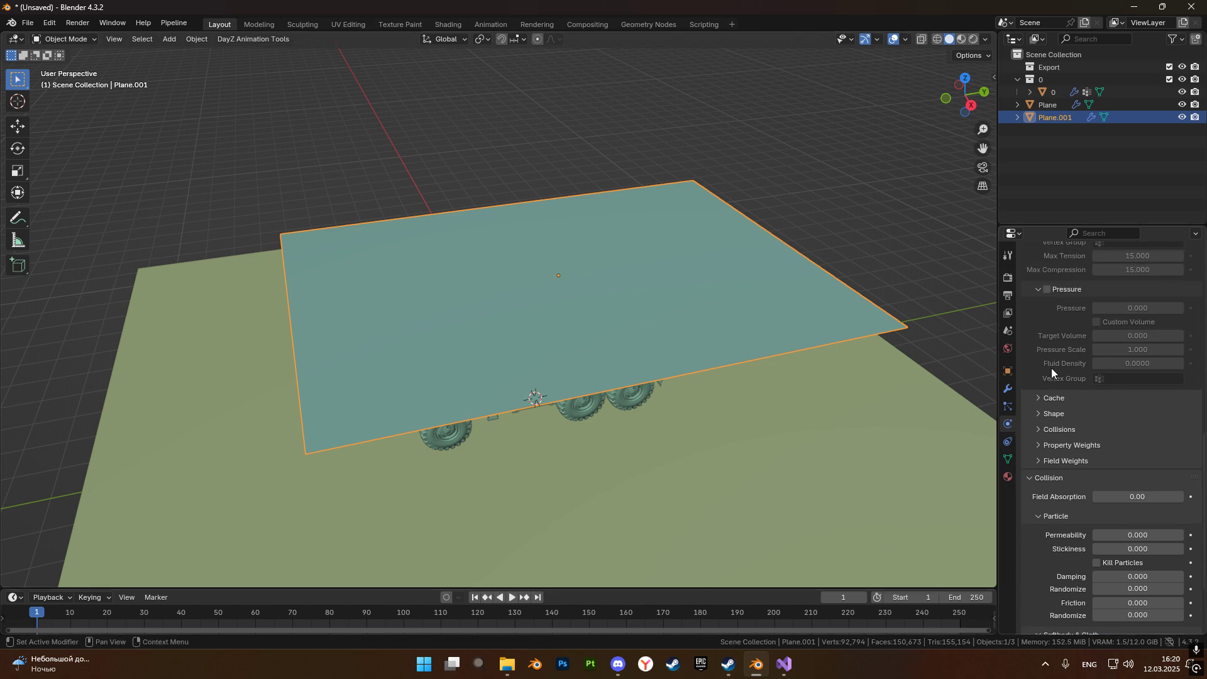
click(1041, 429)
scroll(1041, 432, down, 4)
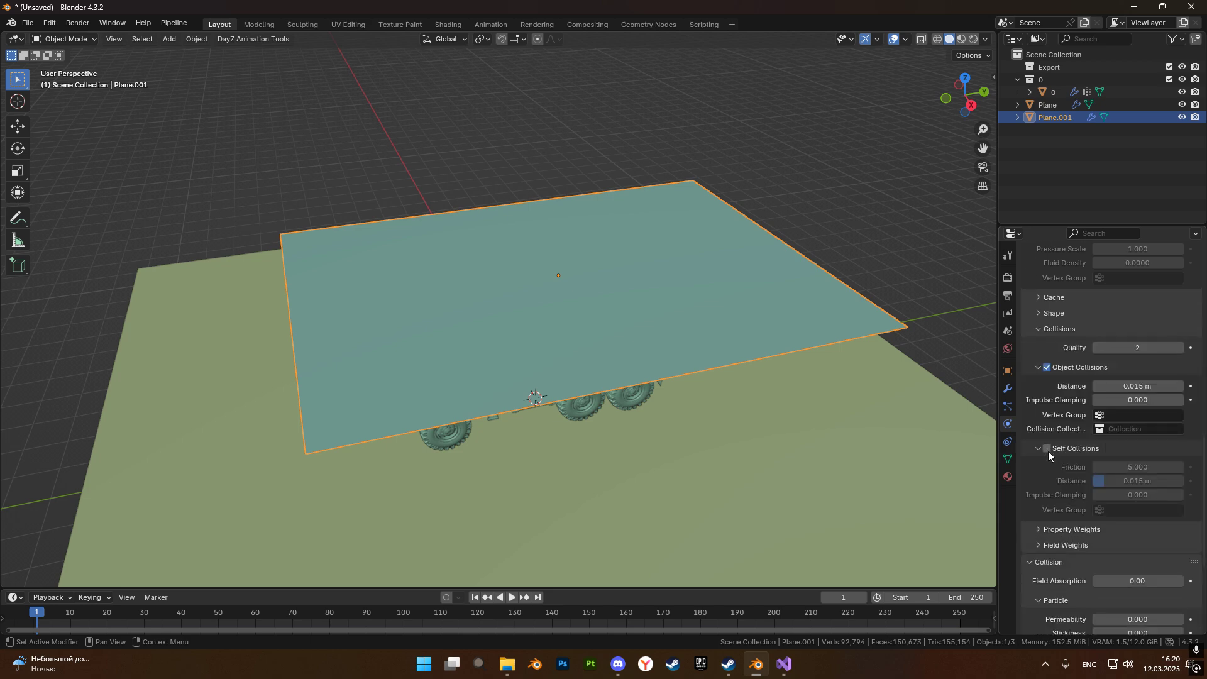
click(1047, 448)
Apply the Cotton preset to the plane's cloth physics settings.
scroll(1072, 464, up, 7)
scroll(1072, 464, up, 15)
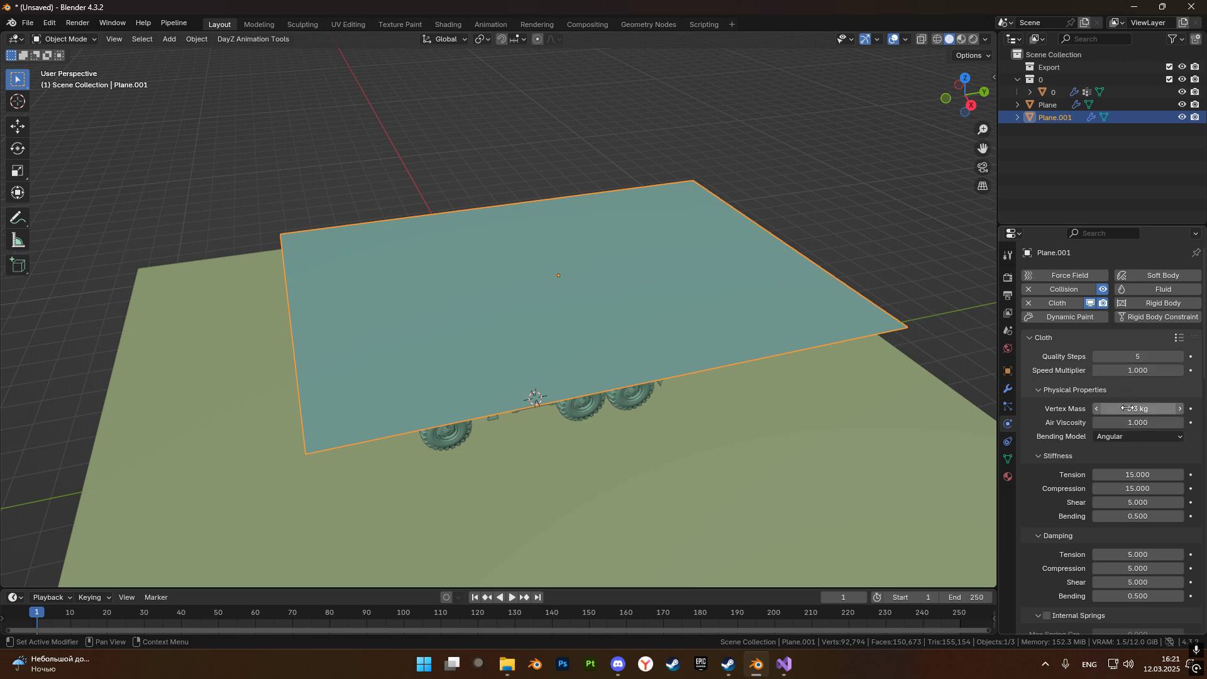
scroll(1134, 474, down, 3)
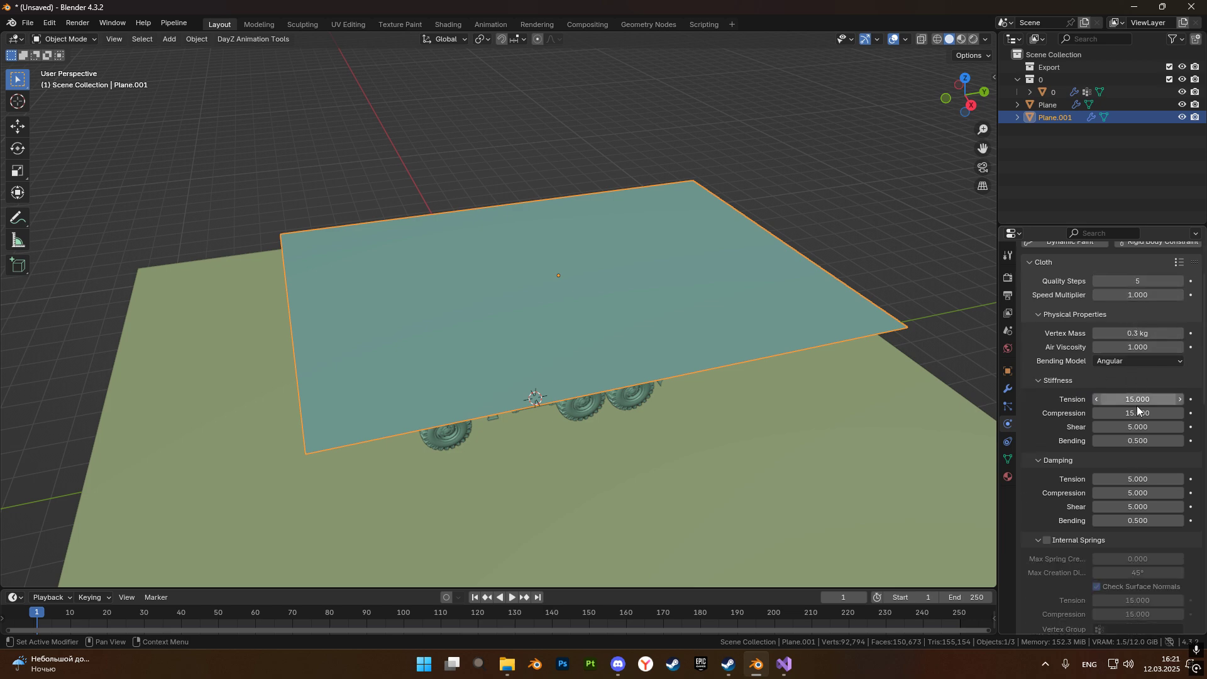
scroll(1129, 470, down, 2)
scroll(1121, 477, up, 5)
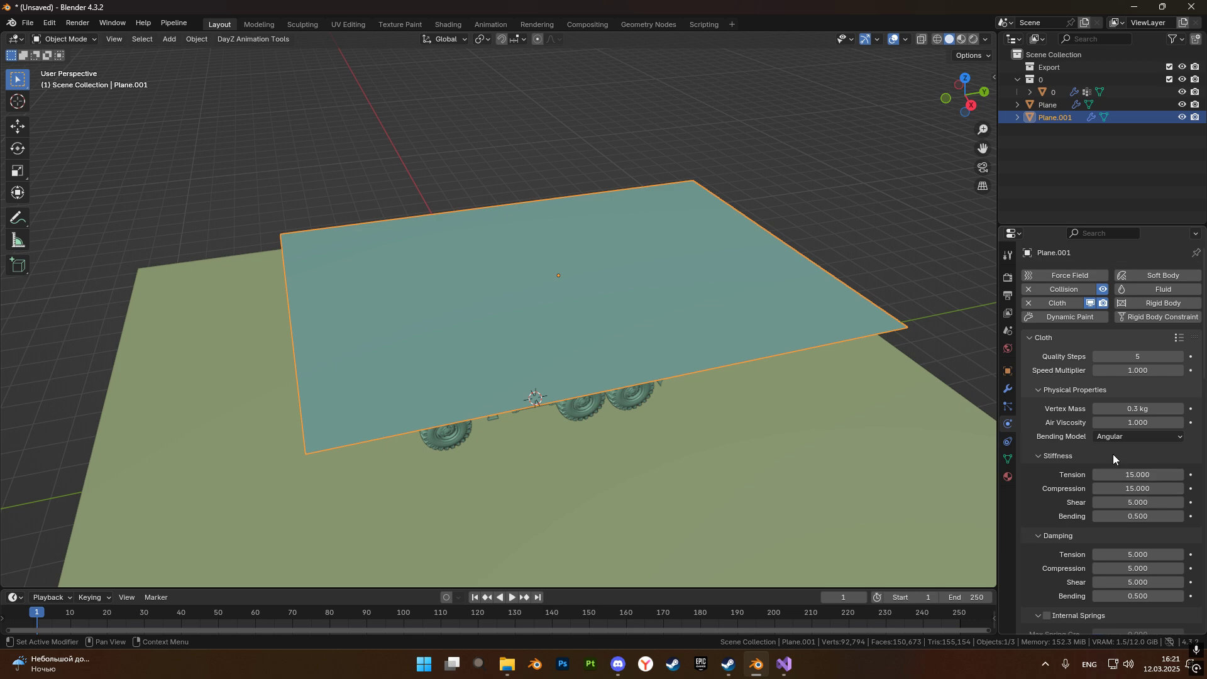
scroll(635, 356, up, 4)
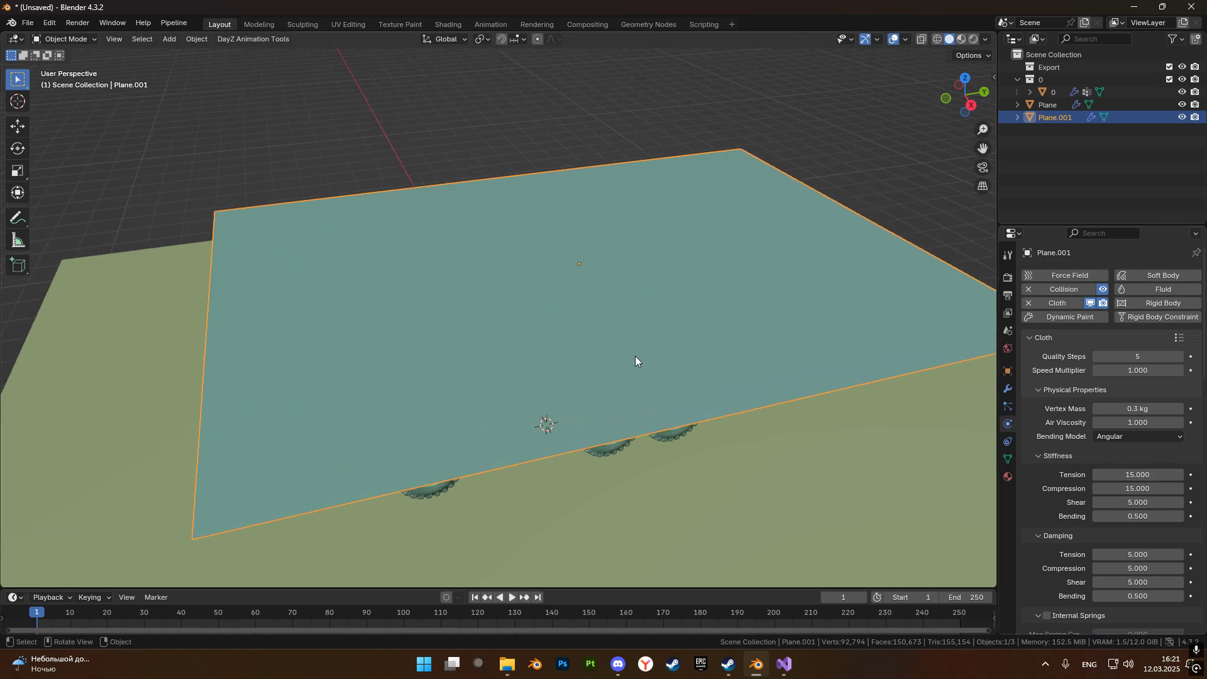
middle_drag(635, 356, 634, 324)
scroll(634, 325, down, 3)
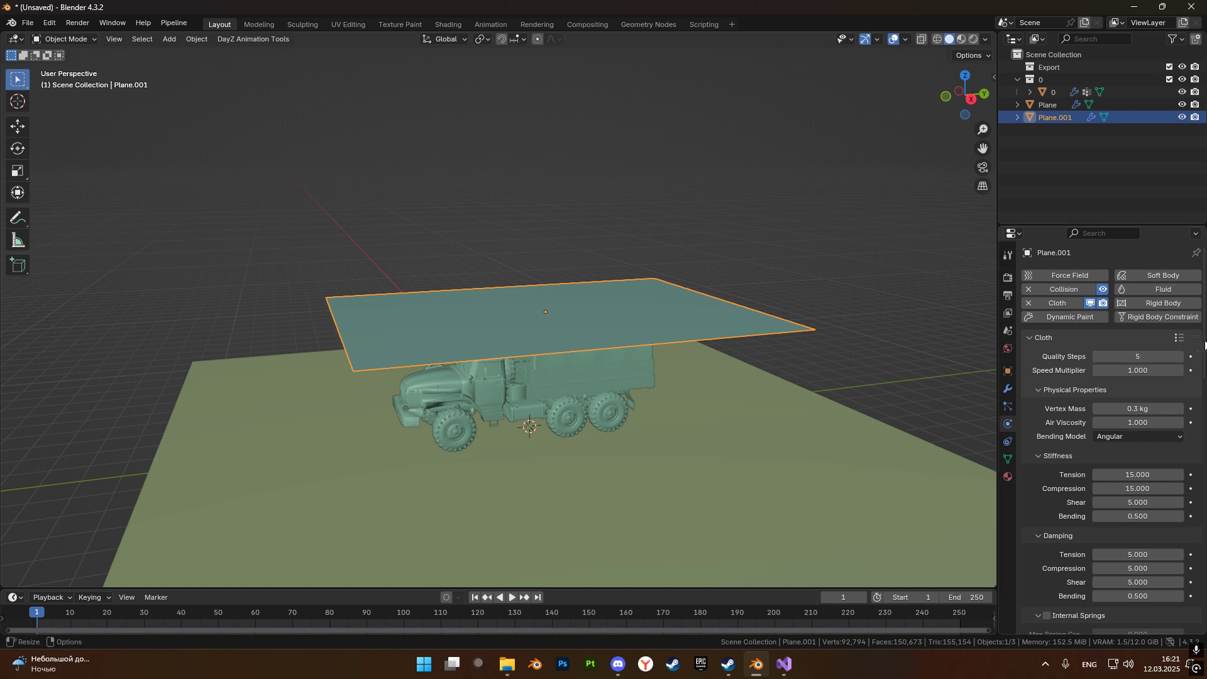
click(1178, 338)
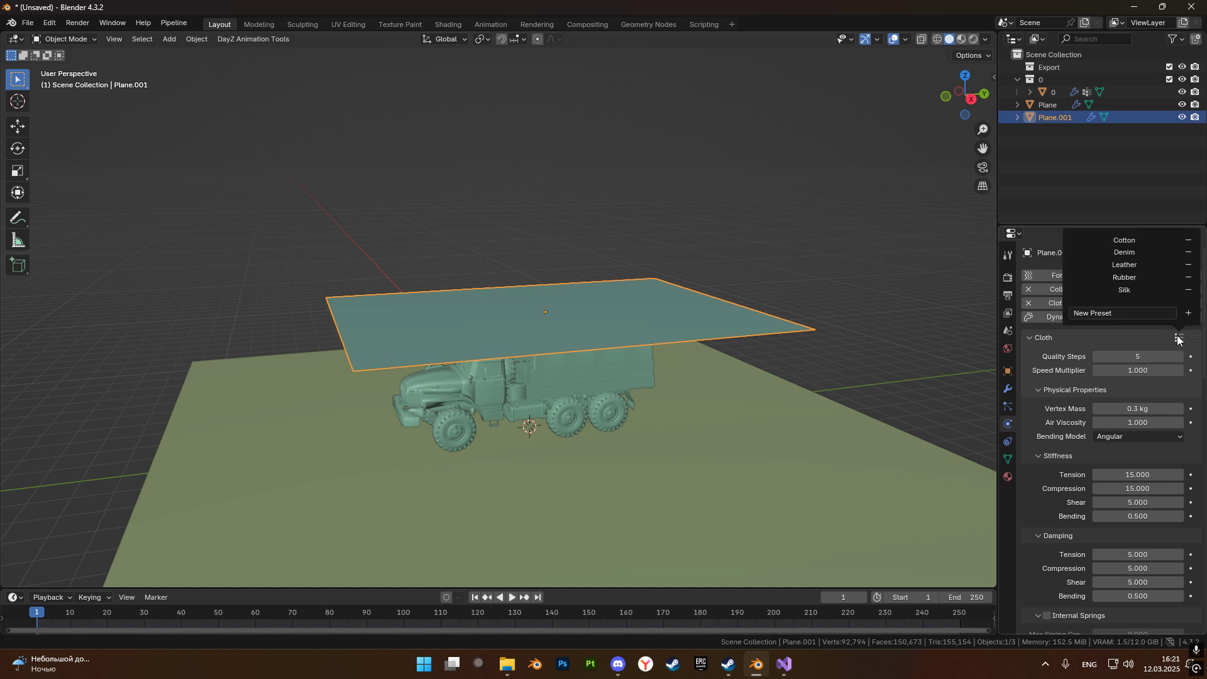
click(1125, 240)
Play the cloth simulation from frame 1 and pause it at frame 61 with the plane draped over the truck.
scroll(686, 399, up, 2)
scroll(687, 398, up, 1)
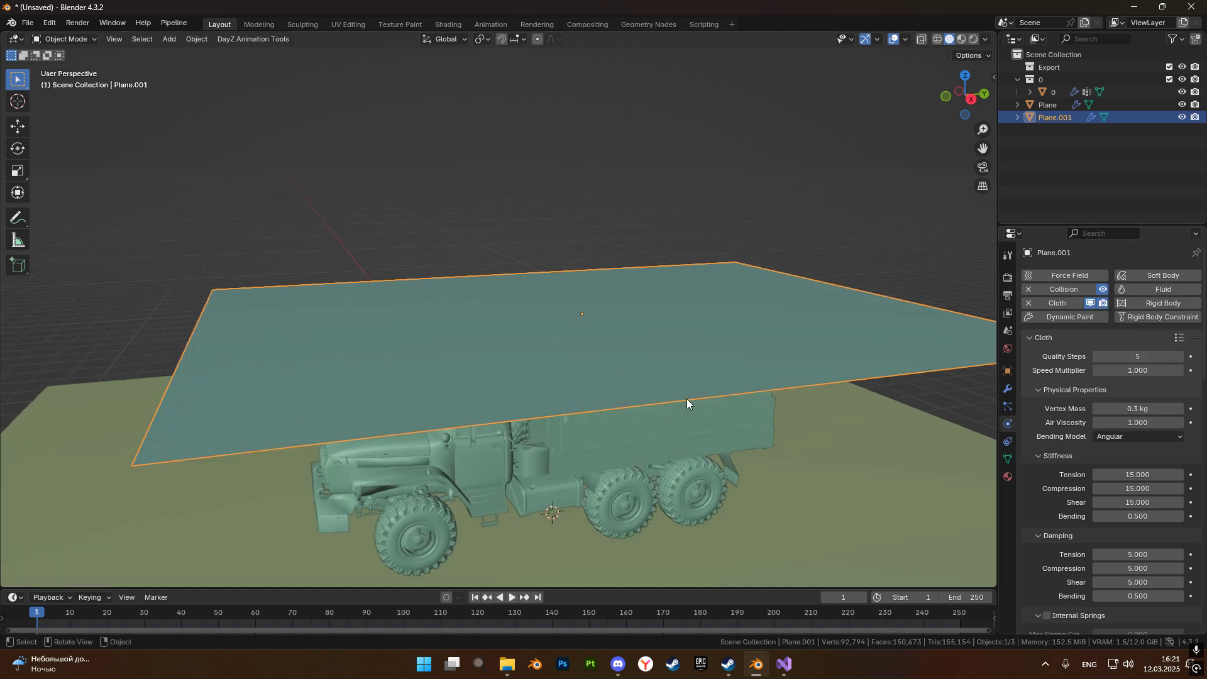
scroll(596, 336, down, 3)
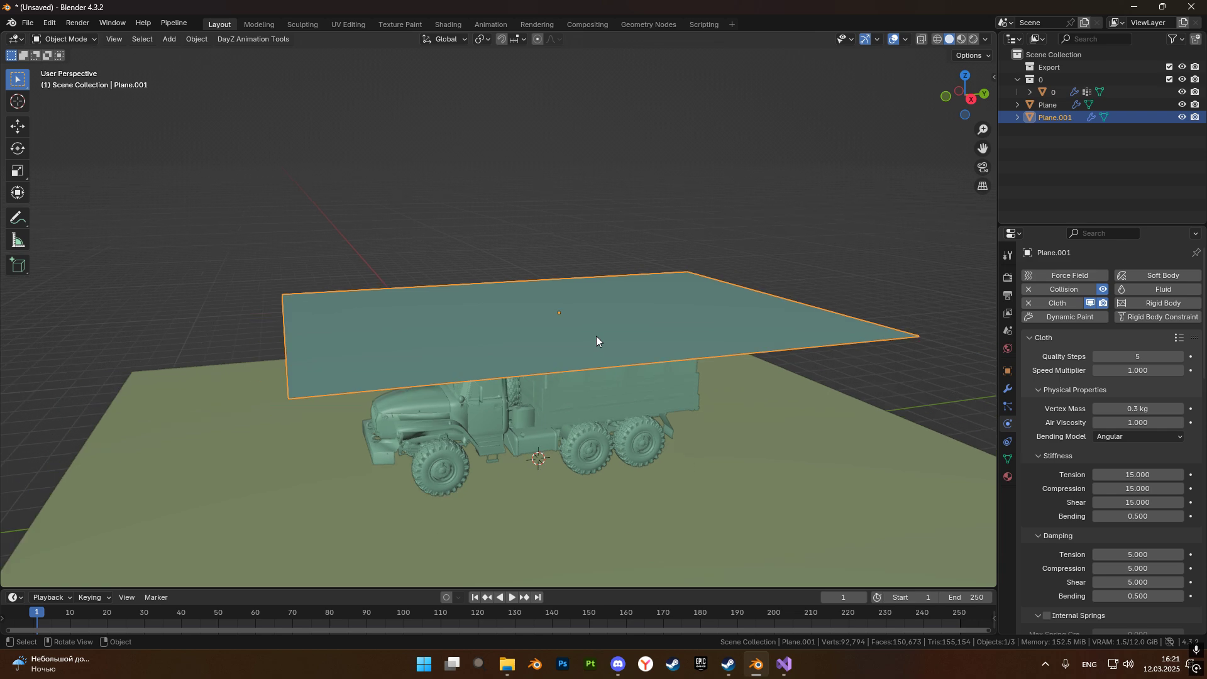
key(KP_3)
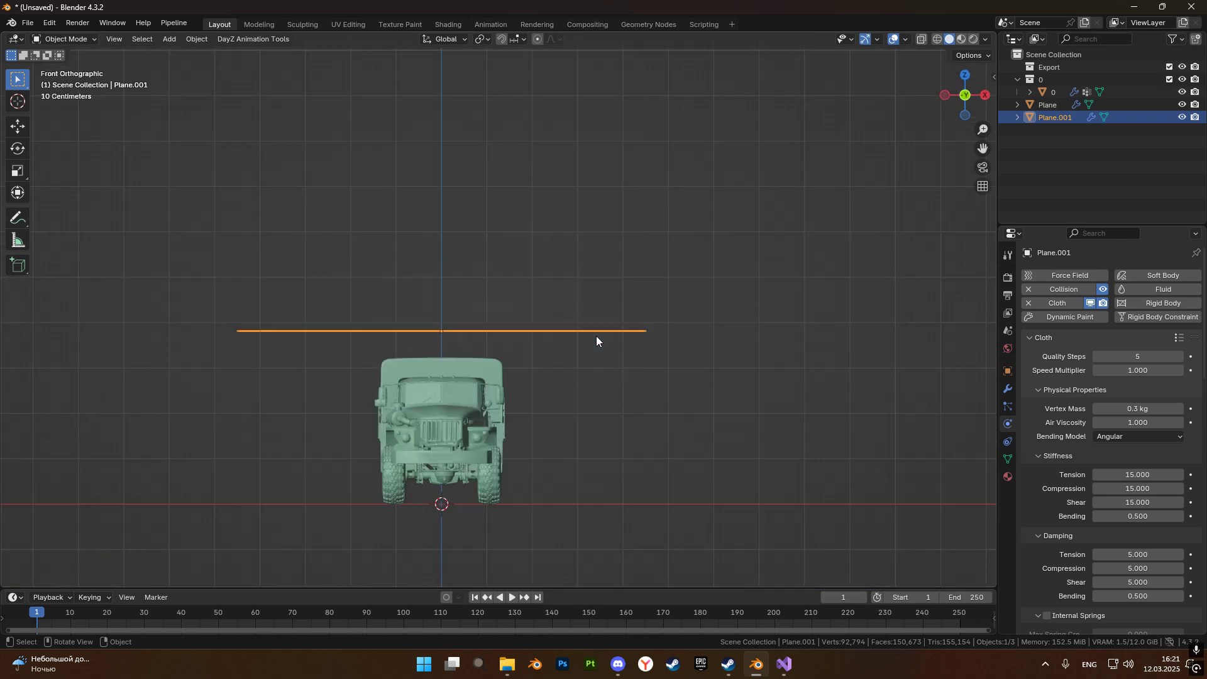
middle_drag(535, 397, 597, 277)
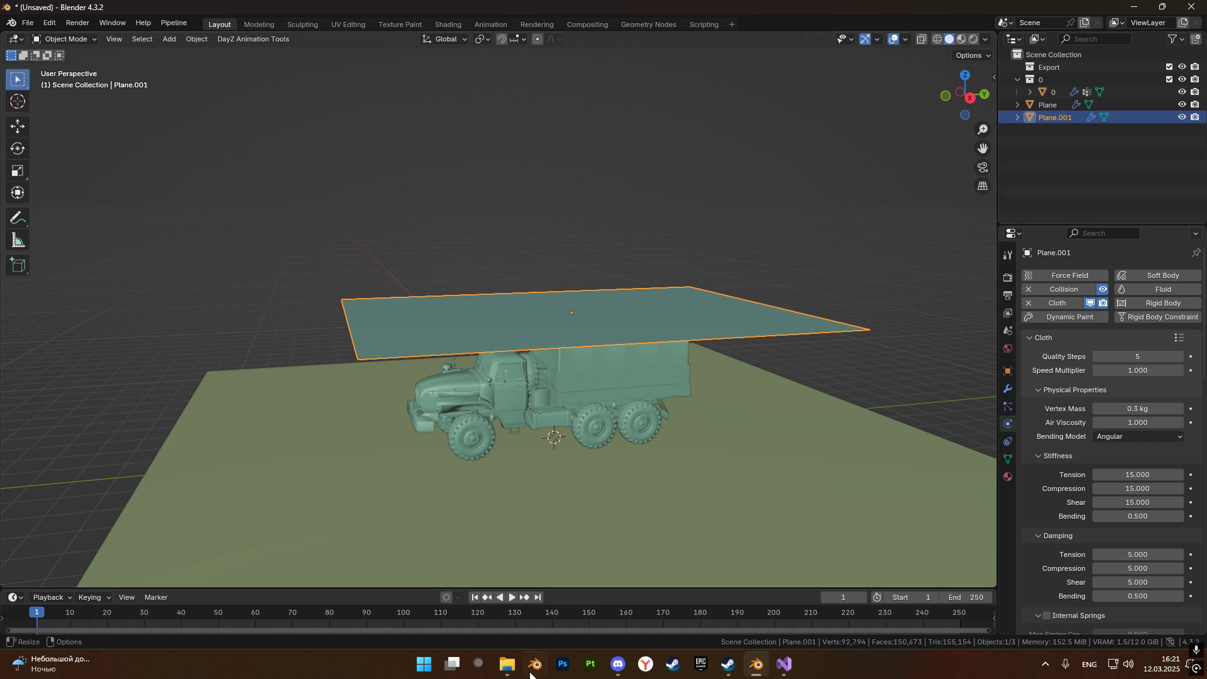
click(511, 597)
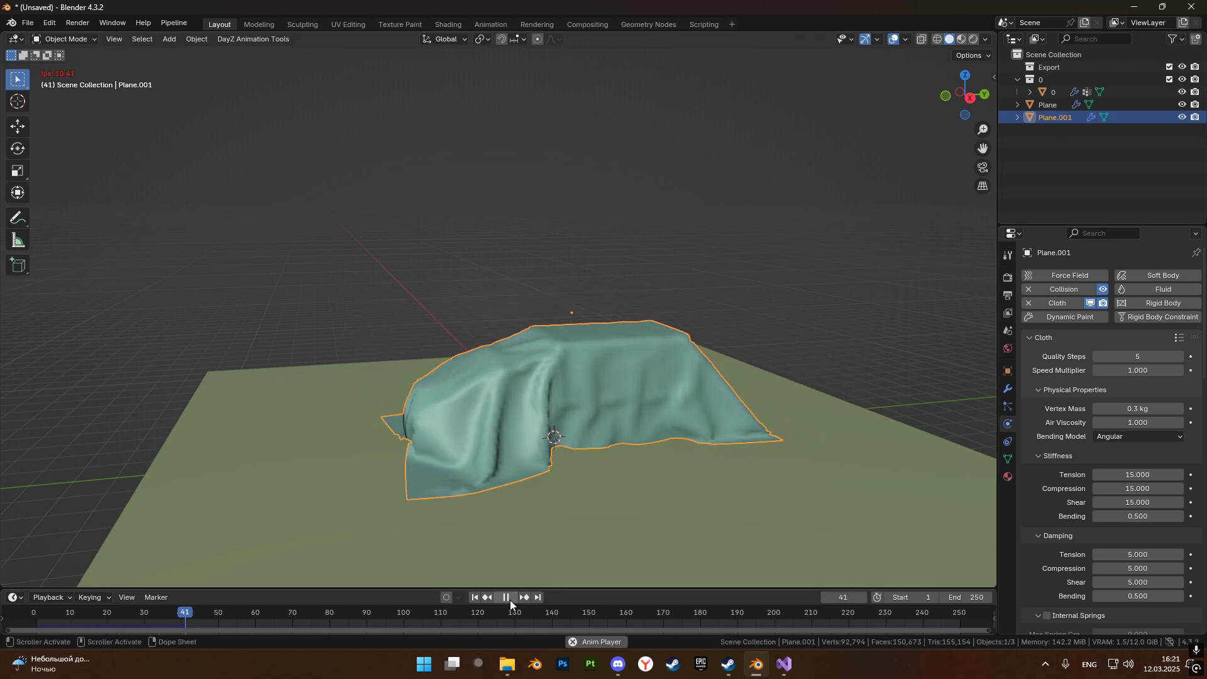
click(506, 597)
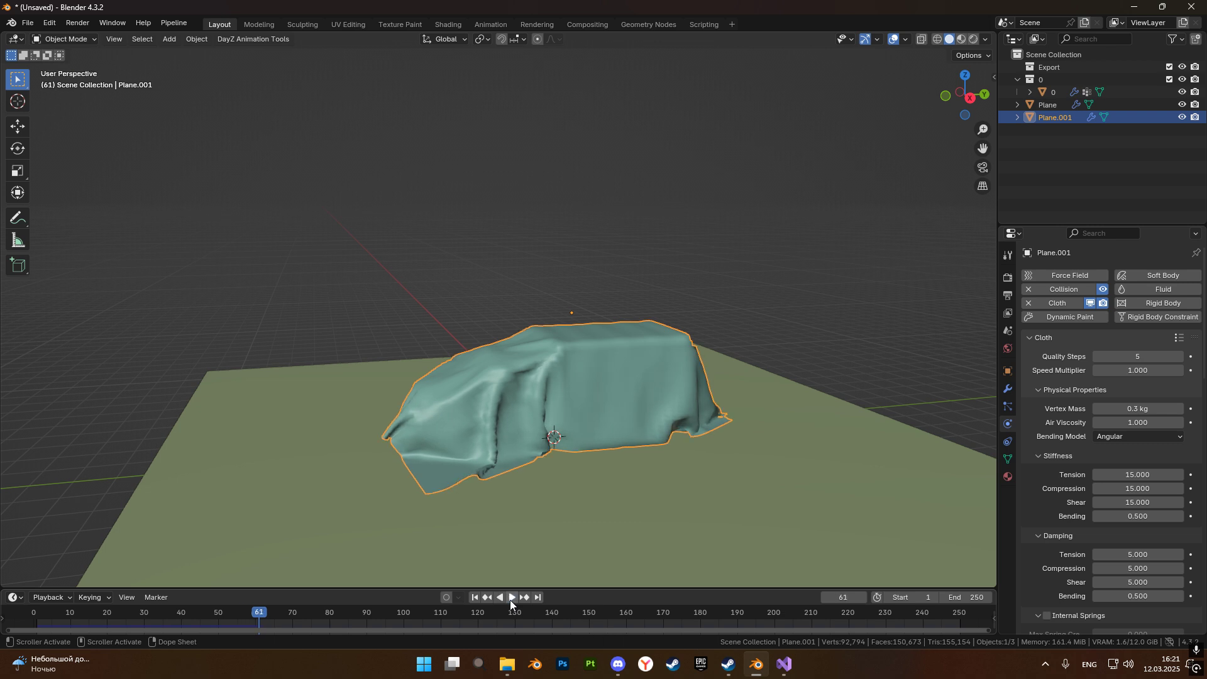
Inspect the draped cloth's folds up close and add a Subdivision Surface modifier to it.
scroll(527, 478, up, 3)
right_click(532, 507)
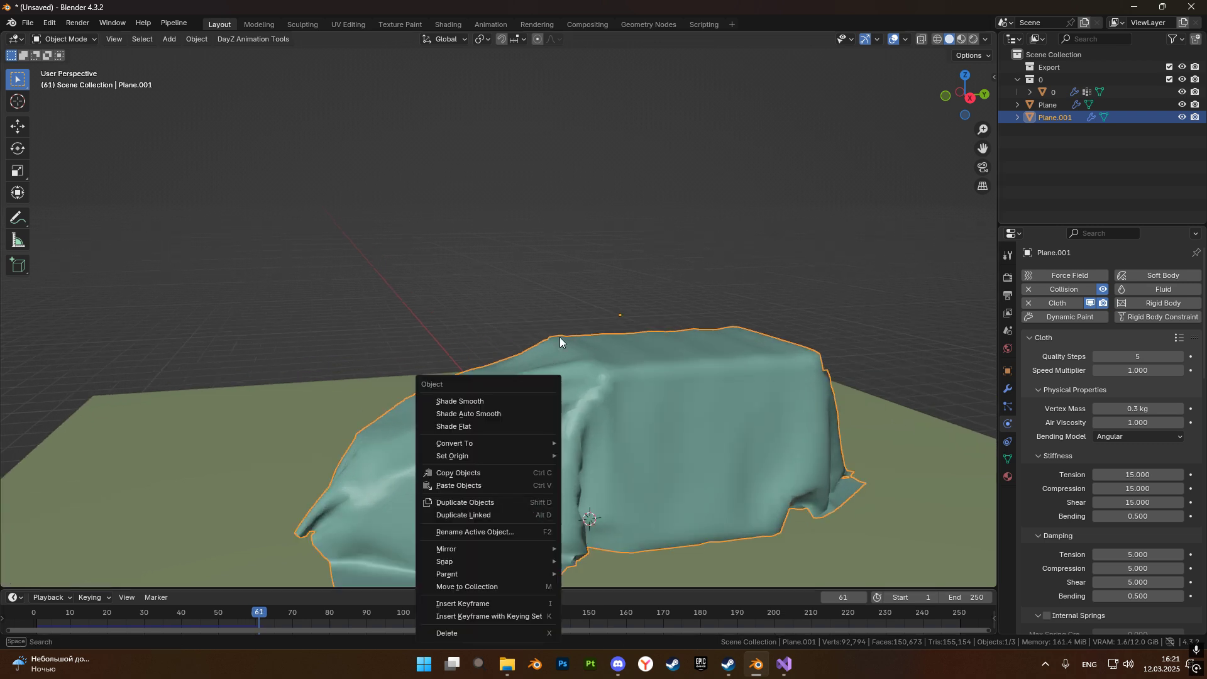
shift+middle_drag(595, 451, 589, 430)
scroll(534, 440, up, 3)
shift+middle_drag(512, 451, 458, 270)
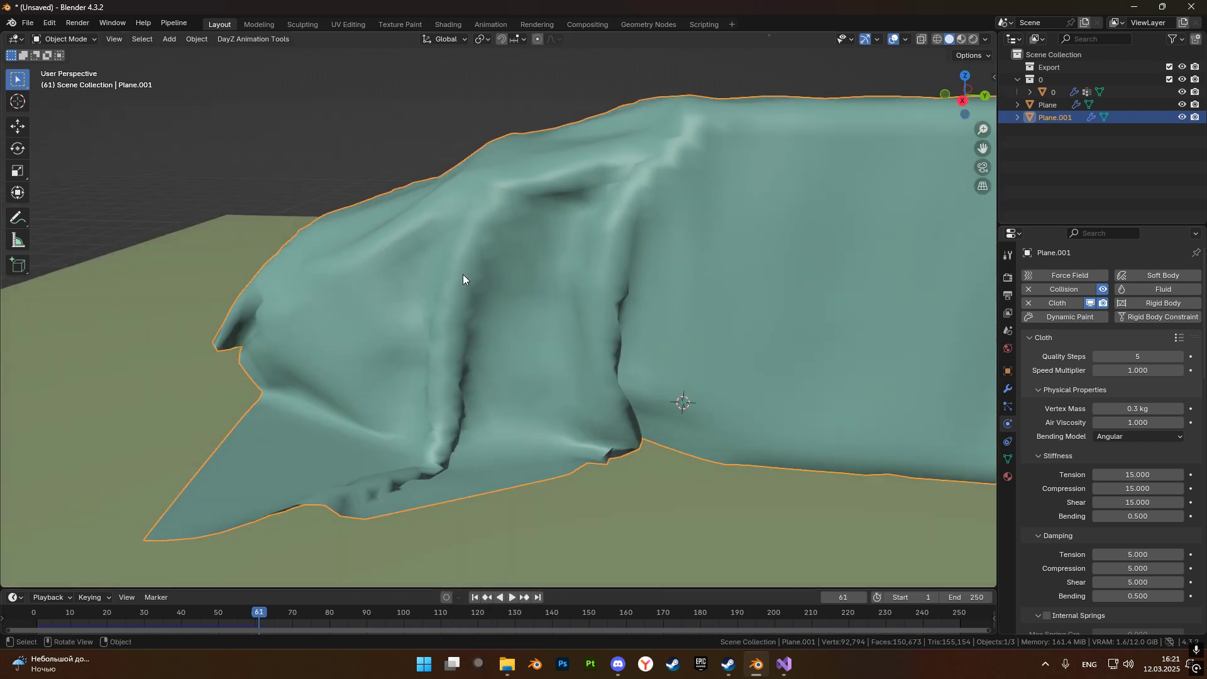
click(1008, 389)
click(1144, 280)
mouse_move(1141, 277)
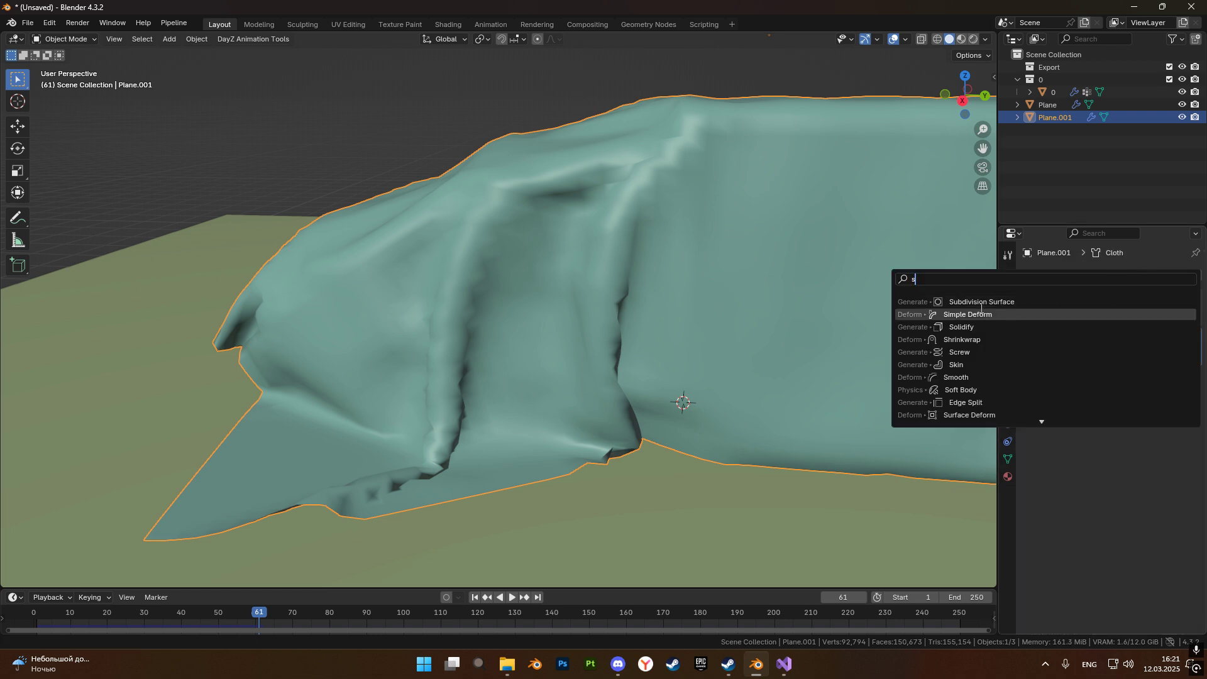
click(974, 299)
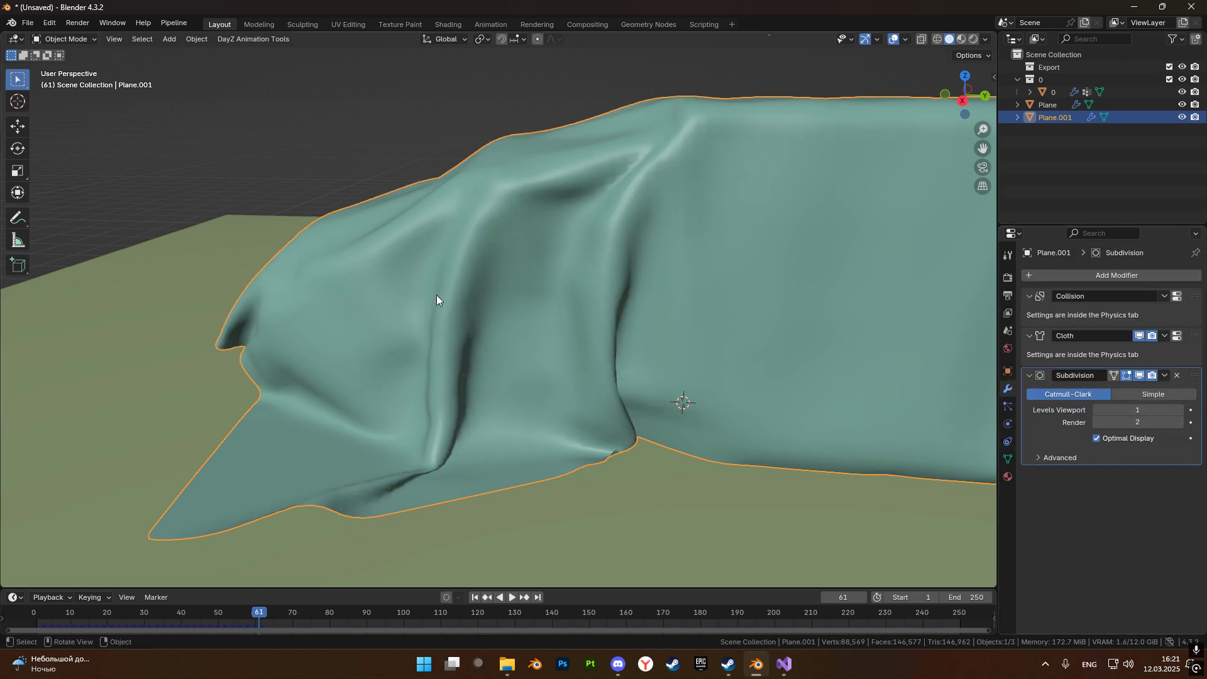
Examine the smoothed folds and hem of the draped cloth from several angles around the truck.
middle_drag(421, 390, 392, 388)
middle_drag(603, 293, 689, 341)
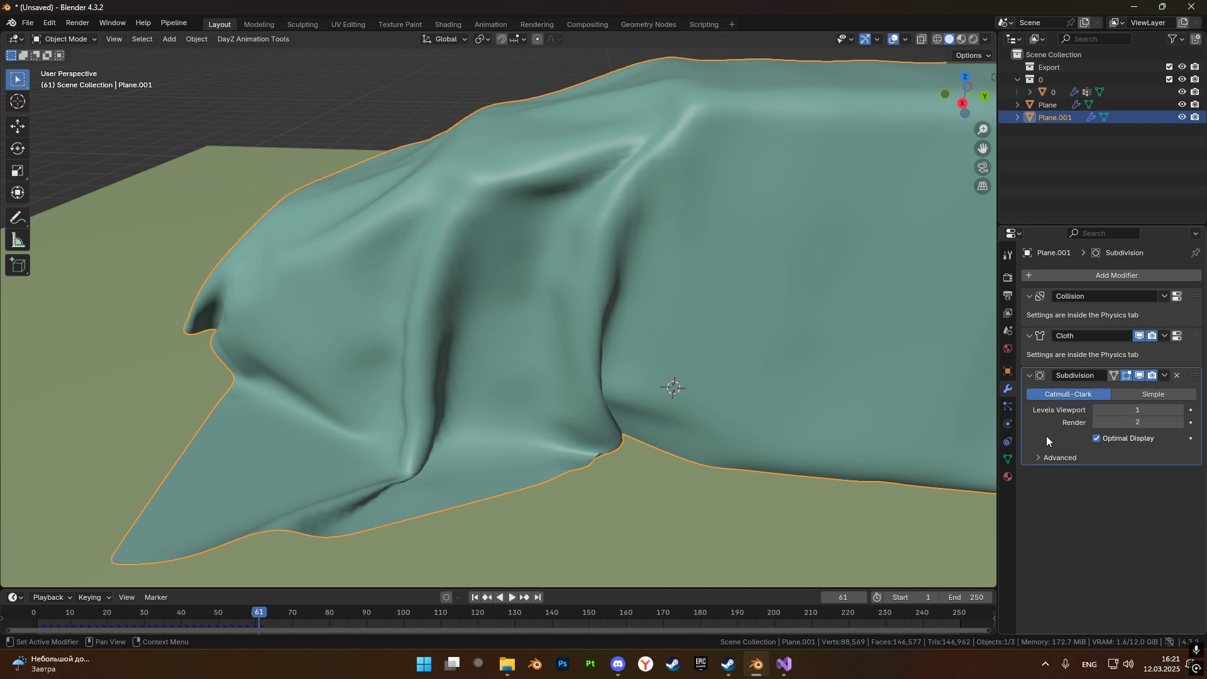
scroll(741, 409, down, 8)
middle_drag(734, 322, 545, 464)
middle_drag(673, 411, 488, 309)
scroll(503, 317, up, 2)
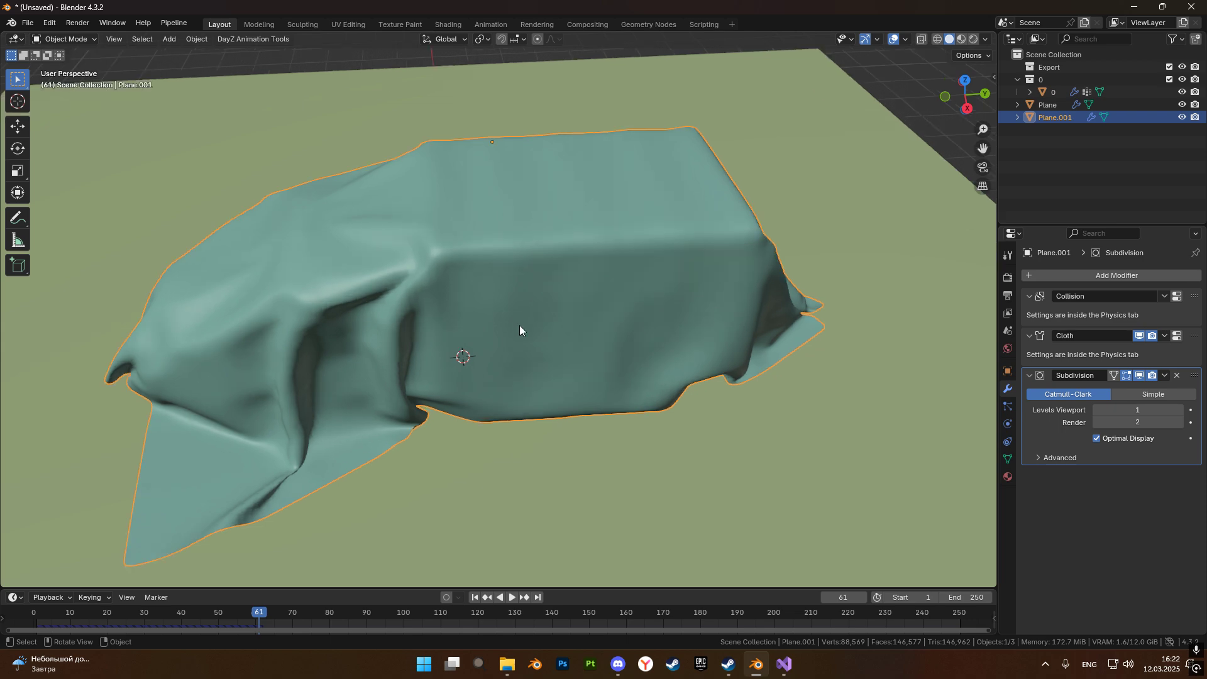
middle_drag(546, 373, 842, 350)
Set the cover plane's object scale to 2 on X and 3 on Y.
click(1008, 371)
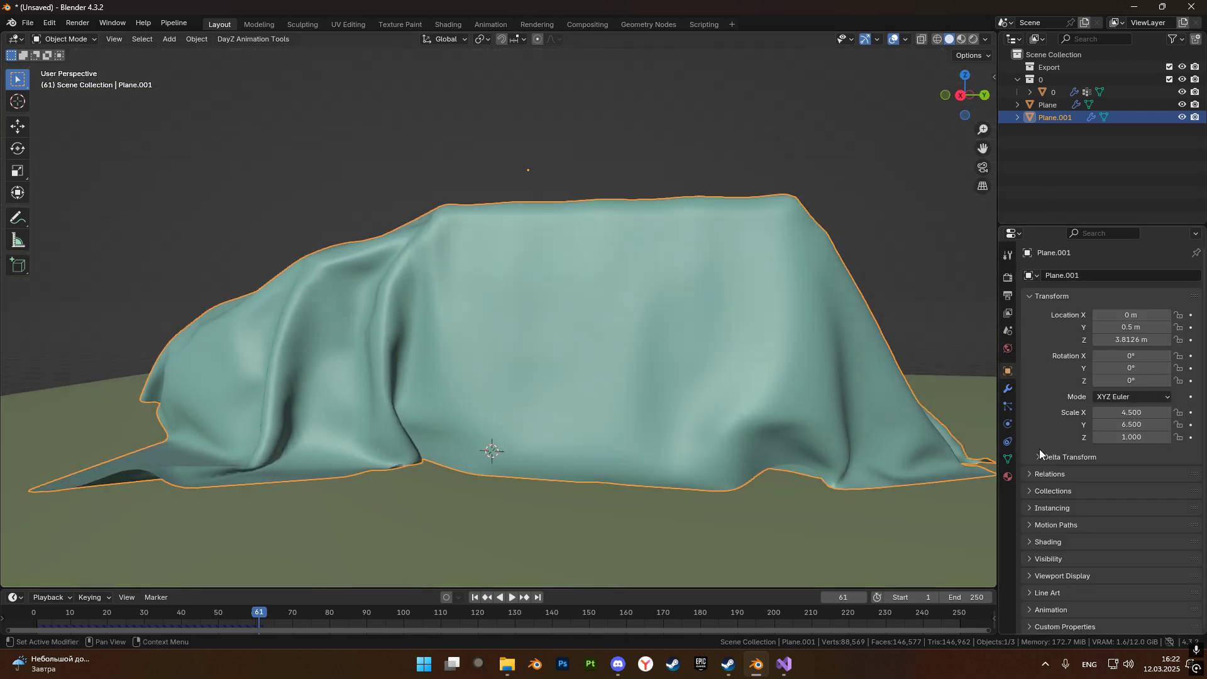
click(1136, 414)
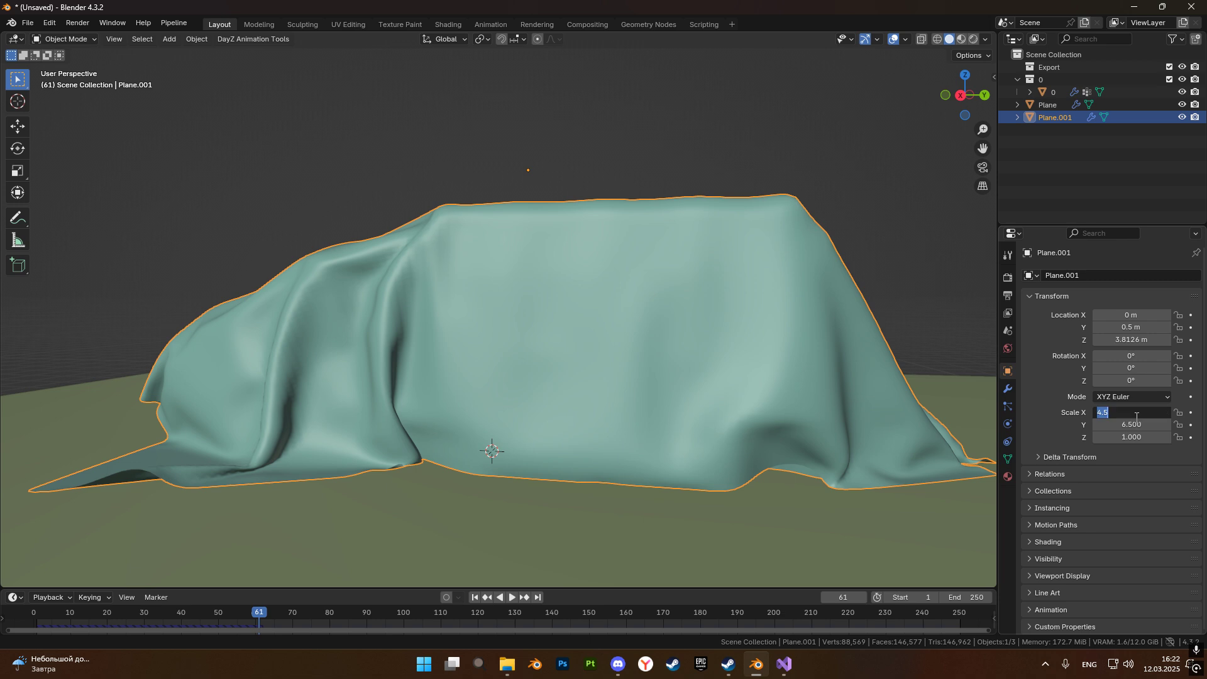
click(1113, 425)
key(Return)
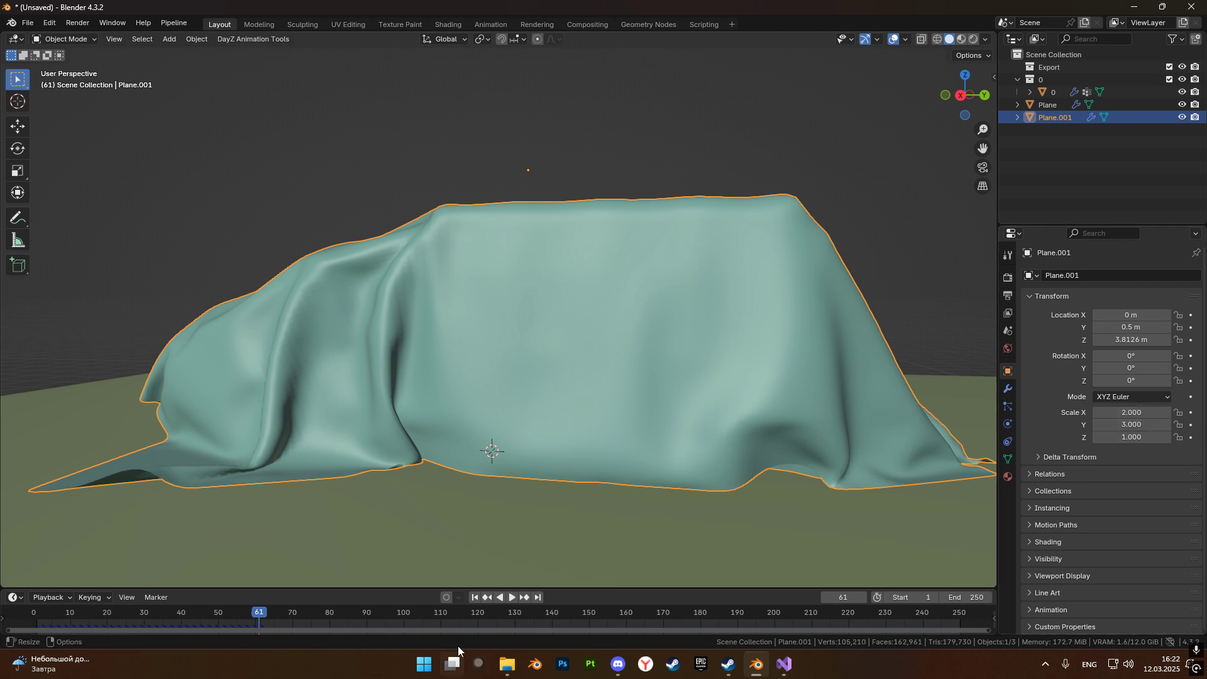
Play the cloth simulation from frame 1 with the smaller plane and pause it at frame 29.
click(475, 597)
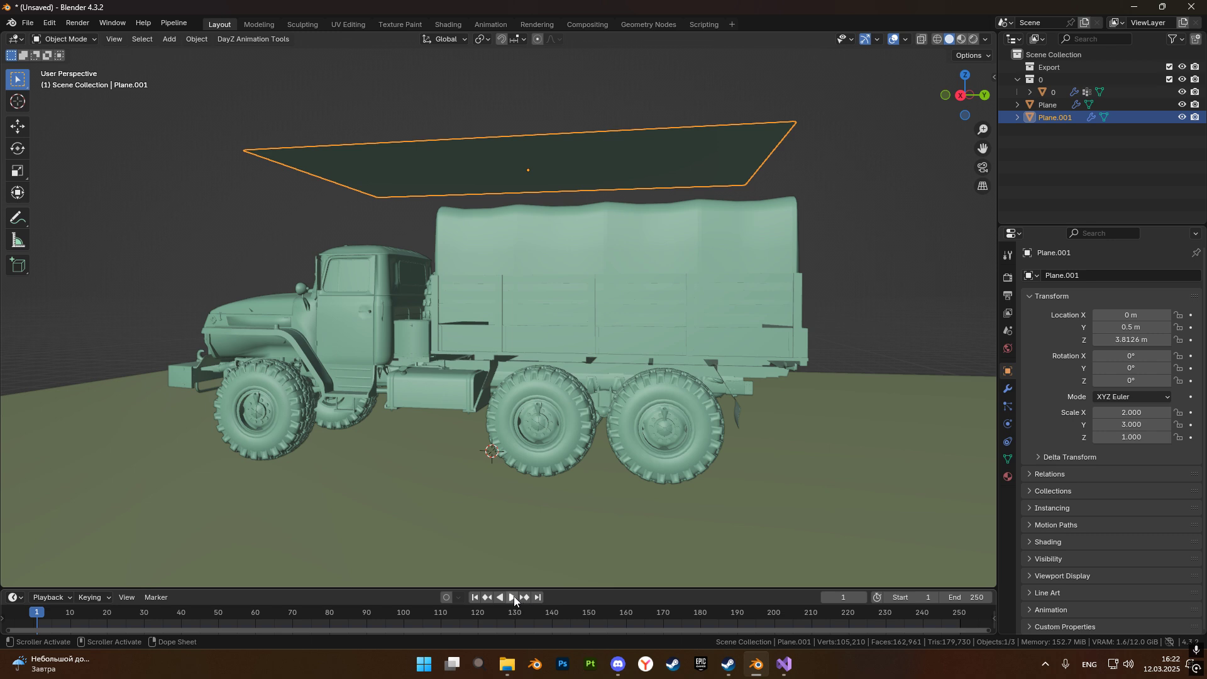
click(512, 597)
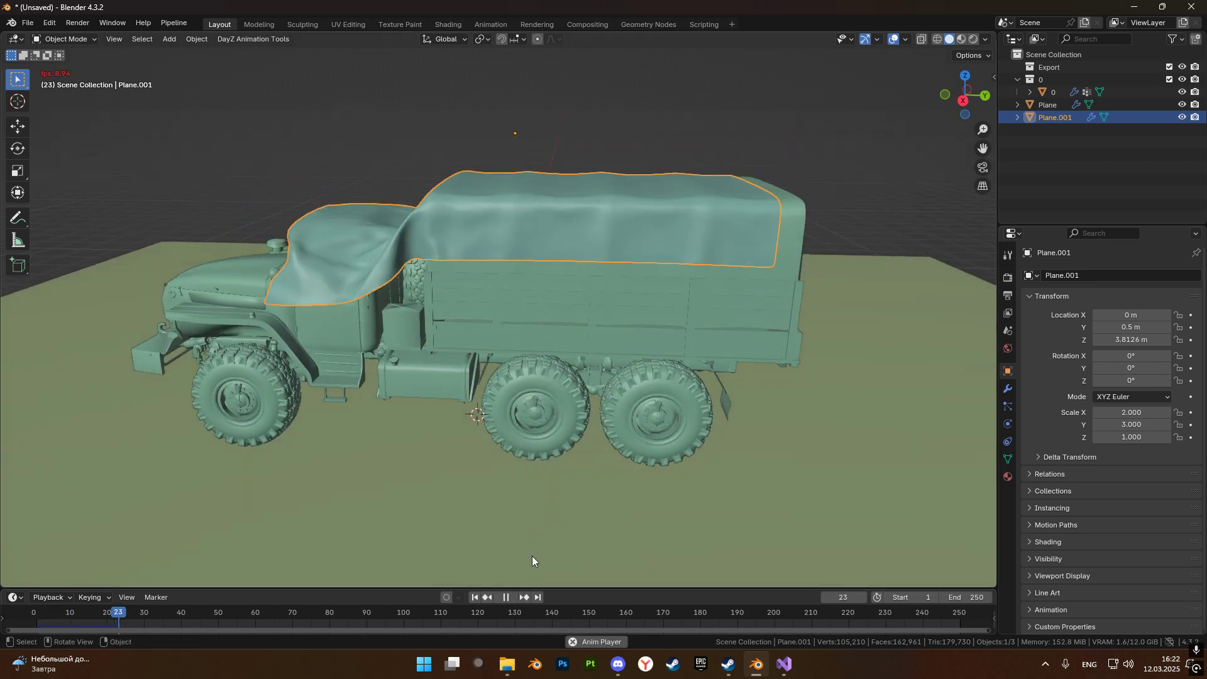
click(506, 597)
Set the cover plane's scale back to 4.5 on X and 6.5 on Y.
double_click(1120, 411)
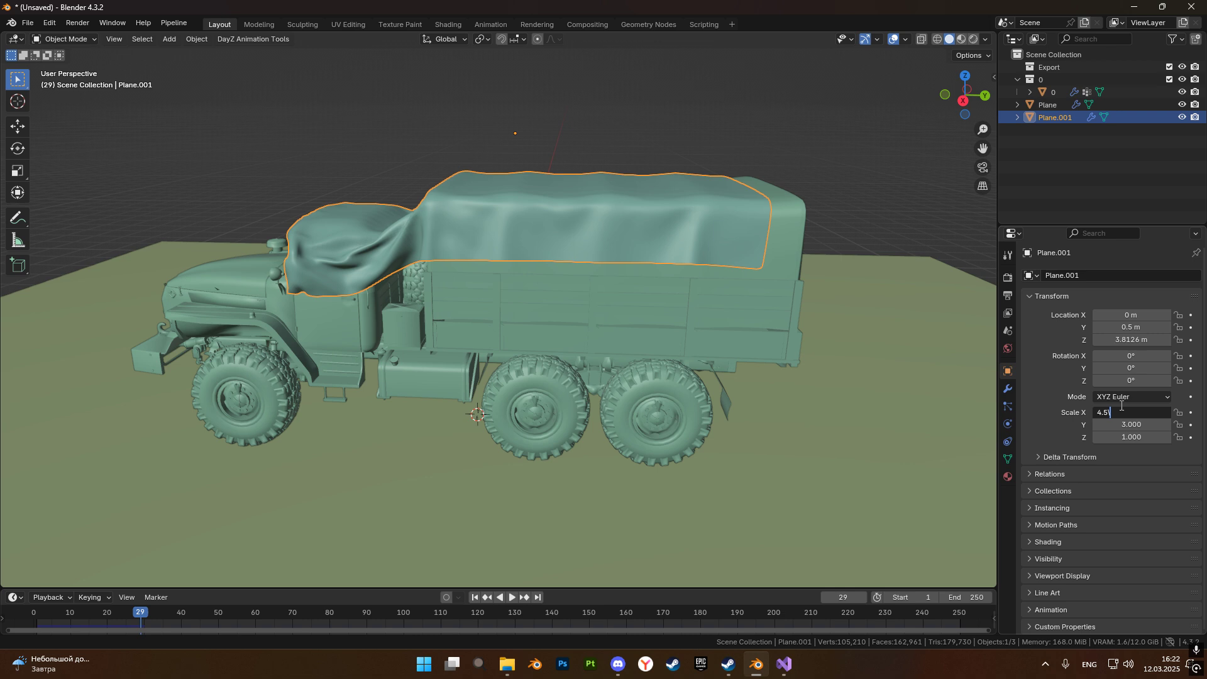
double_click(1118, 425)
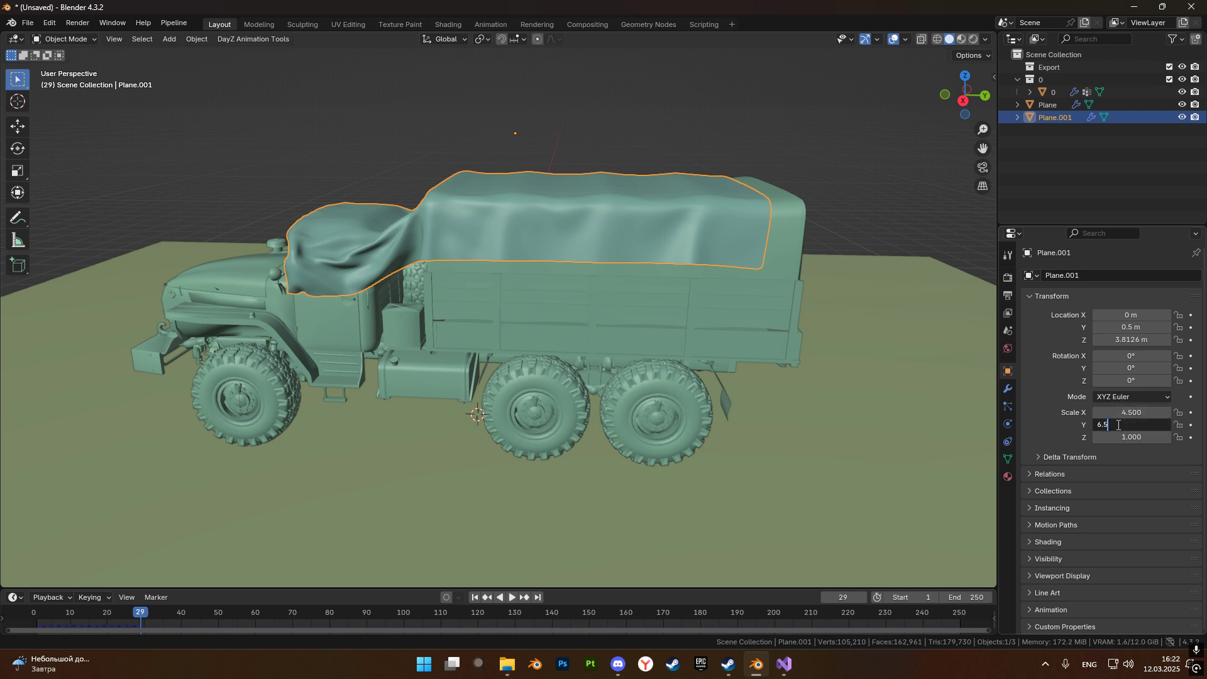
text(6.5)
key(Return)
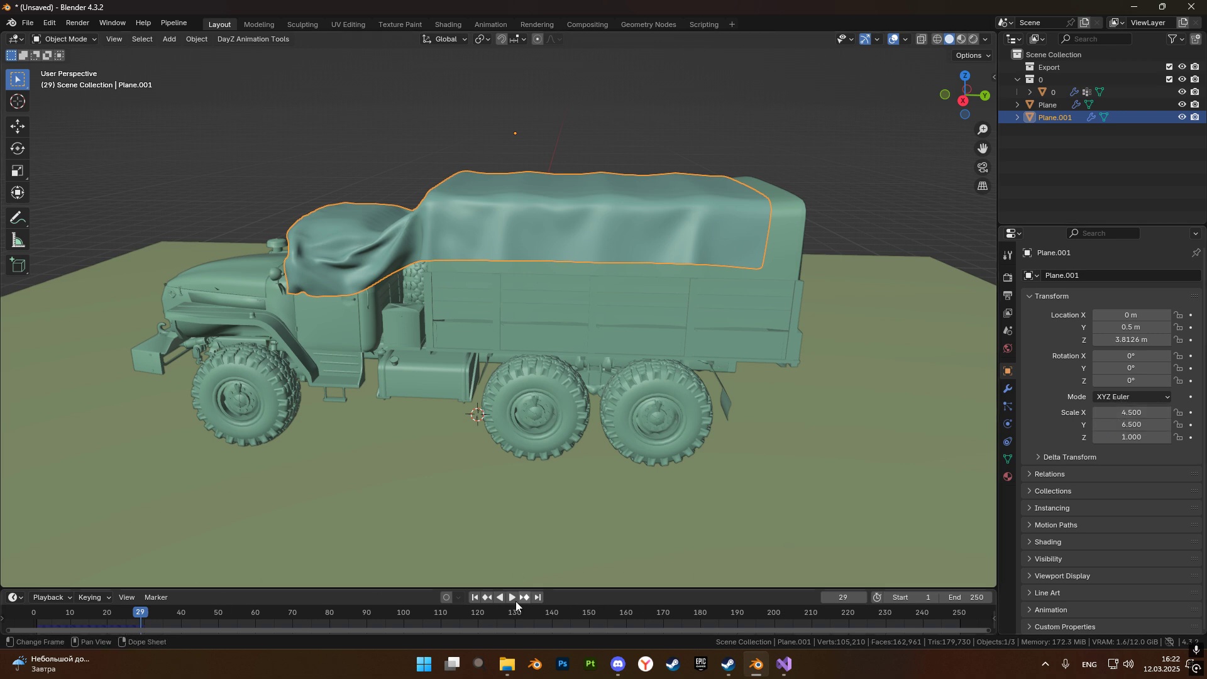
Replay the cloth simulation from the first frame and pause it at frame 44.
key(shift+Left)
key(space)
scroll(562, 442, down, 4)
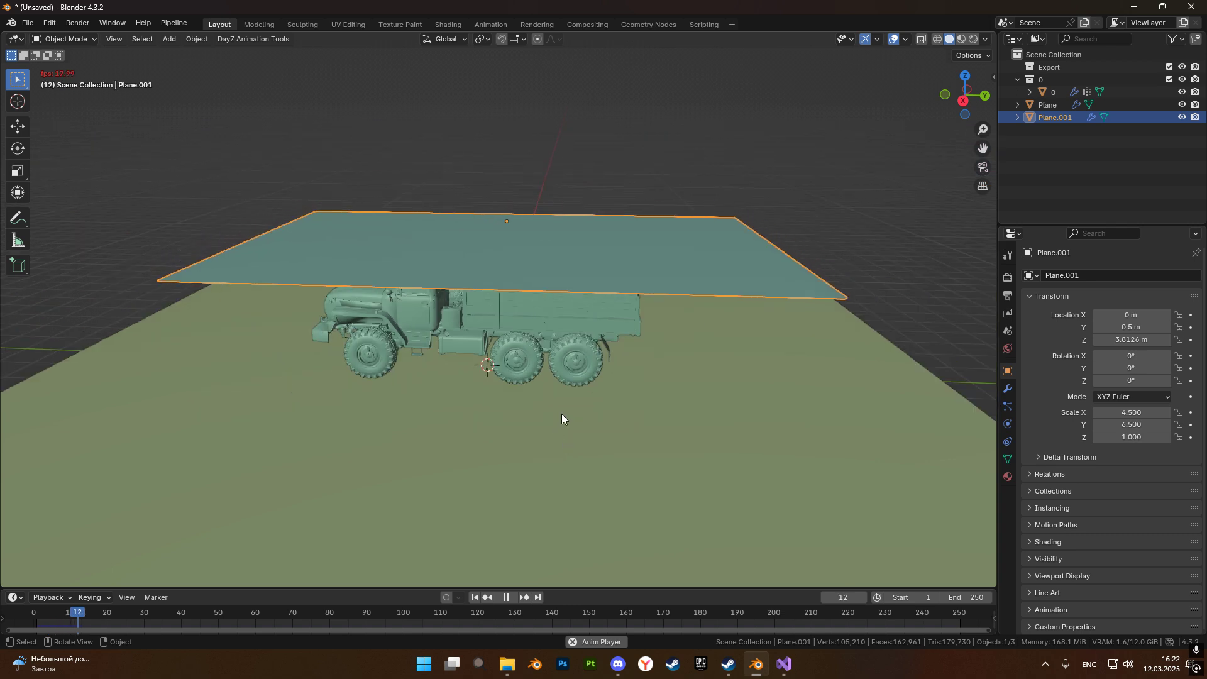
click(506, 597)
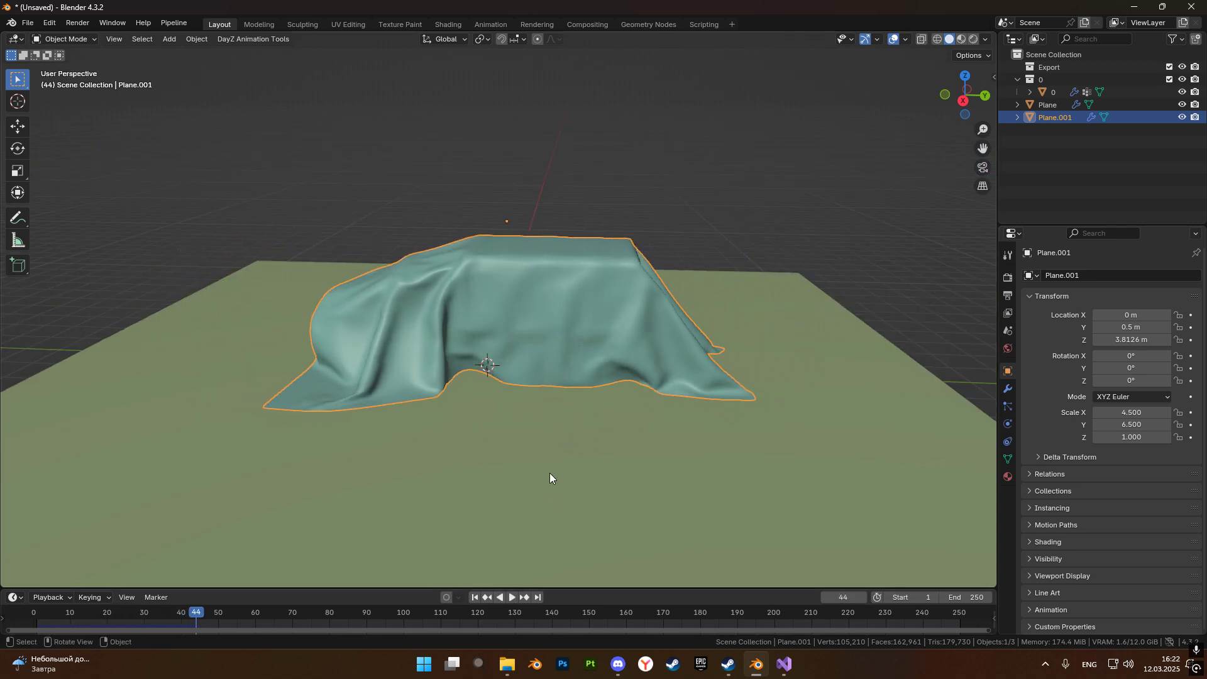
Select the ground plane and examine how the cloth's corners and hem spread over it around the truck.
middle_drag(552, 457, 551, 391)
click(546, 401)
scroll(542, 407, up, 4)
middle_drag(586, 345, 758, 448)
middle_drag(583, 443, 603, 355)
middle_drag(485, 402, 568, 365)
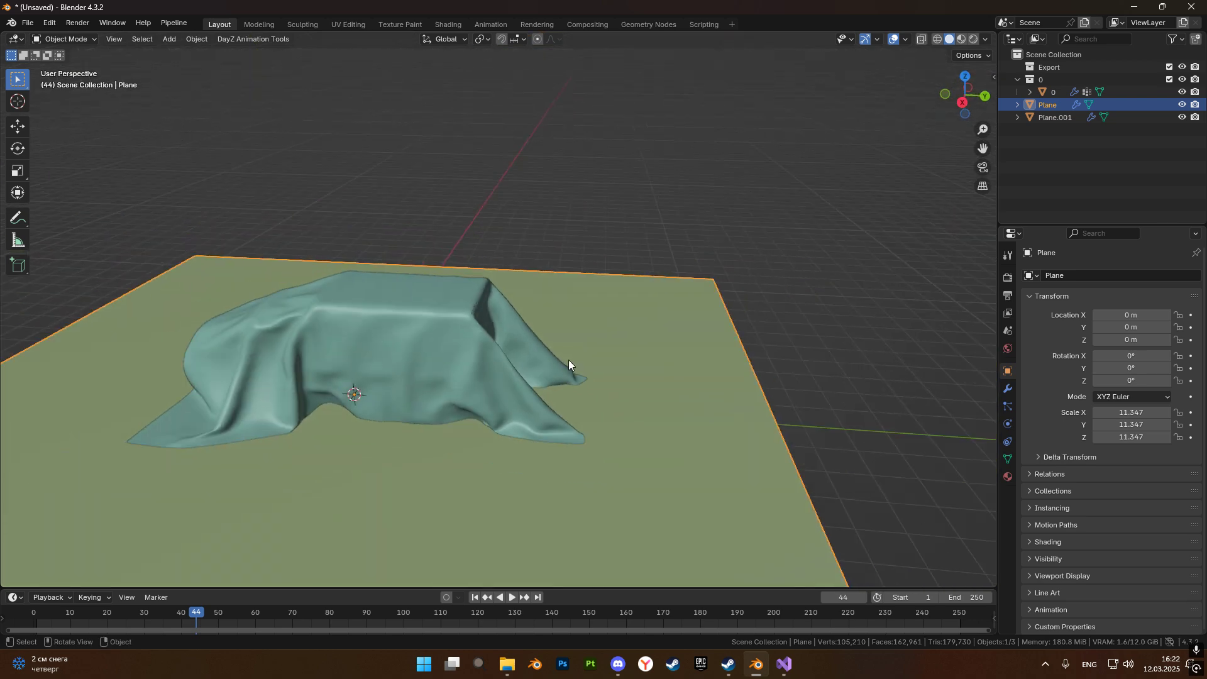
scroll(568, 365, down, 4)
scroll(567, 367, up, 6)
scroll(567, 362, down, 5)
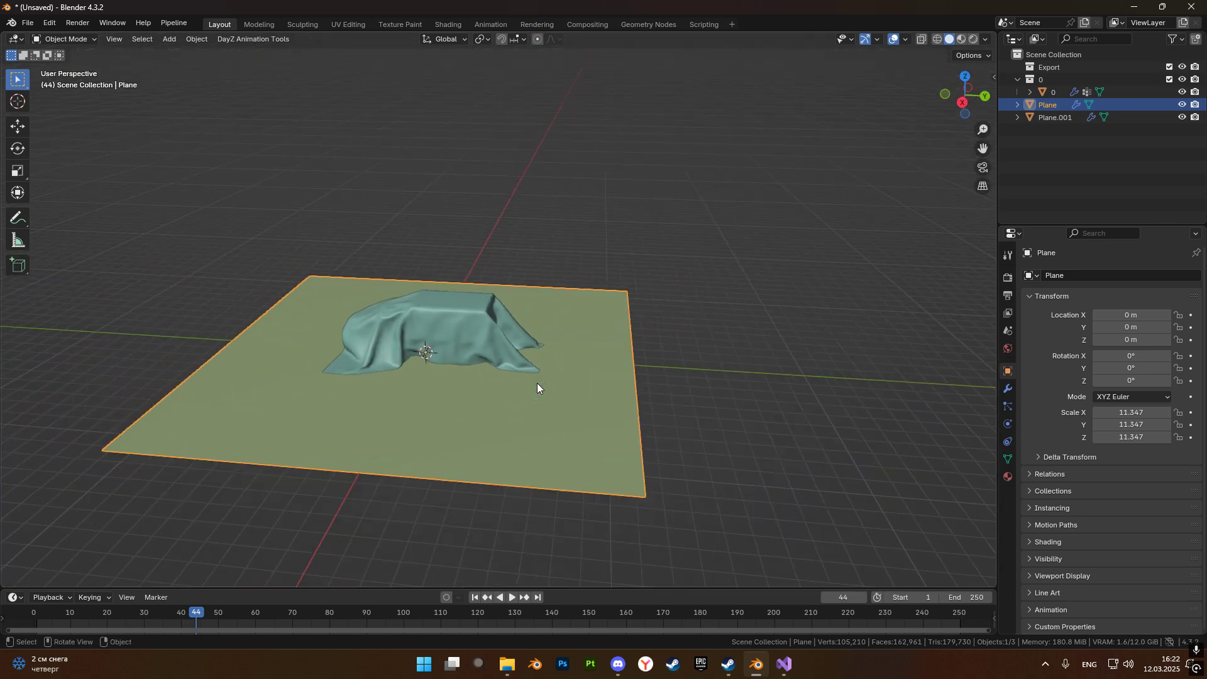
scroll(650, 480, up, 2)
shift+middle_drag(508, 442, 503, 414)
scroll(650, 484, up, 3)
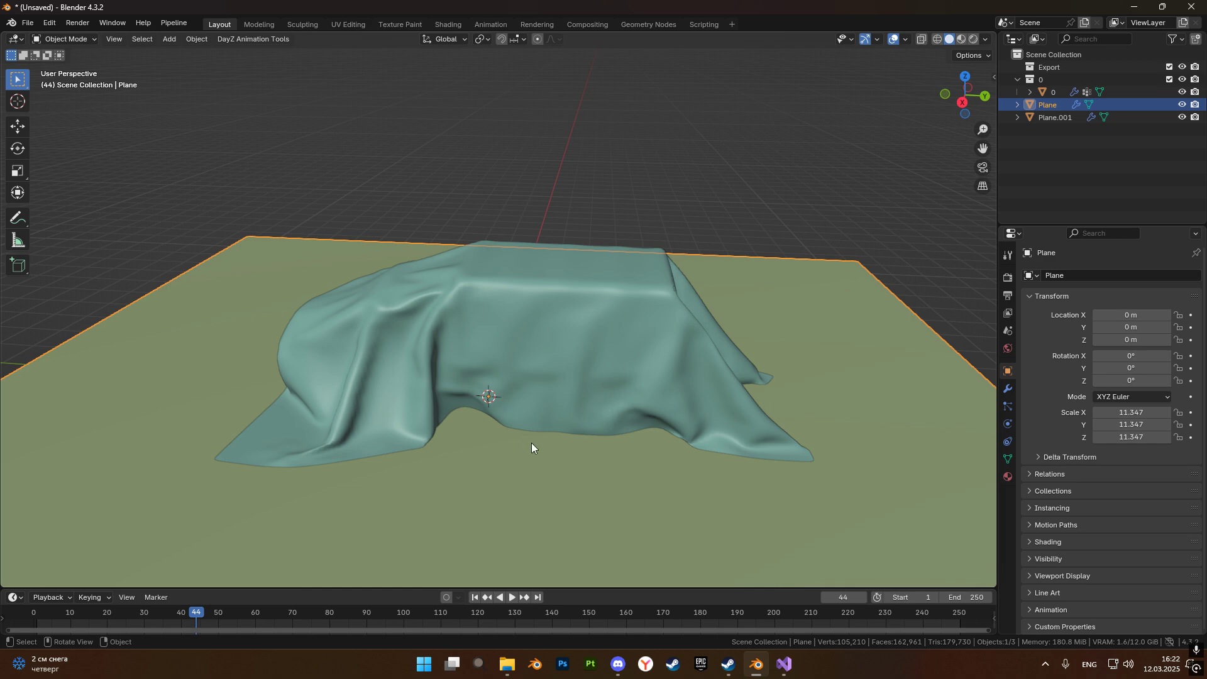
scroll(530, 443, down, 3)
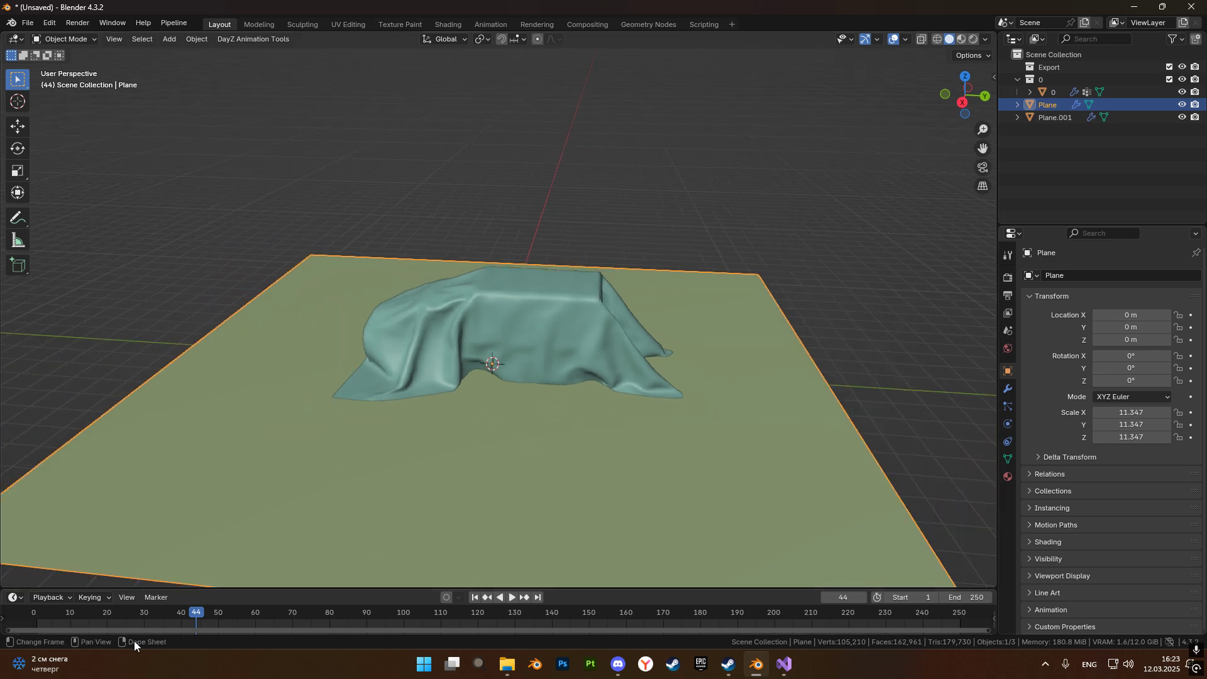
At frame 1, lower the ground plane along Z to about -2.65 m and keyframe its Z location.
click(475, 601)
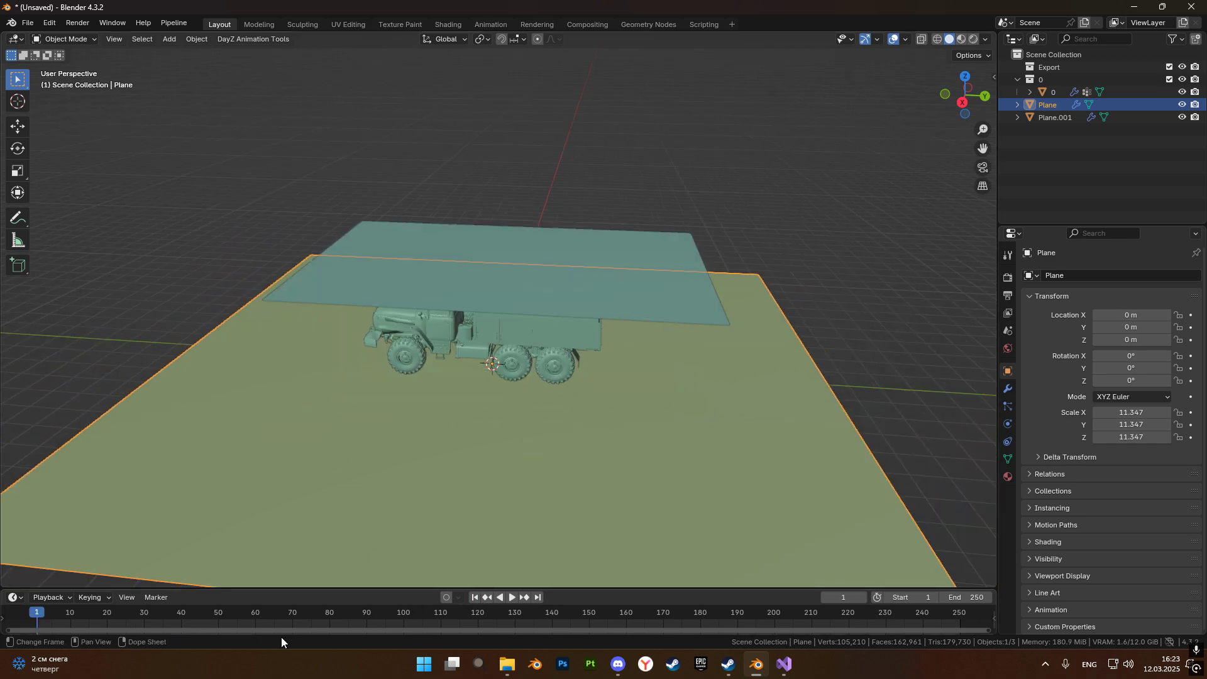
shift+middle_drag(432, 435, 487, 325)
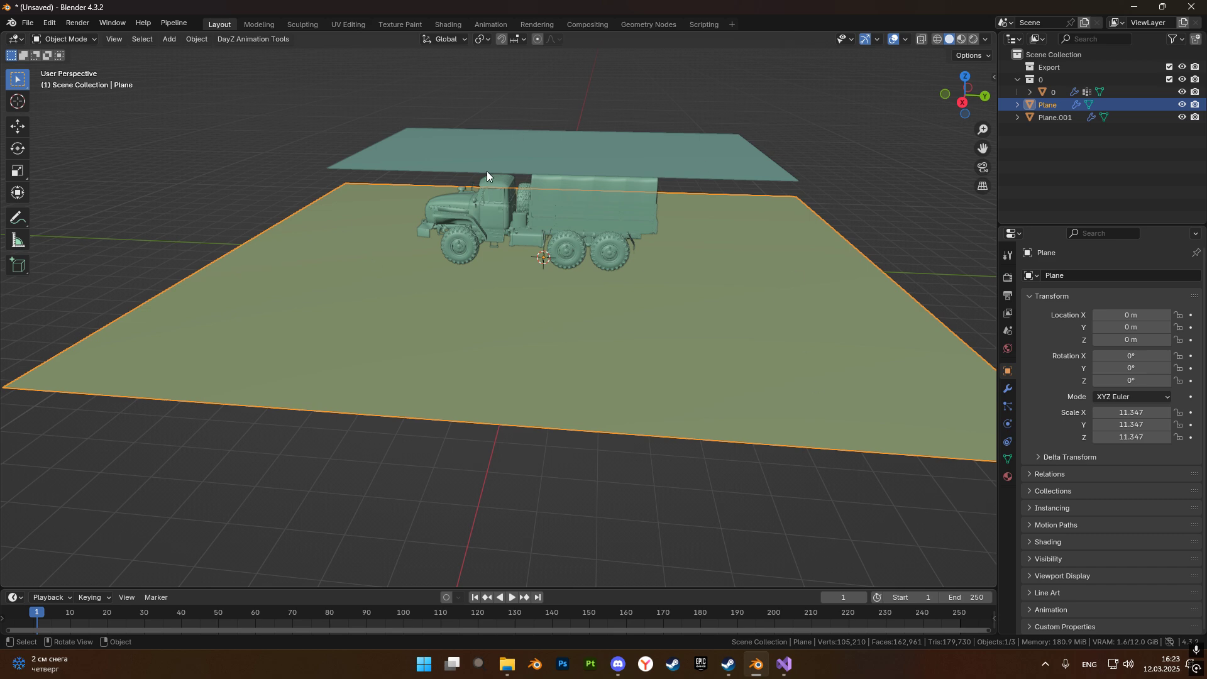
key(KP_1)
key(g)
key(z)
click(509, 268)
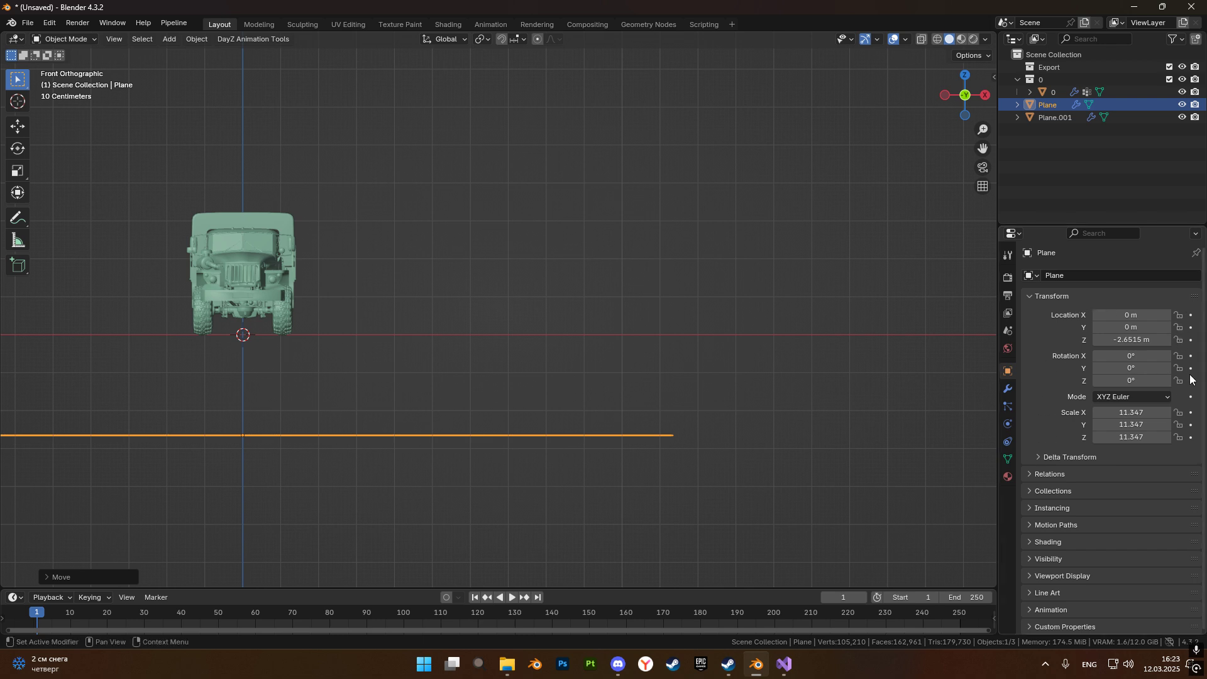
click(1191, 340)
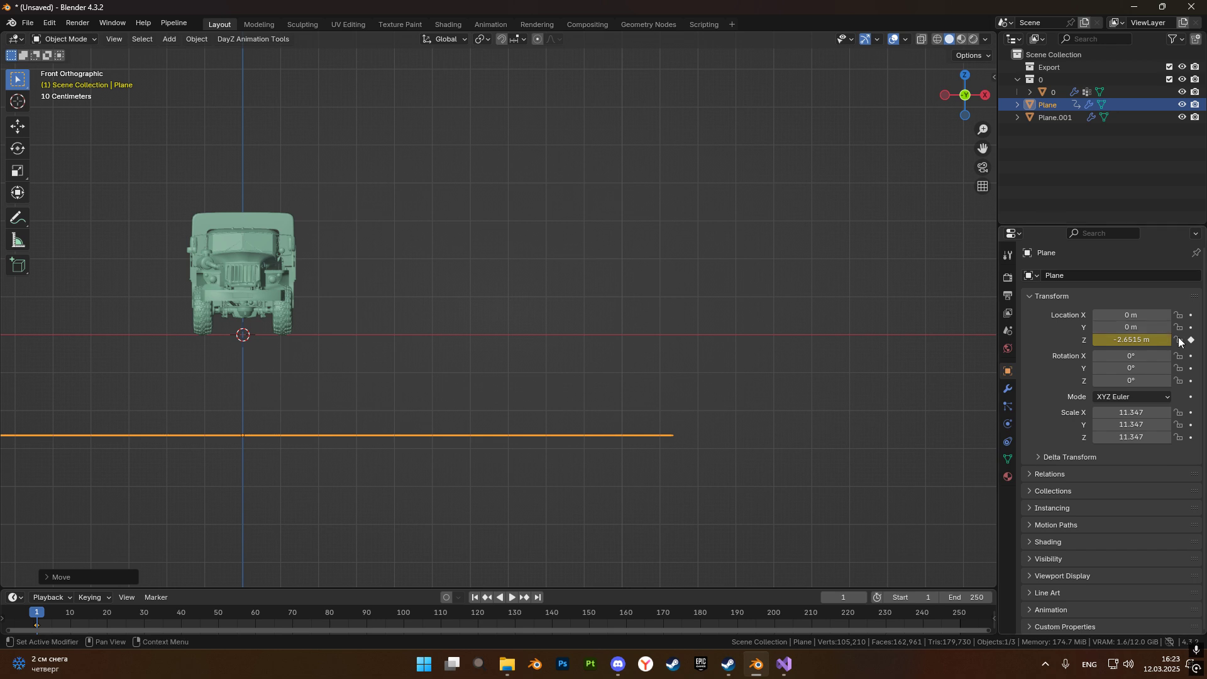
At frame 50, raise the ground plane along Z to about -0.03 m, just under the wheels, and keyframe its Z location.
drag(44, 606, 217, 617)
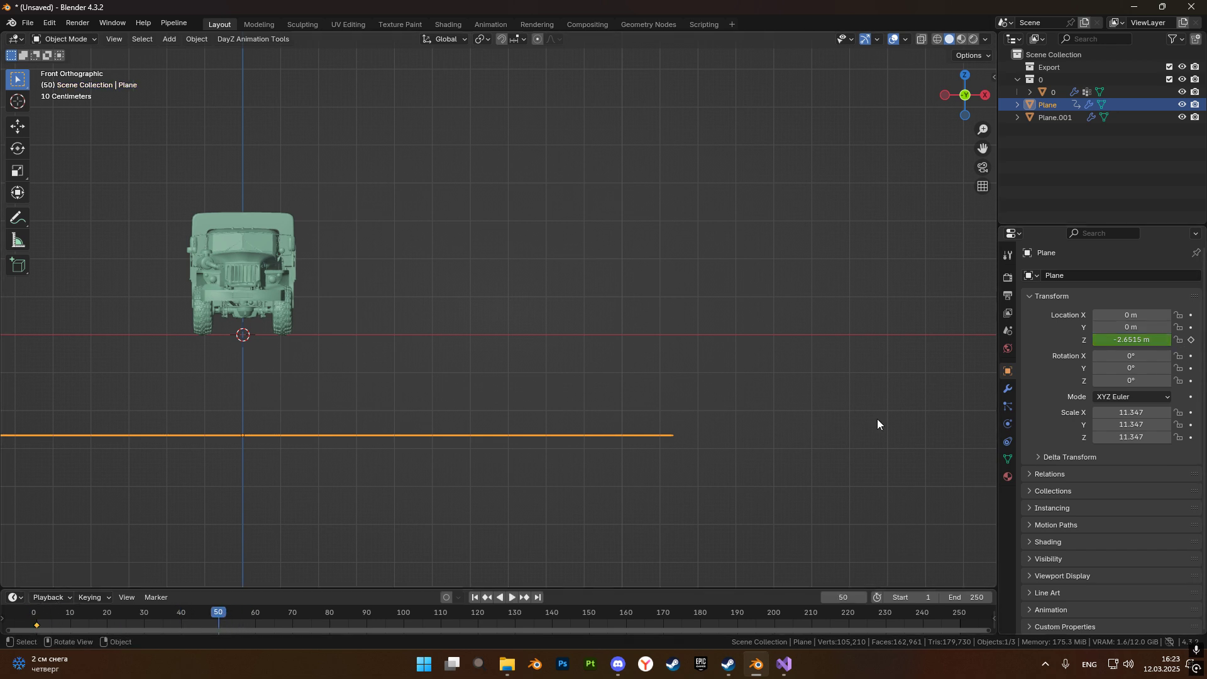
key(g)
key(z)
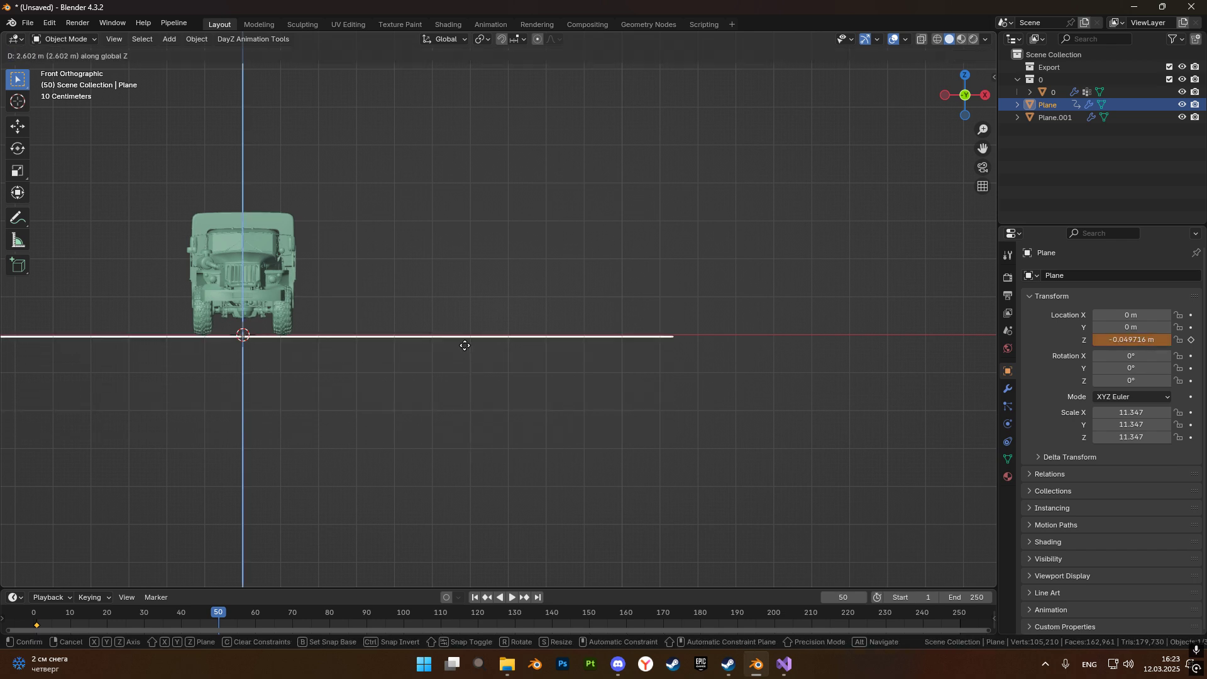
click(463, 344)
click(1191, 340)
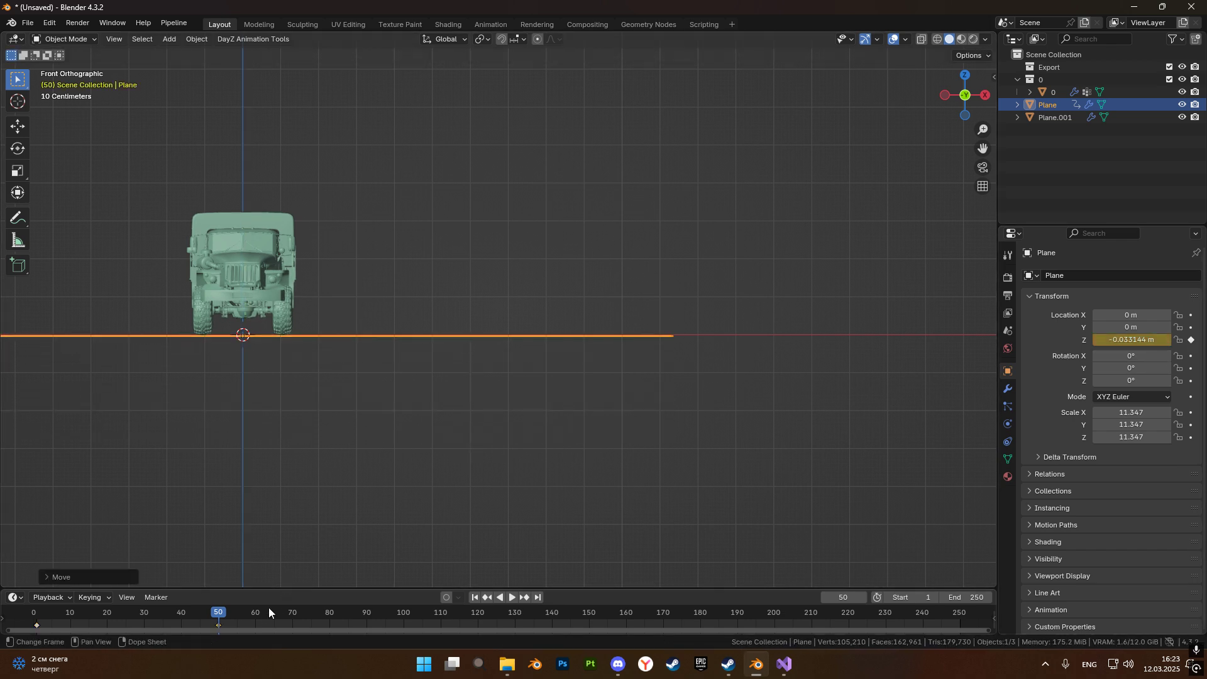
Play the simulation with the rising ground plane from frame 0 and pause it at frame 71.
drag(216, 612, 29, 621)
middle_drag(287, 381, 402, 397)
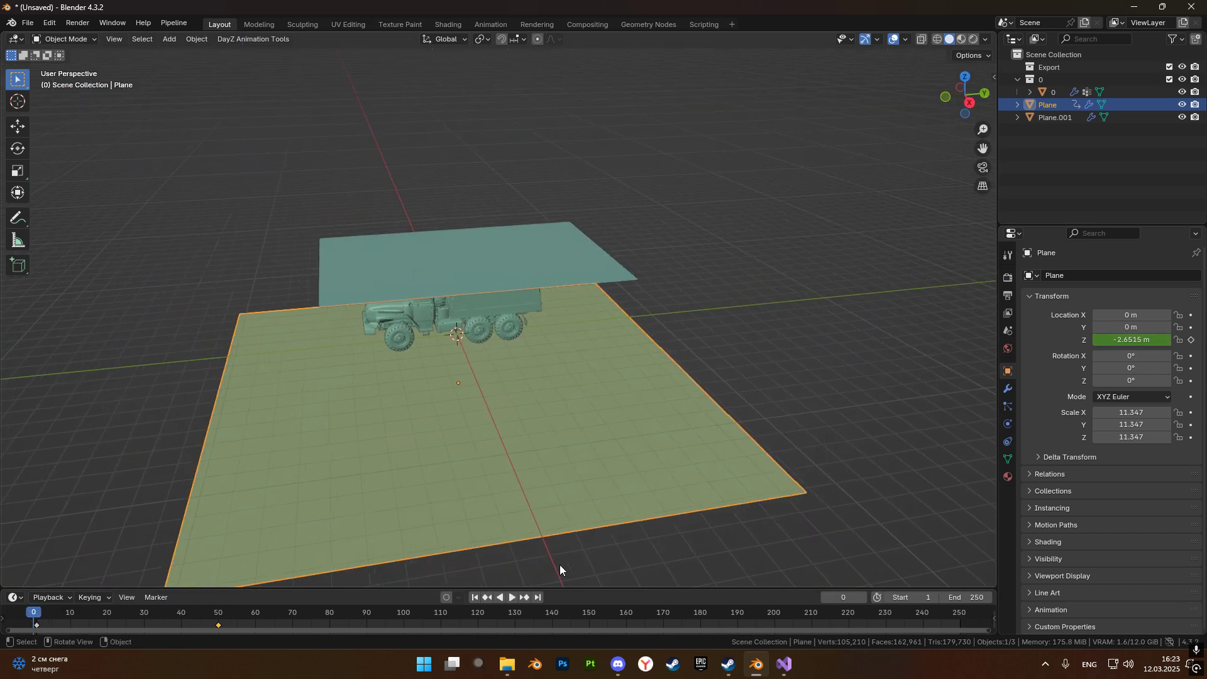
click(512, 597)
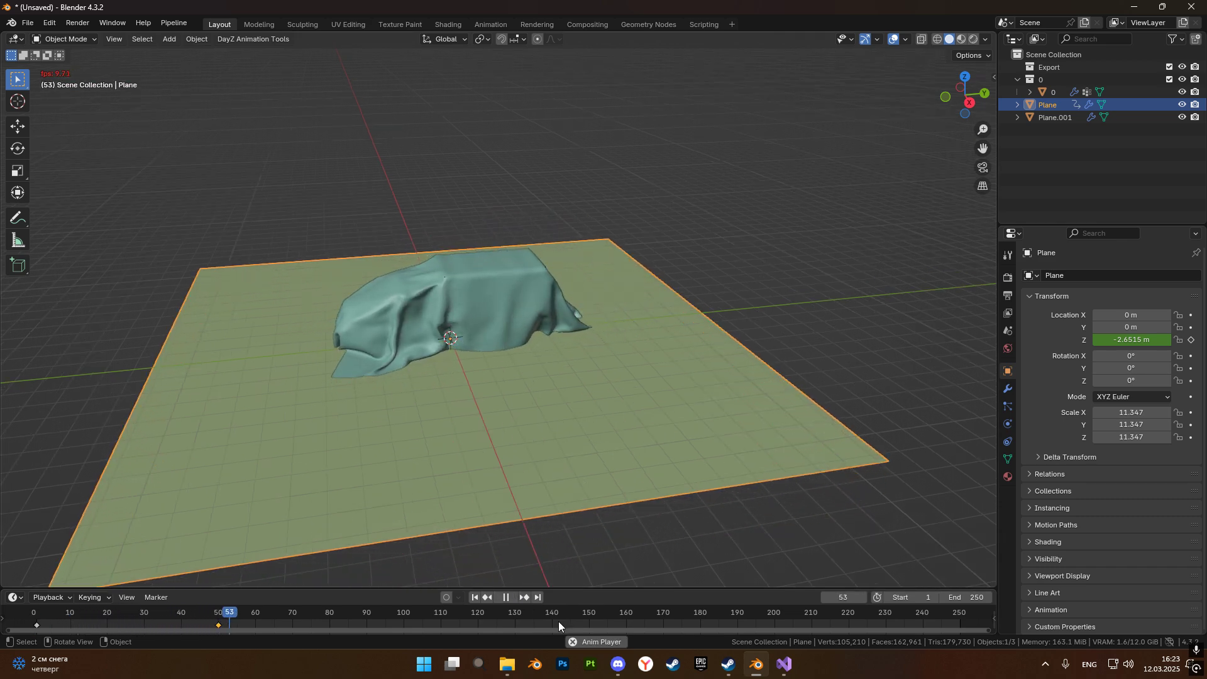
scroll(334, 472, up, 2)
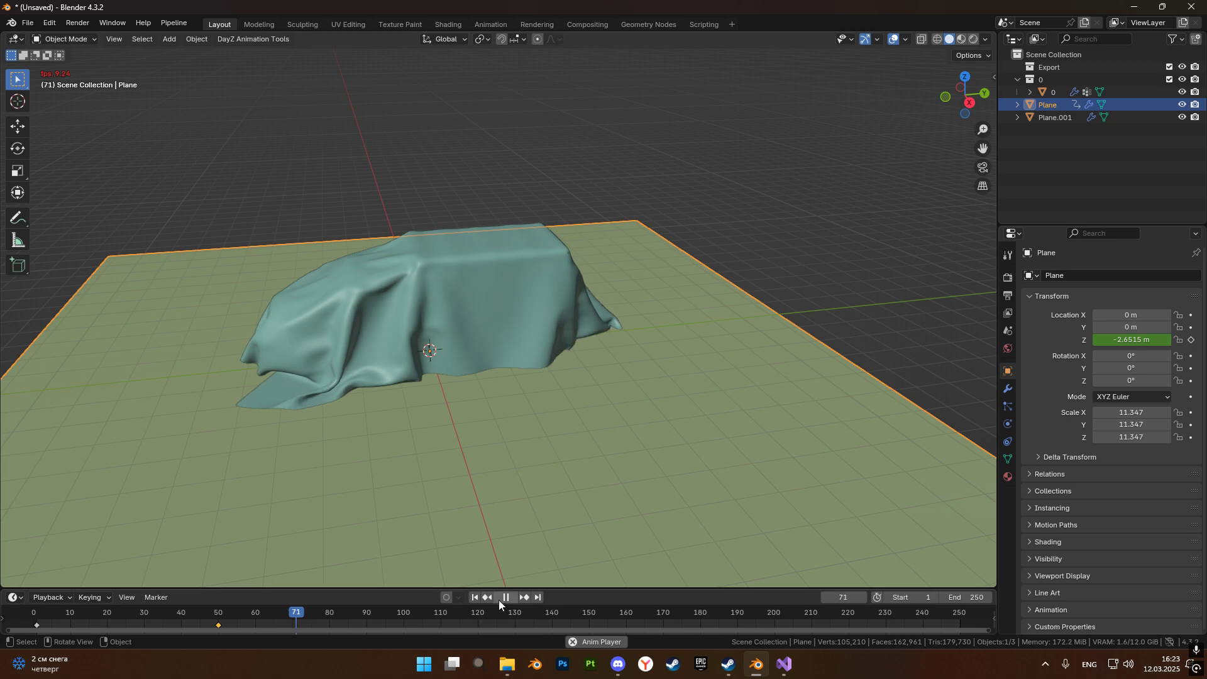
click(501, 598)
Return to frame 0 and lower the ground plane along Z to about -5.06 m in front view.
drag(299, 610, 939, 591)
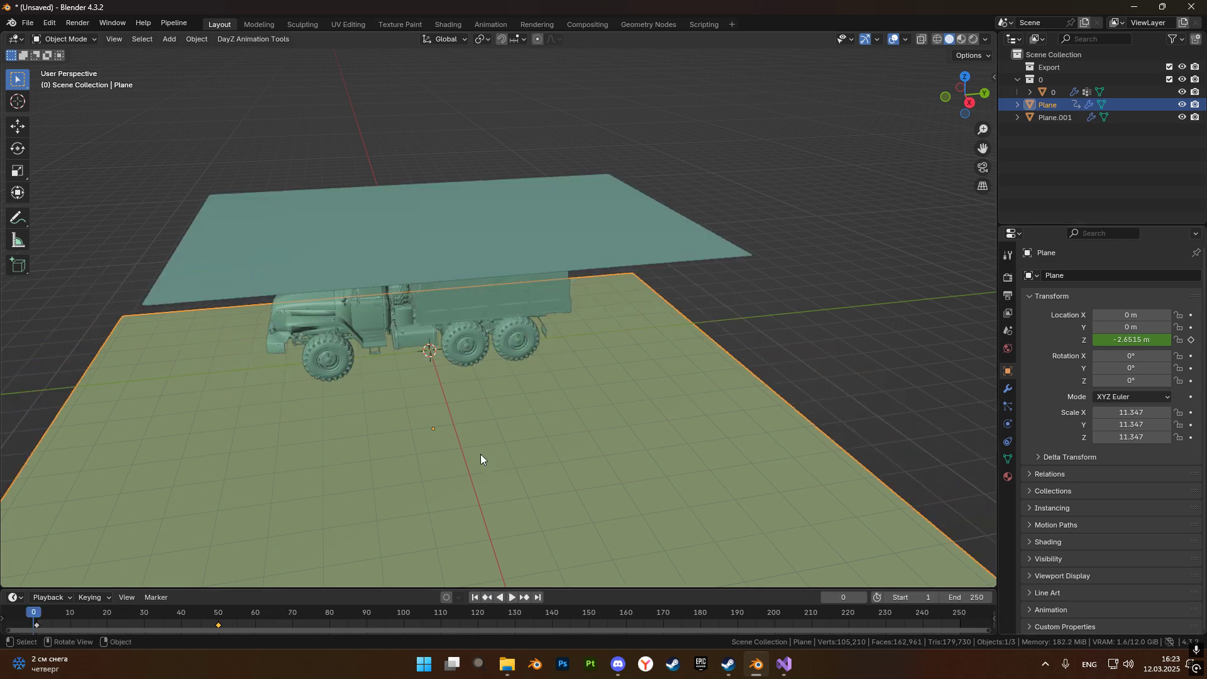
key(KP_1)
scroll(538, 417, down, 3)
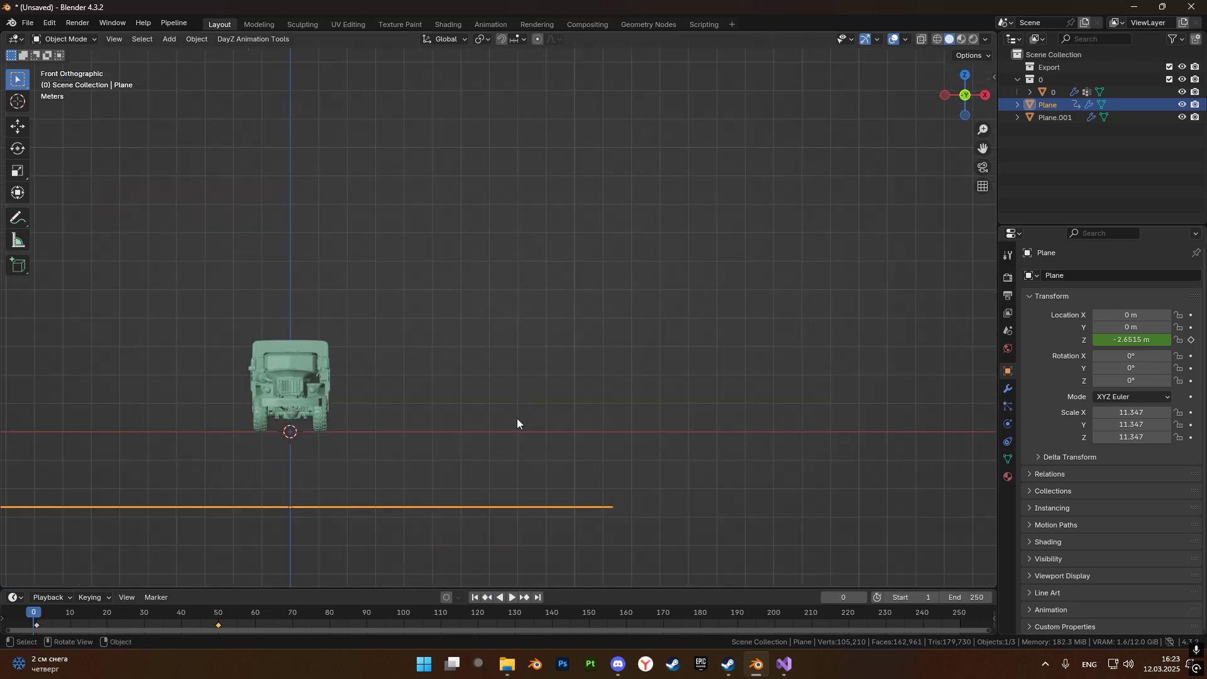
key(g)
key(z)
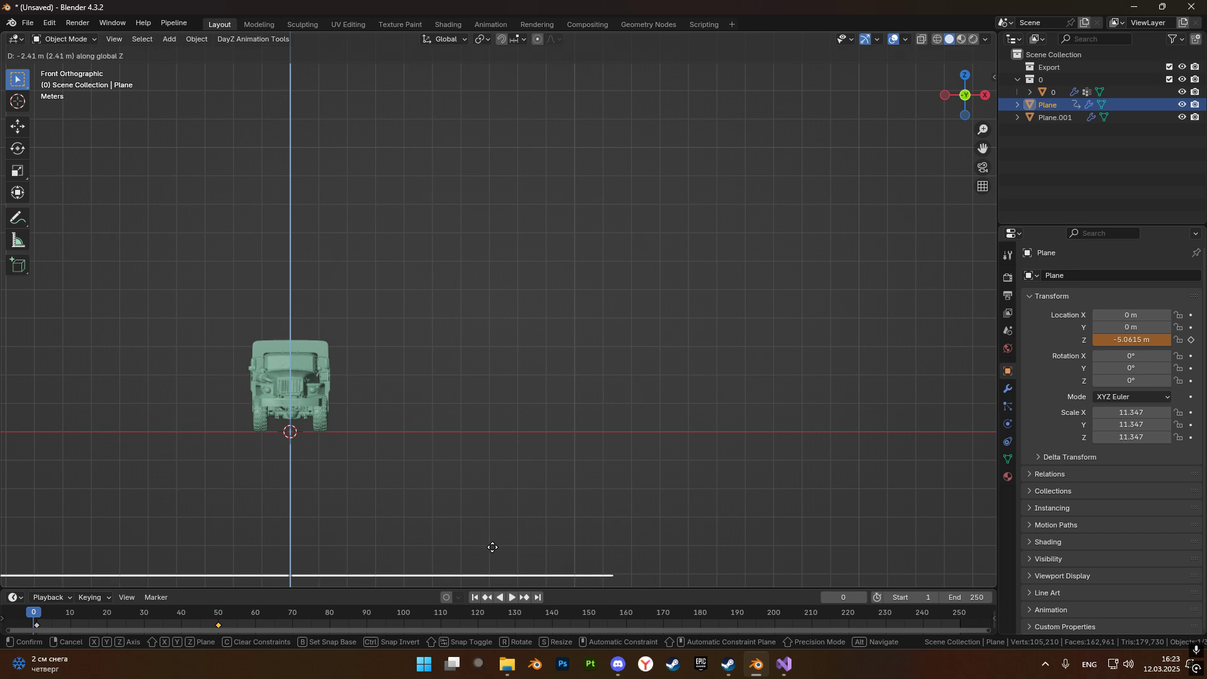
click(493, 563)
Play the simulation from frame 0, pause it at frame 60 and examine the draped cloth from the truck's front.
middle_drag(493, 562, 533, 588)
click(512, 597)
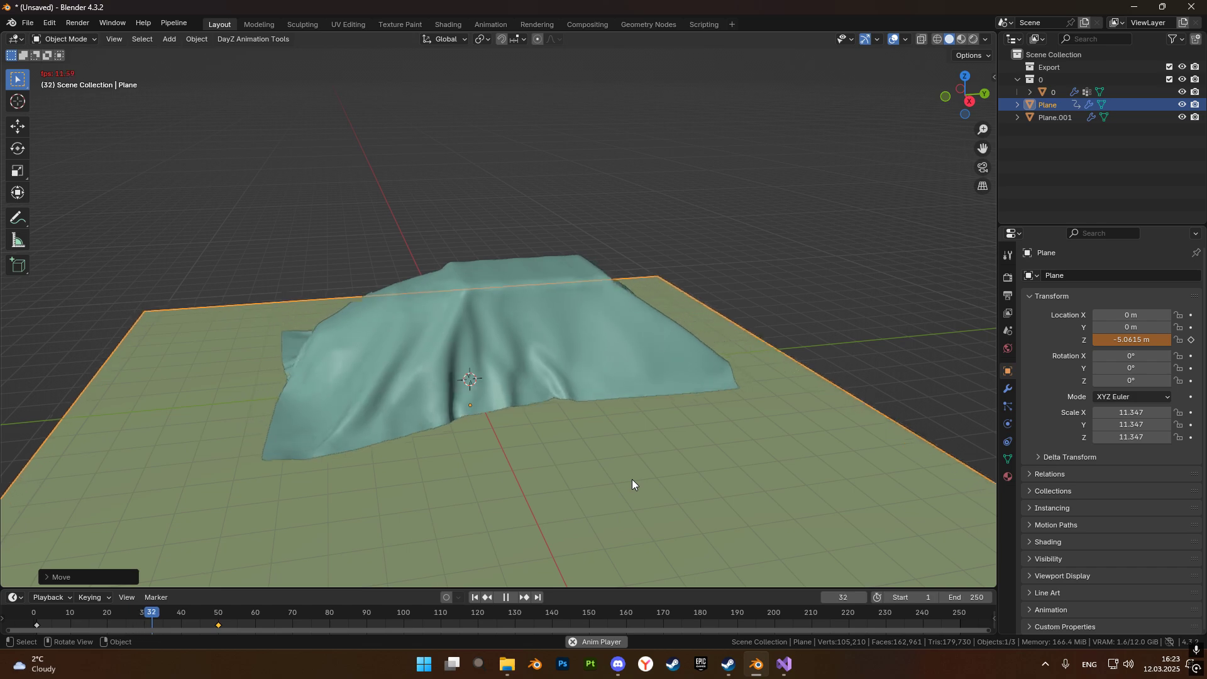
click(507, 600)
middle_drag(516, 308, 562, 315)
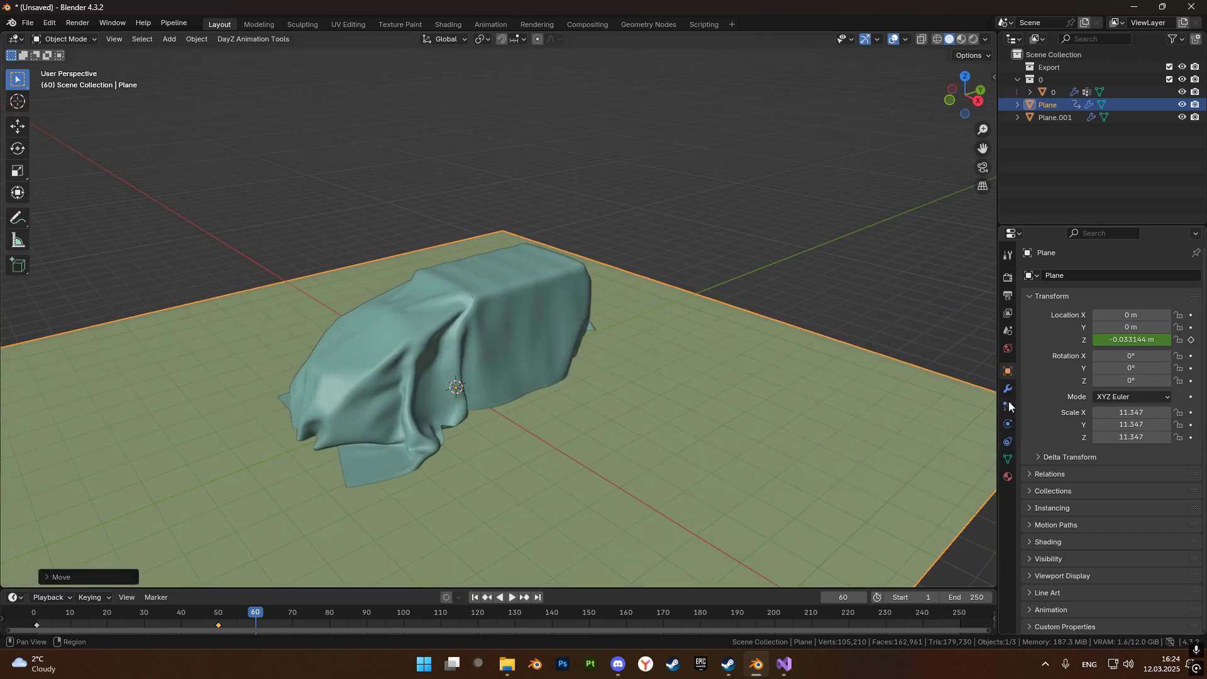
Set the cloth physics of Plane.001 to a vertex mass of 0.5 kg and an air viscosity of 0.2.
click(1048, 118)
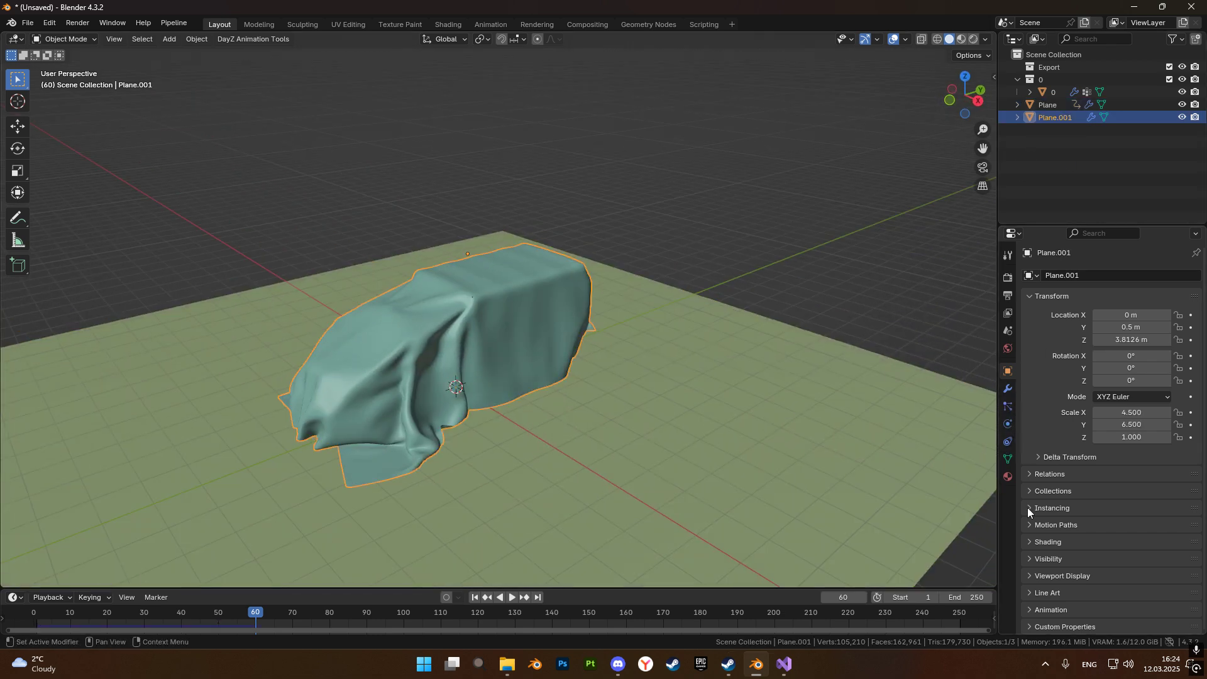
click(1008, 426)
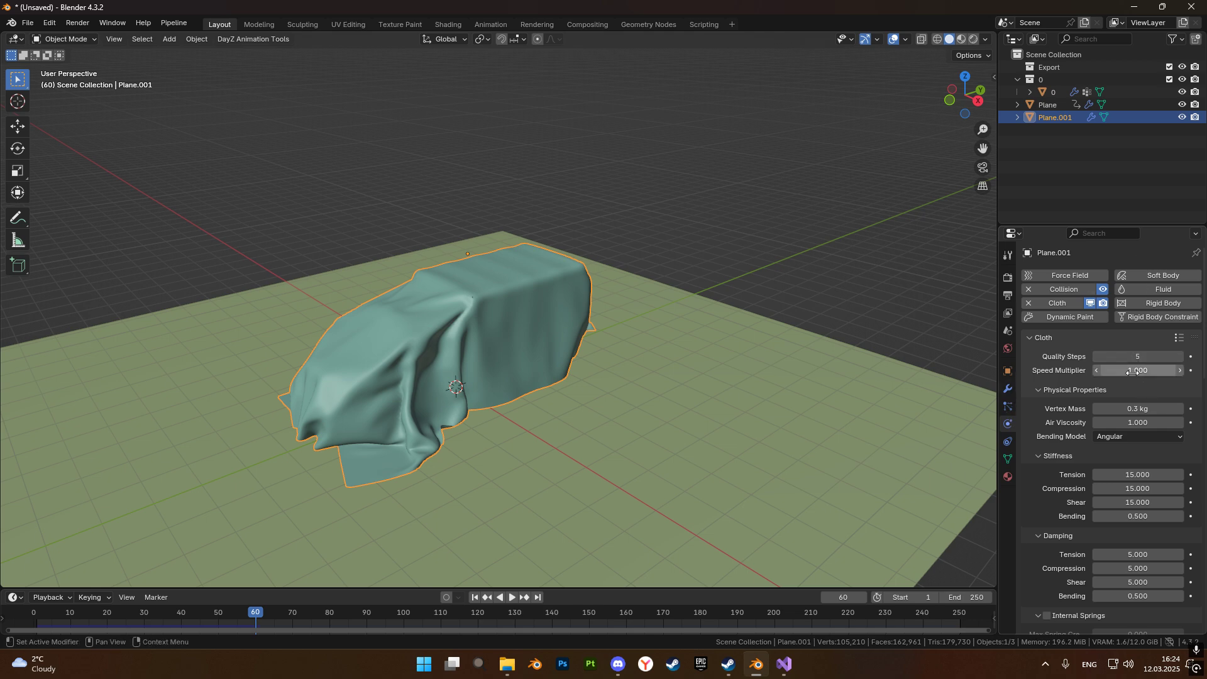
click(1107, 408)
key(BackSpace)
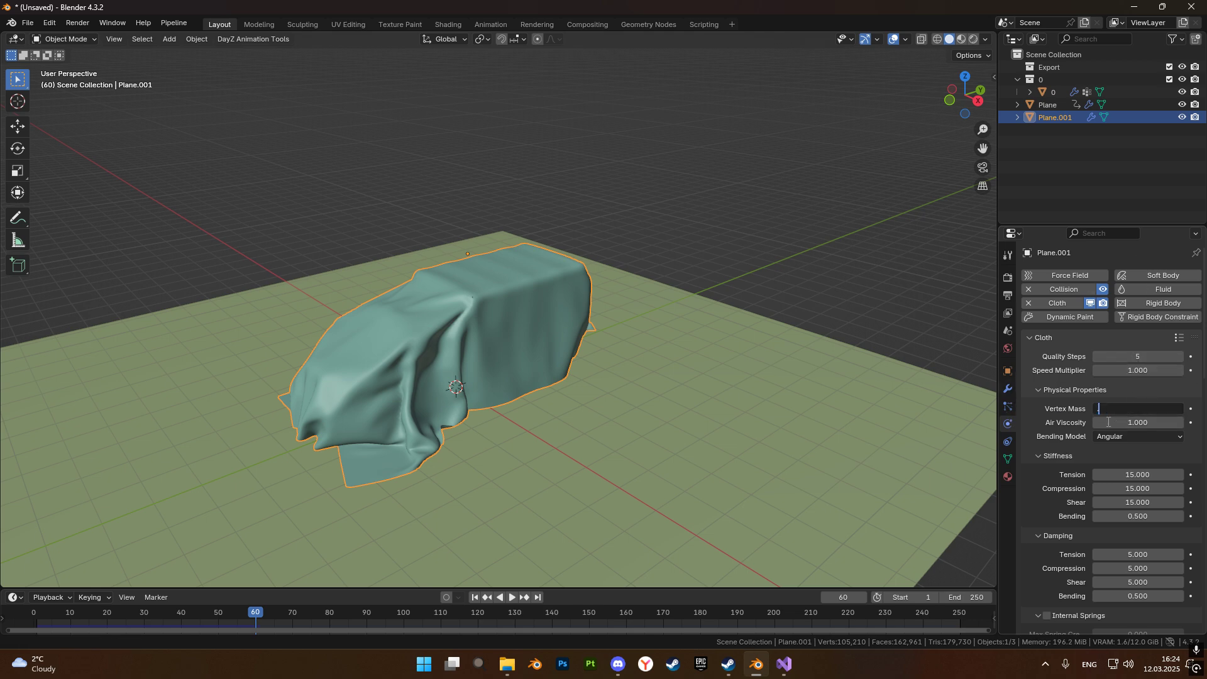
text(.5)
key(Return)
click(1108, 422)
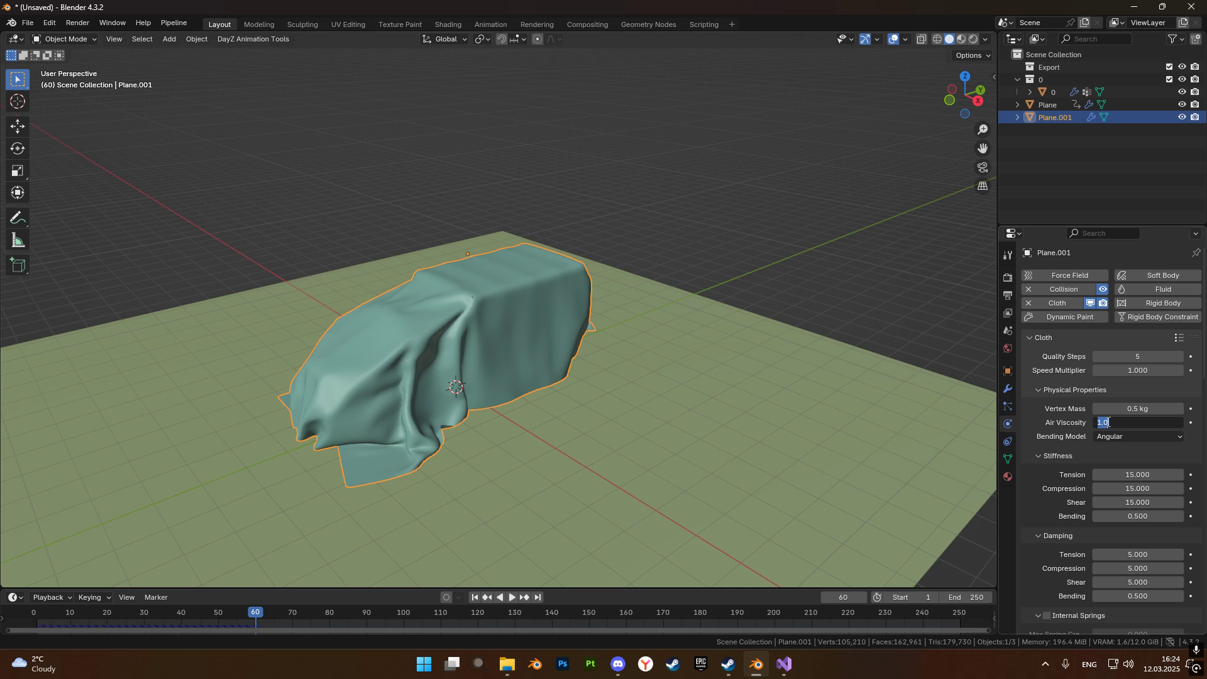
key(Return)
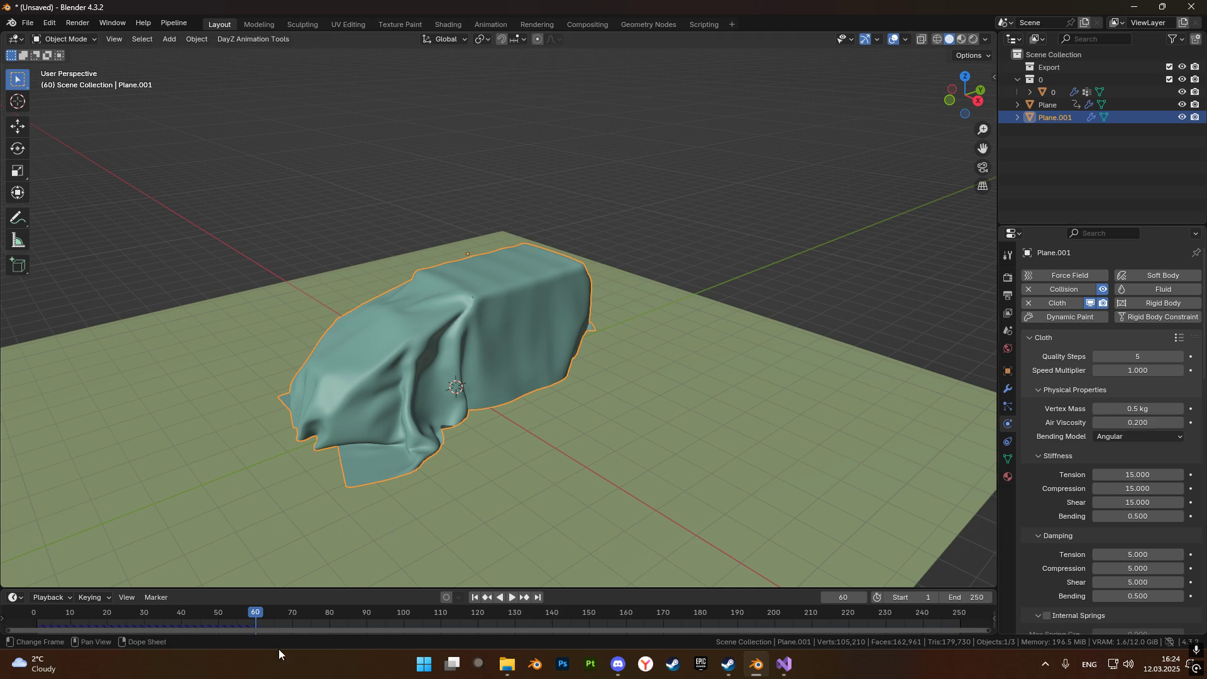
Replay the cloth simulation from frame 0 with the ground plane and pause it at frame 50.
scroll(483, 492, down, 3)
middle_drag(466, 432, 463, 382)
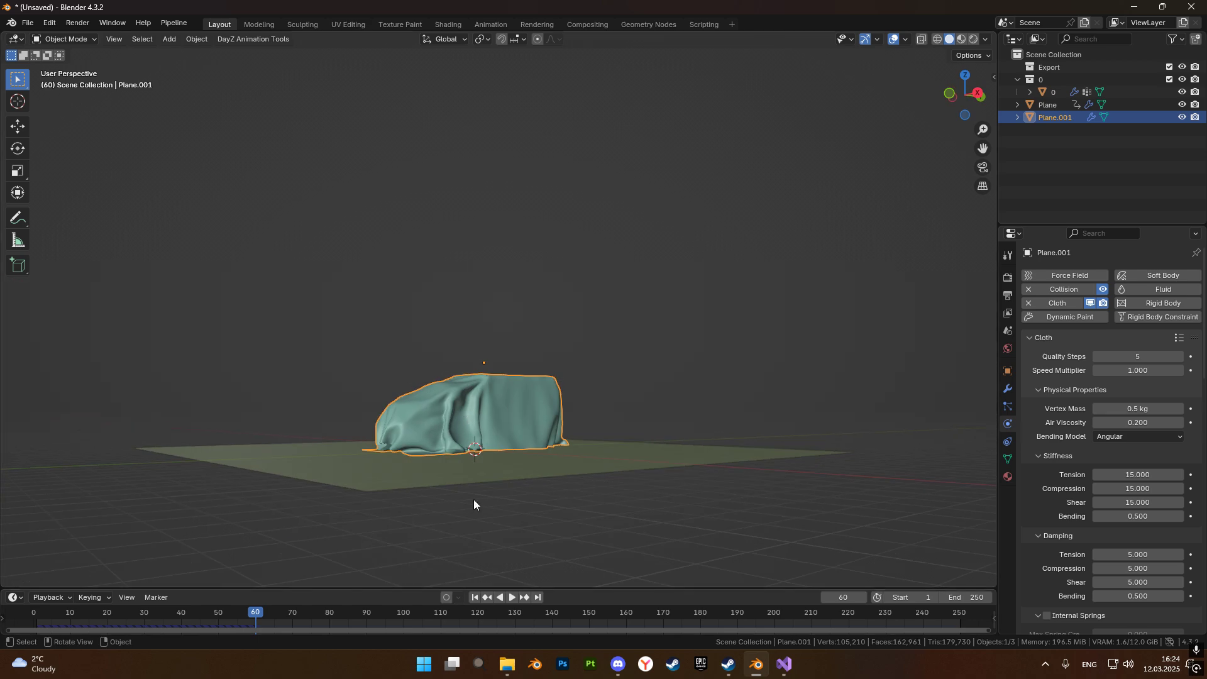
drag(263, 611, 1, 634)
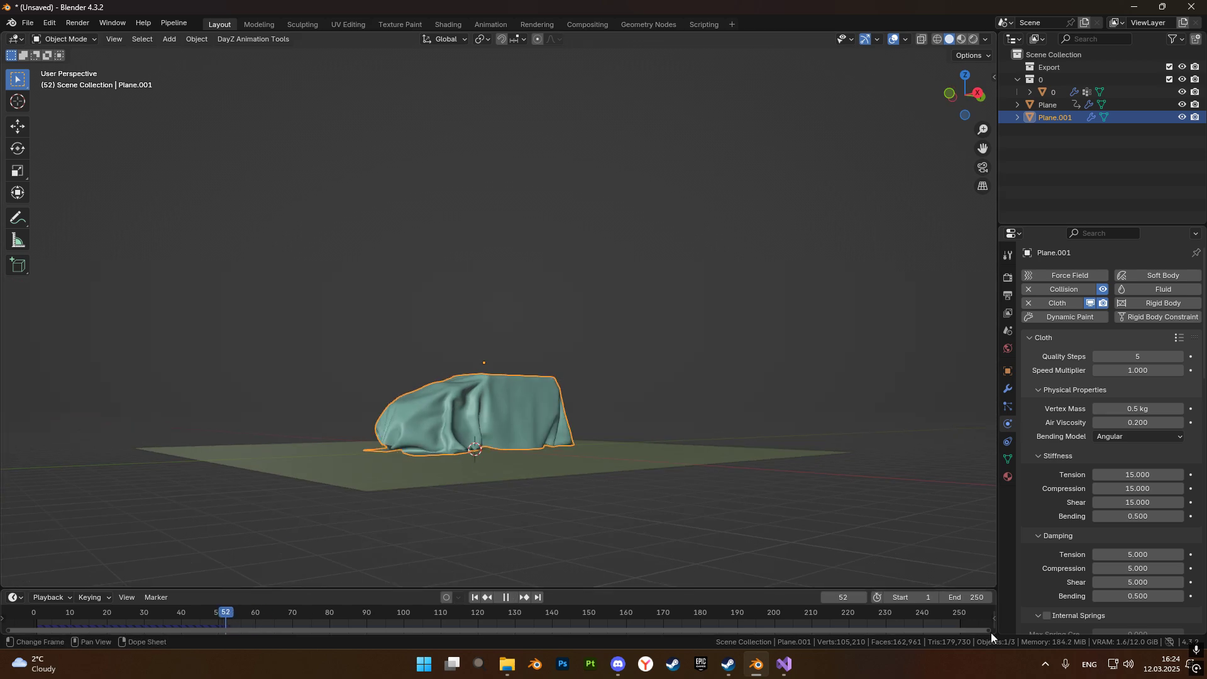
middle_drag(800, 462, 745, 537)
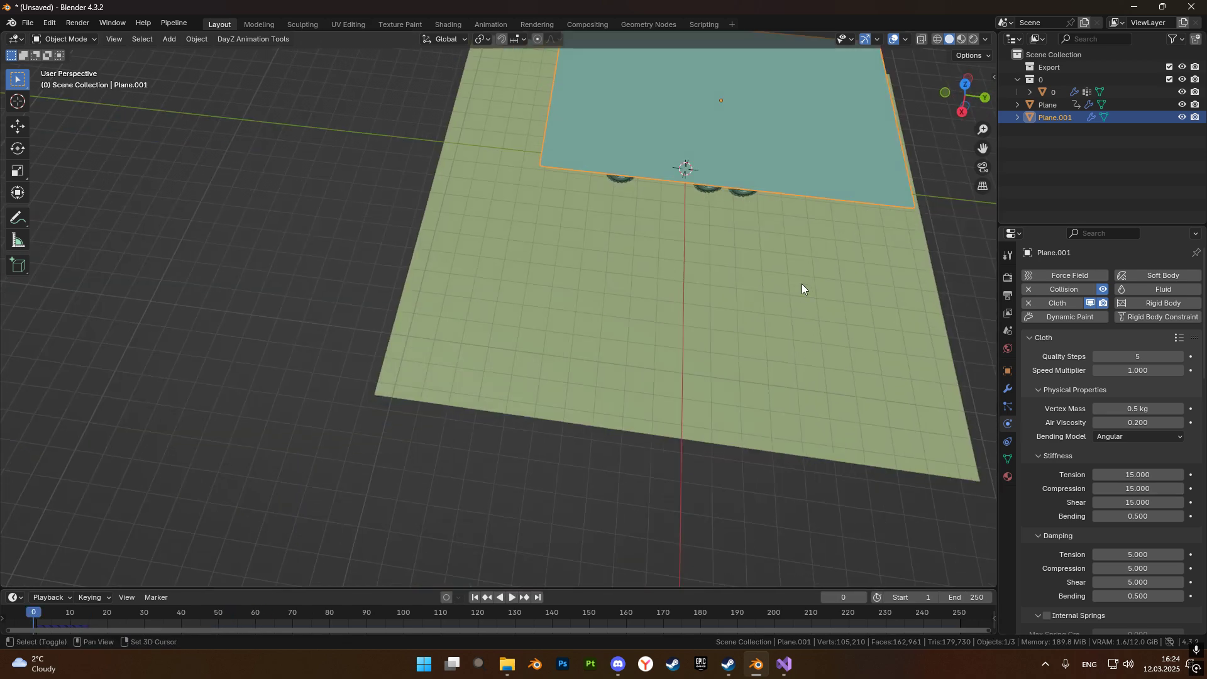
shift+middle_drag(742, 408, 703, 502)
scroll(775, 354, up, 5)
middle_drag(774, 353, 678, 425)
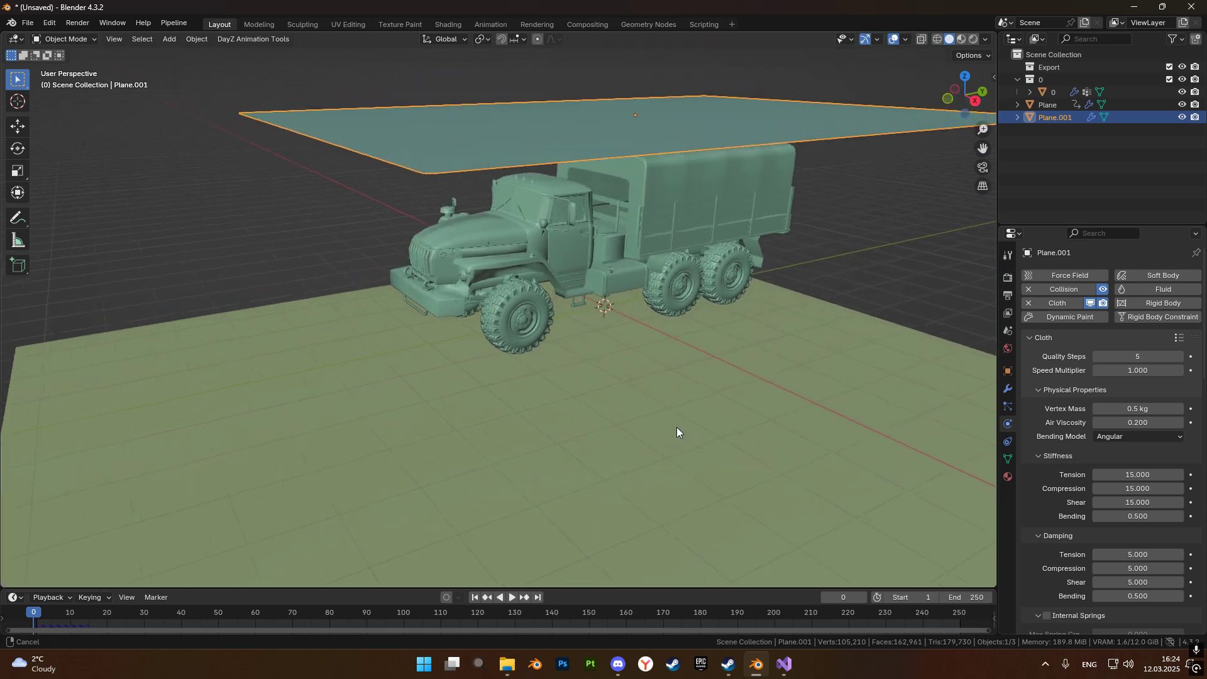
scroll(665, 416, down, 2)
click(511, 597)
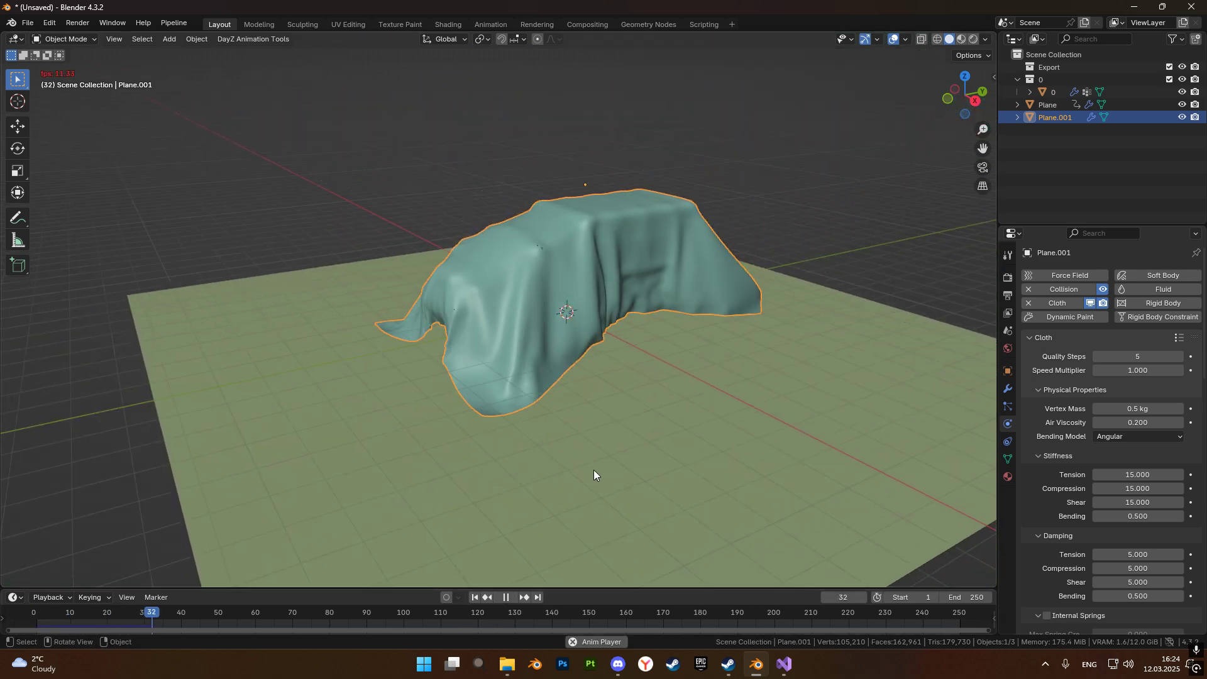
click(506, 597)
middle_drag(558, 357, 519, 371)
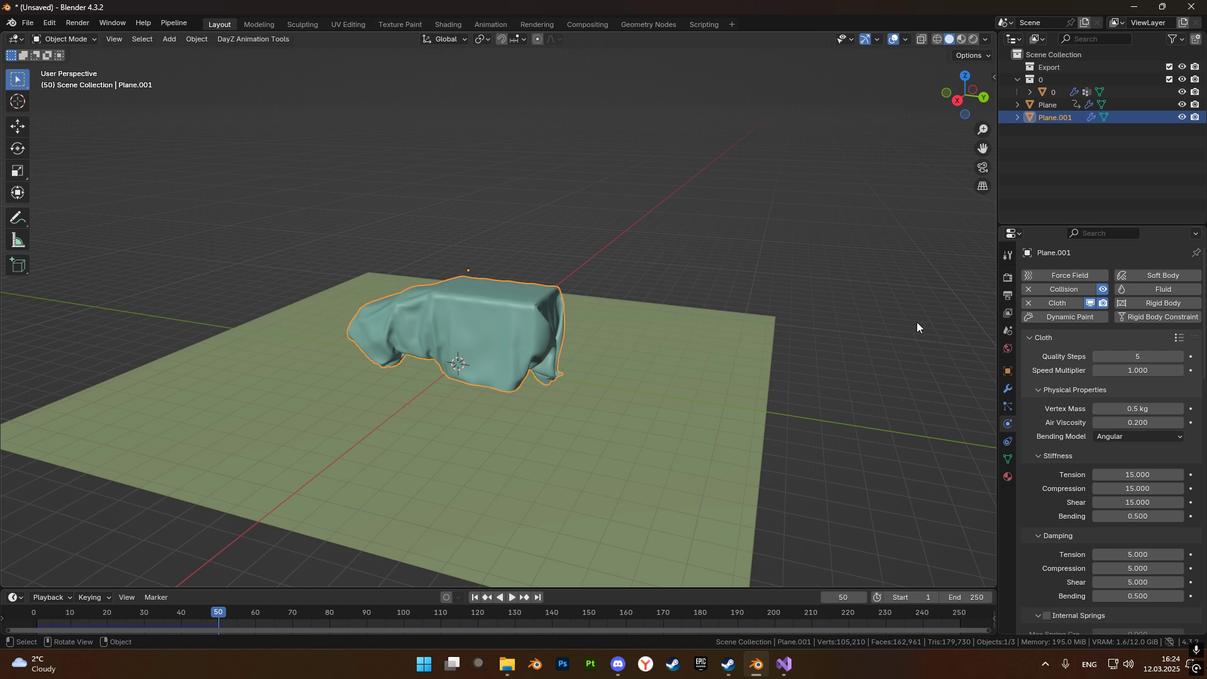
Apply the Collision, Cloth and Subdivision modifiers of Plane.001 to fix the draped shape.
click(1008, 389)
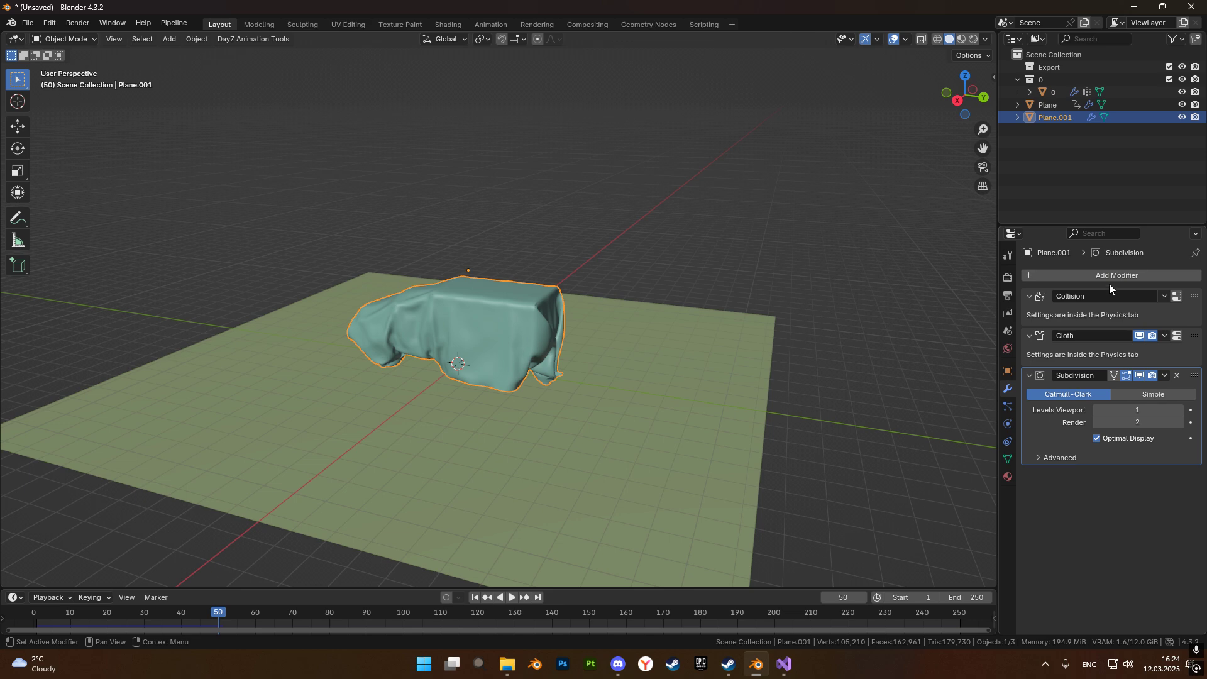
click(1164, 297)
click(1134, 308)
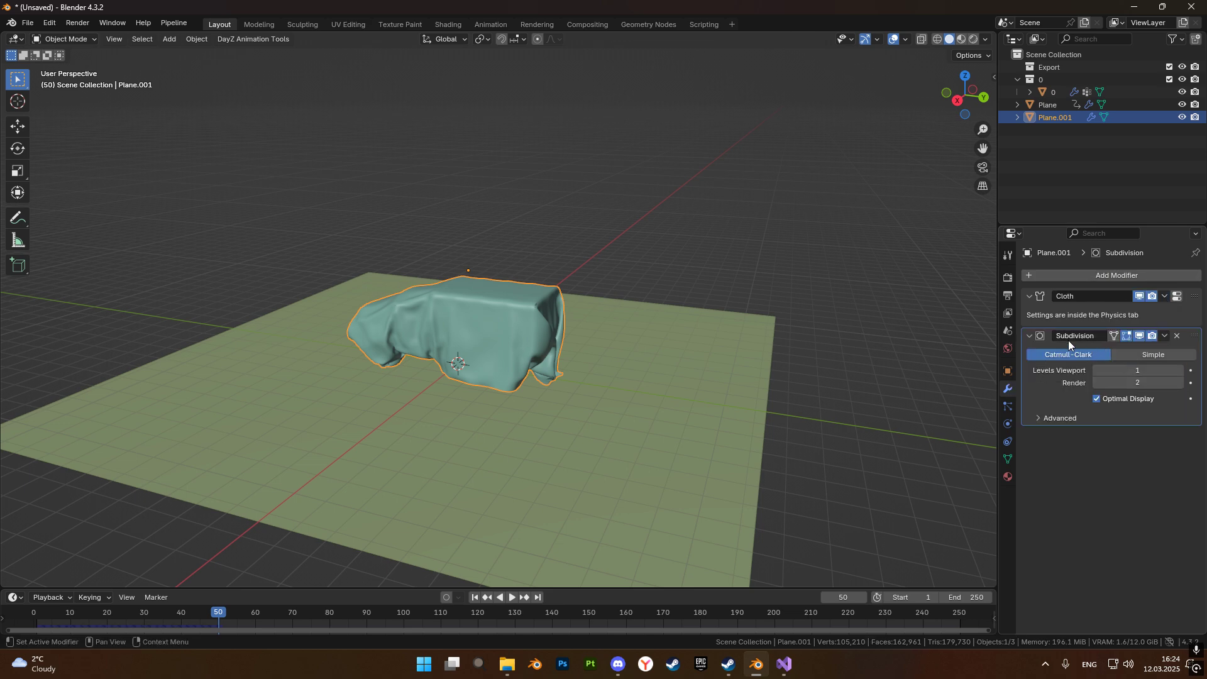
click(1164, 297)
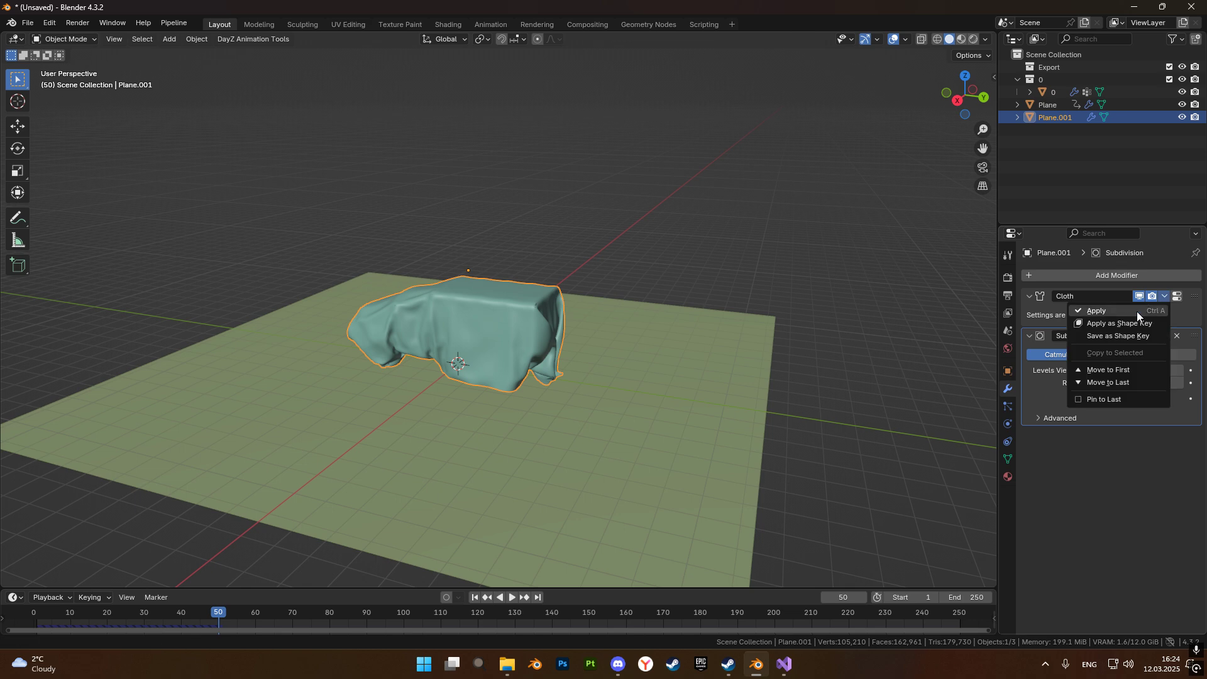
click(1136, 311)
click(1164, 296)
click(1130, 308)
Set the origin of the draped cover to the 3D cursor.
scroll(492, 297, up, 4)
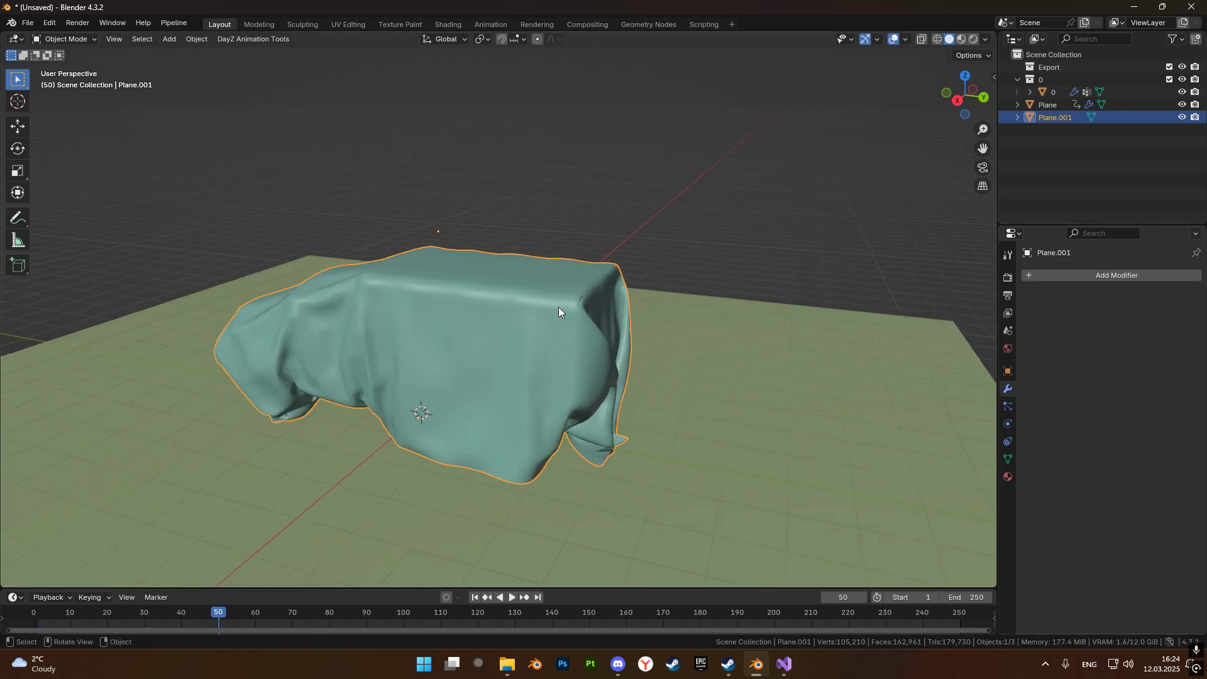
middle_drag(493, 333, 605, 226)
right_click(603, 276)
mouse_move(604, 279)
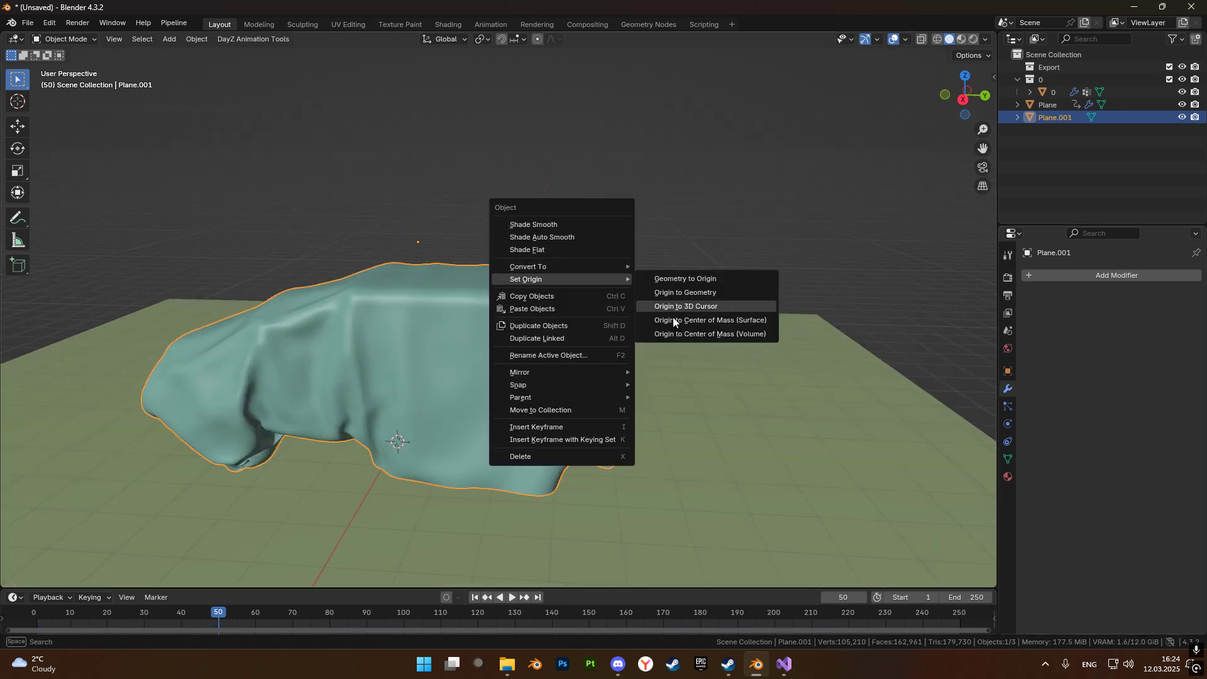
click(669, 307)
Move the cover up off the truck to check it as a separate mesh, and undo the move.
scroll(474, 357, down, 3)
middle_drag(687, 394, 497, 440)
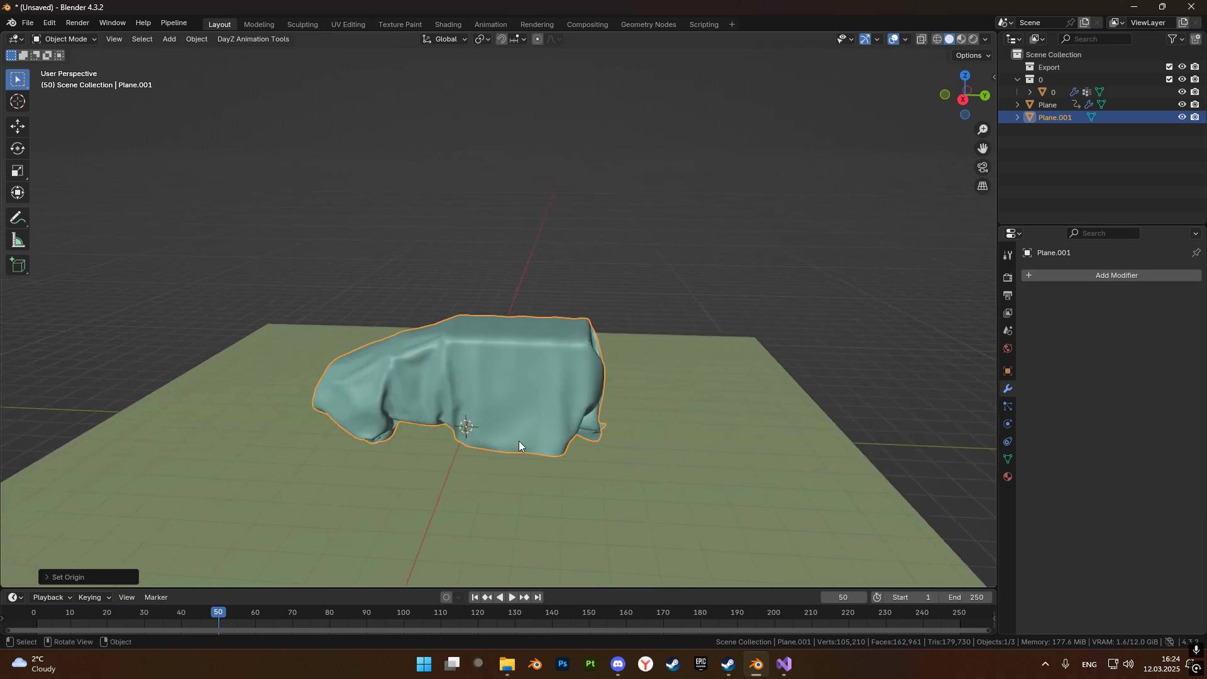
key(g)
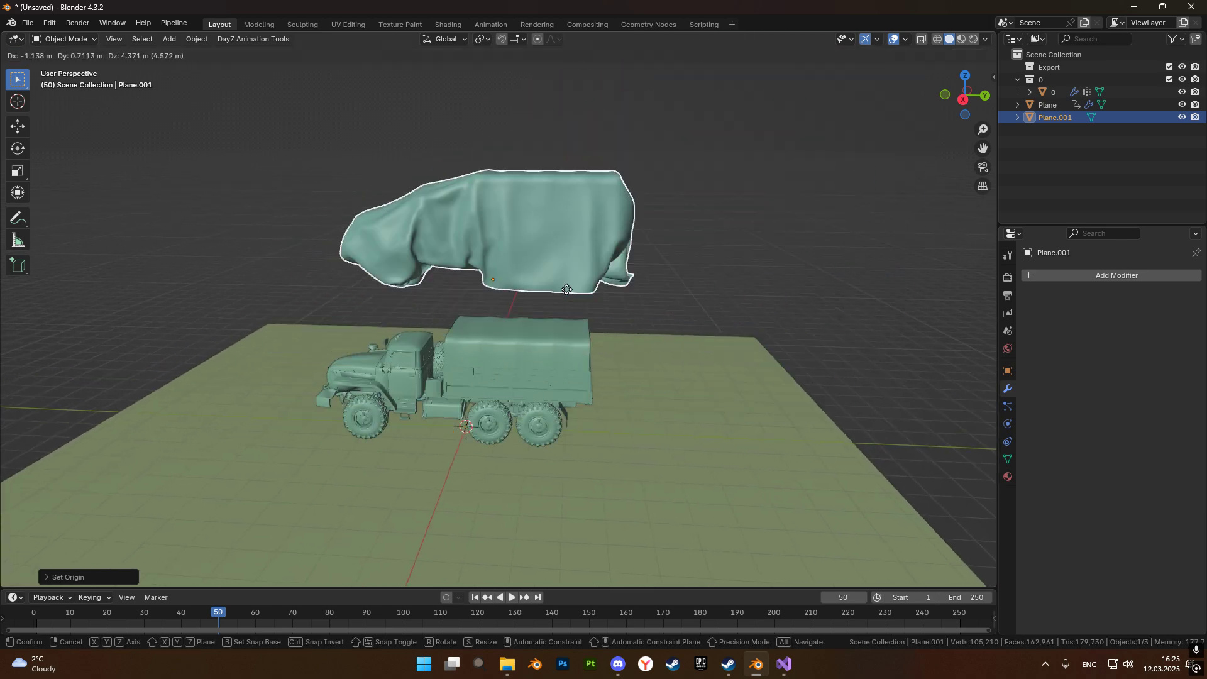
click(613, 300)
middle_drag(614, 300, 639, 303)
key(ctrl+z)
Examine the cover's folds up close and its mesh density in Edit Mode, and return to Object Mode.
scroll(548, 481, up, 6)
middle_drag(548, 481, 690, 201)
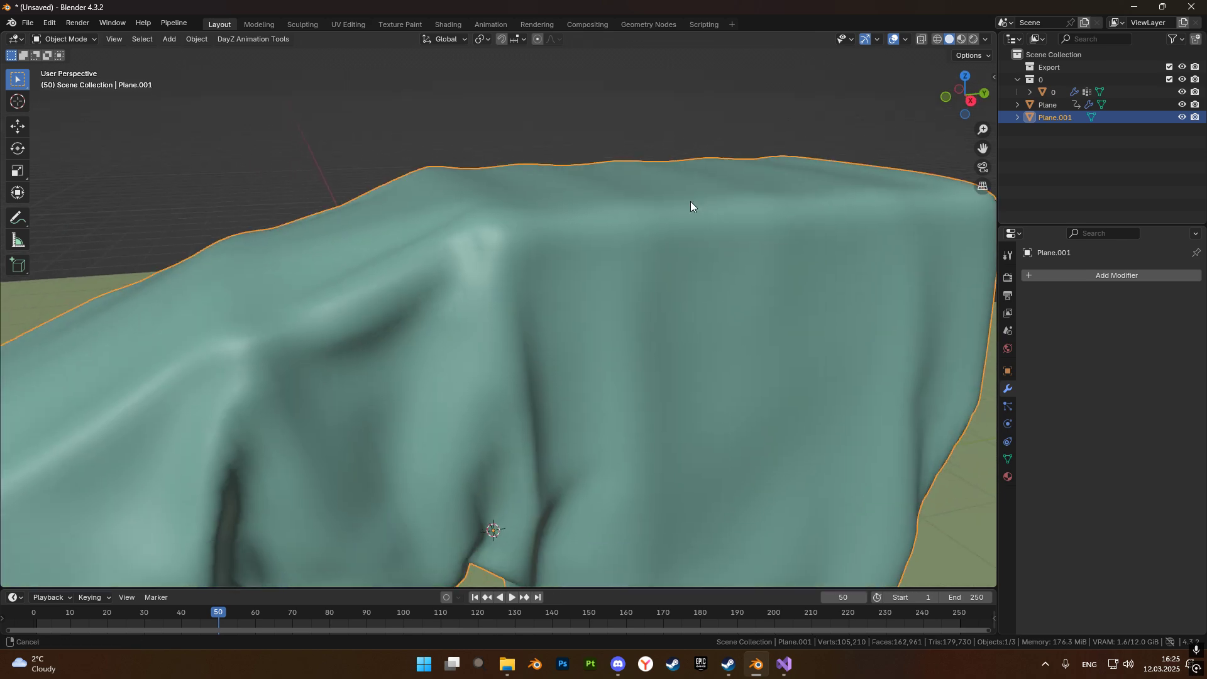
scroll(690, 202, down, 6)
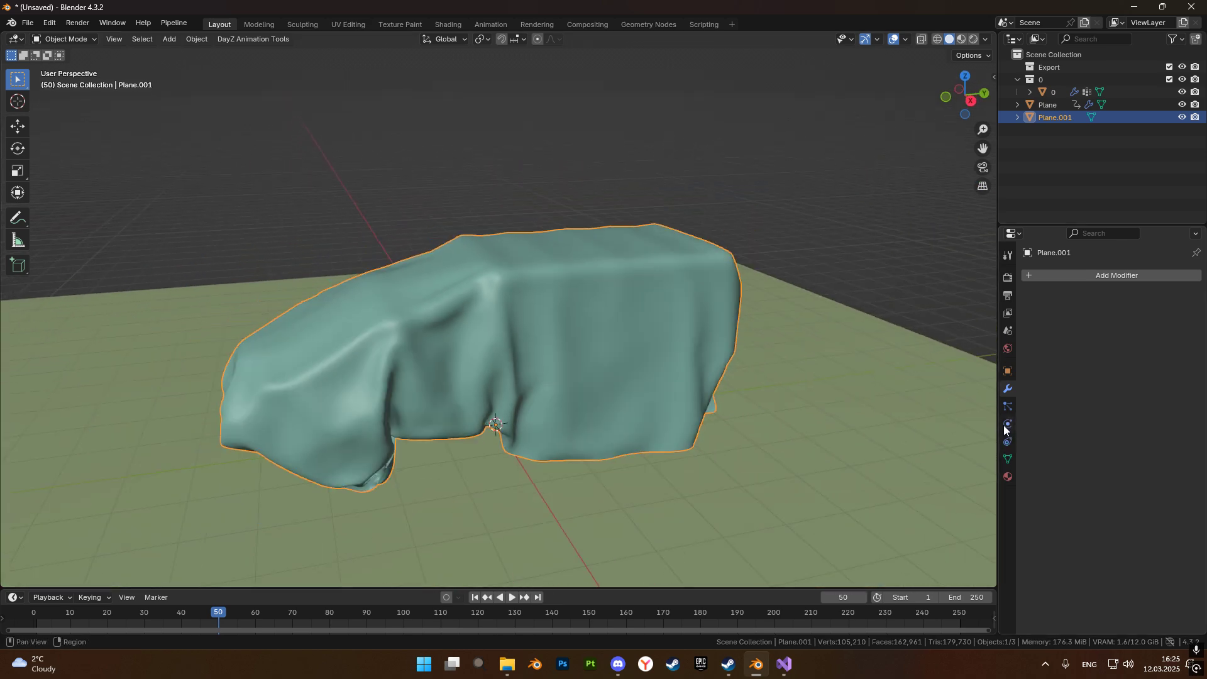
click(1060, 277)
text(d)
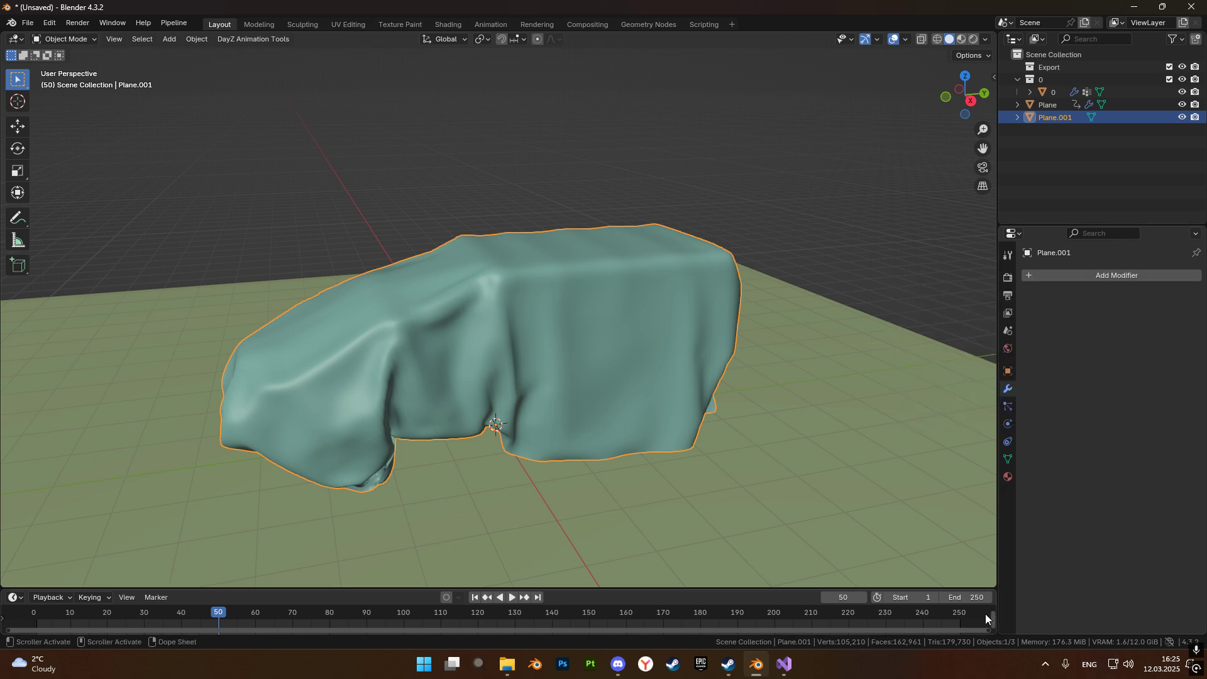
key(Tab)
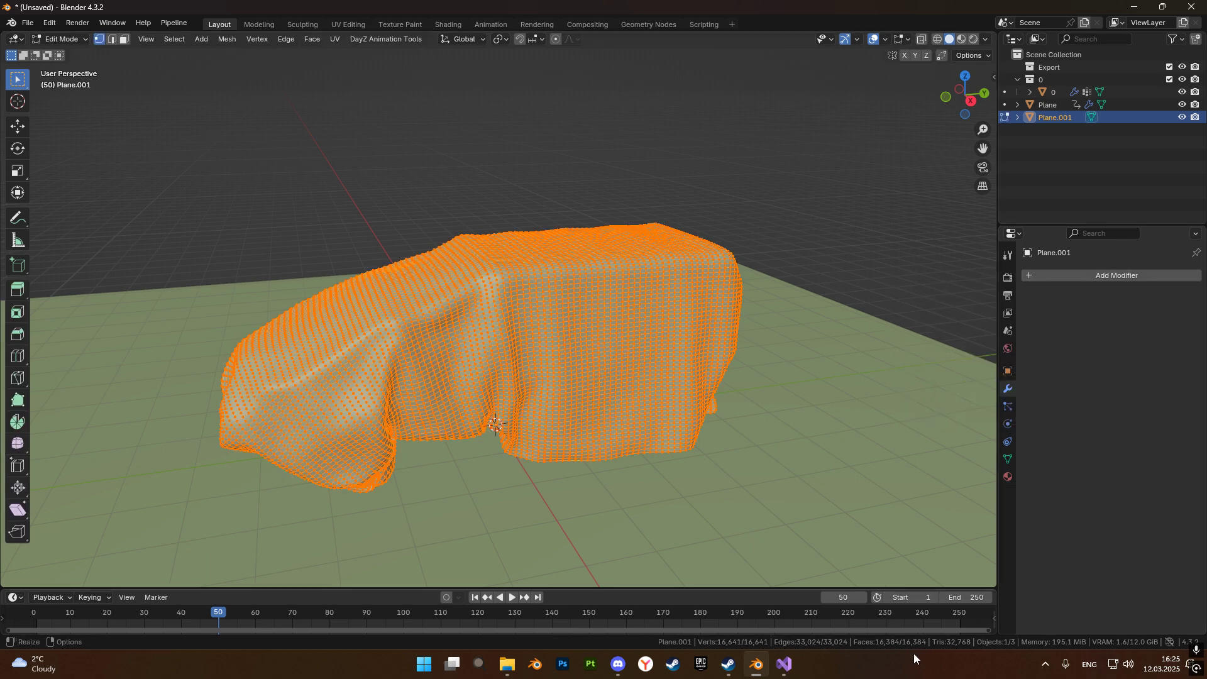
key(Tab)
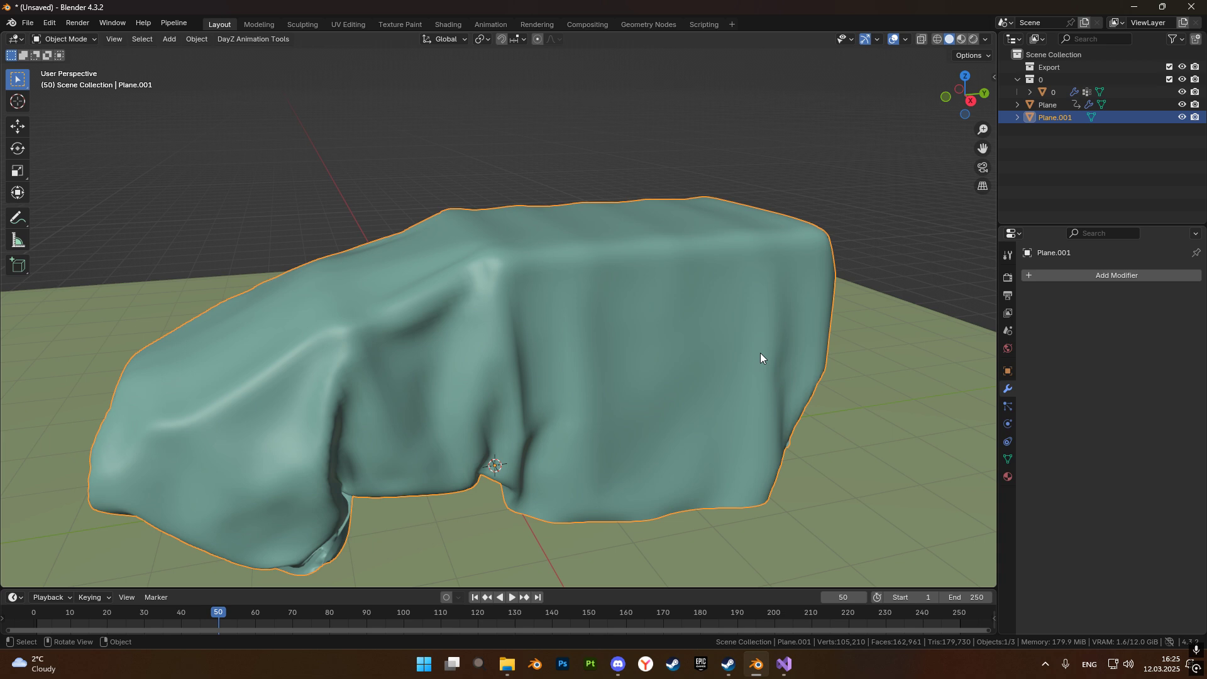
Add a Decimate modifier to the cover in Un-Subdivide mode with 1 iteration.
click(1137, 276)
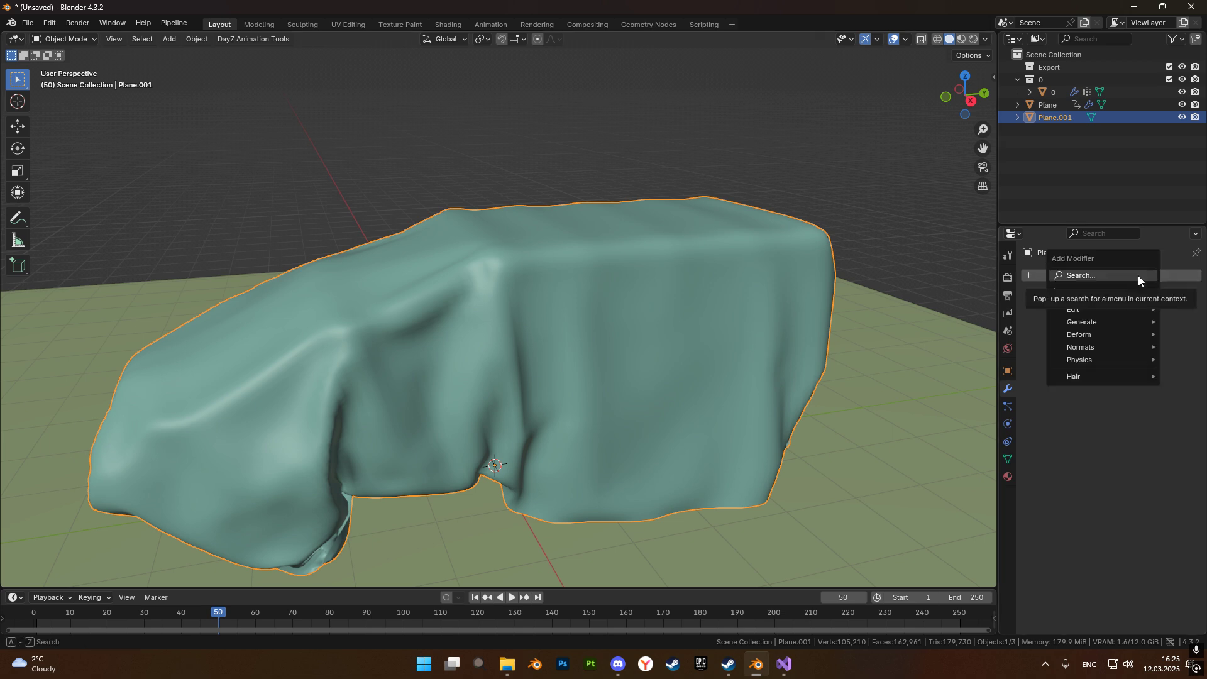
text(de)
click(970, 299)
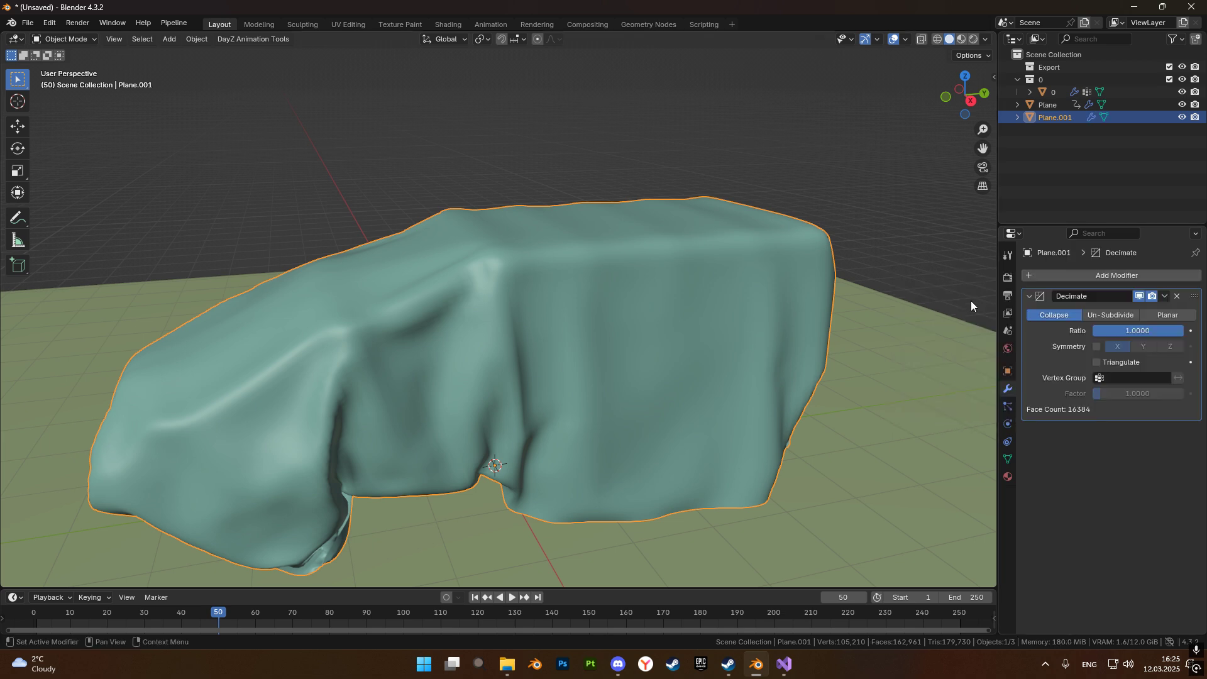
click(1112, 316)
middle_drag(233, 380, 461, 382)
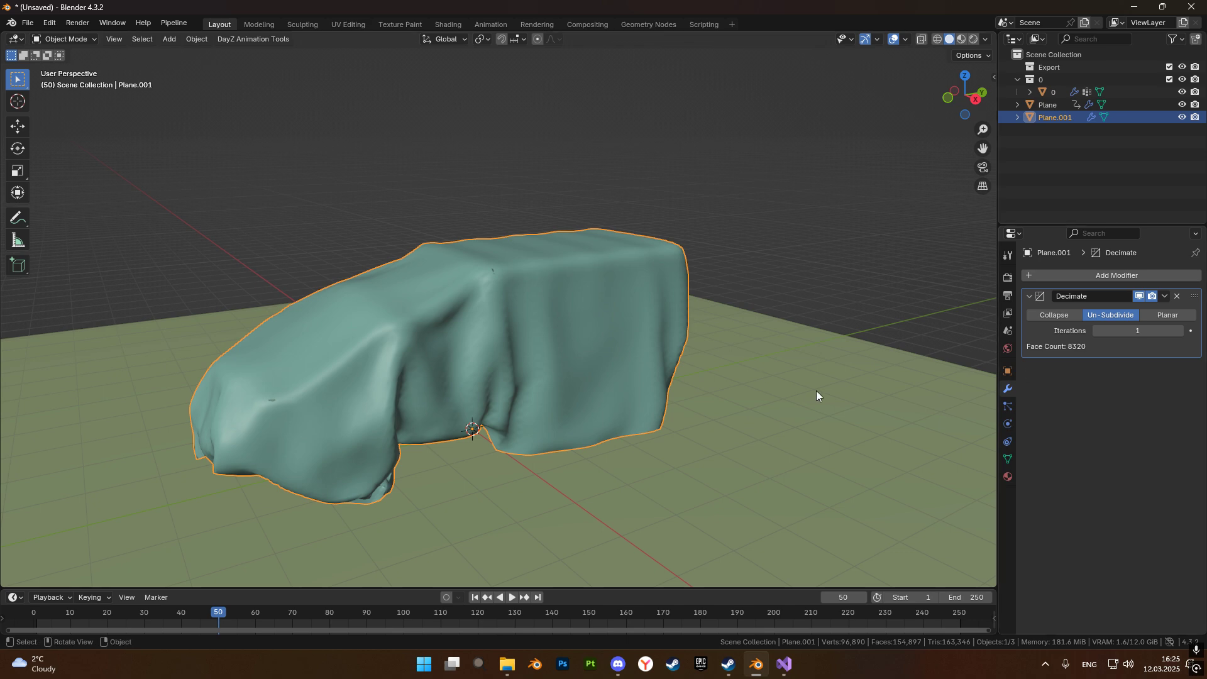
Duplicate the cover Plane.001 three times in place.
click(1055, 149)
click(1051, 116)
click(1036, 142)
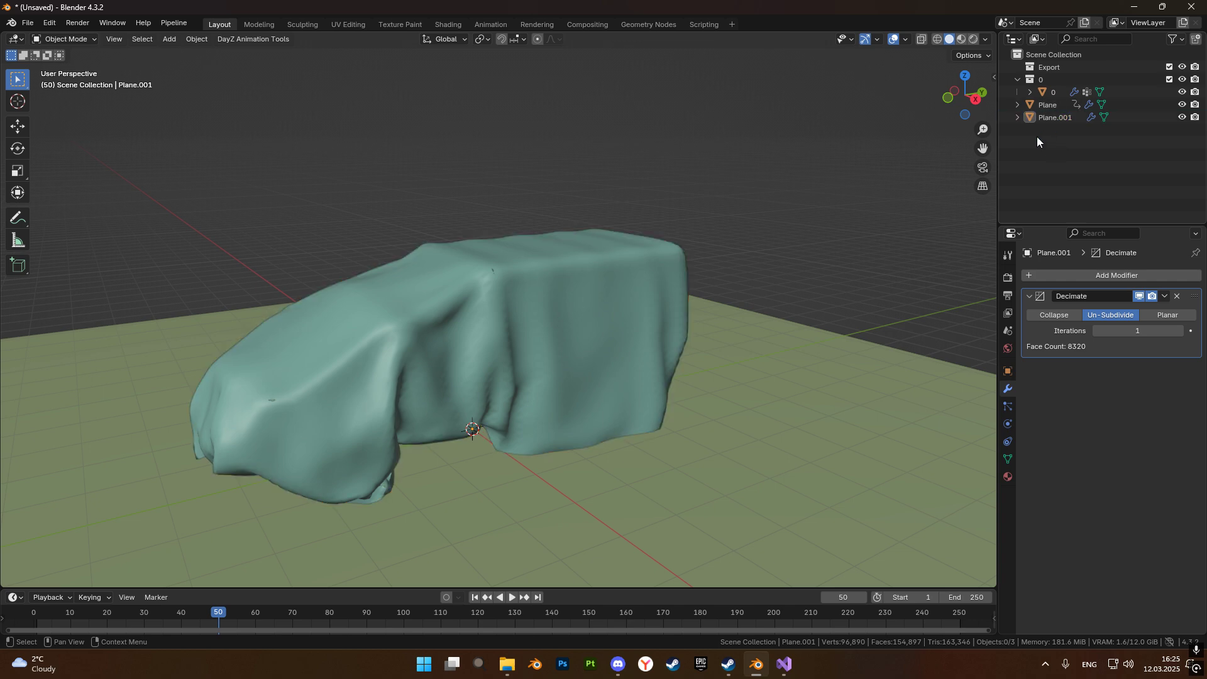
click(1054, 118)
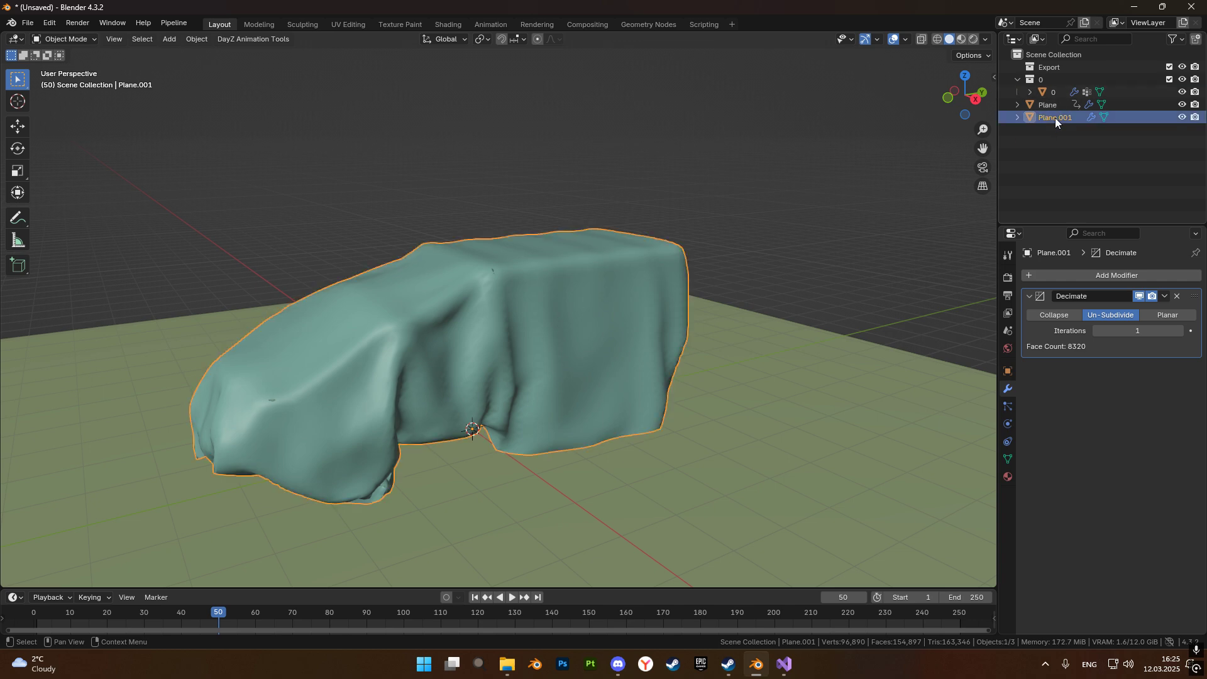
key(shift+d)
key(Escape)
key(shift+d)
key(Escape)
key(shift+d)
key(Escape)
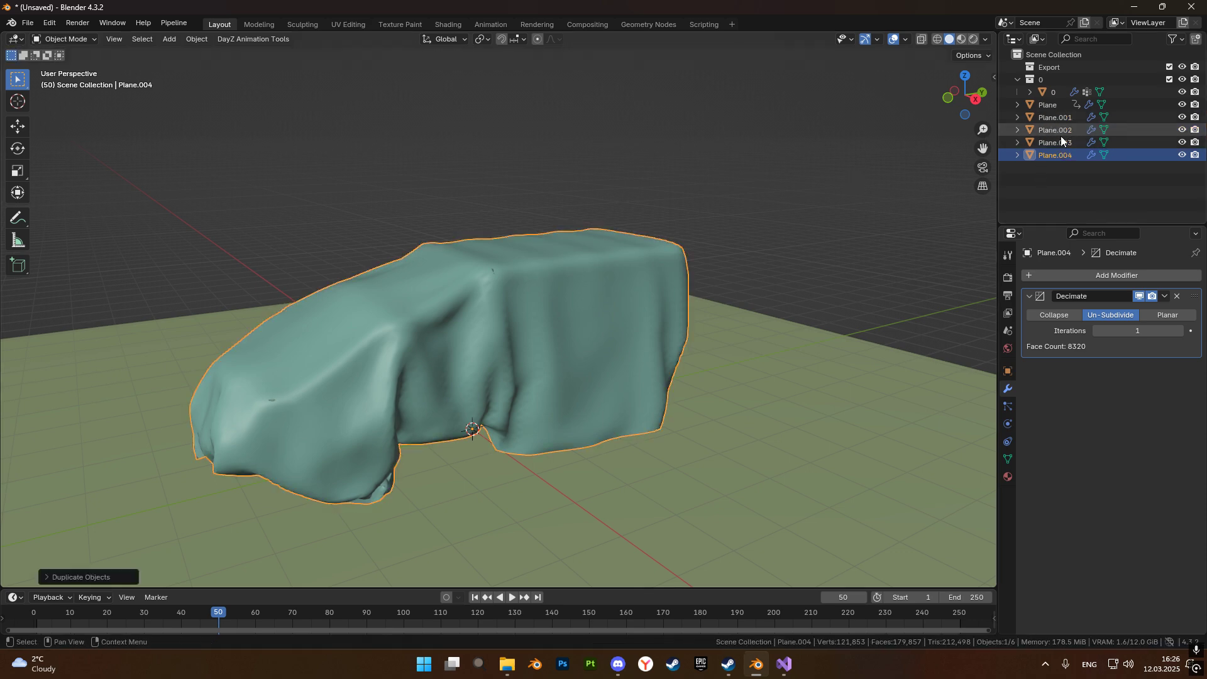
Set the Un-Subdivide iterations of Plane.004 to 4, compare the Decimate settings of the copies and deselect everything.
click(1179, 331)
click(1179, 331)
click(1179, 331)
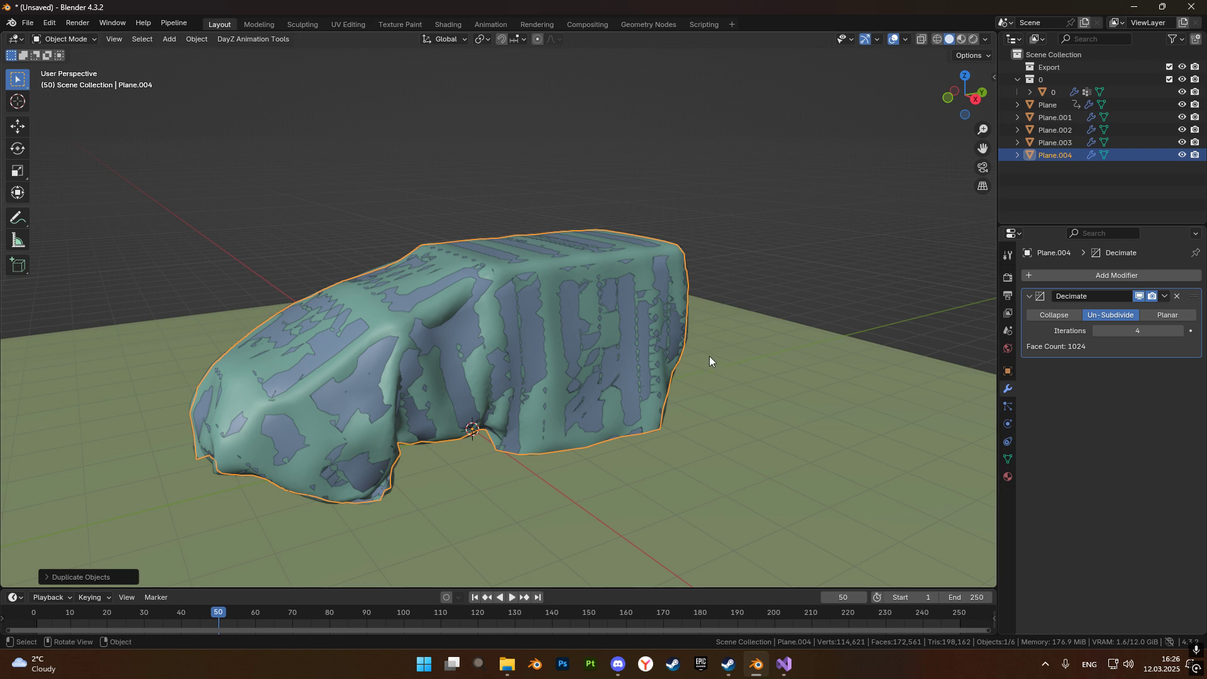
click(1064, 144)
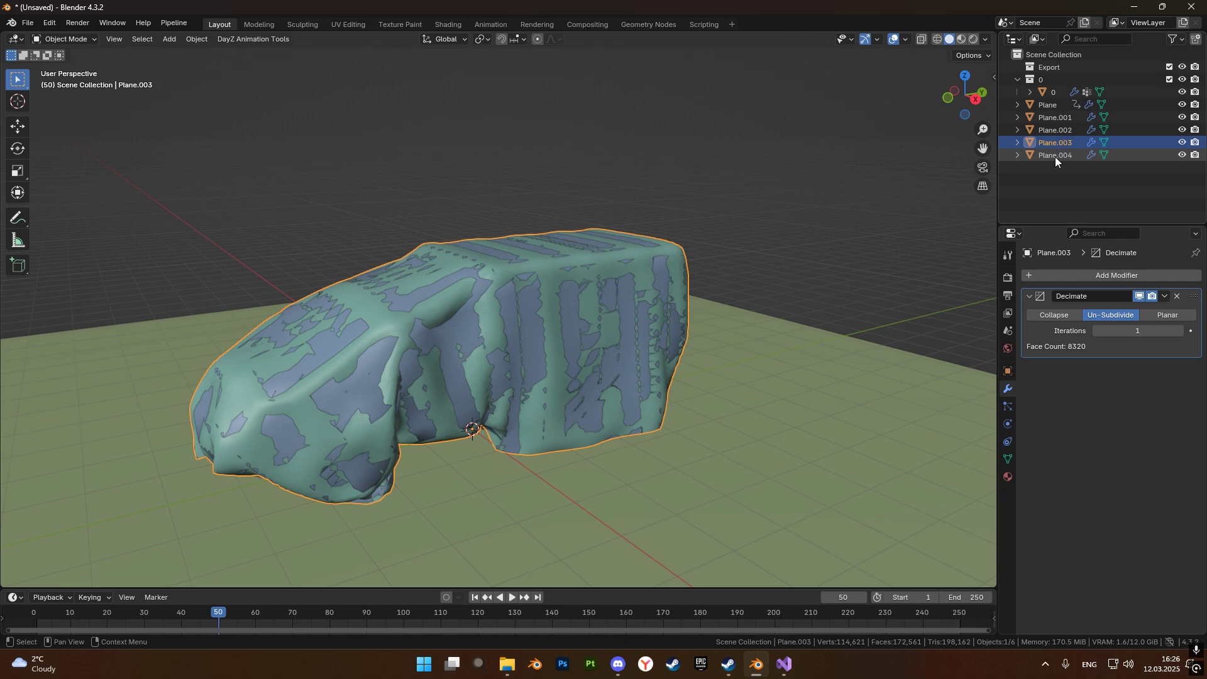
click(1046, 118)
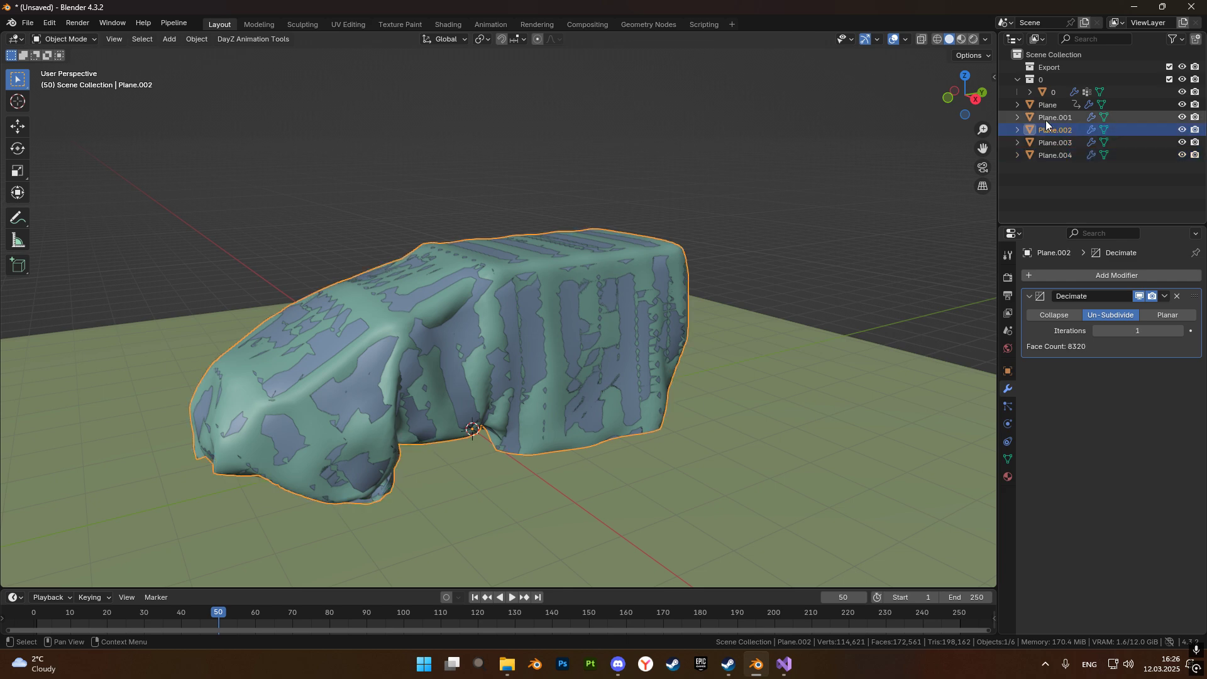
click(1053, 155)
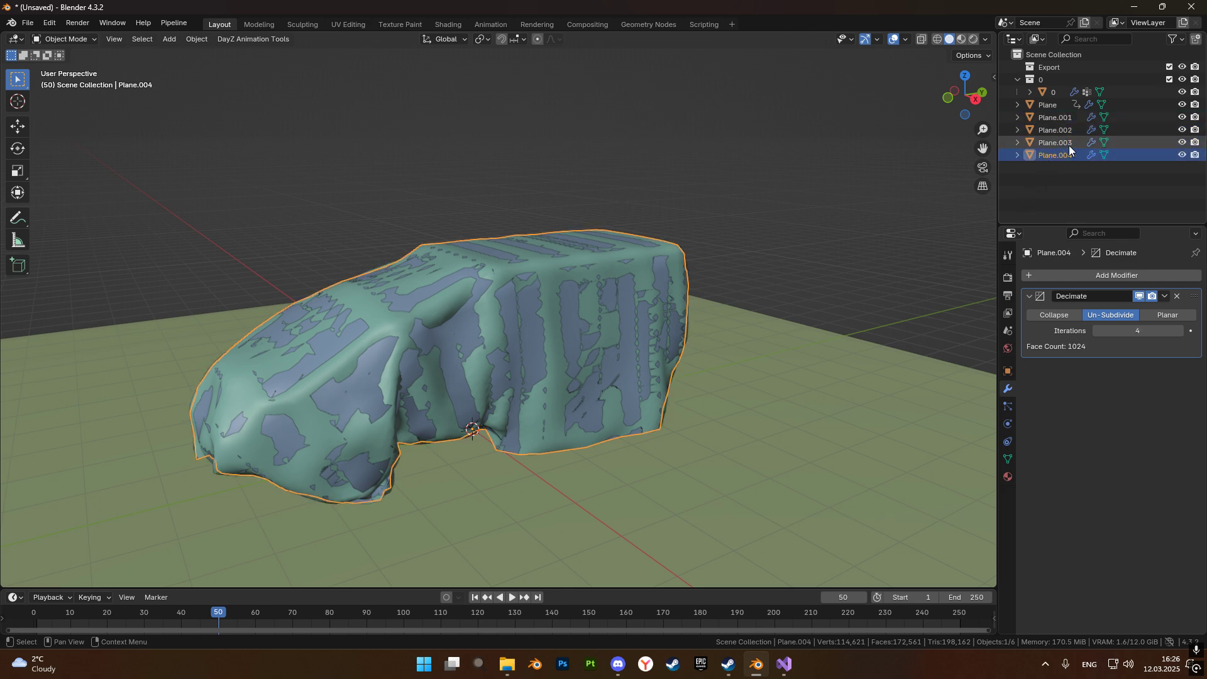
click(1063, 172)
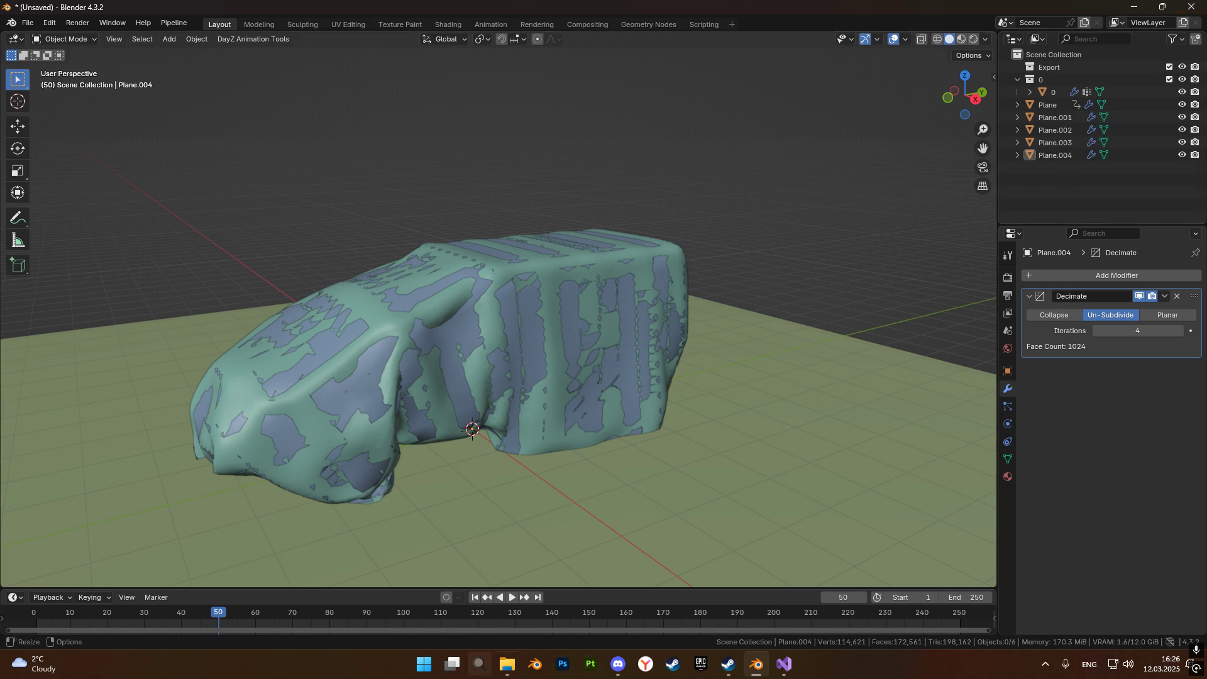
Switch to File Explorer and open Ural4320.p3d from the VehicleCover models folder in Object Builder.
click(506, 663)
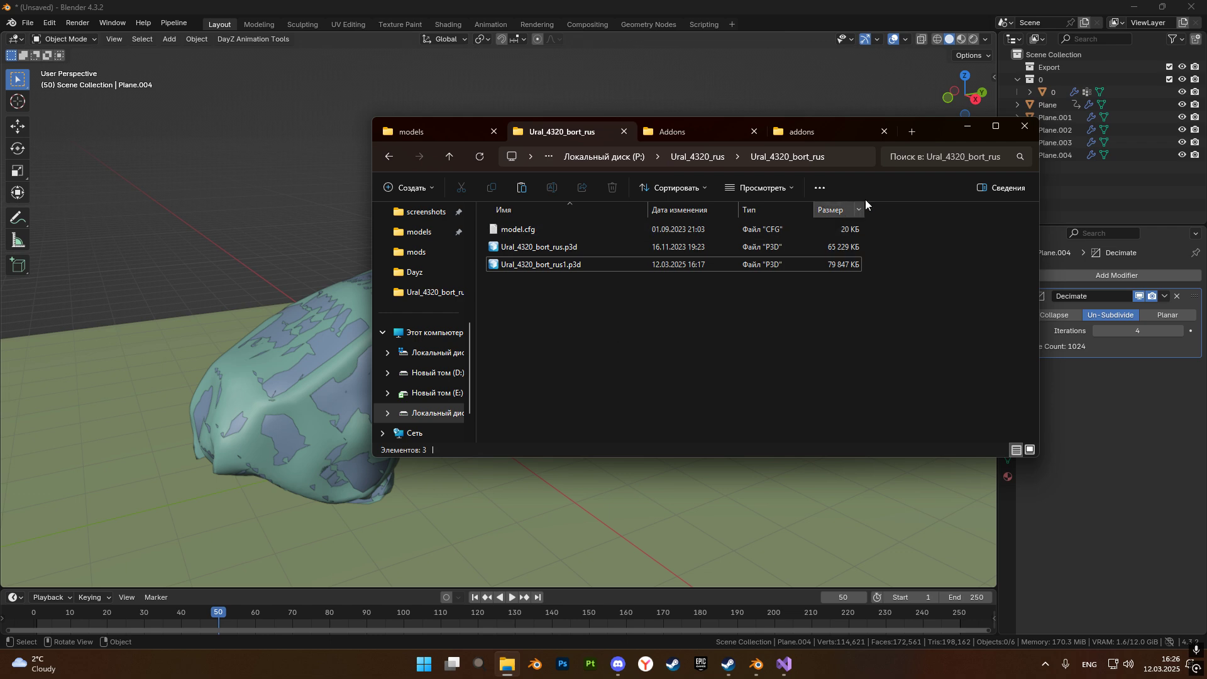
click(967, 126)
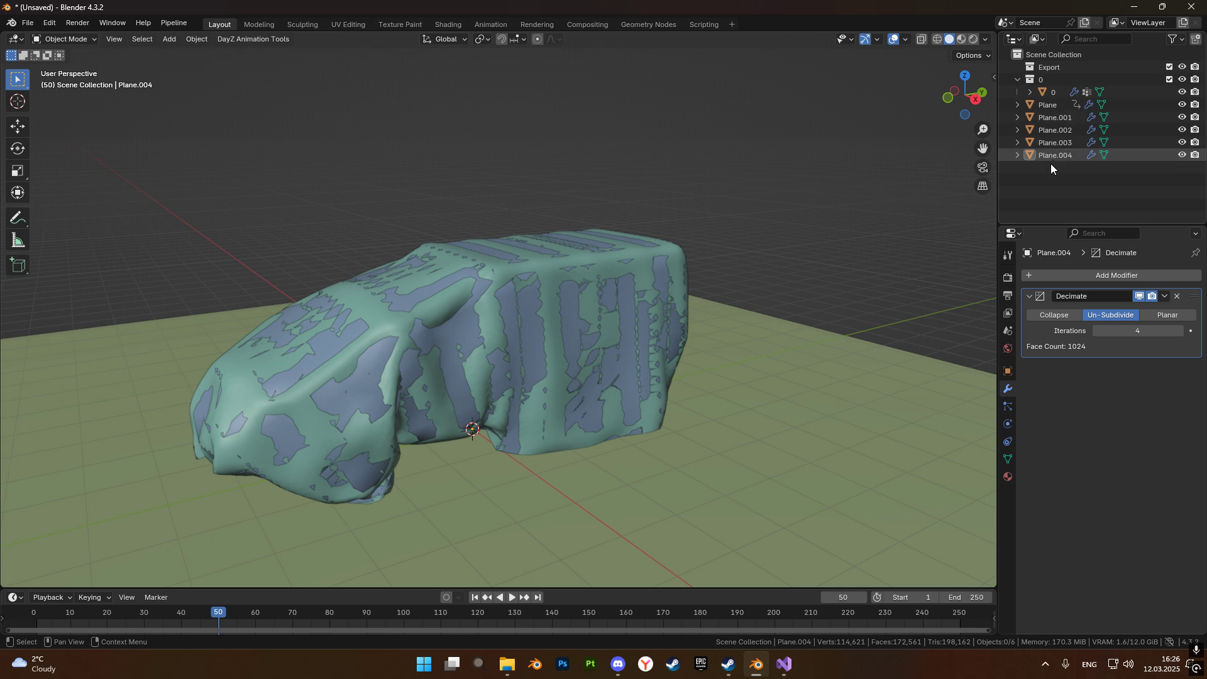
click(508, 664)
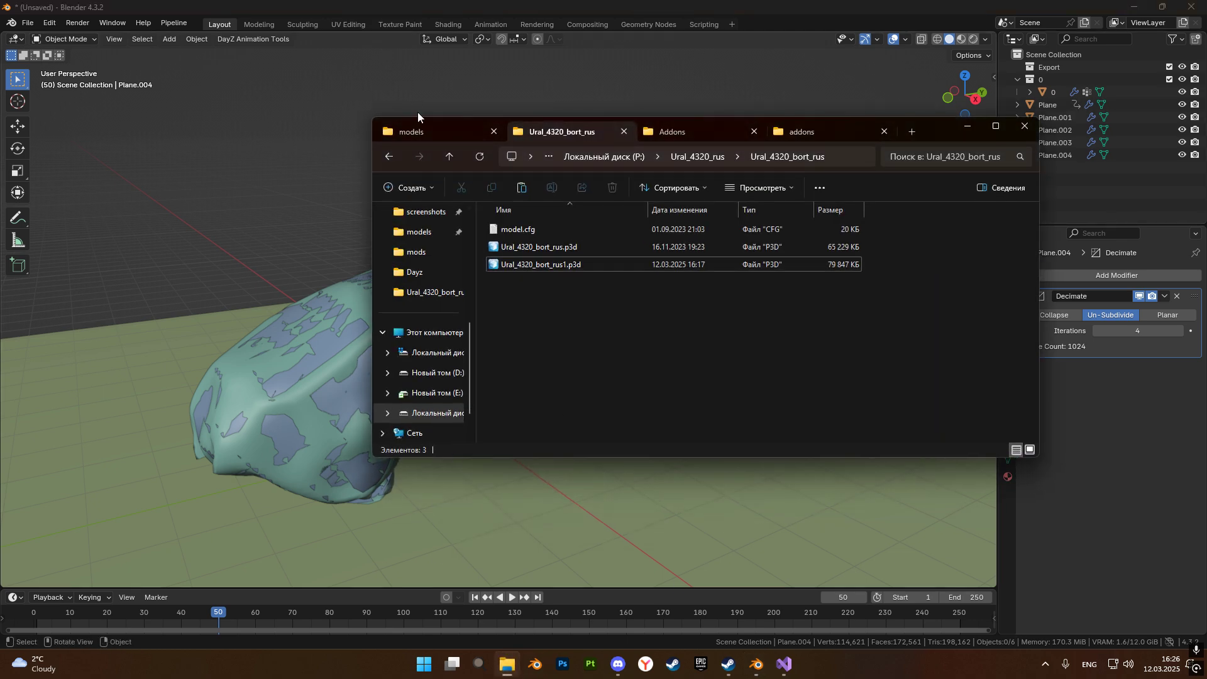
click(415, 131)
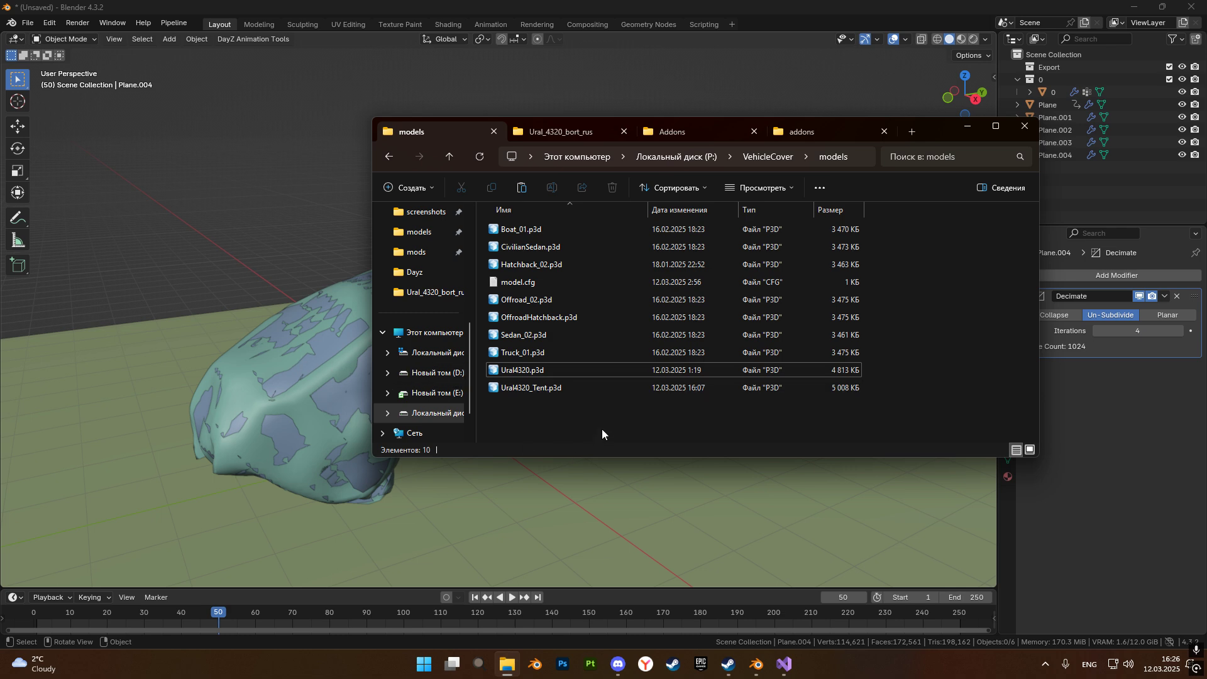
right_click(563, 372)
click(511, 428)
drag(939, 133, 886, 393)
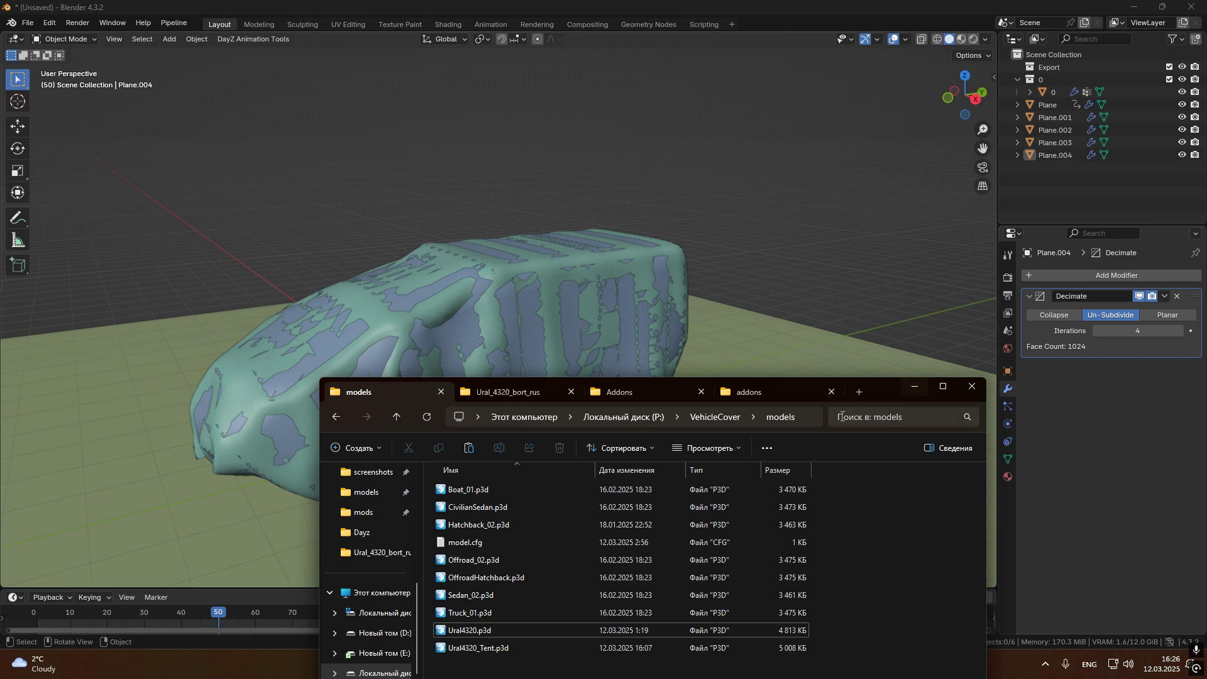
drag(892, 391, 951, 180)
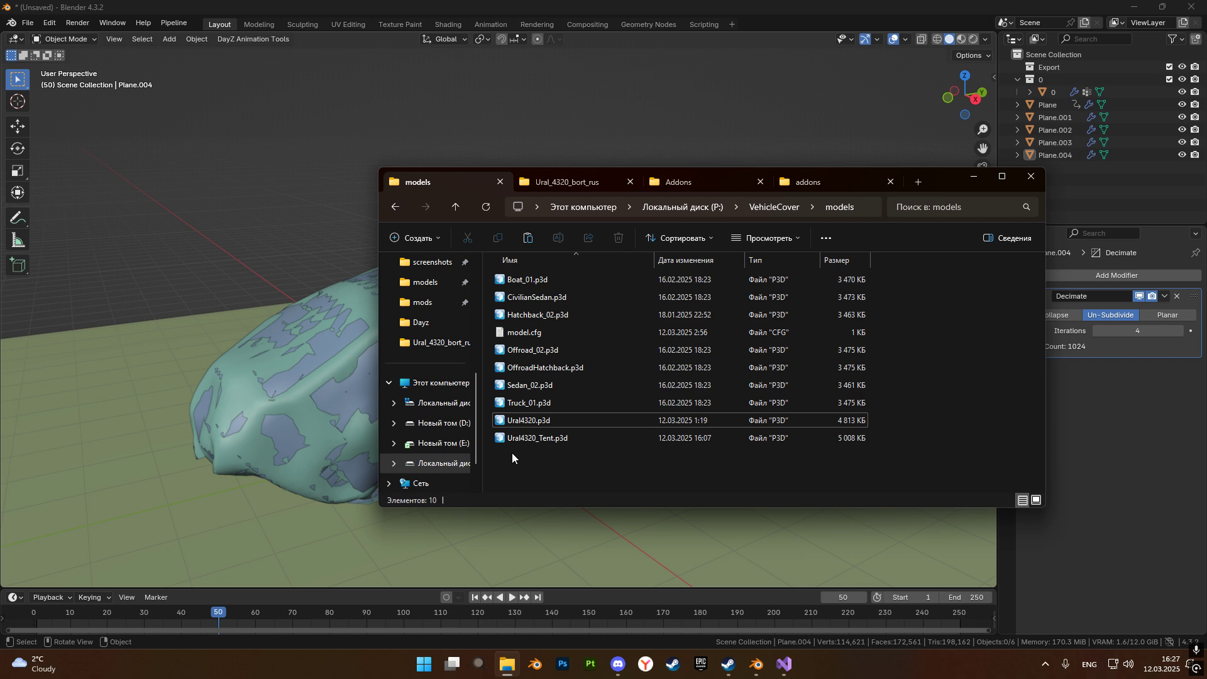
double_click(517, 422)
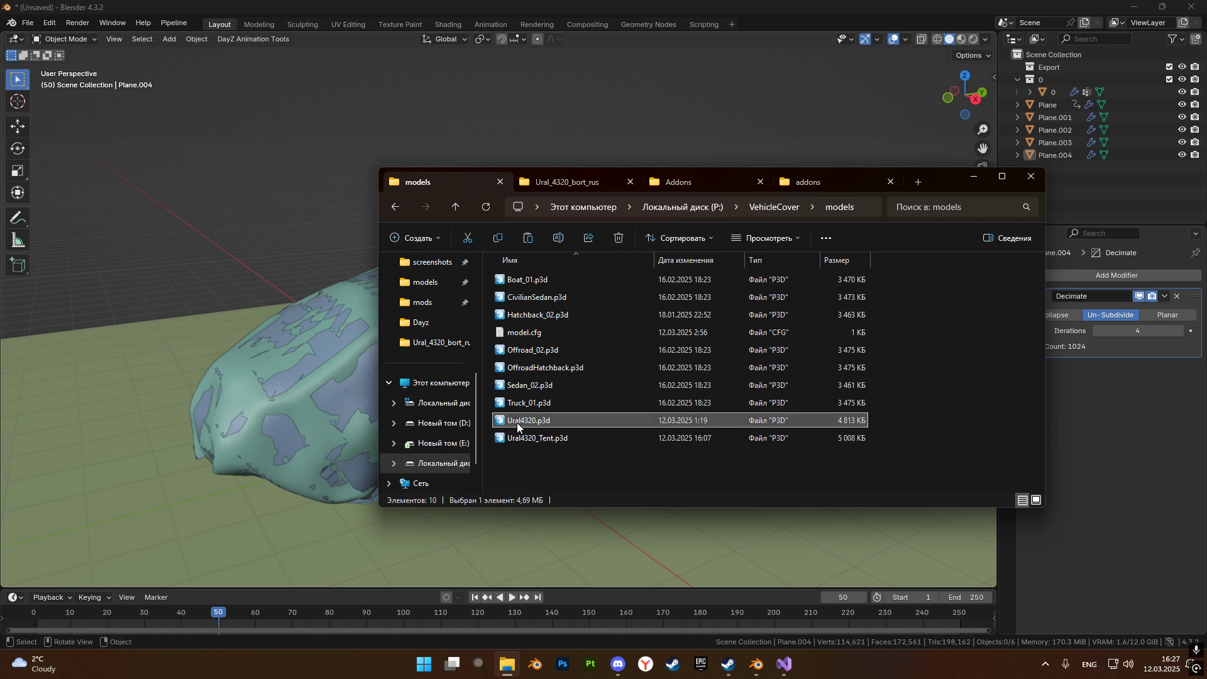
scroll(706, 344, up, 5)
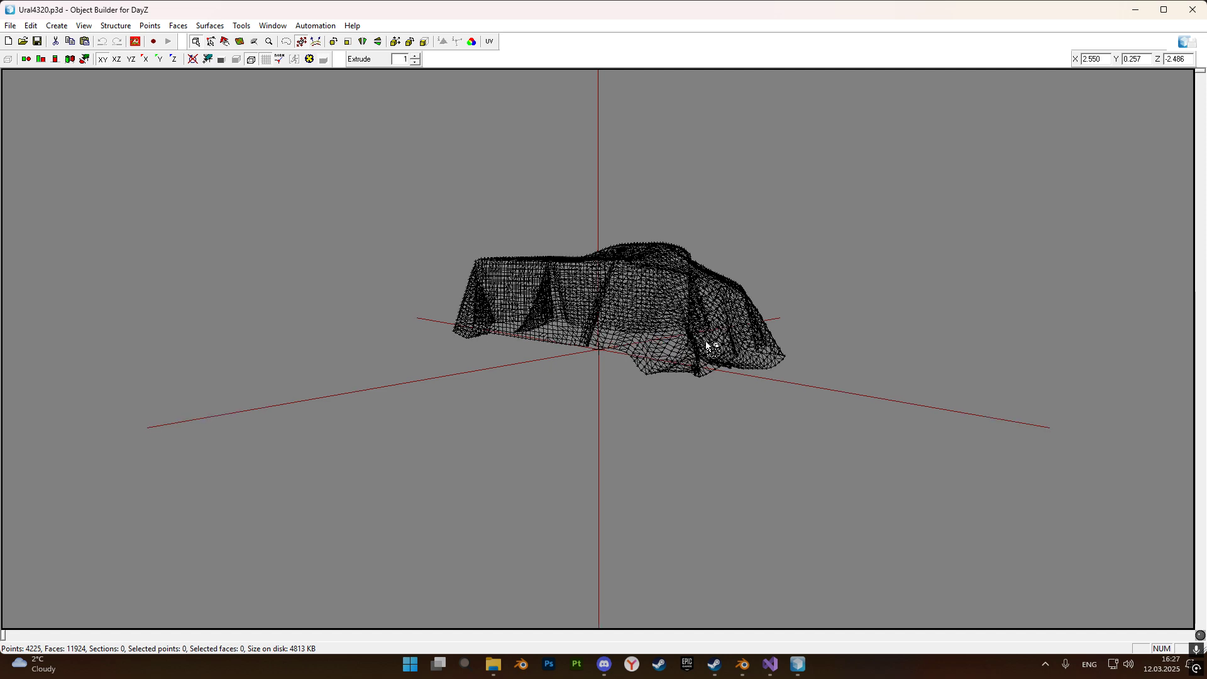
Open Ural4320_Tent.p3d from the same models folder in Object Builder.
click(493, 664)
double_click(560, 440)
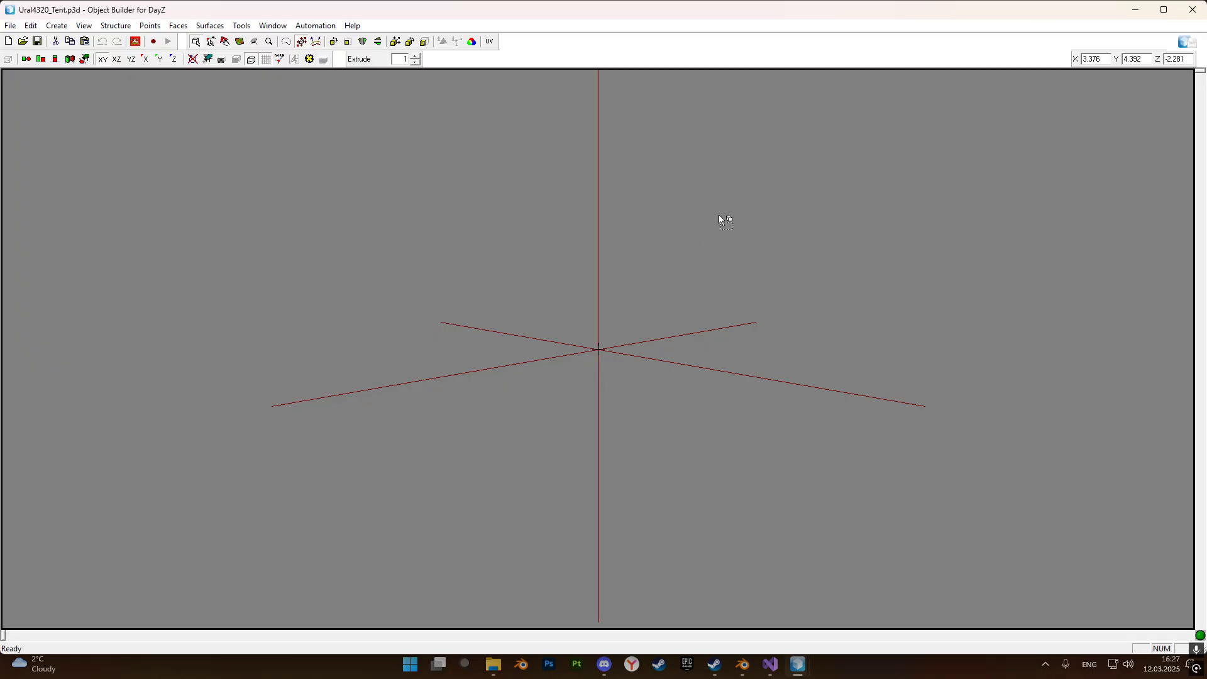
scroll(706, 253, up, 6)
click(857, 125)
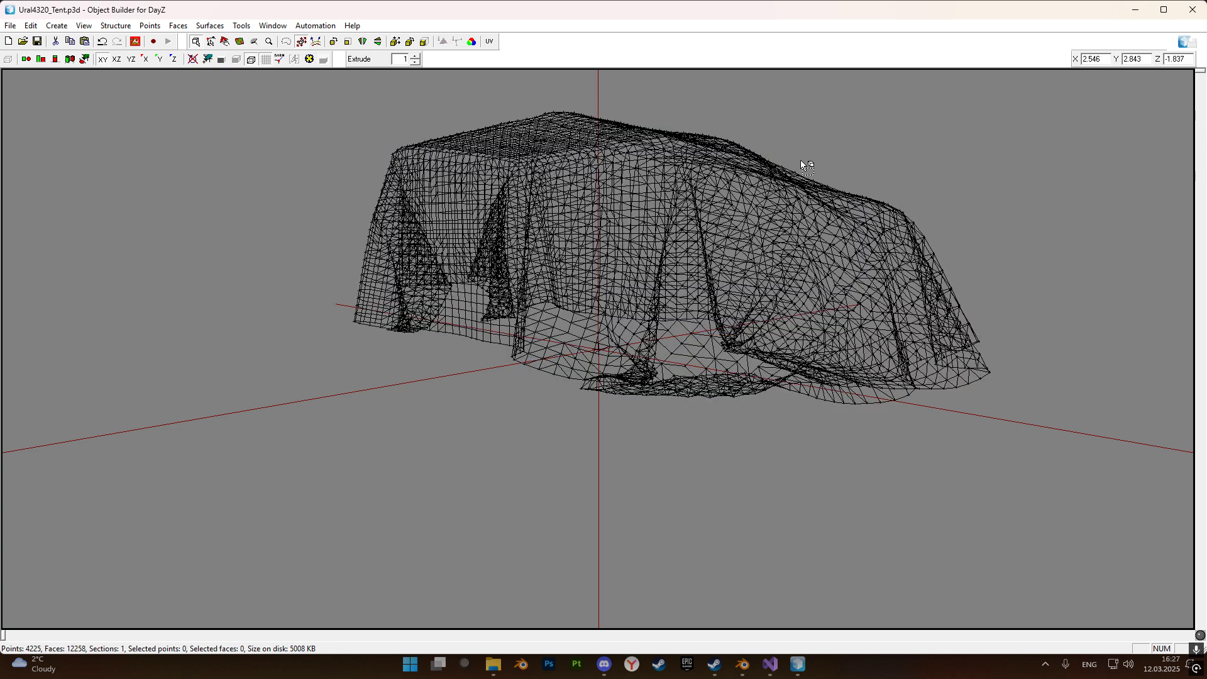
Display the tent cover as a textured solid, view it from the front side and compare it with the cover in Blender.
click(309, 59)
click(221, 60)
scroll(473, 174, up, 1)
scroll(781, 237, down, 3)
mouse_move(781, 236)
middle_down()
mouse_move(805, 237)
mouse_move(801, 227)
middle_up()
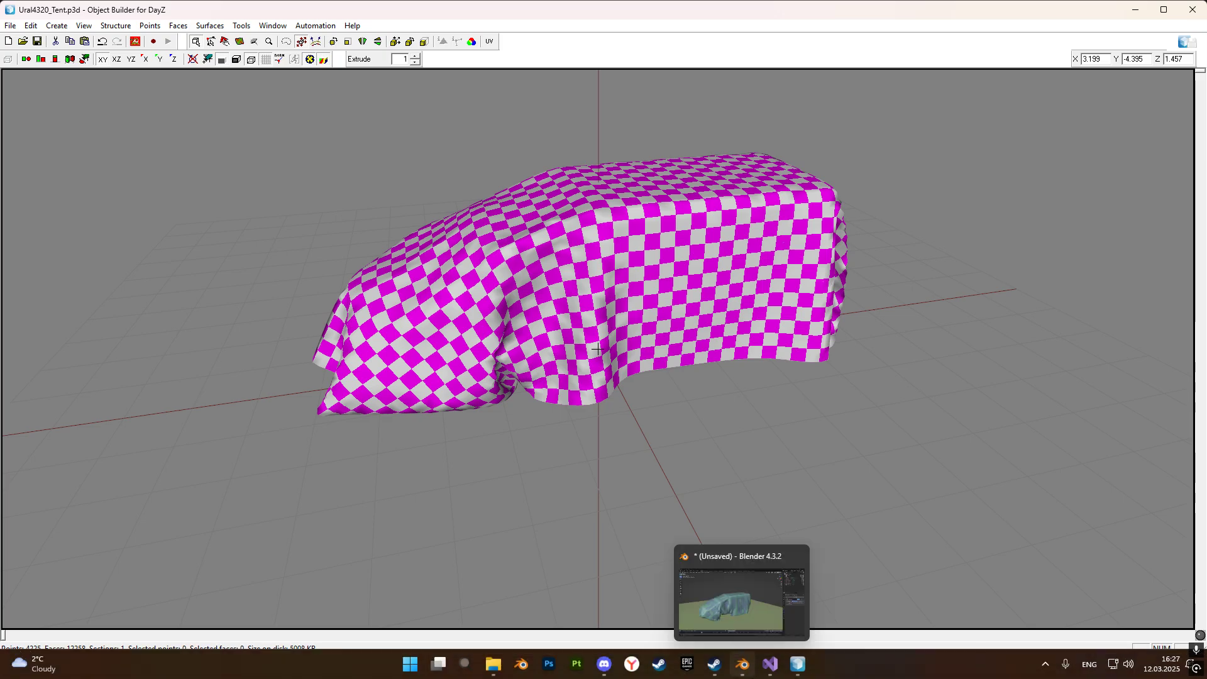
click(746, 669)
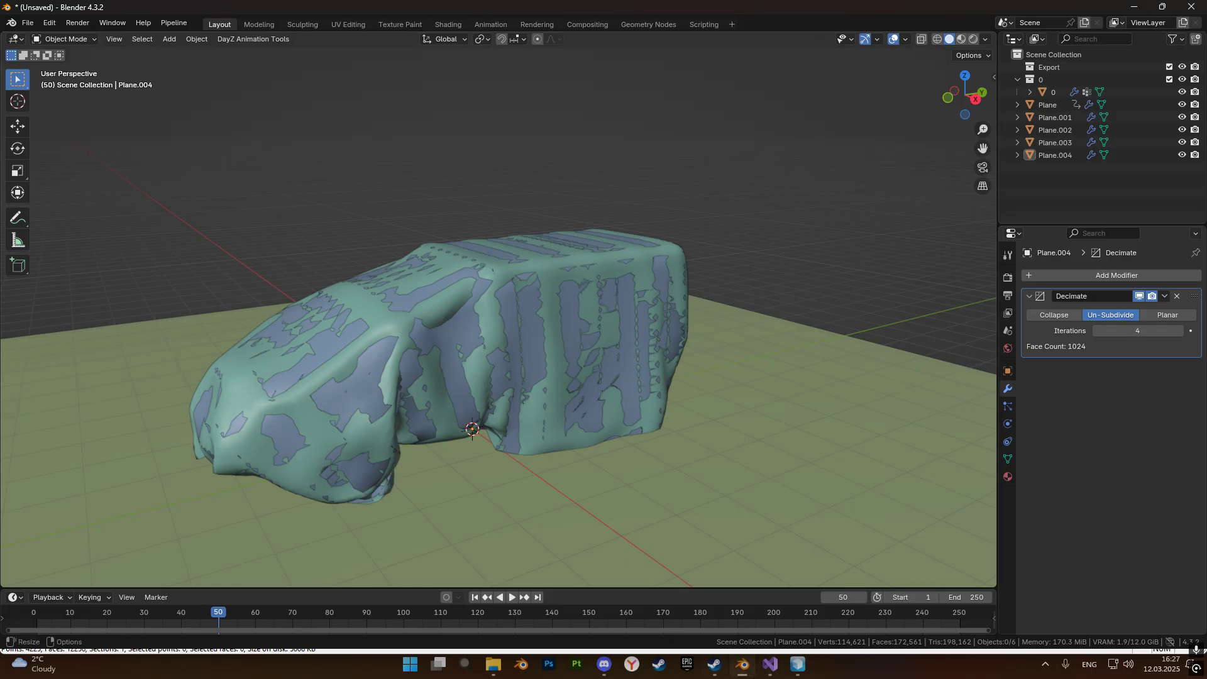
key(alt+Tab)
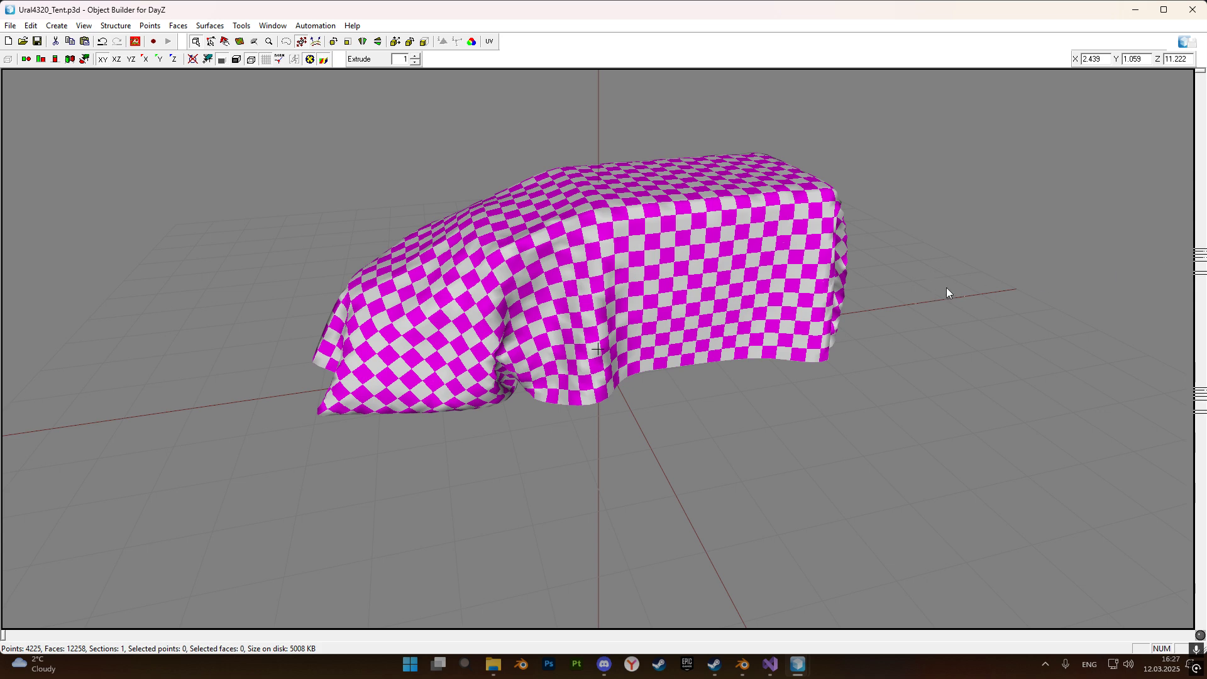
Switch the tent cover to its Geometry LOD and check its autocenter named property.
click(949, 349)
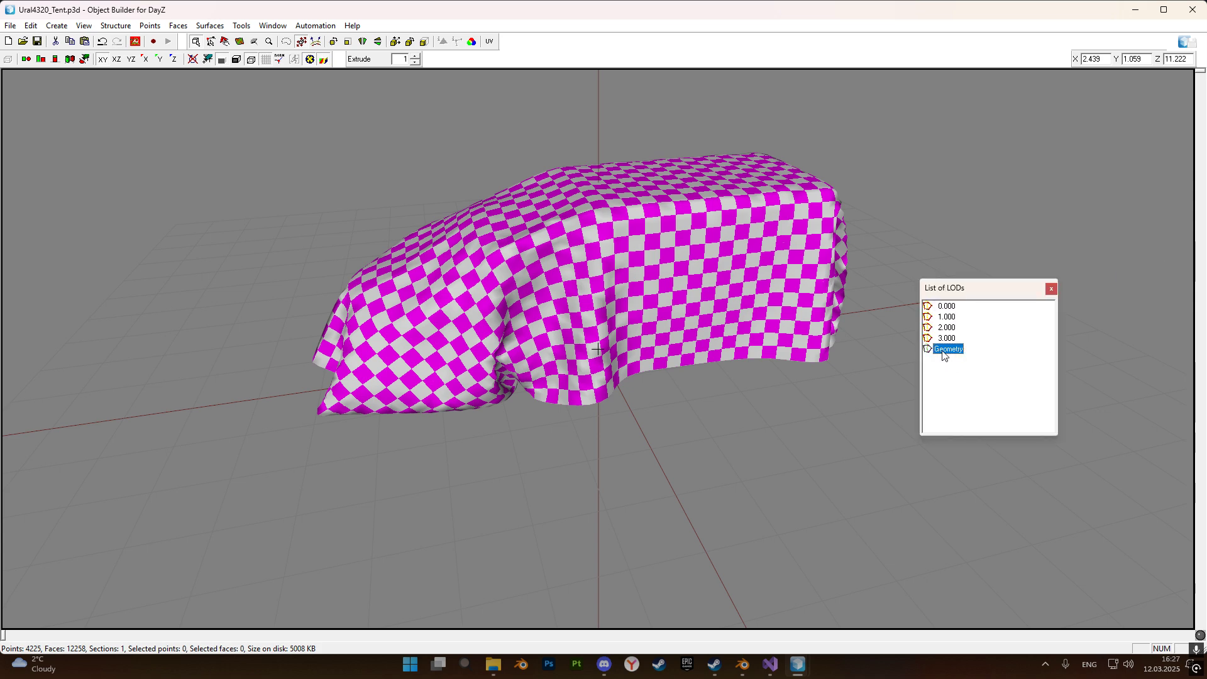
double_click(942, 350)
click(994, 223)
double_click(952, 350)
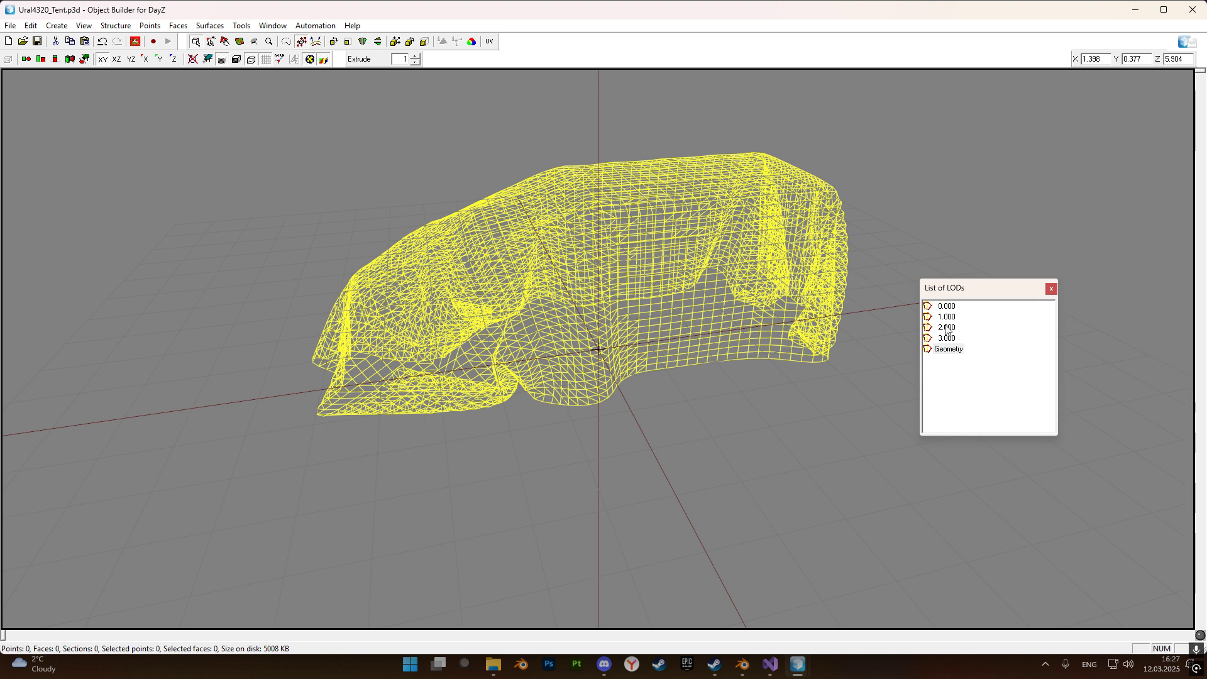
key(alt+p)
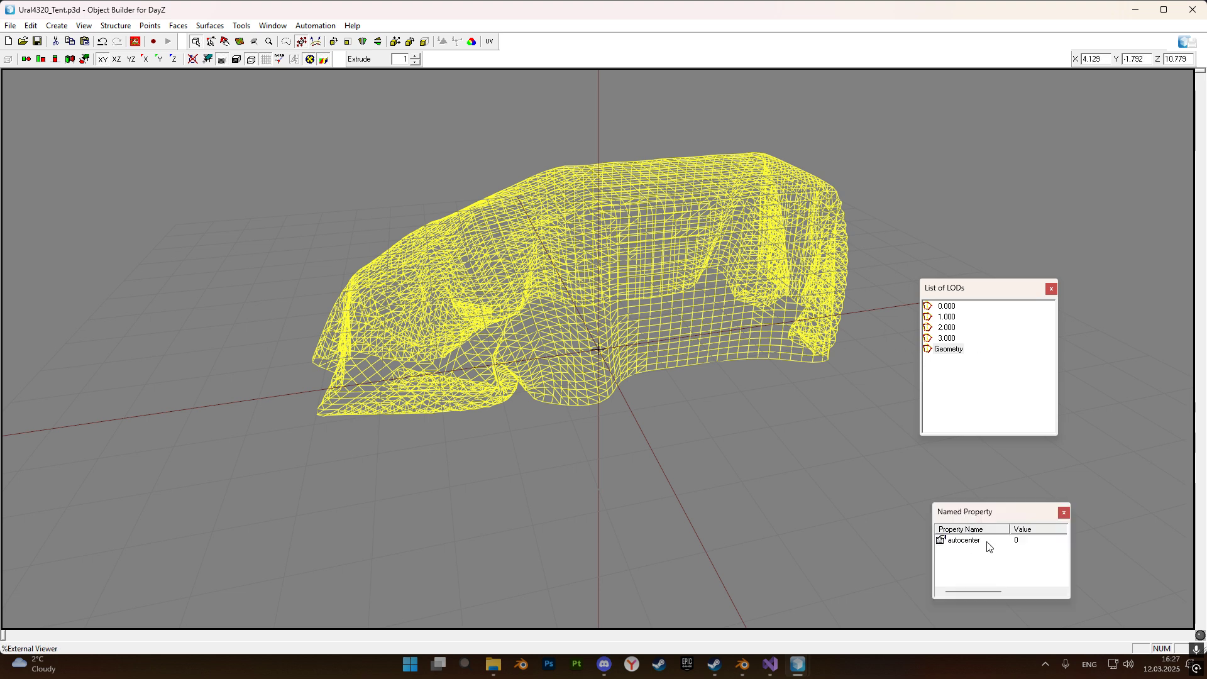
drag(963, 513, 1206, 518)
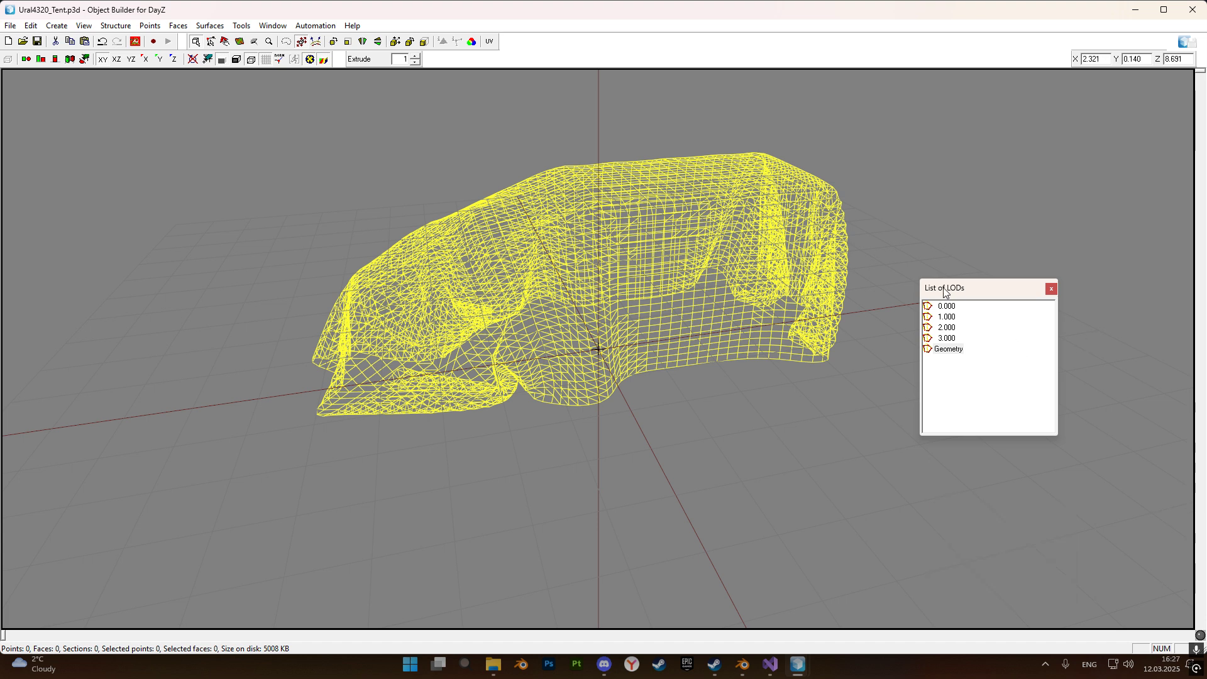
Return to the cover's textured LOD and highlight the faces of the camo named selection.
drag(945, 292, 1206, 290)
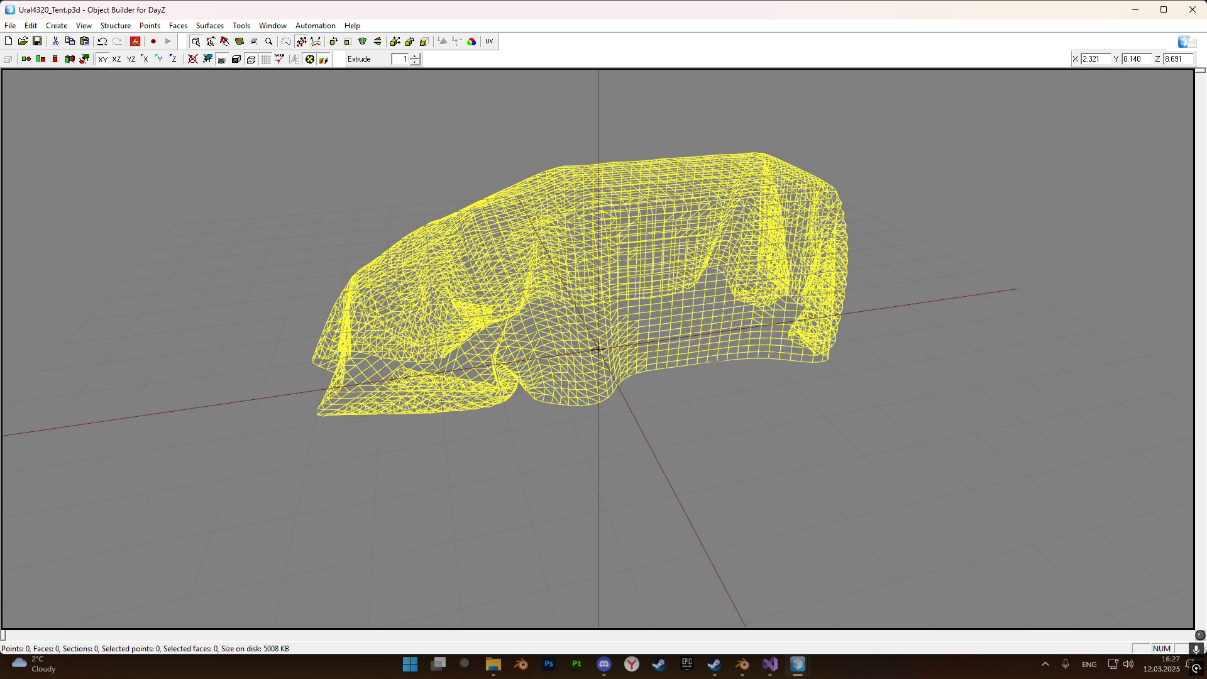
drag(1206, 170, 759, 192)
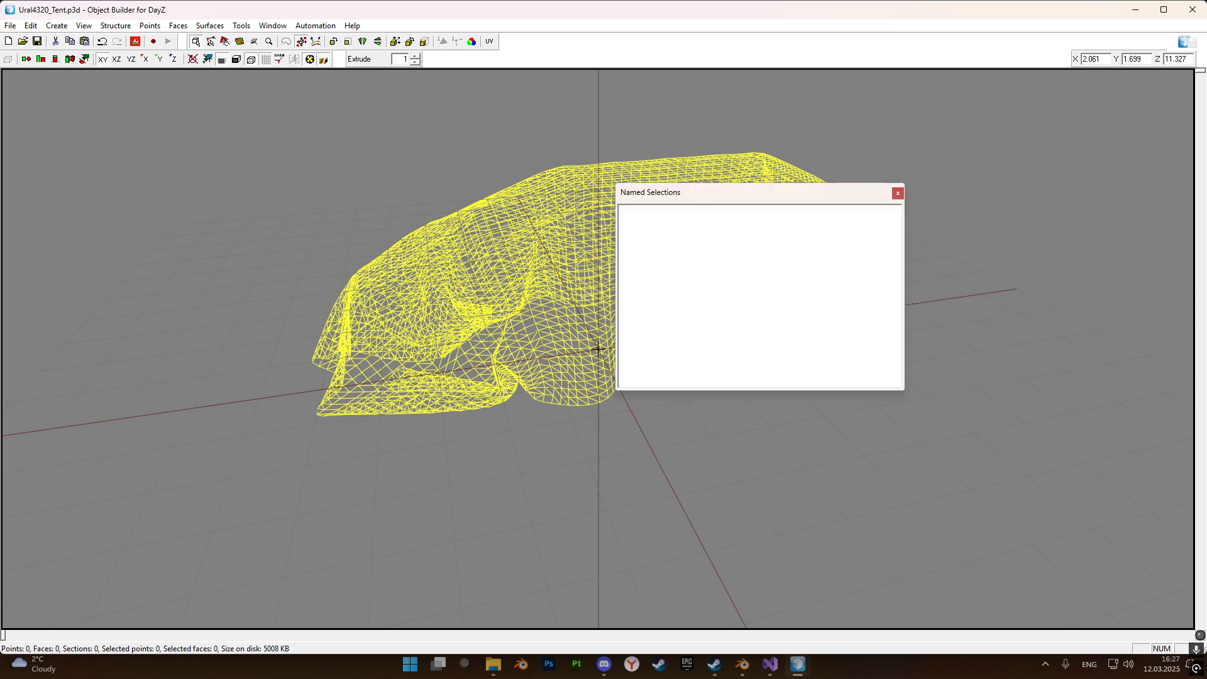
click(639, 210)
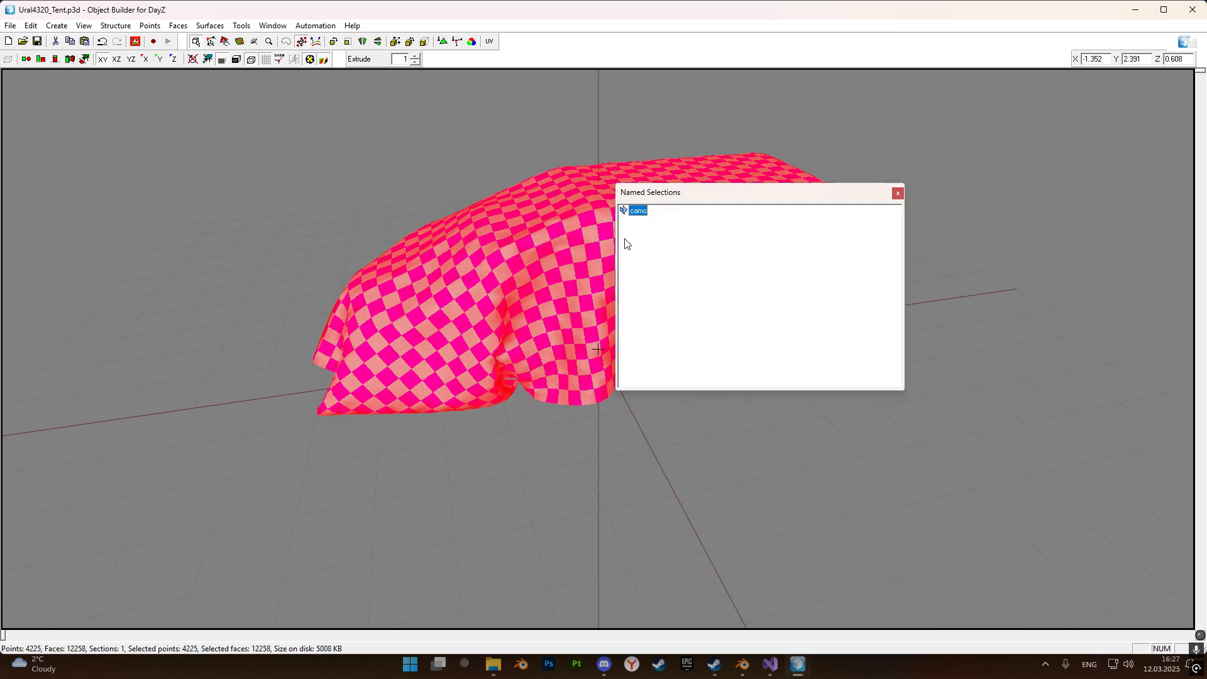
drag(649, 194, 1206, 176)
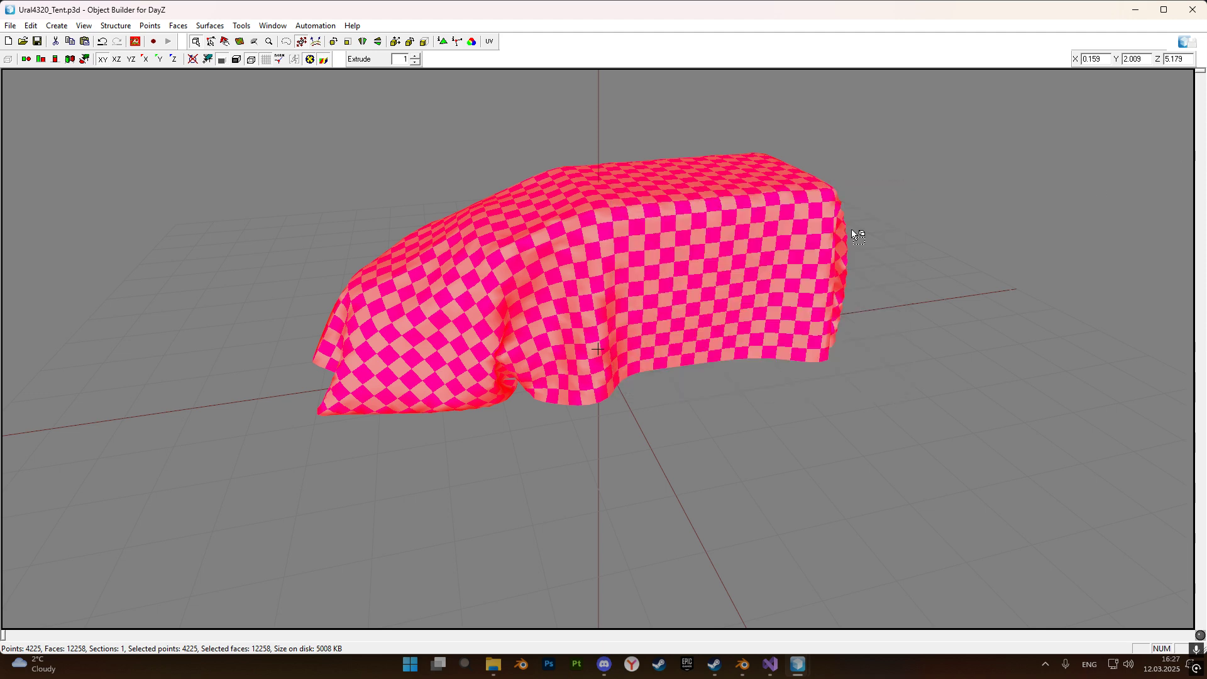
Select all faces of the cover and open their Face Properties to check the assigned texture and material.
click(956, 233)
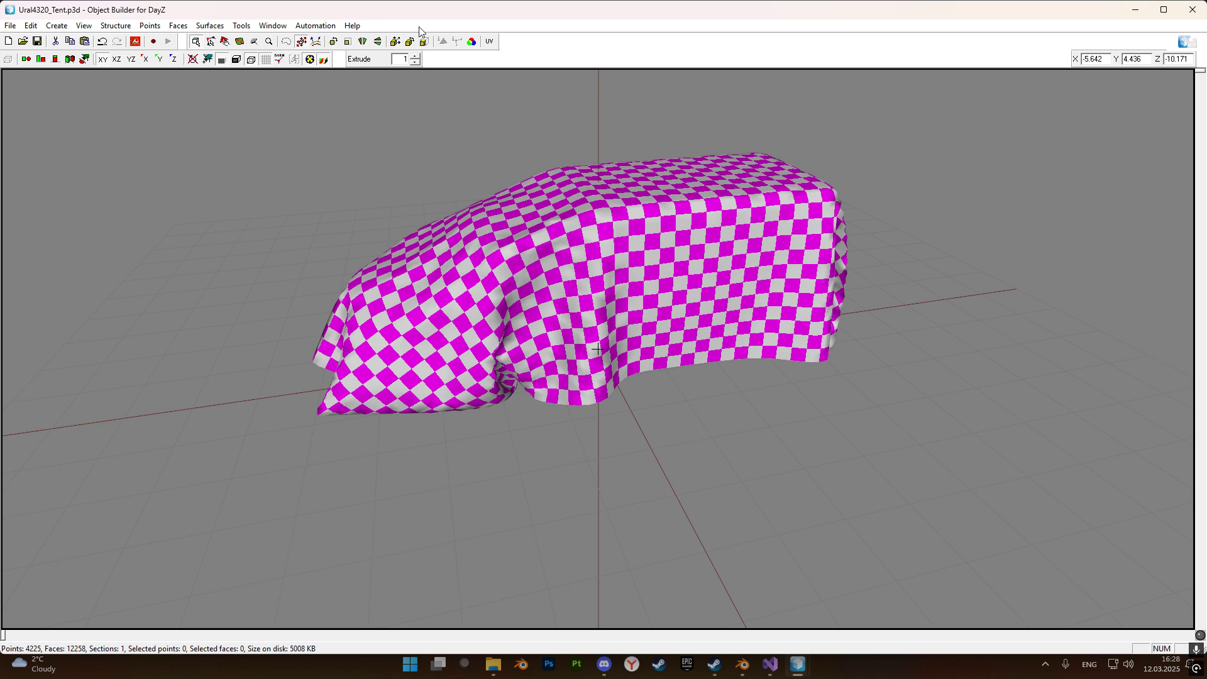
key(ctrl+a)
click(443, 42)
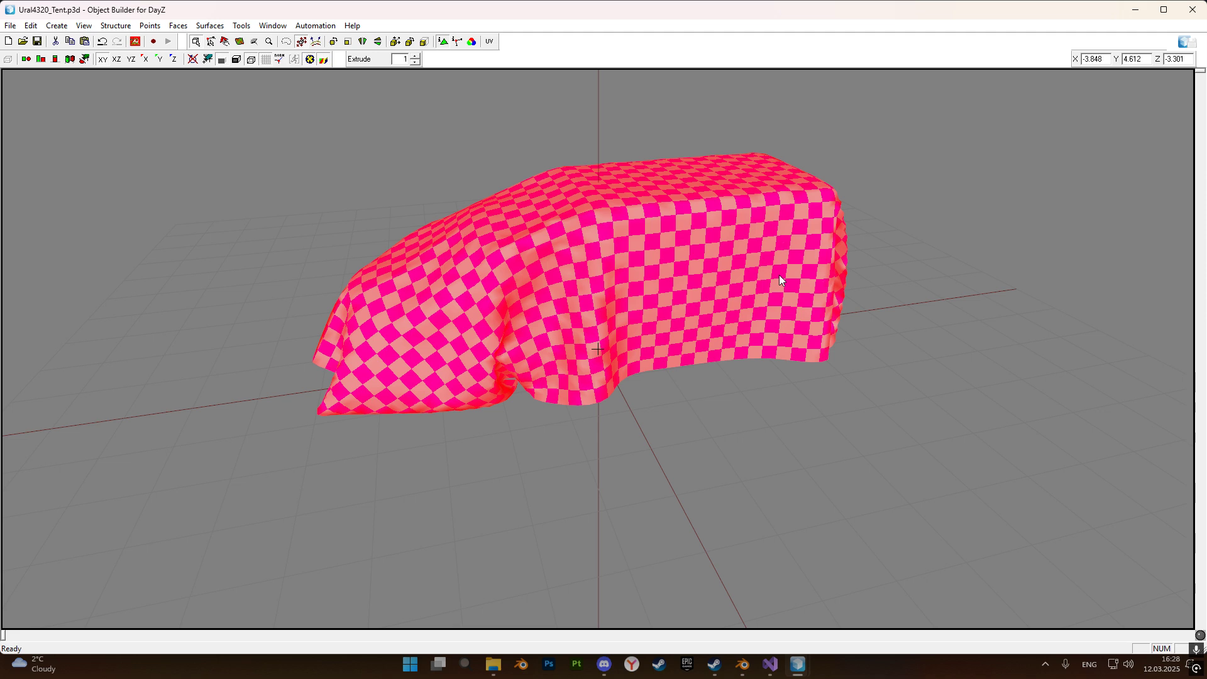
key(e)
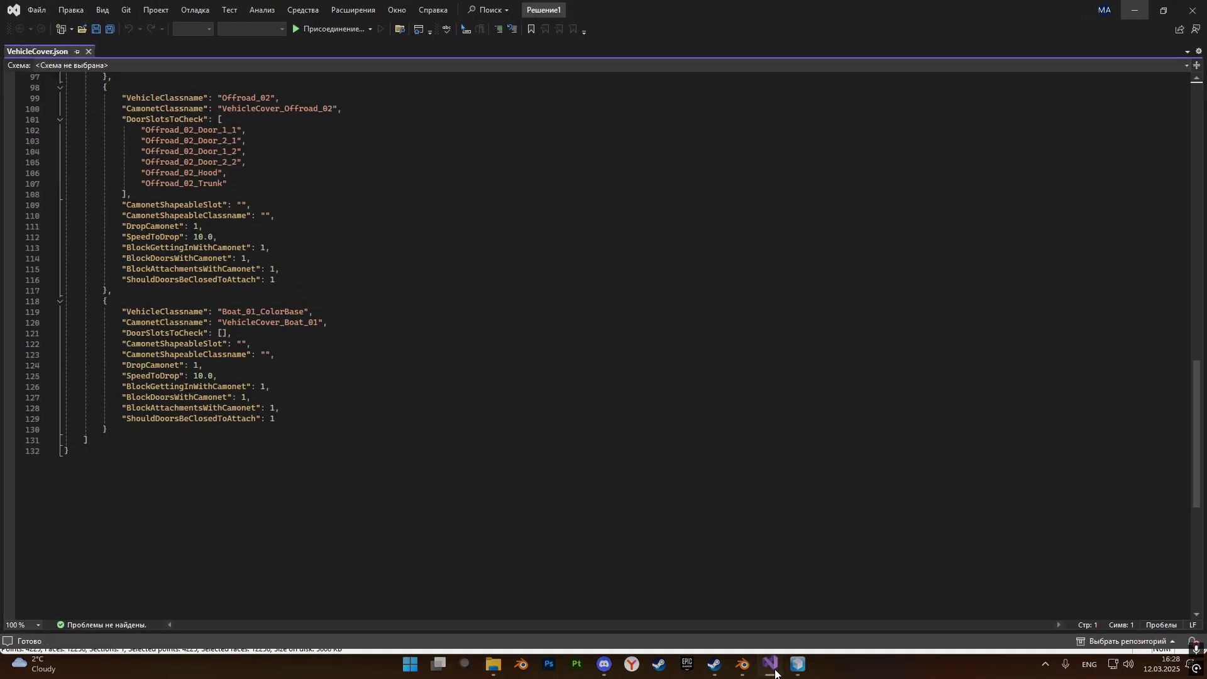
Open config.cpp from the VehicleCover folder in Visual Studio and examine the hidden selection, texture and material paths of VehicleCover_Base.
click(769, 664)
click(490, 672)
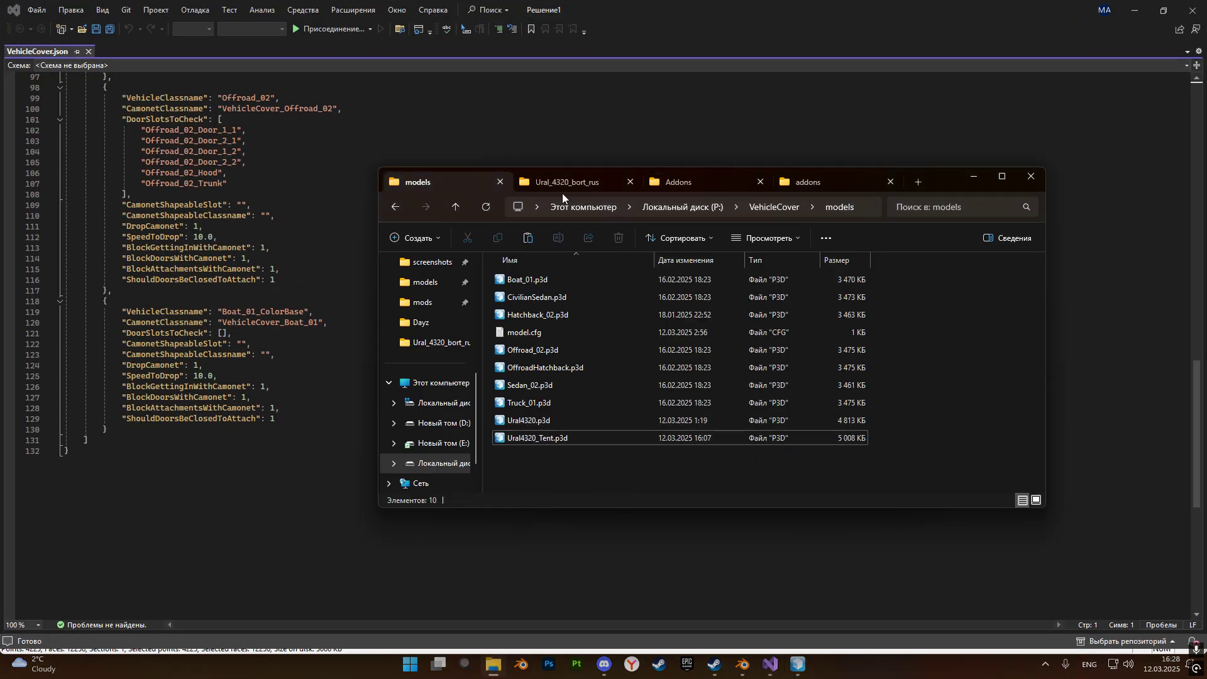
click(773, 206)
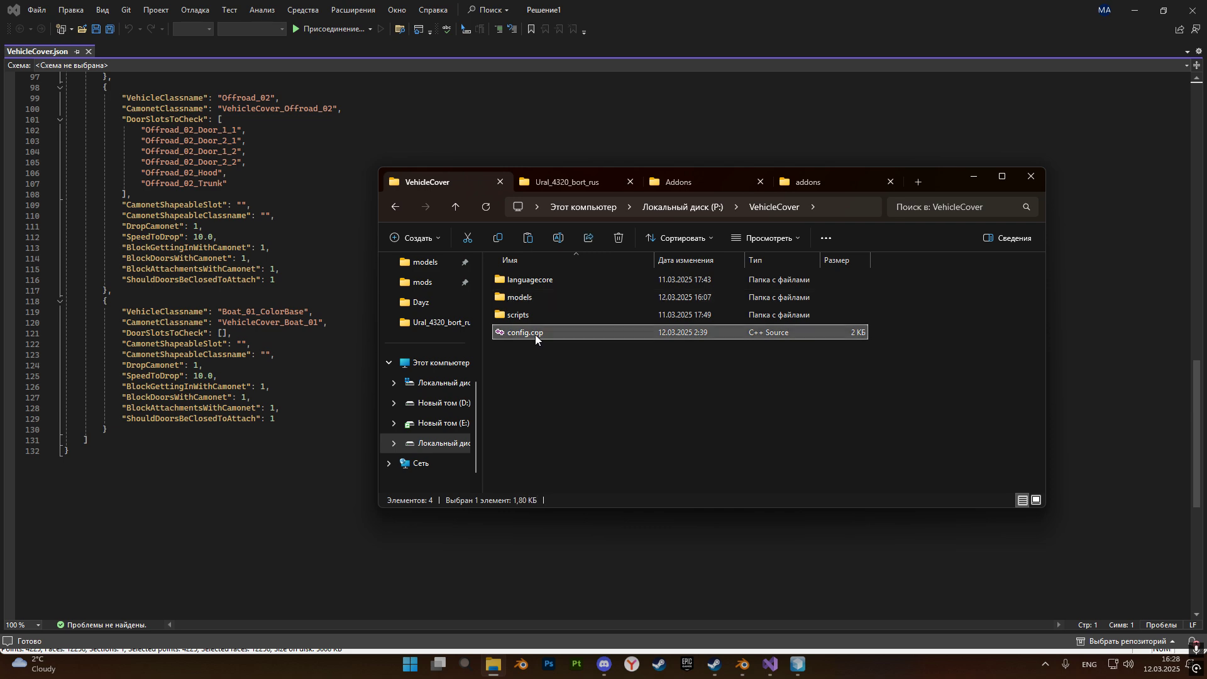
double_click(534, 334)
scroll(400, 329, down, 5)
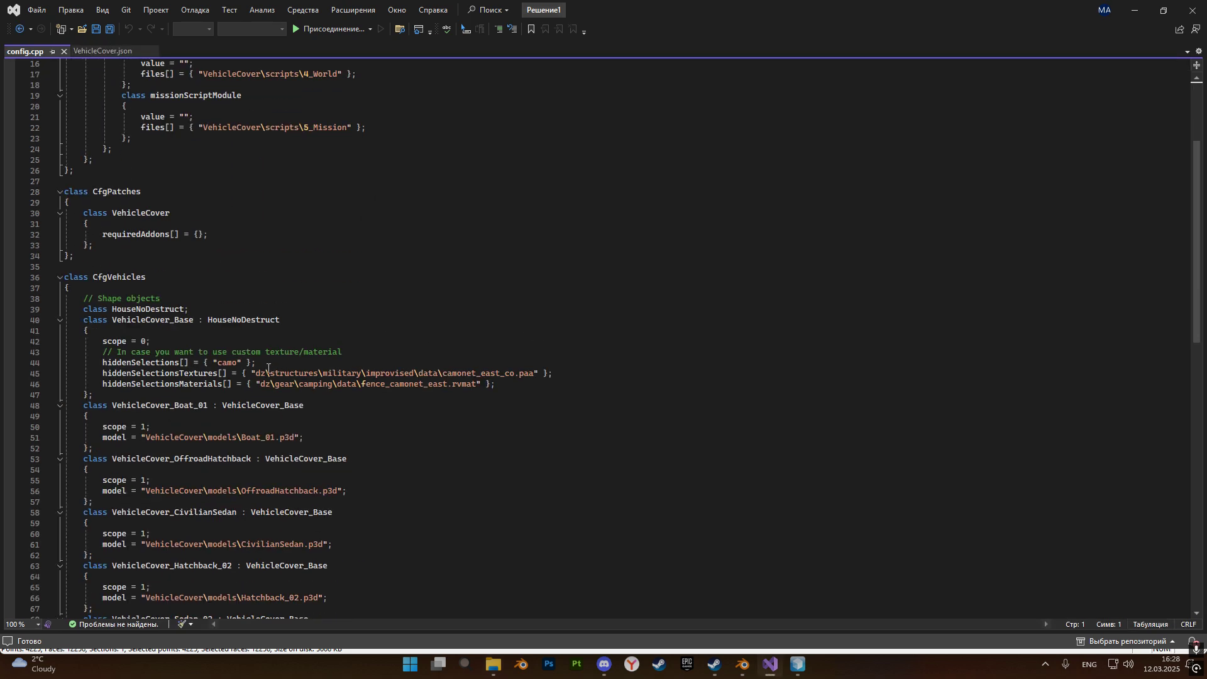
drag(266, 375, 268, 385)
click(529, 406)
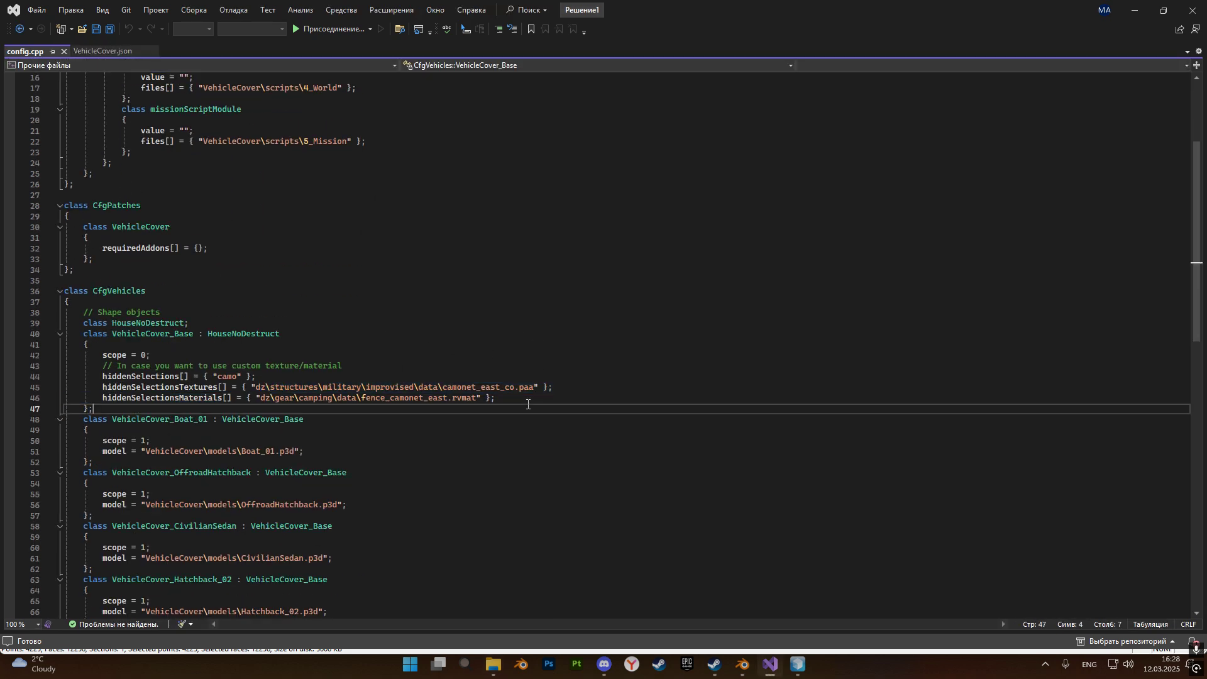
Return to Ural4320_Tent.p3d in Object Builder, close the Face Properties and deselect the cover's faces.
click(1134, 10)
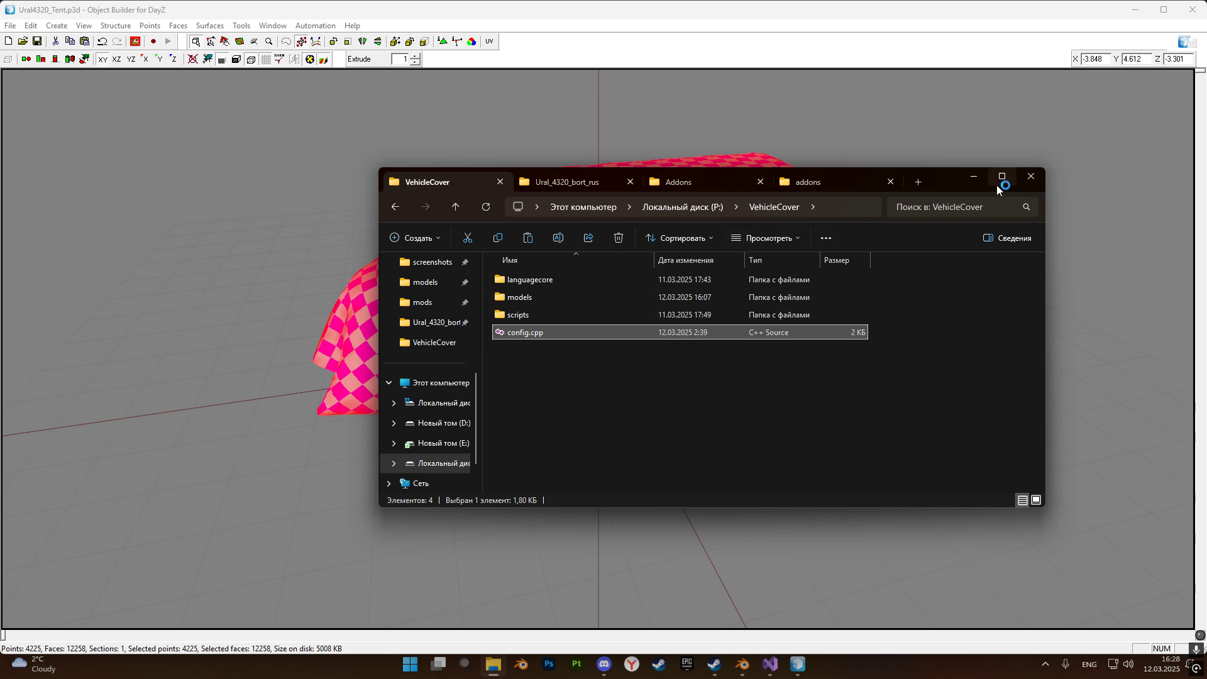
click(975, 183)
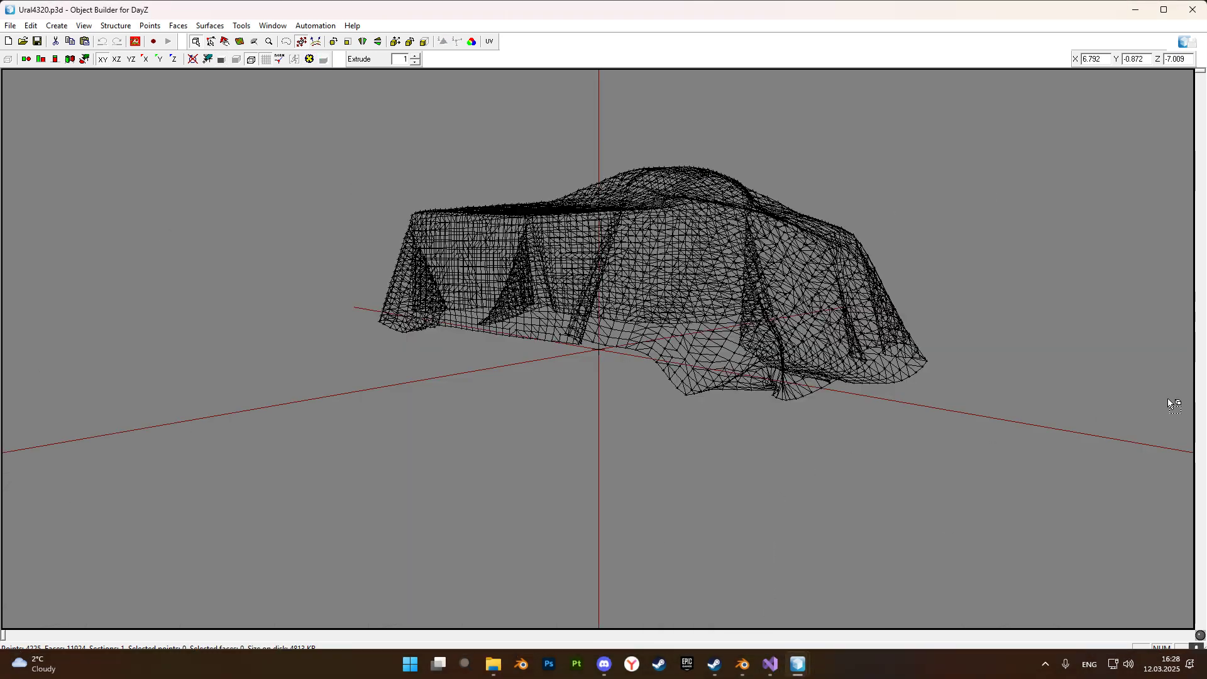
mouse_move(797, 664)
click(862, 597)
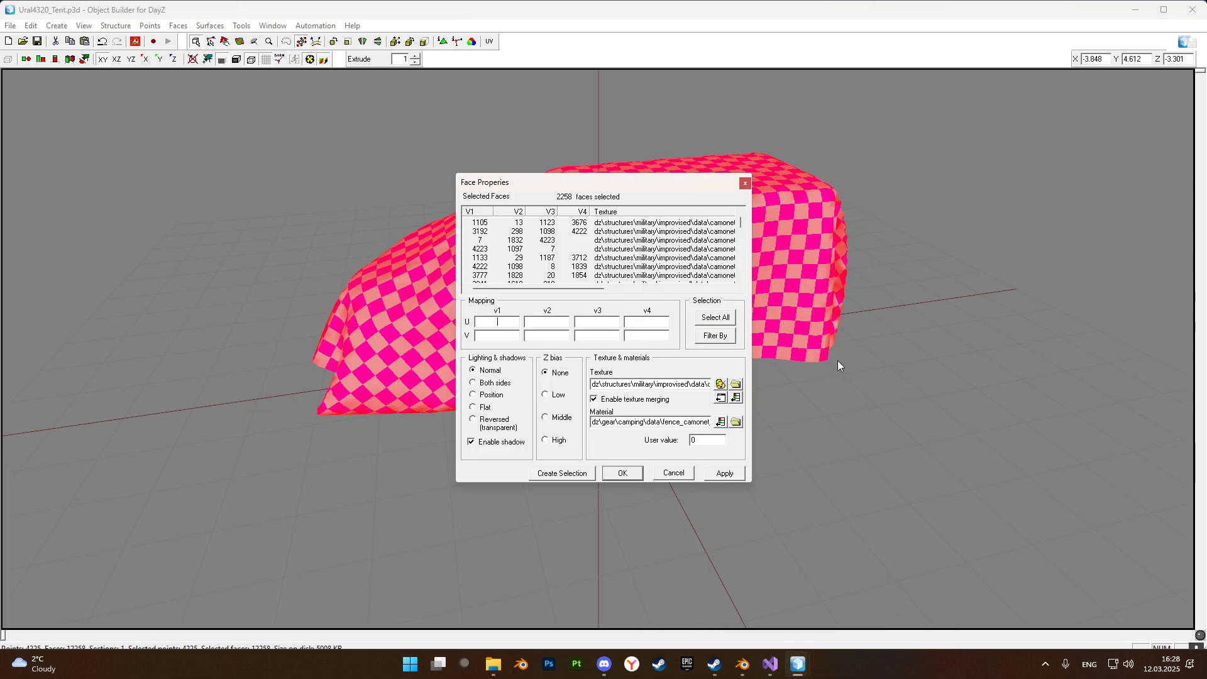
click(745, 183)
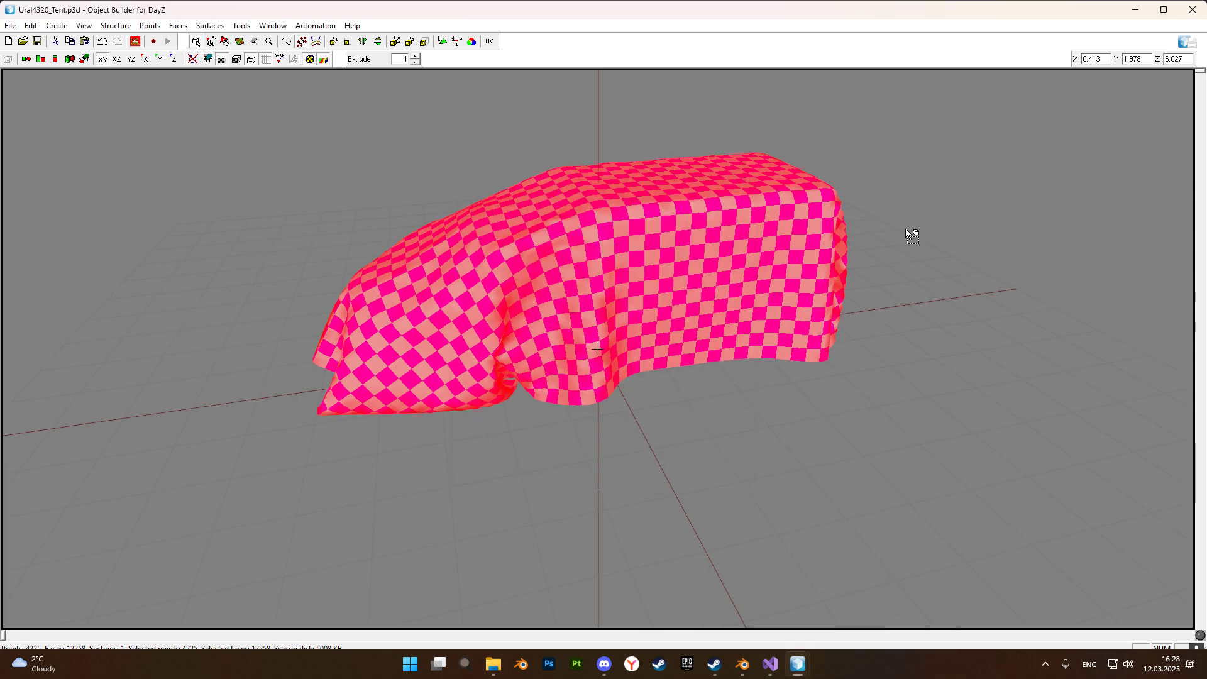
click(907, 232)
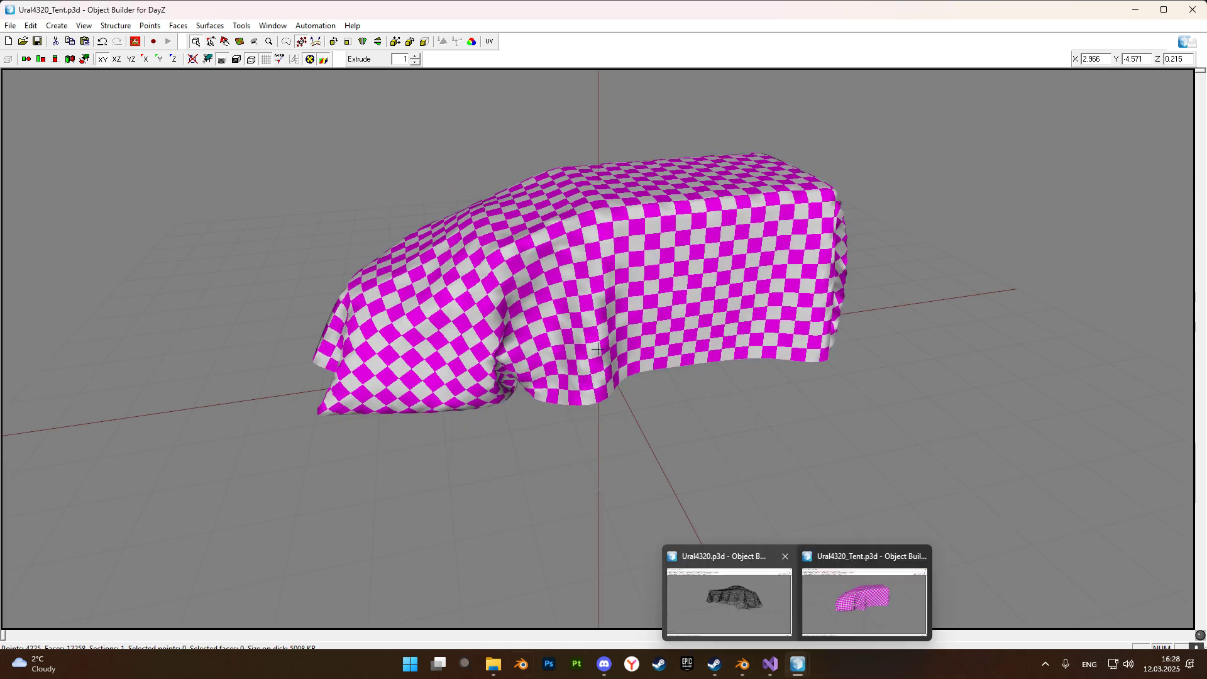
Open config.cpp from the VehicleCover folder in Visual Studio, dismiss the tab-style tip and highlight the VehicleCover_Base class name.
click(493, 664)
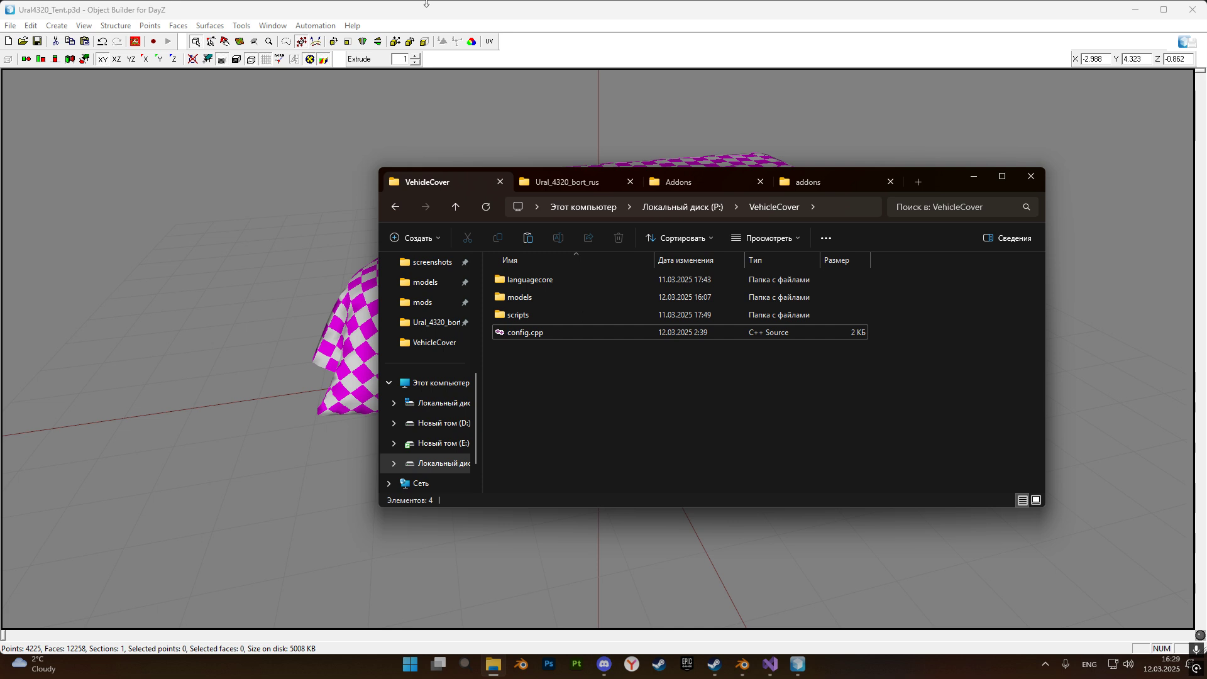
double_click(520, 298)
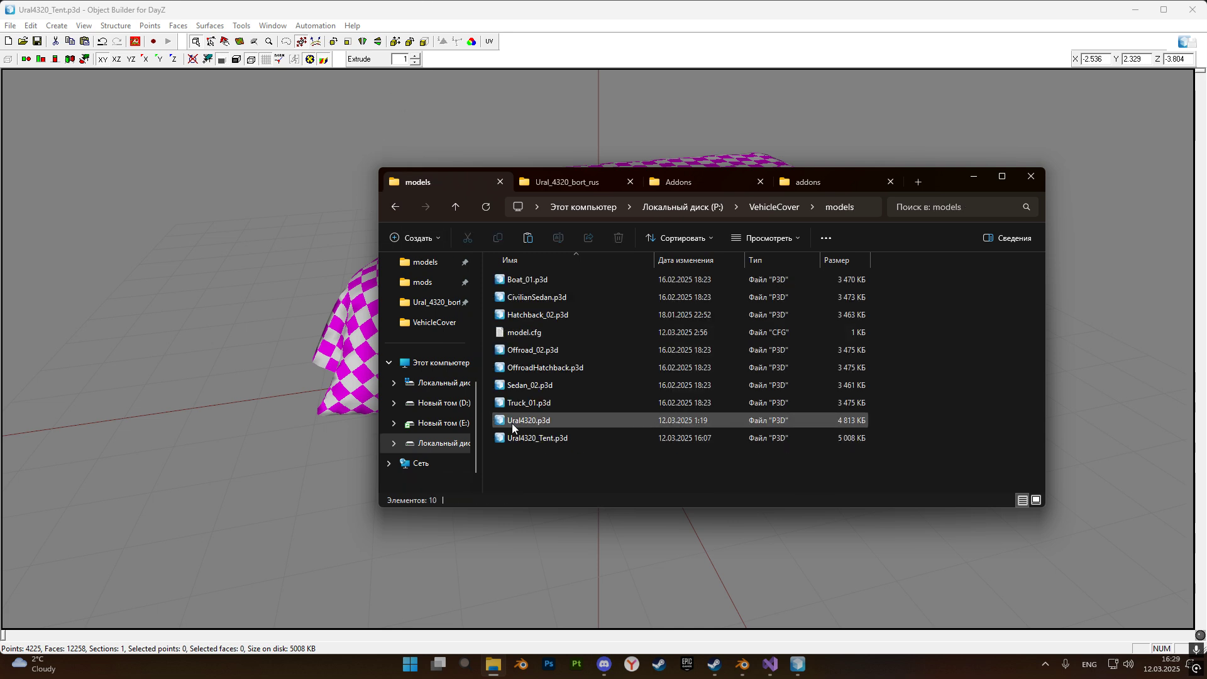
click(396, 208)
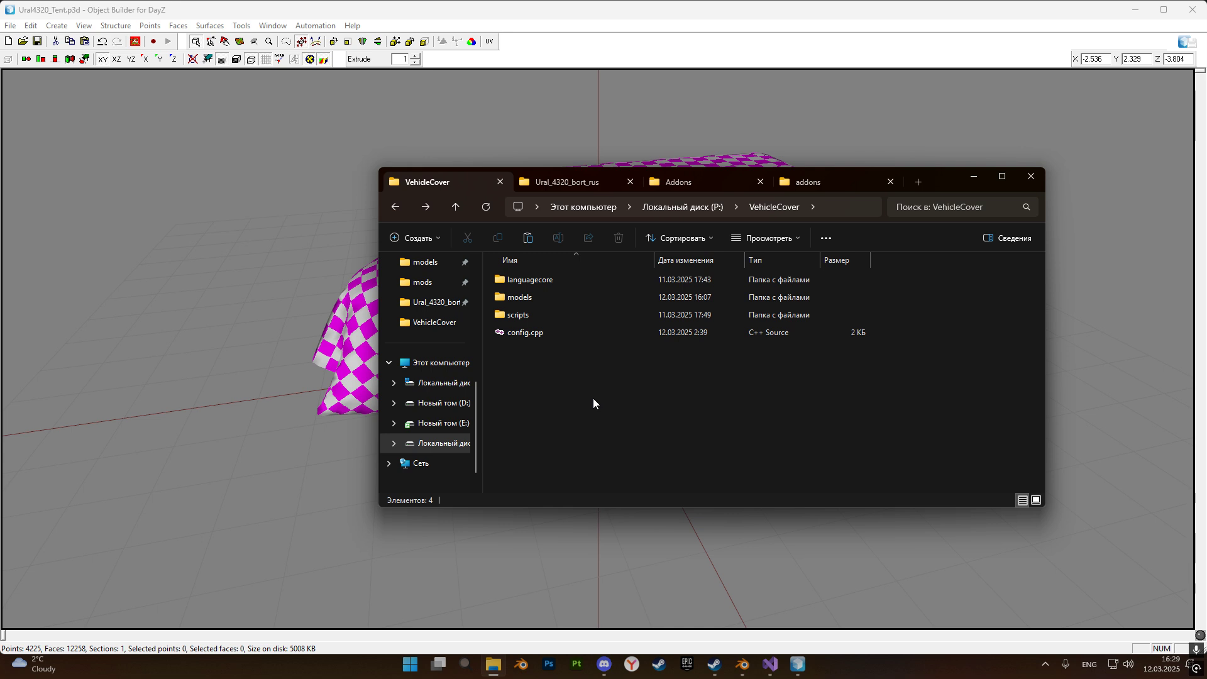
double_click(537, 333)
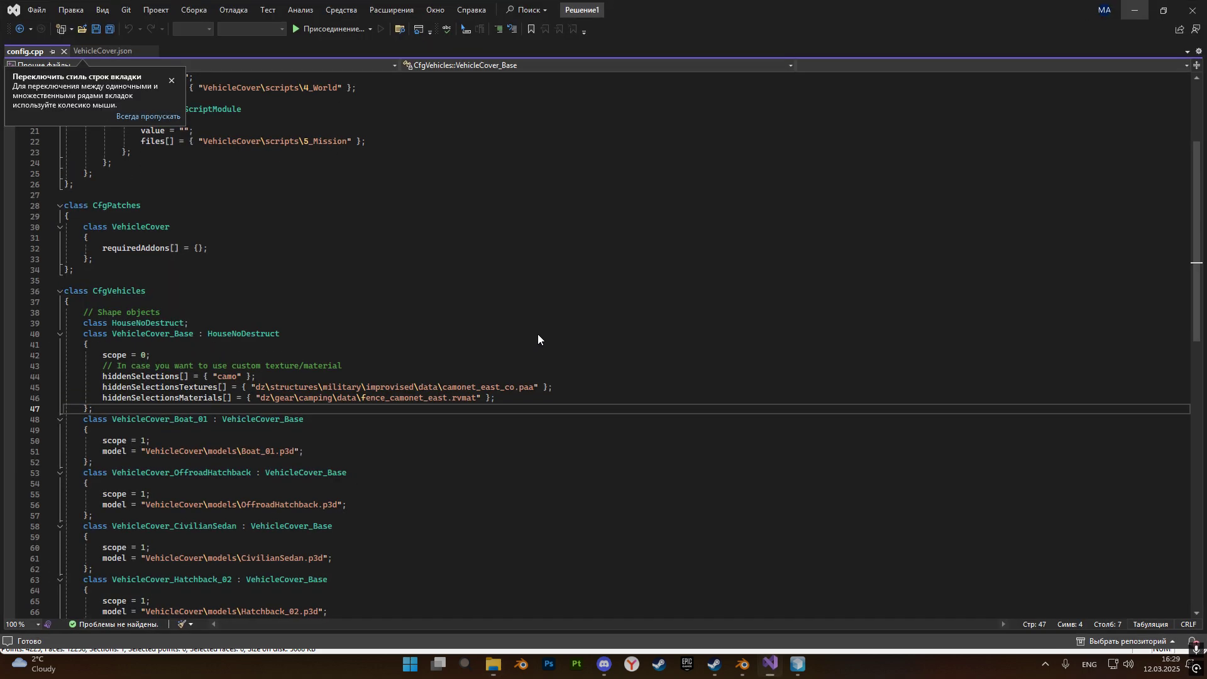
click(172, 83)
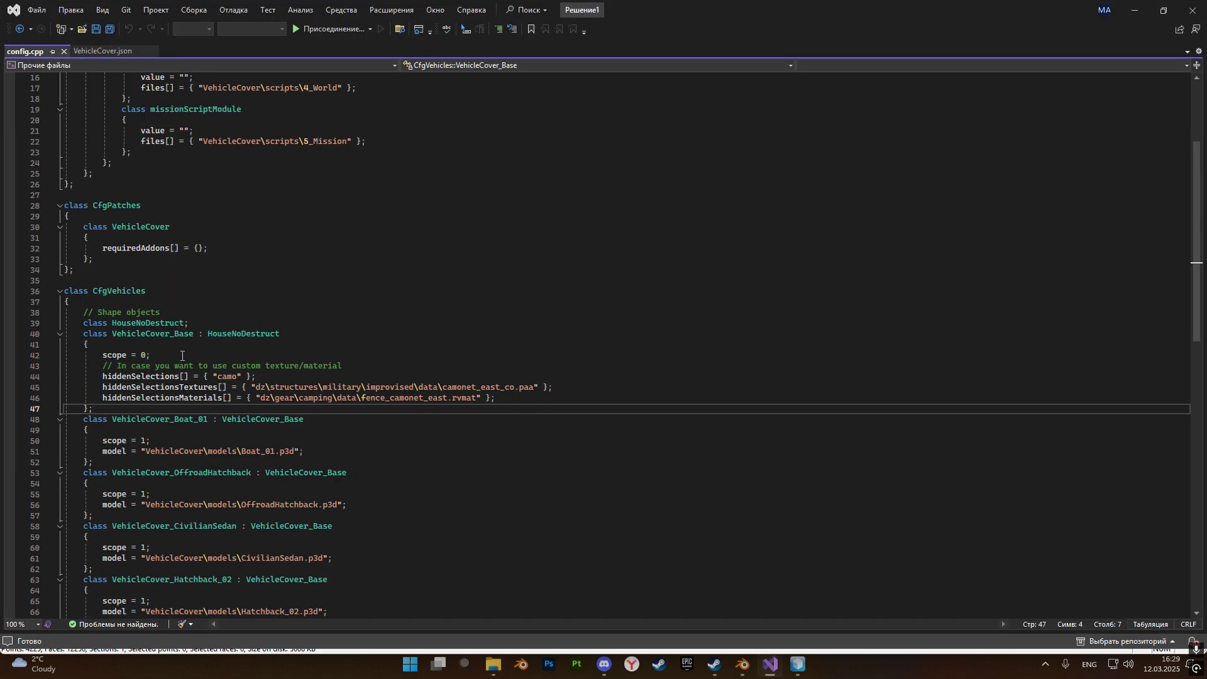
drag(113, 334, 195, 333)
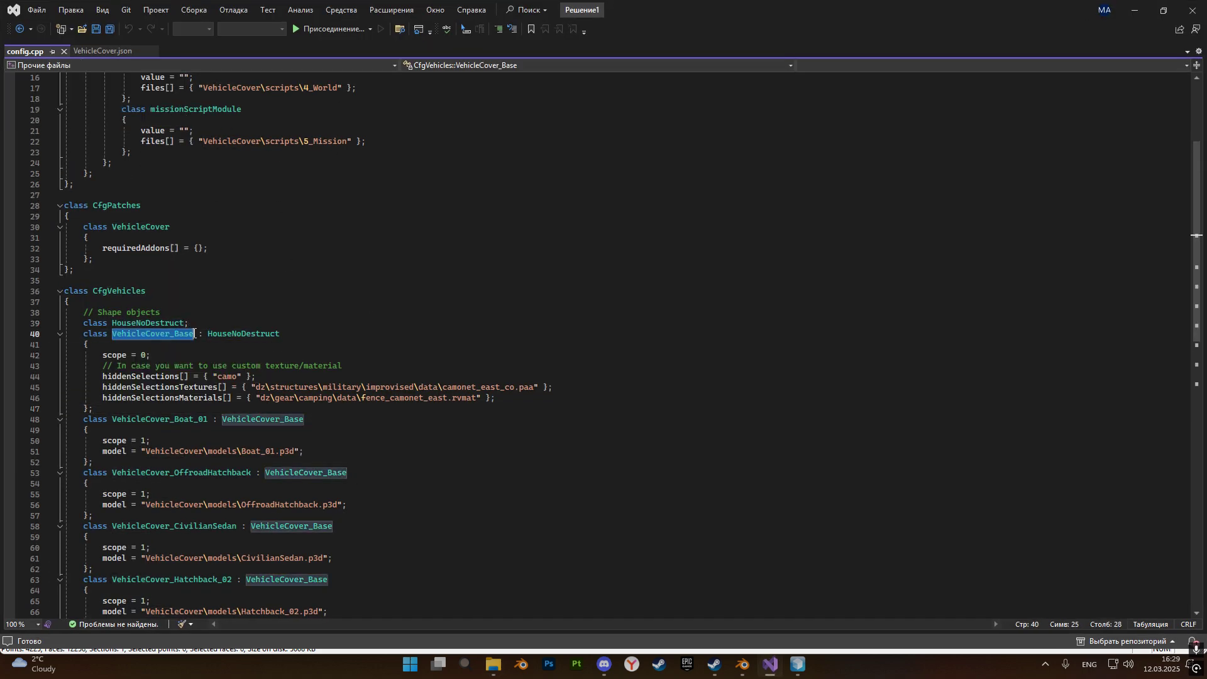
Duplicate the VehicleCover_Offroad_02 class twice at the end of CfgVehicles in config.cpp.
scroll(391, 338, down, 13)
drag(126, 367, 84, 323)
key(ctrl+c)
click(127, 369)
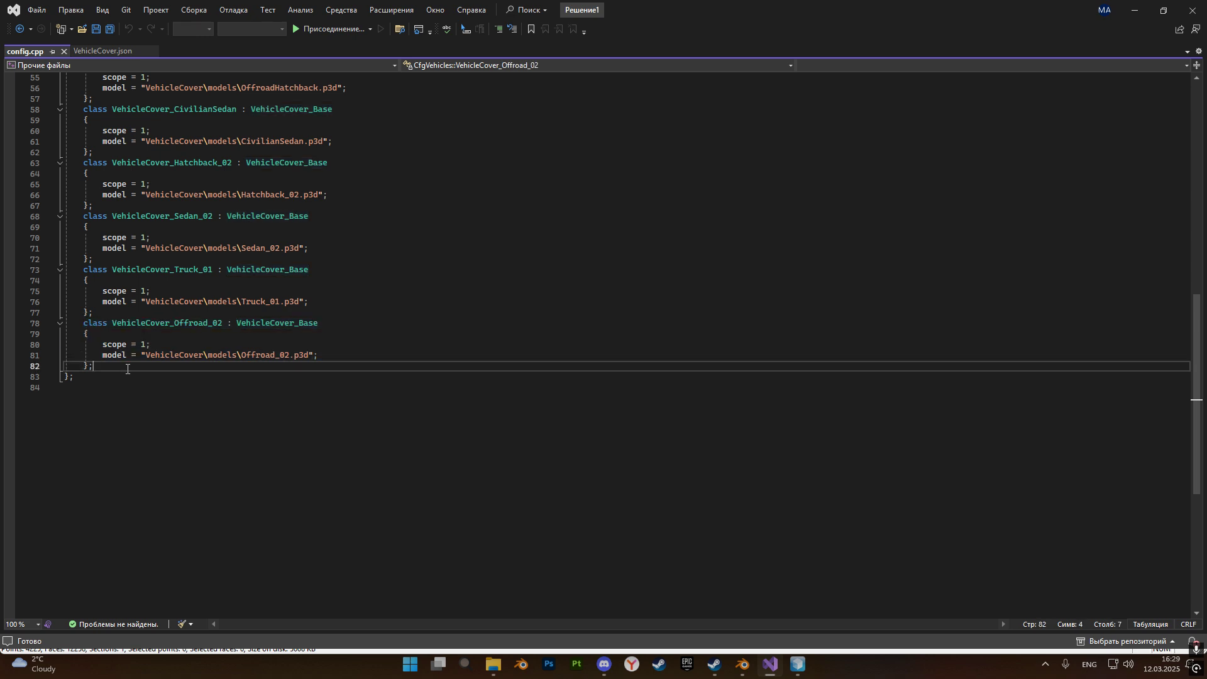
key(Return)
key(ctrl+v)
key(Return)
key(ctrl+v)
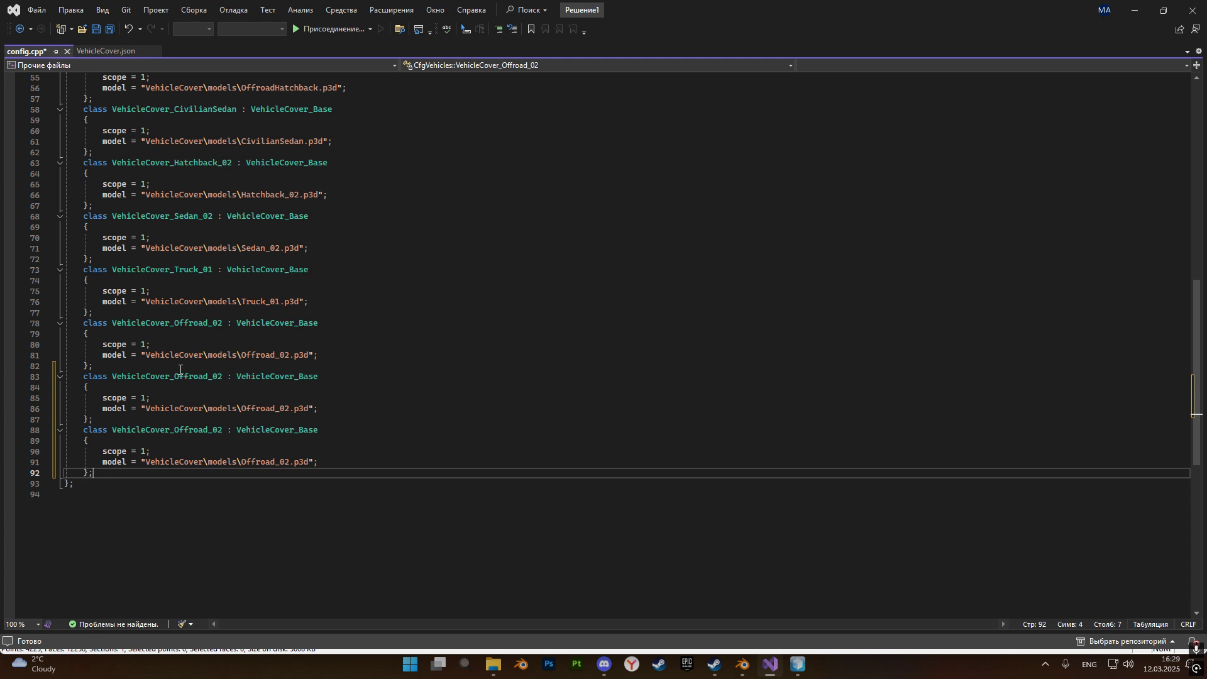
Rename the first duplicated class to VehicleCover_Ural4320 and point its model to Ural4320.p3d, copying the name from the models folder.
drag(175, 378, 222, 378)
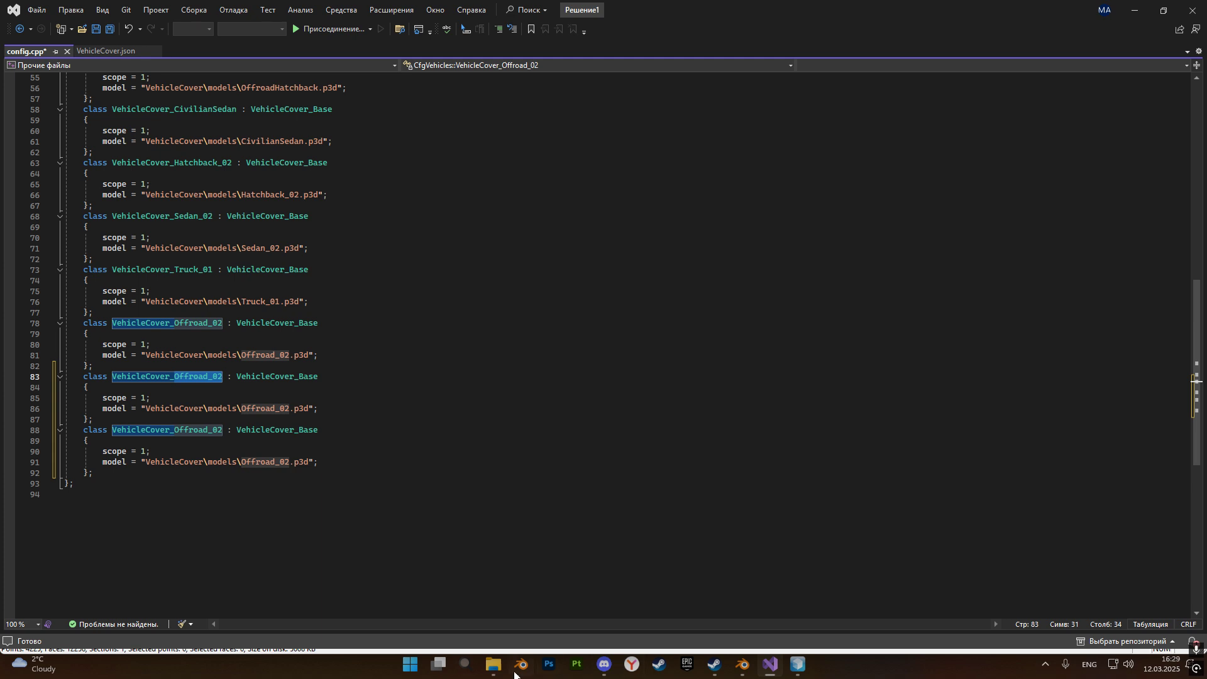
click(493, 665)
click(551, 419)
click(553, 420)
key(ctrl+c)
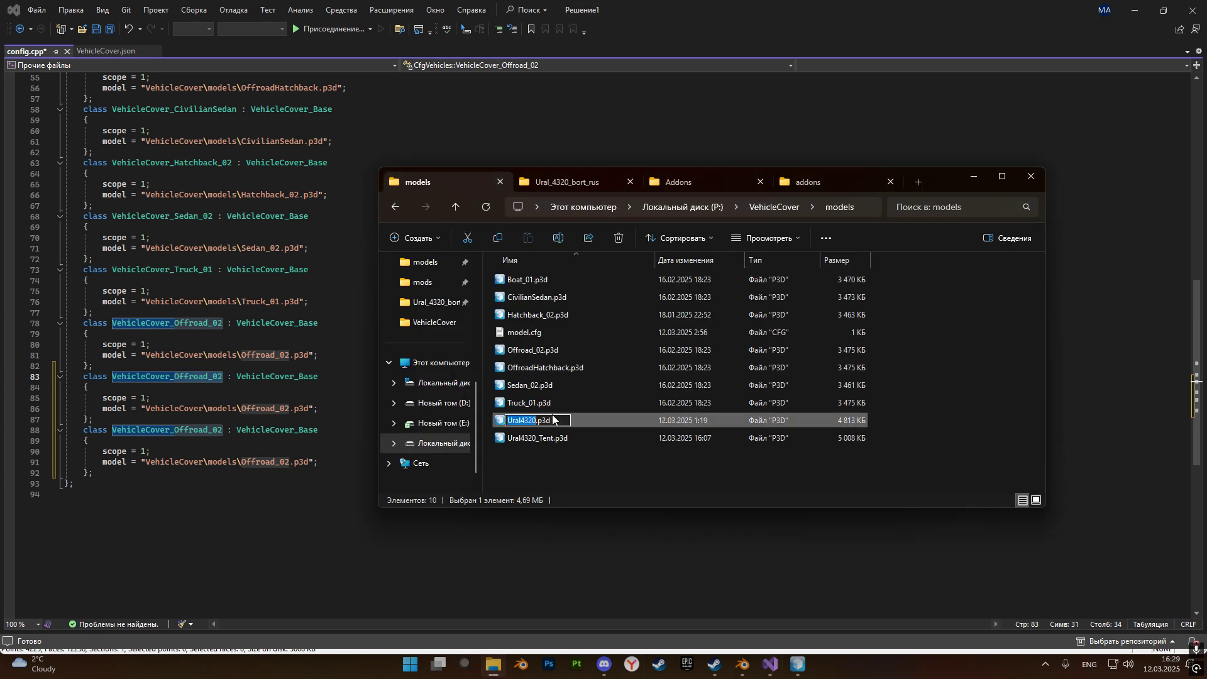
click(566, 468)
click(980, 178)
click(217, 419)
drag(174, 378, 293, 416)
key(ctrl+v)
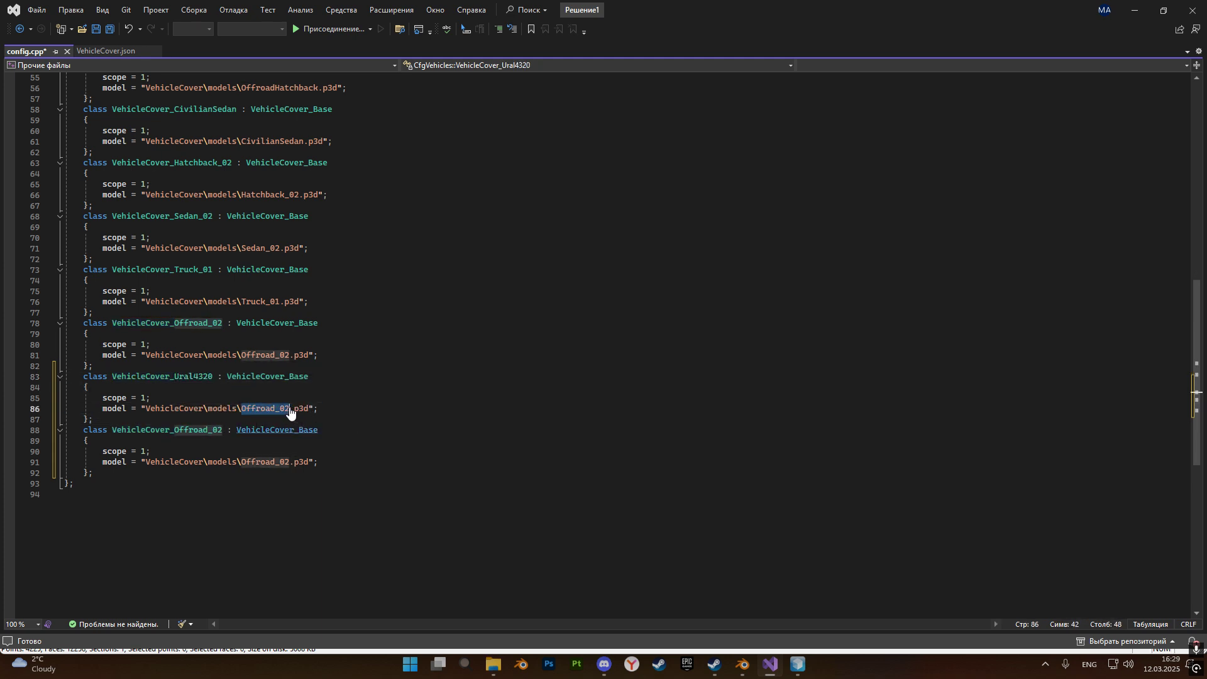
key(ctrl+v)
Rename the second duplicated class to VehicleCover_Ural4320_Tent, point its model to Ural4320_Tent.p3d and save config.cpp.
click(493, 664)
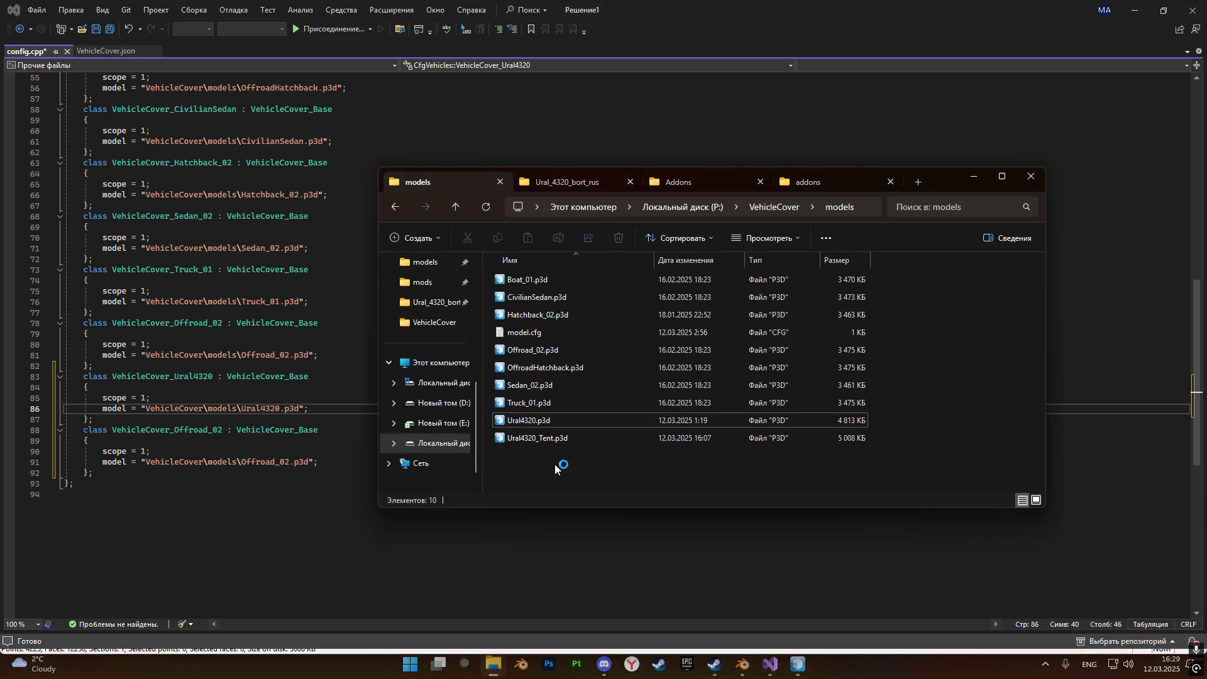
click(545, 443)
key(ctrl+c)
click(231, 470)
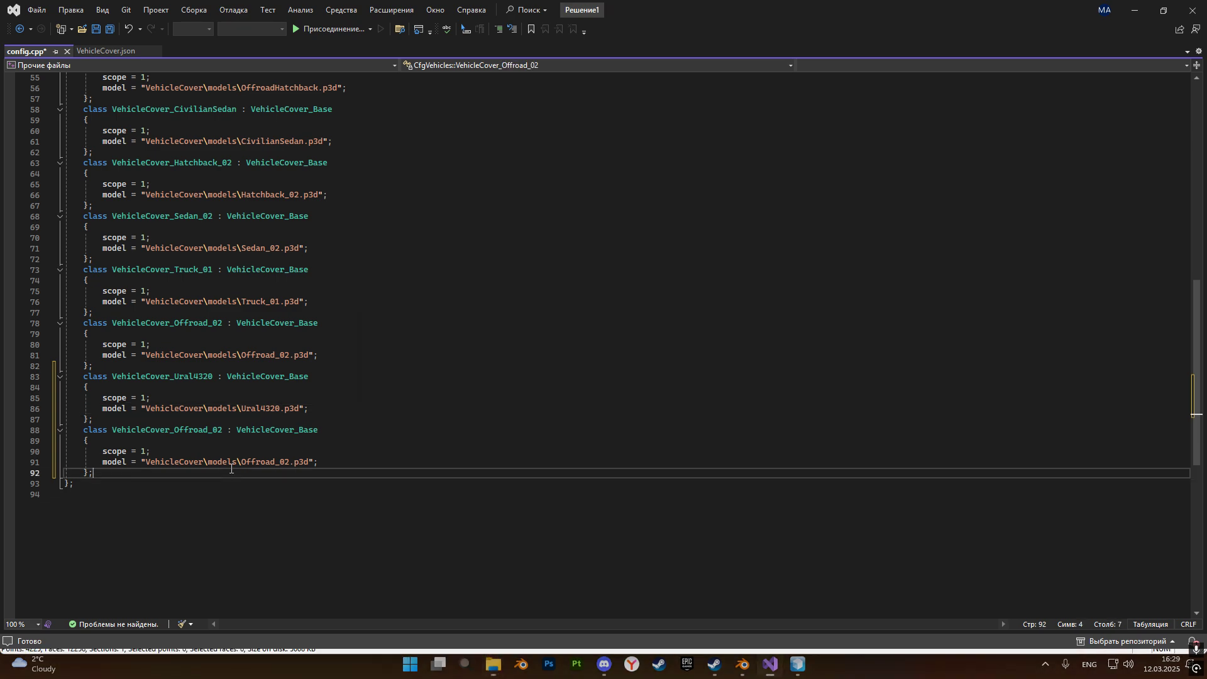
drag(241, 462, 290, 463)
key(ctrl+v)
drag(174, 431, 223, 431)
key(ctrl+v)
key(ctrl+s)
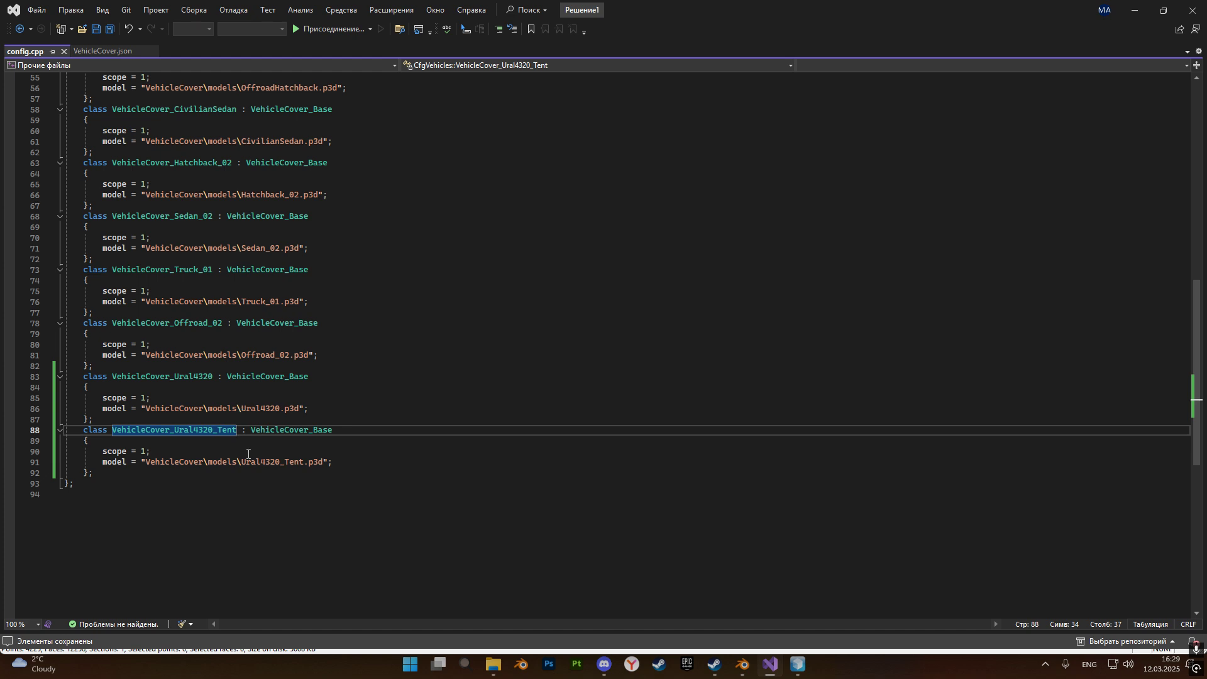
Look over the CfgVehicles classes, then minimize Visual Studio and close the Object Builder and Steam windows.
click(112, 475)
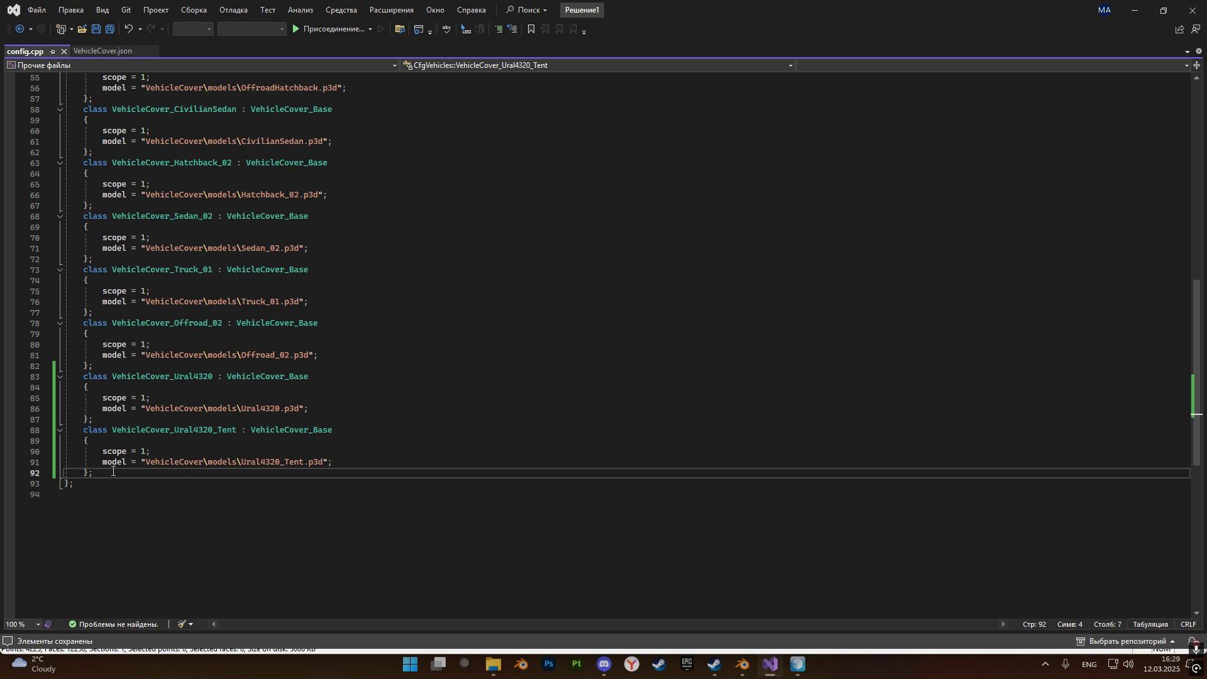
scroll(277, 408, up, 12)
scroll(277, 407, up, 4)
scroll(277, 407, down, 7)
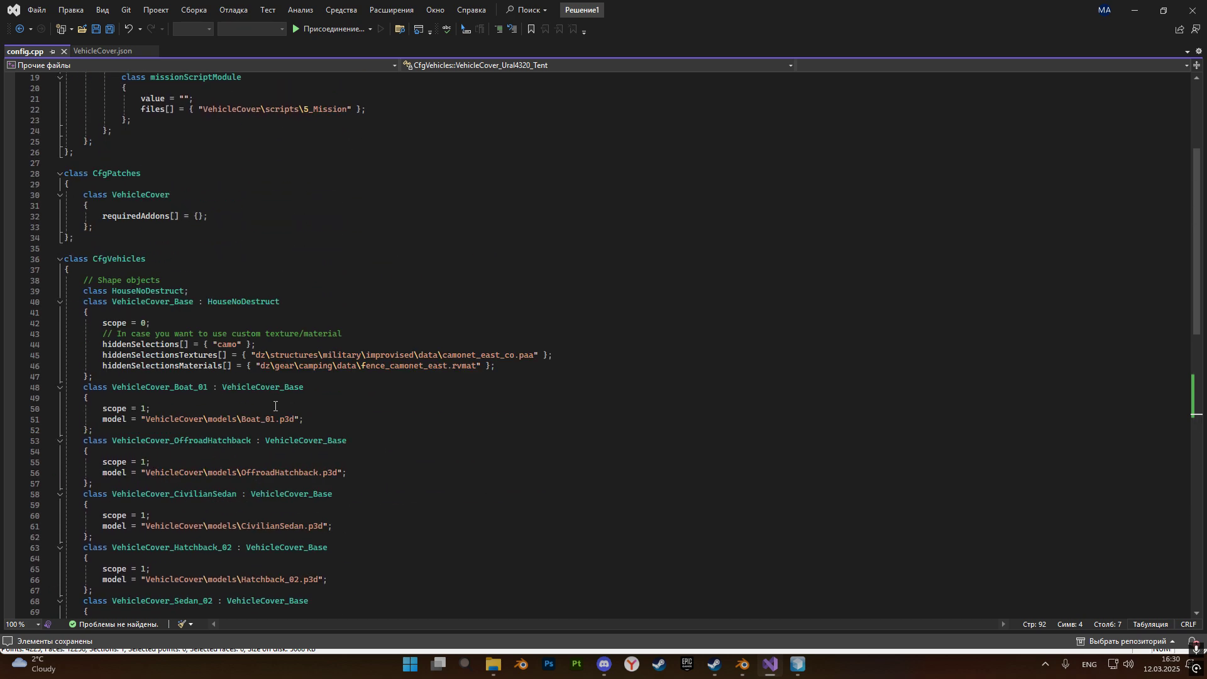
click(1133, 9)
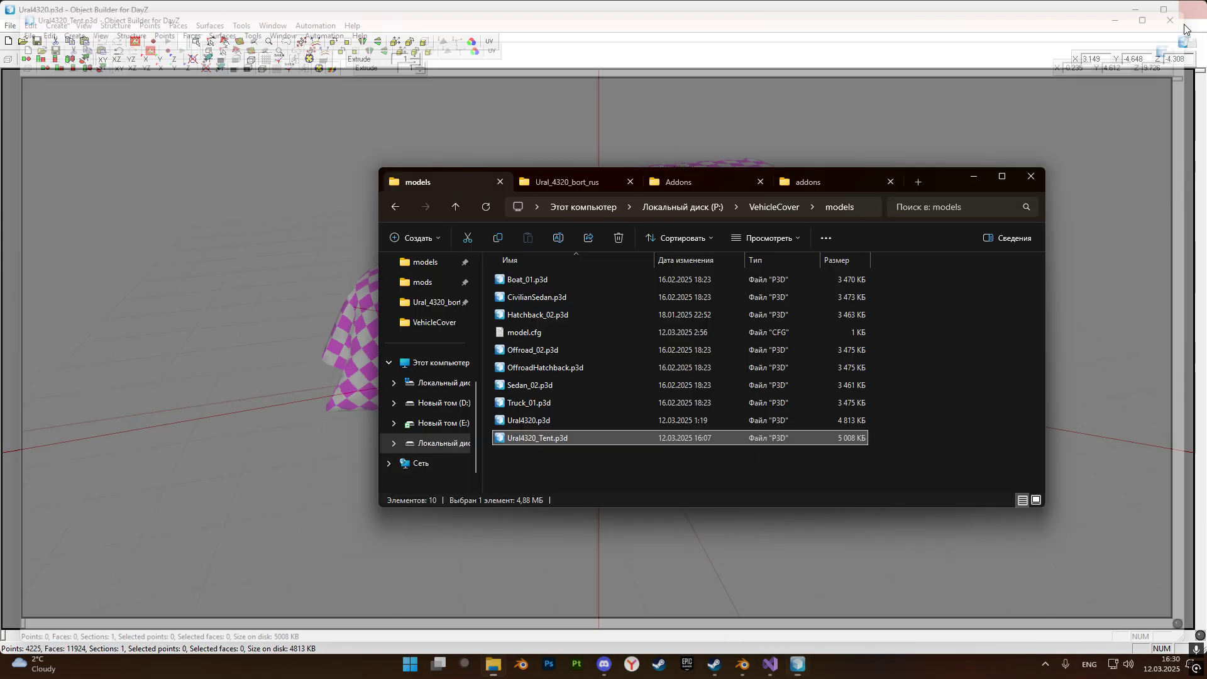
click(1185, 18)
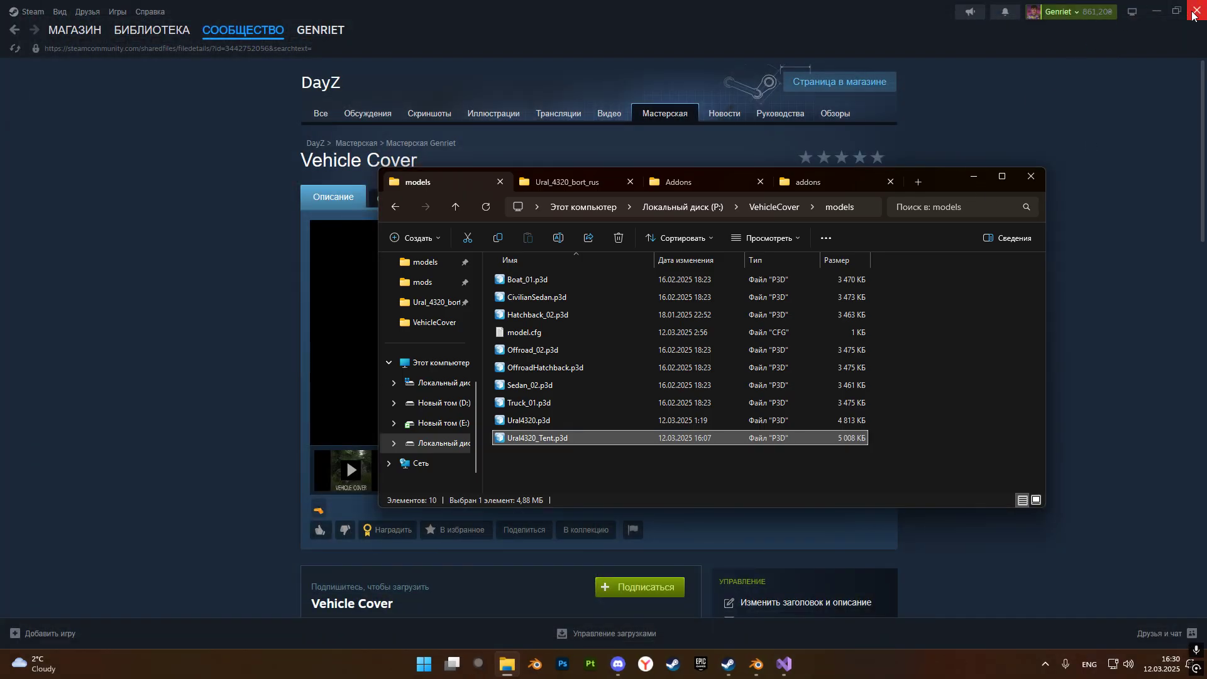
click(1193, 13)
click(563, 488)
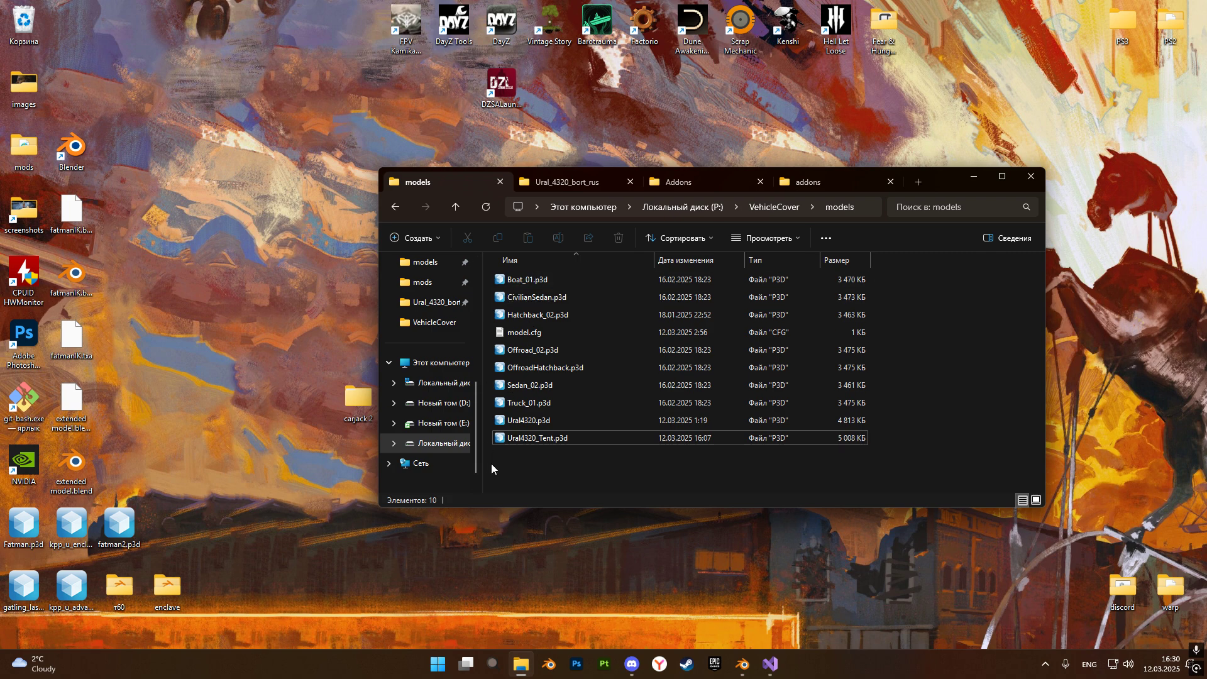
double_click(454, 25)
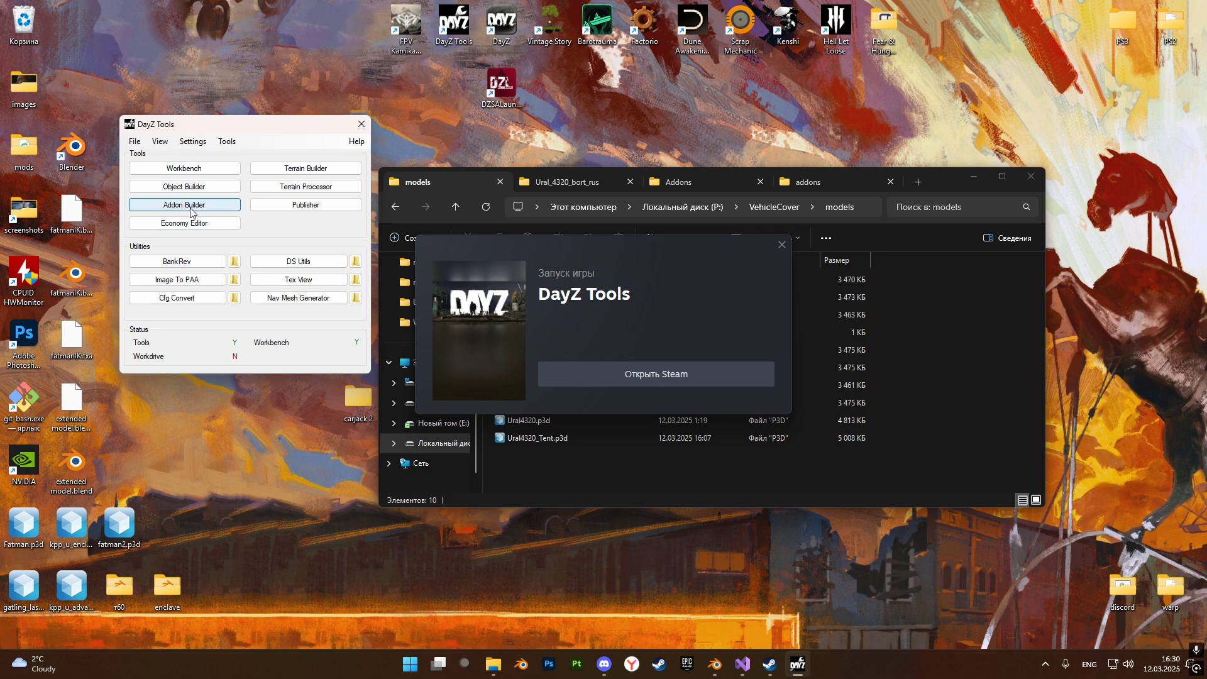
click(190, 212)
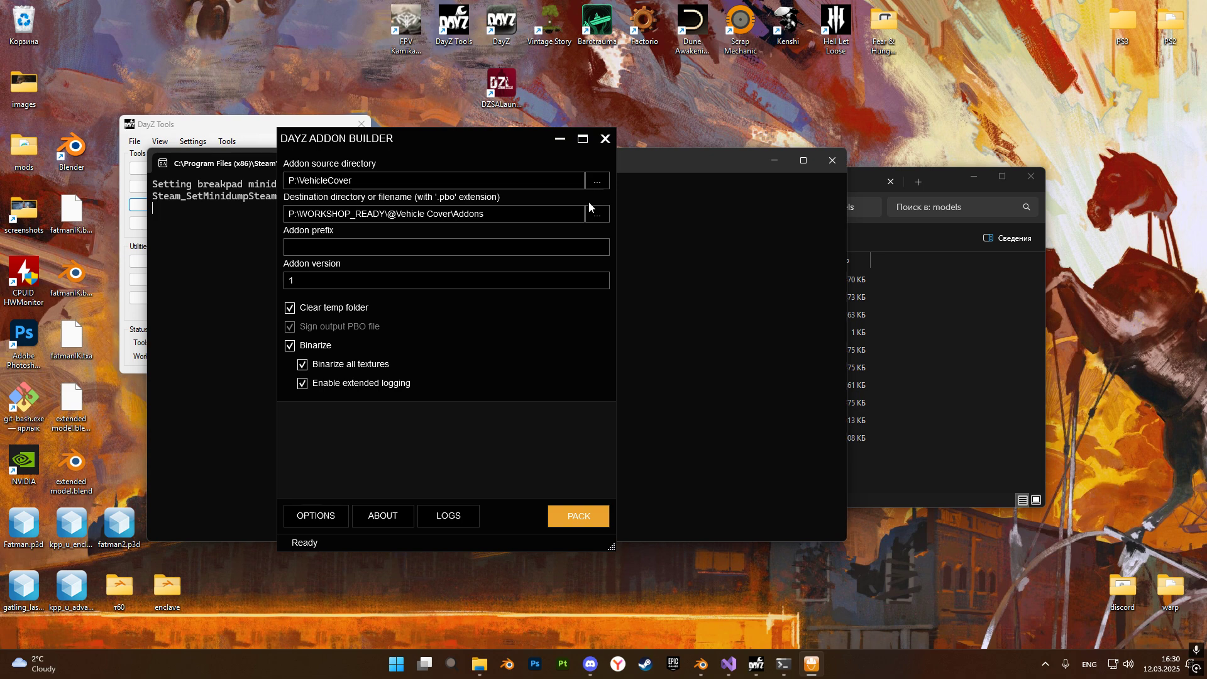
click(303, 343)
click(592, 518)
click(545, 373)
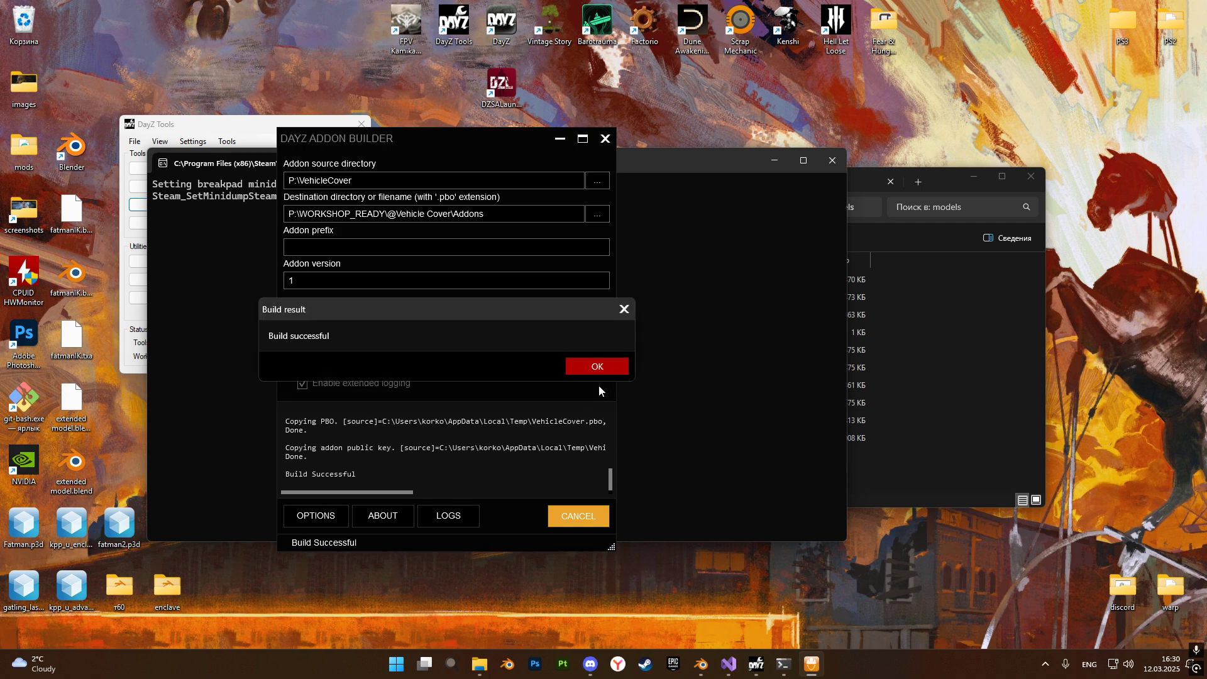
click(585, 367)
click(606, 139)
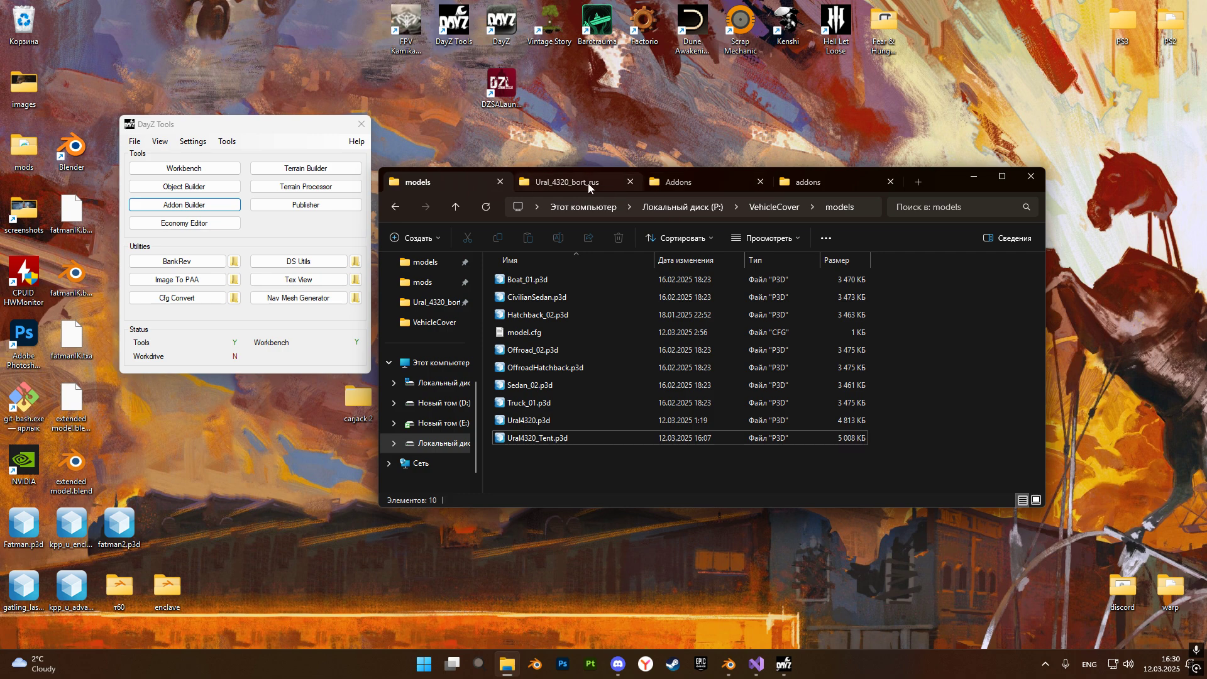
click(684, 207)
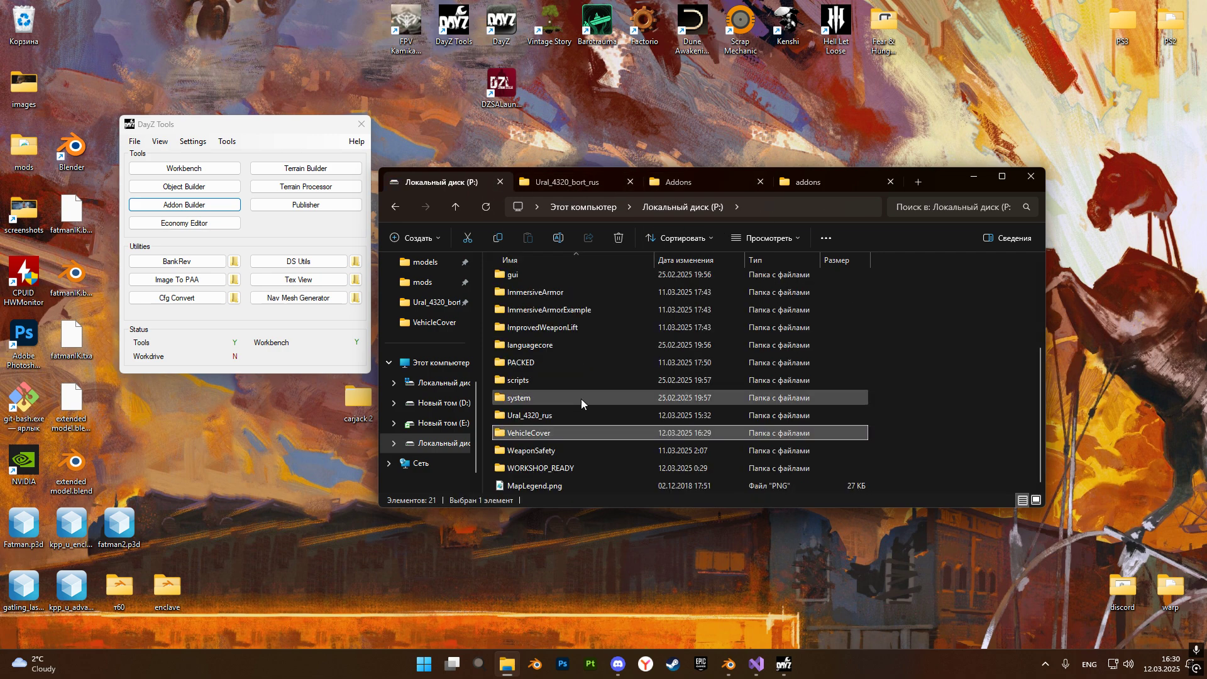
double_click(553, 466)
double_click(550, 282)
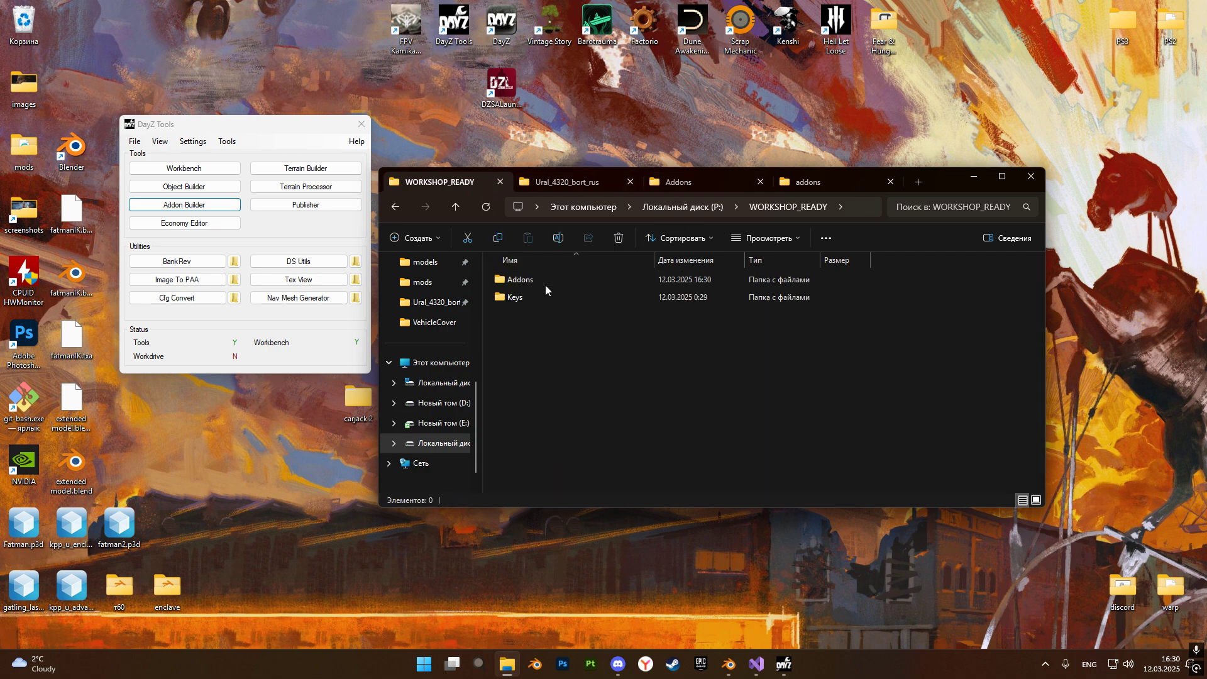
double_click(581, 280)
drag(558, 314, 553, 287)
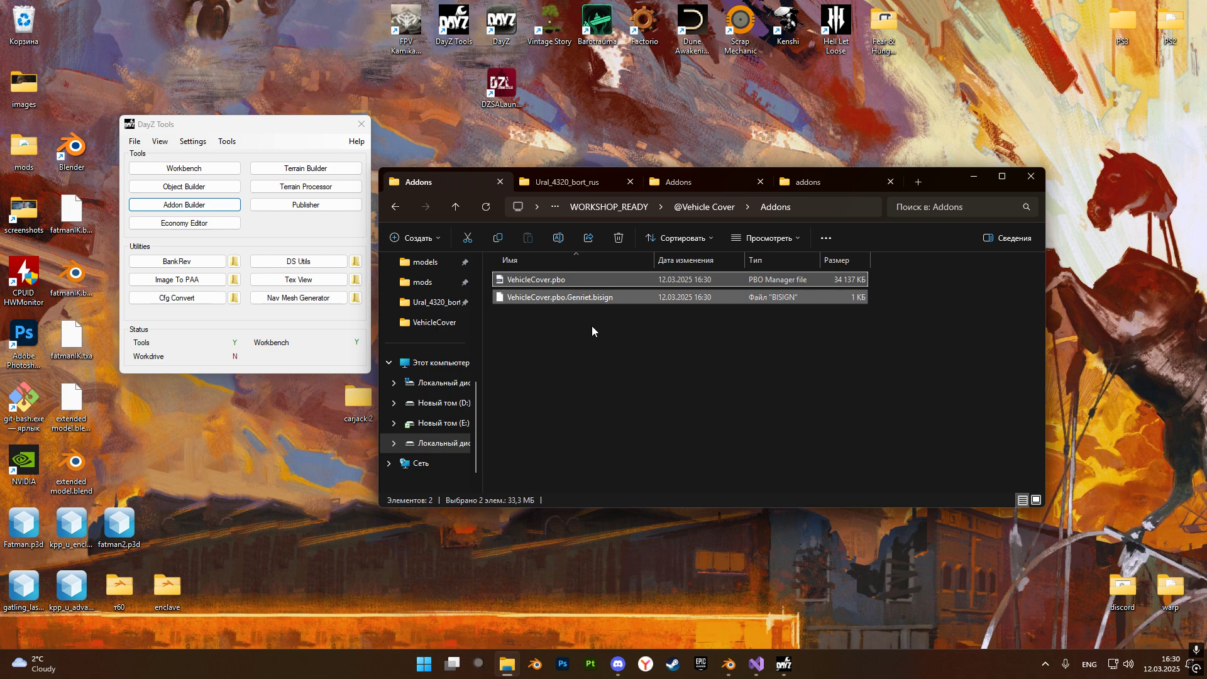
key(ctrl+c)
click(690, 185)
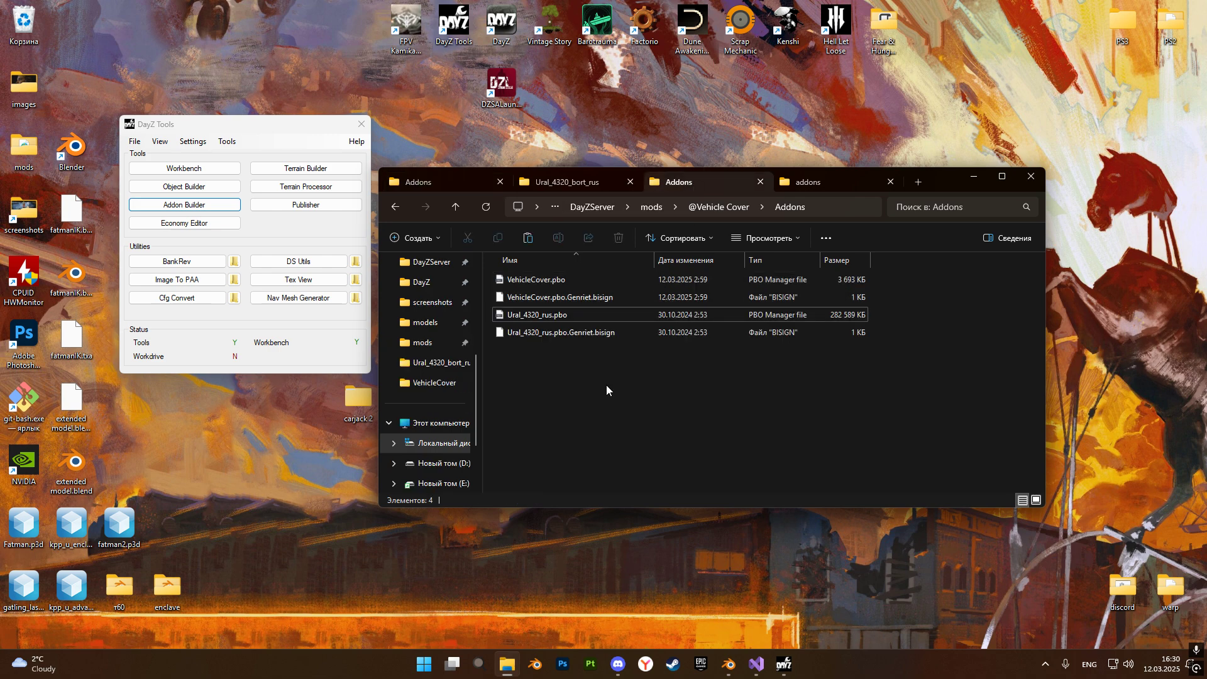
key(ctrl+v)
click(613, 245)
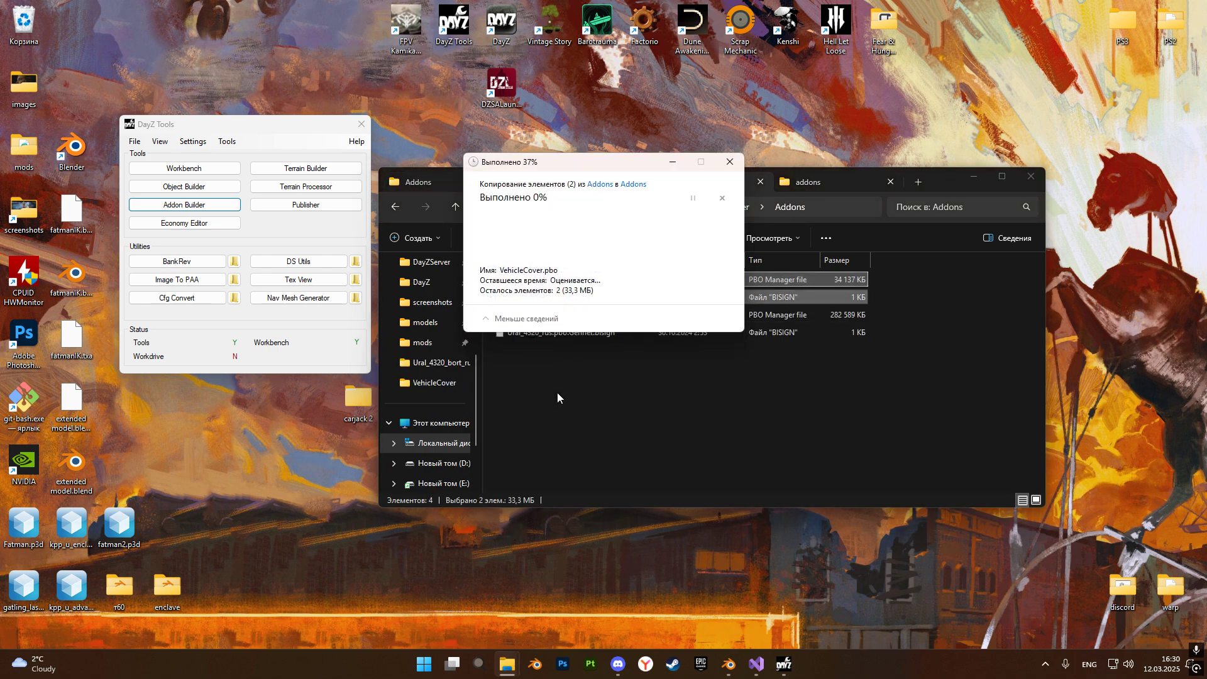
click(558, 397)
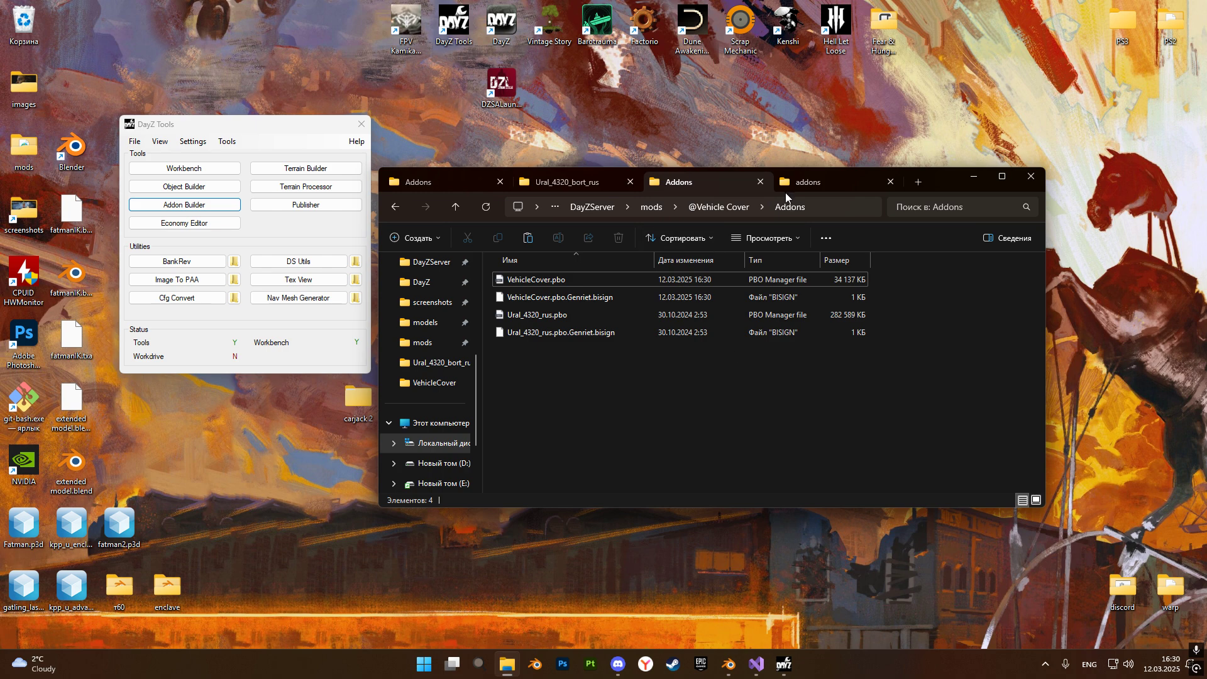
Launch the modded game by running start_diagclient.bat from the DayZServer folder.
click(592, 206)
scroll(564, 459, down, 5)
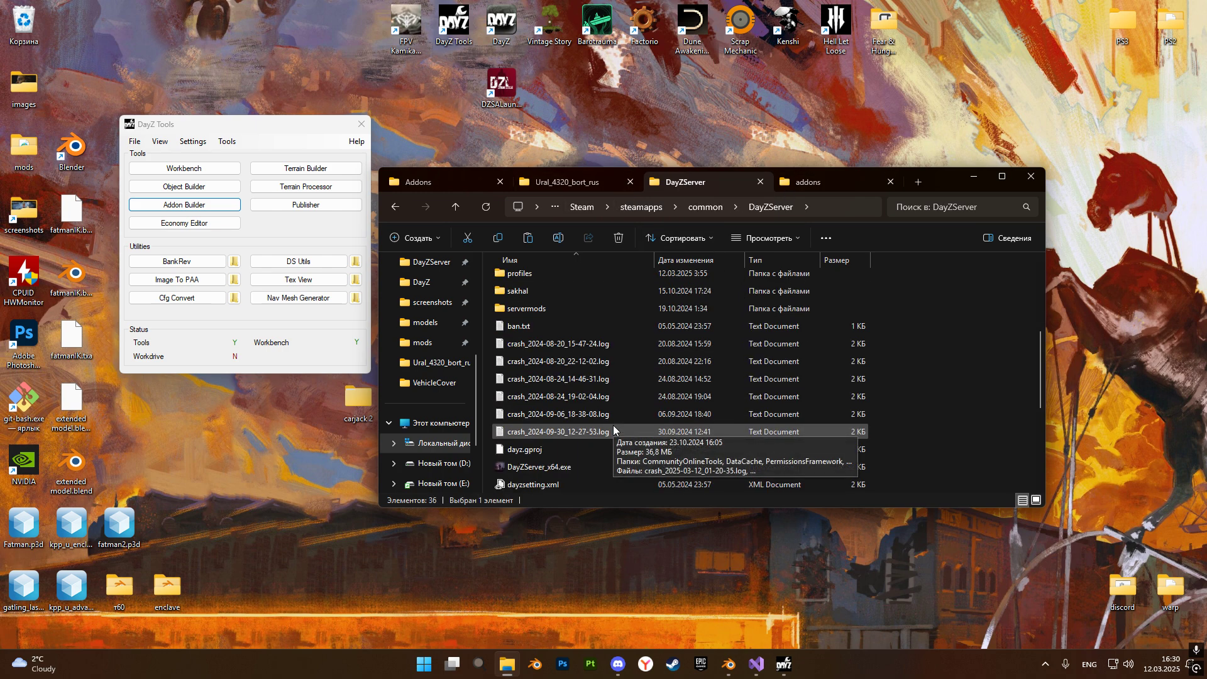
double_click(549, 449)
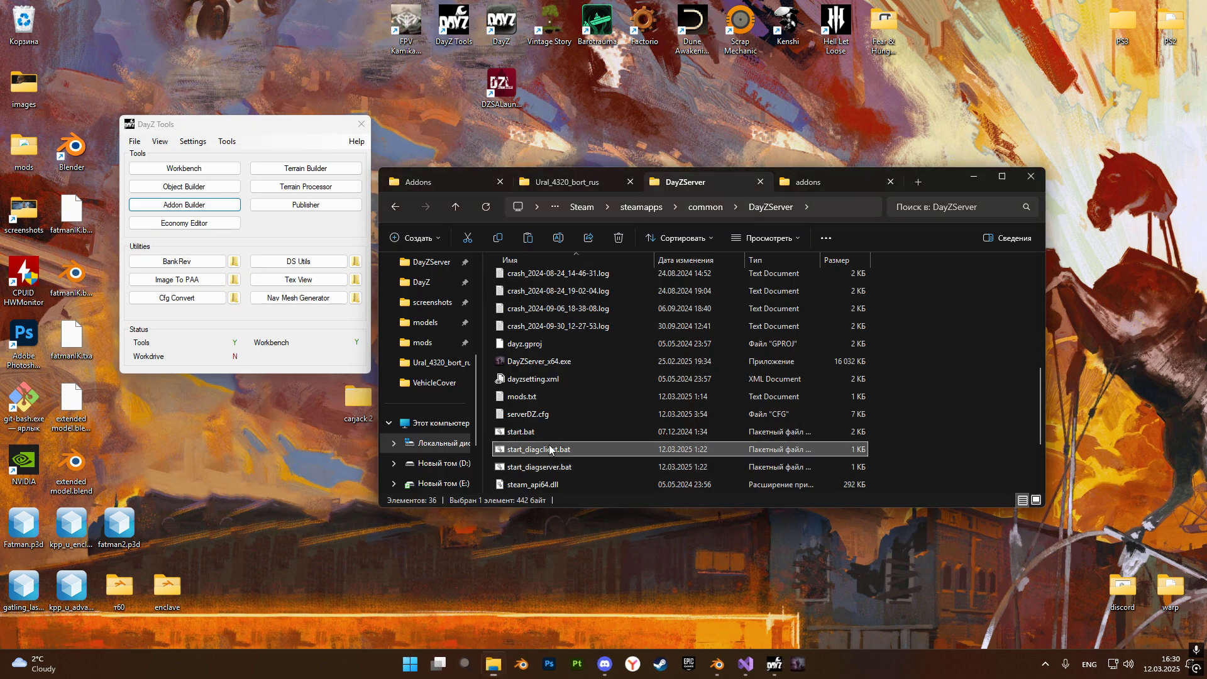
click(921, 417)
scroll(659, 382, up, 2)
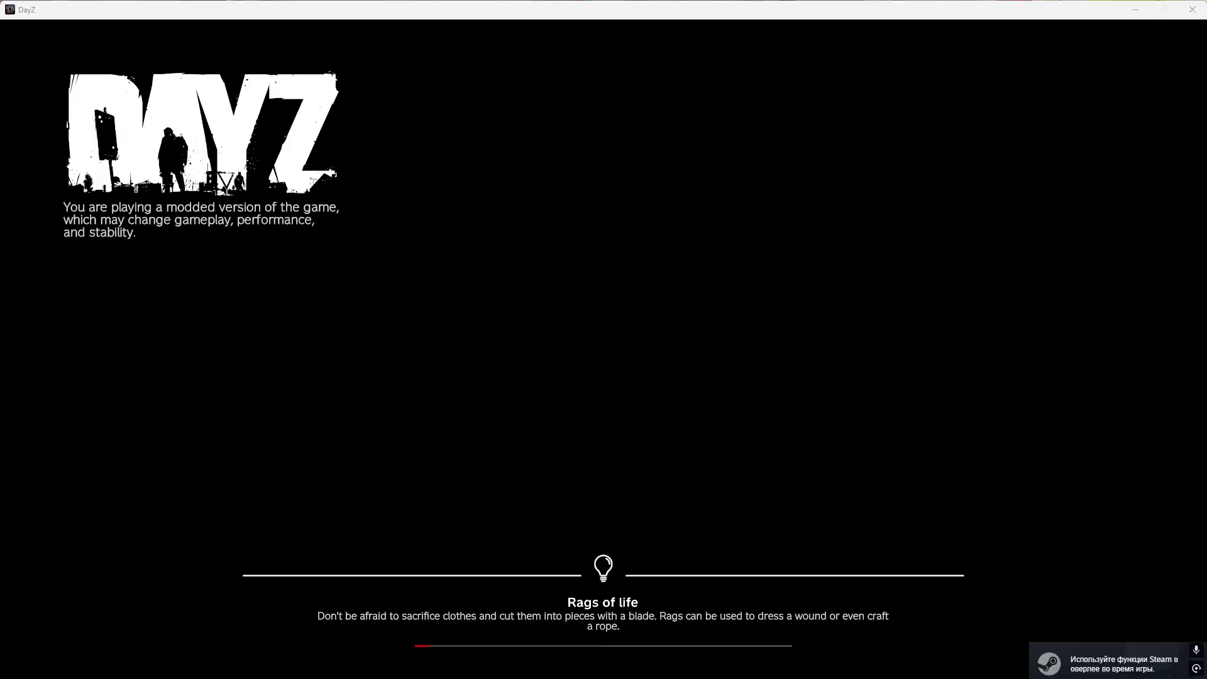
Switch to File Explorer and open VehicleCover.json from the DayZServer\profiles\VehicleCover folder.
key(alt+Tab)
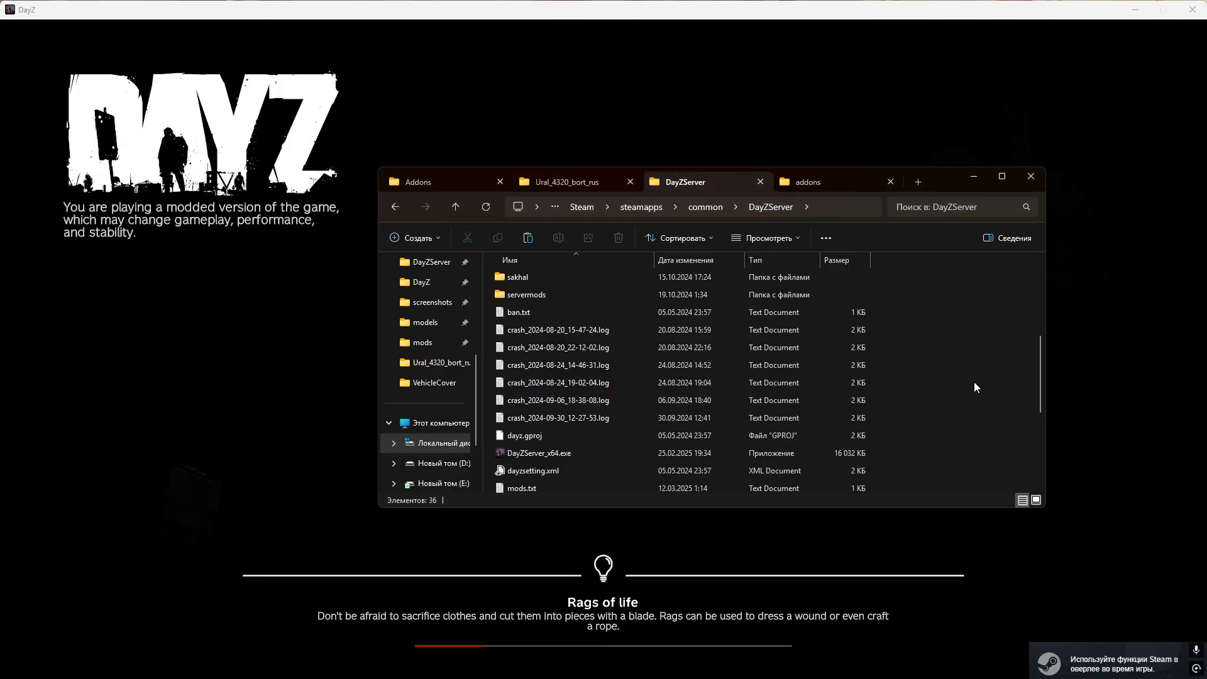
scroll(632, 403, up, 3)
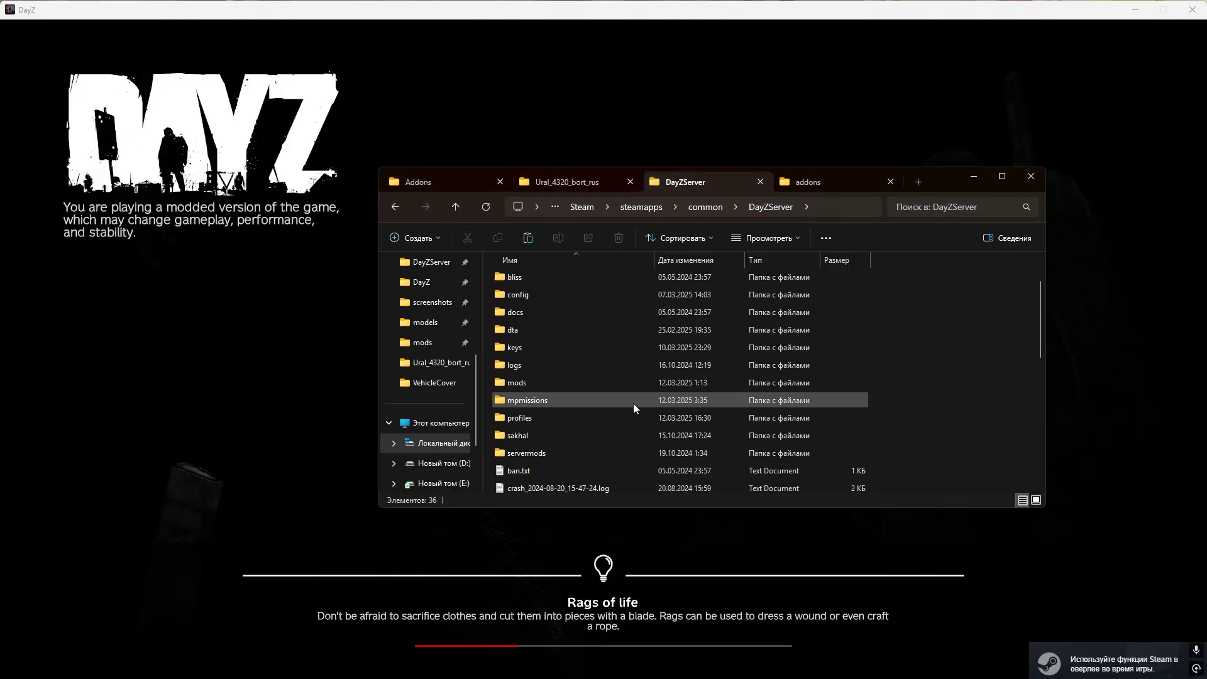
double_click(579, 418)
click(563, 260)
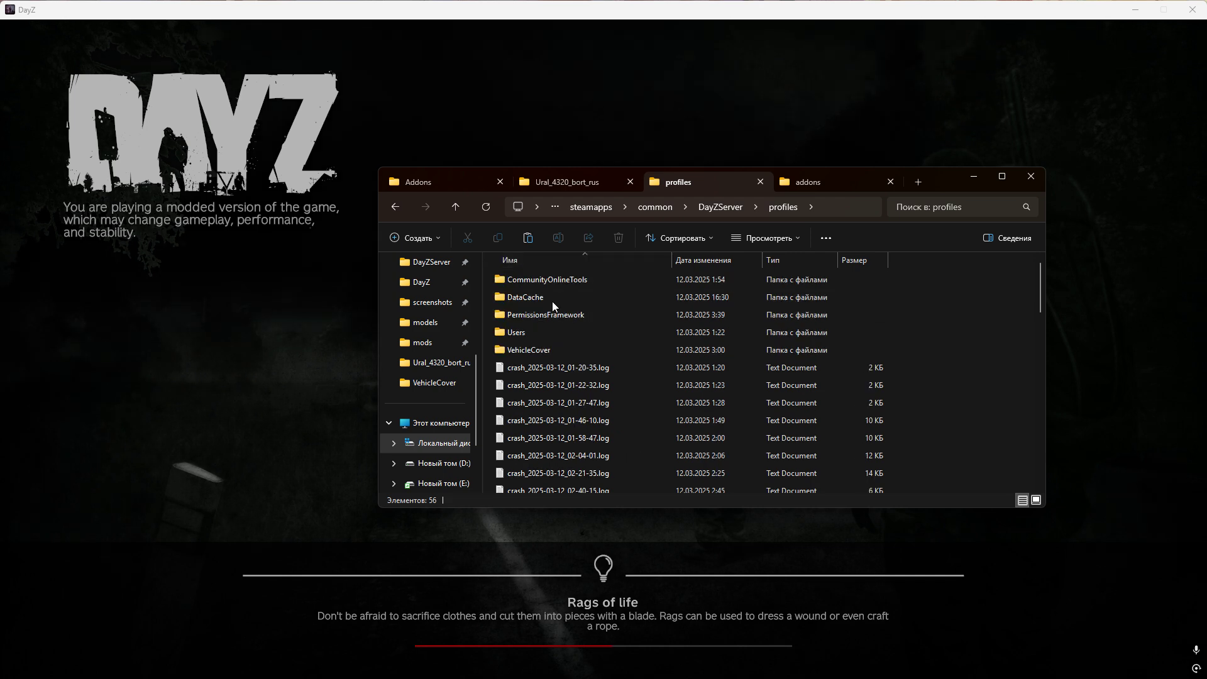
double_click(533, 344)
double_click(525, 280)
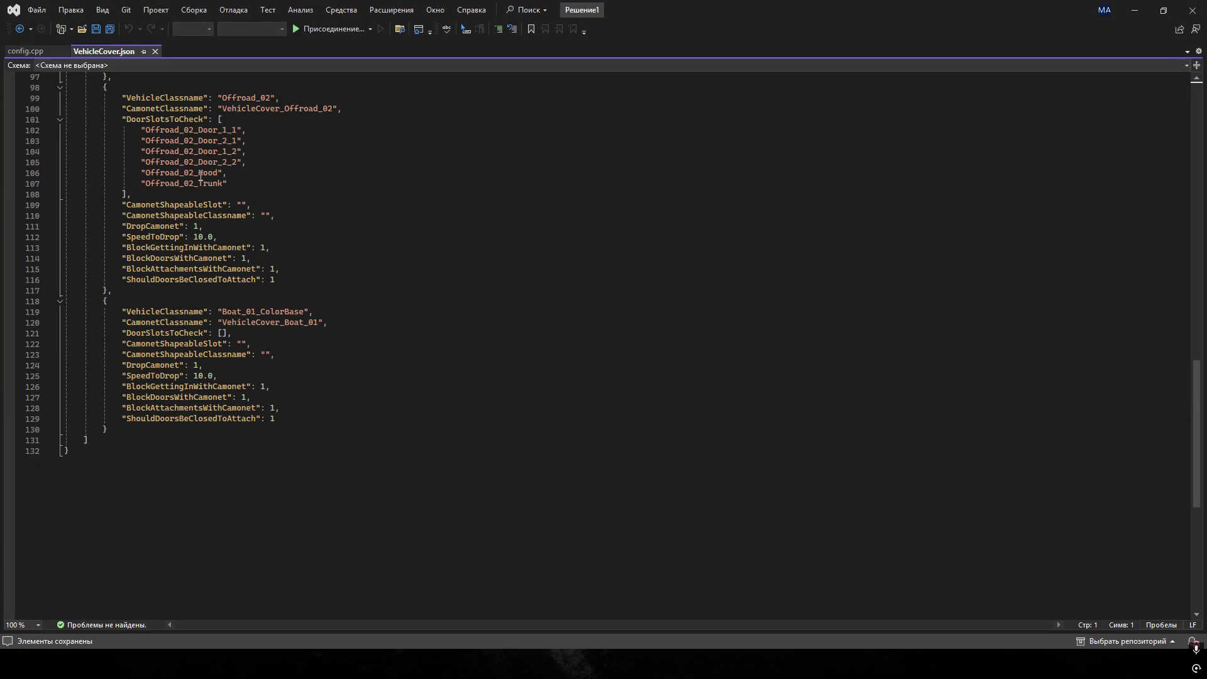
Duplicate the Boat_01_ColorBase entry as a new last entry in VehicleCover.json, separated by a comma.
click(116, 431)
shift+click(108, 304)
shift+click(104, 303)
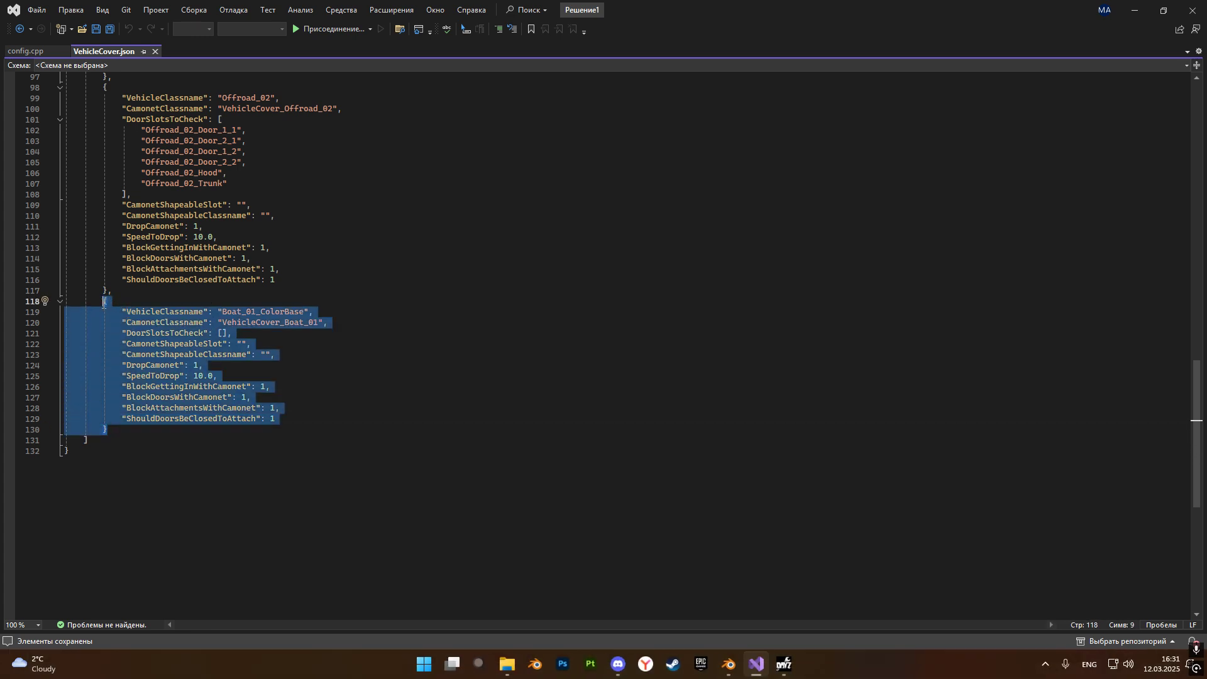
click(131, 427)
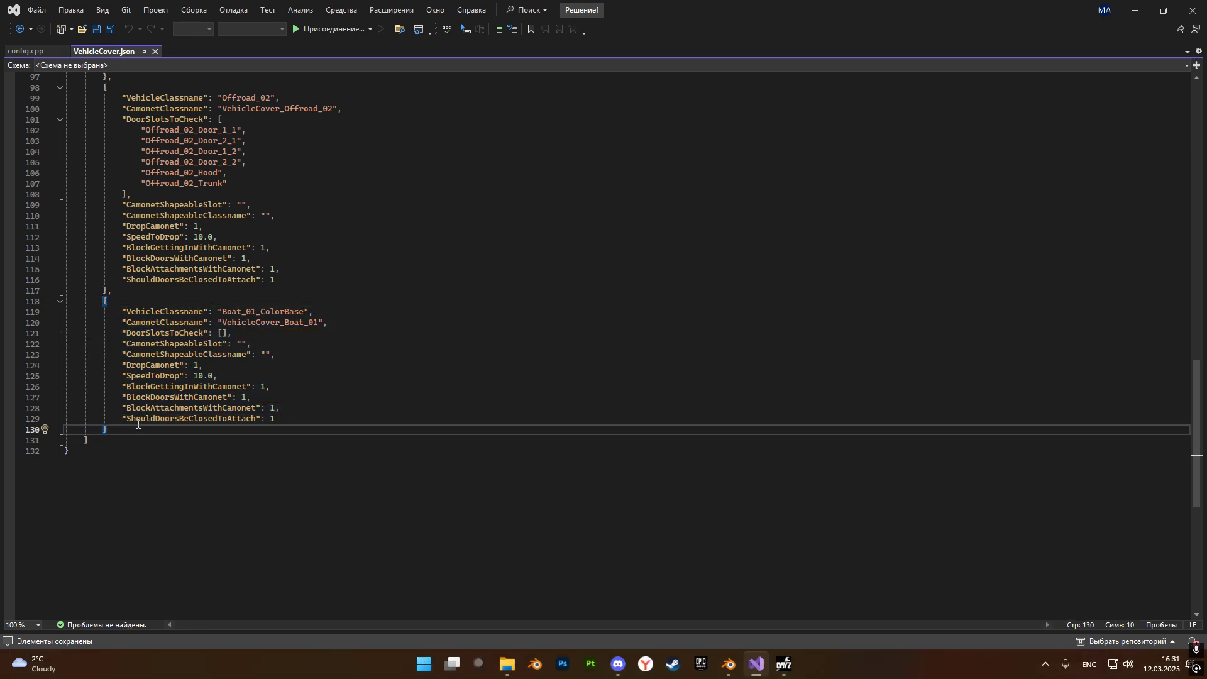
text(,)
key(Return)
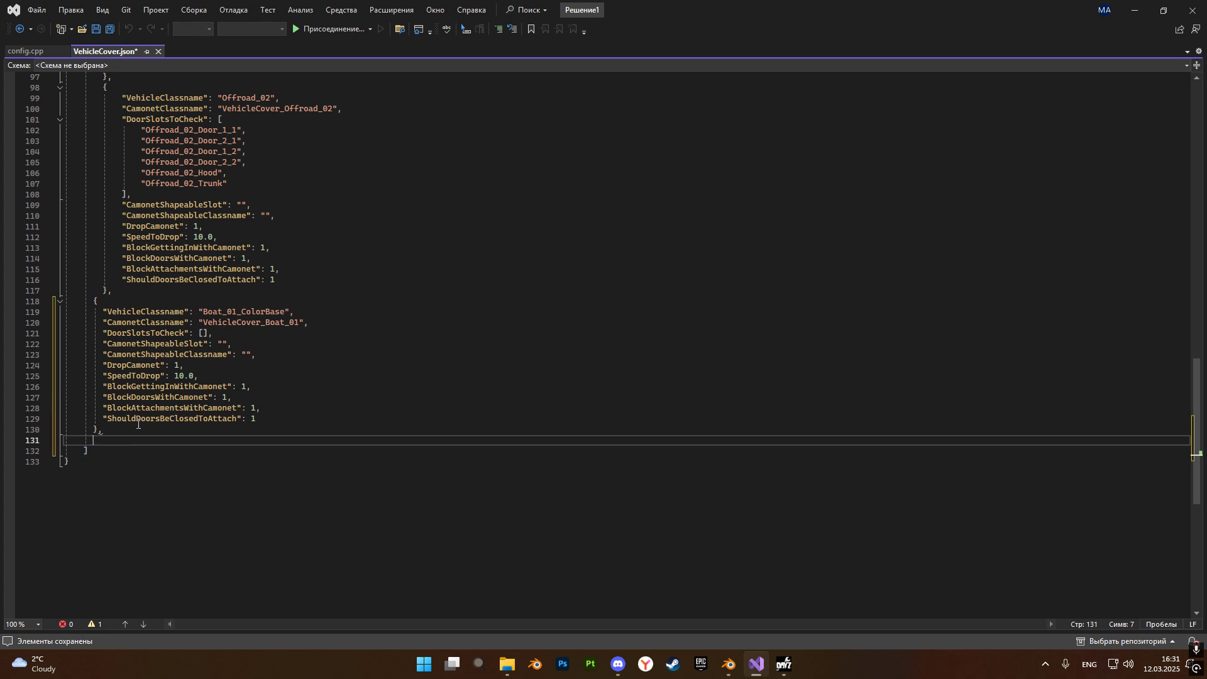
key(ctrl+v)
Open config.cpp from P:\Ural_4320_rus and copy the class name Ural_4320_bort_rus from its CfgVehicles section.
drag(202, 450, 285, 450)
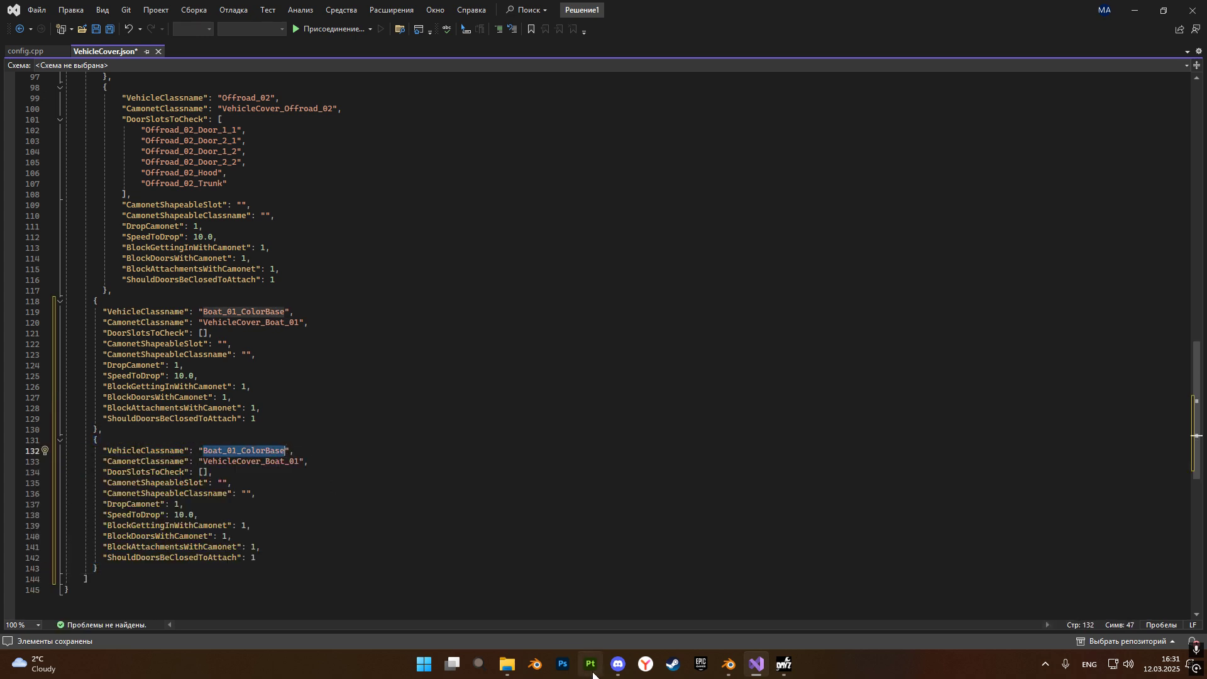
click(507, 664)
click(553, 182)
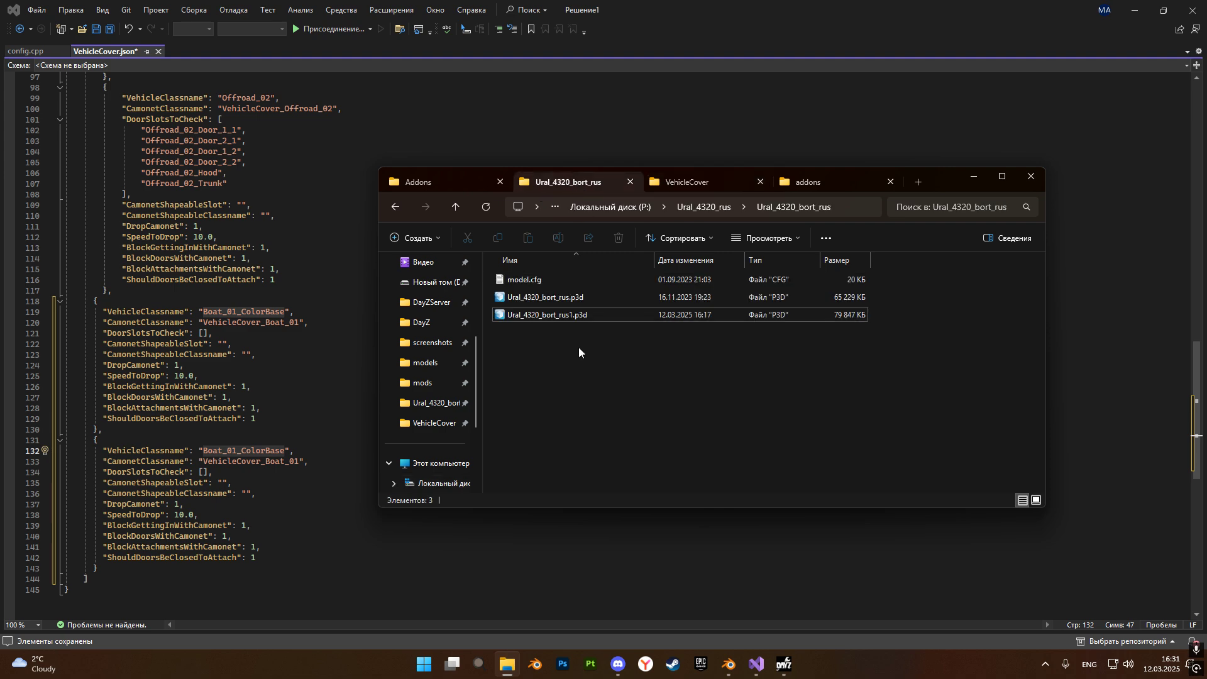
click(703, 208)
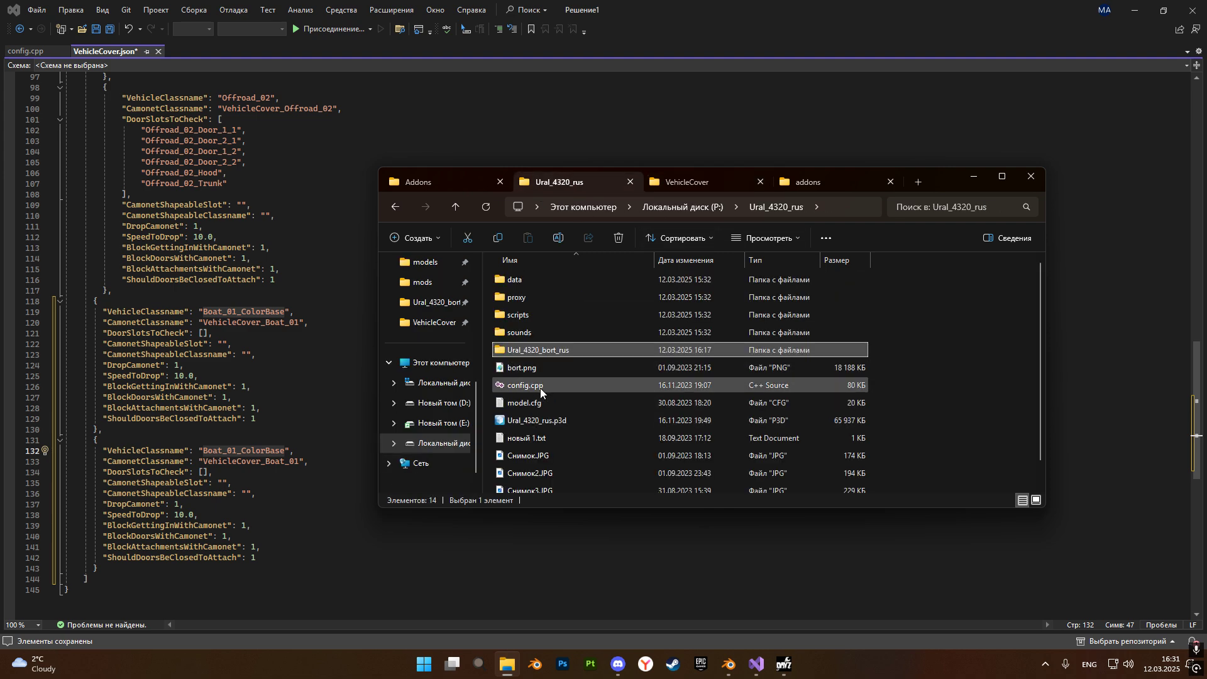
double_click(541, 387)
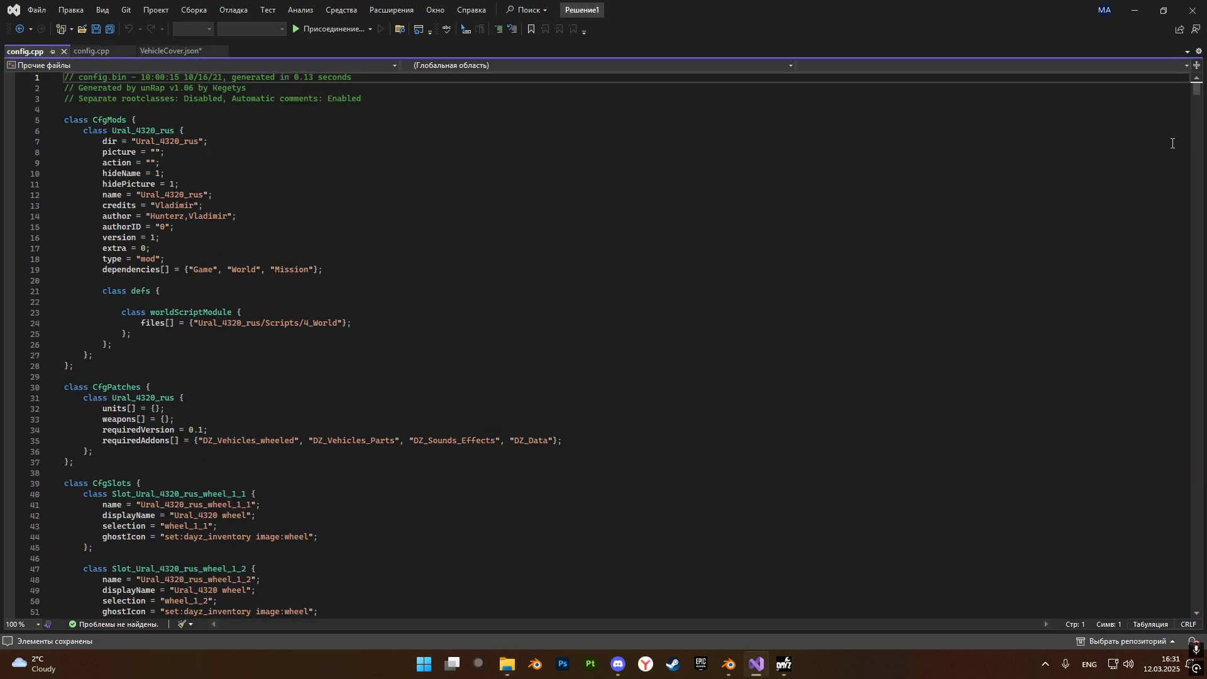
click(825, 292)
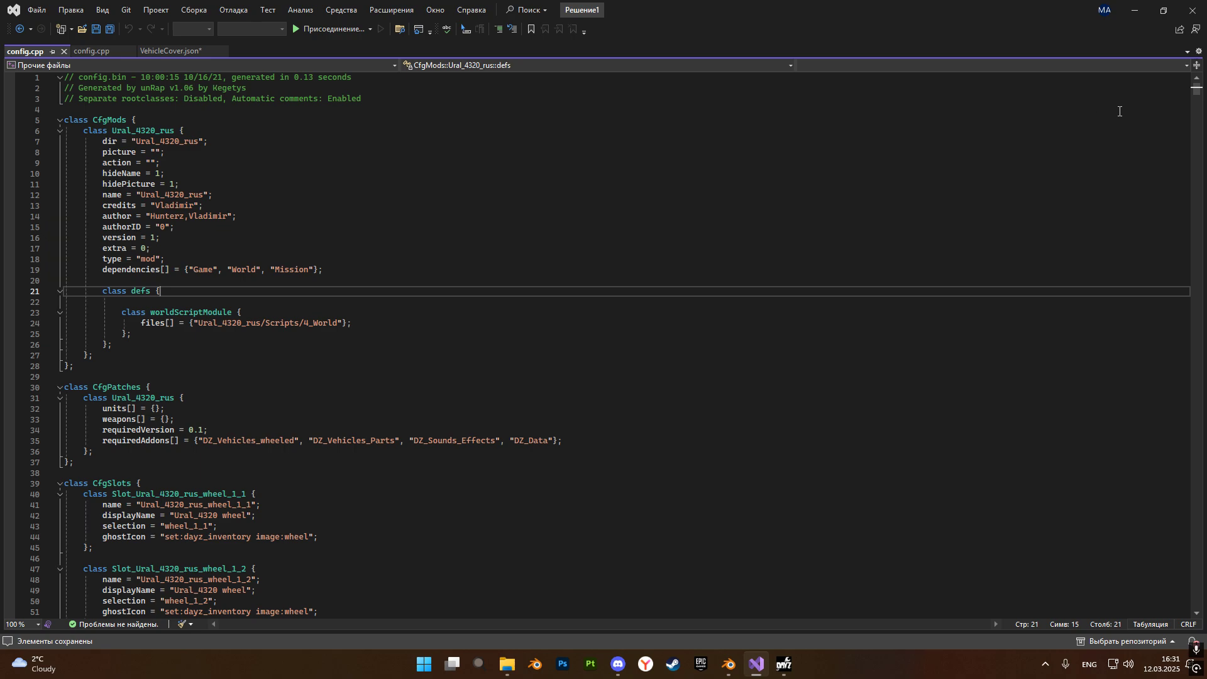
drag(1196, 91, 1160, 394)
scroll(1159, 400, down, 9)
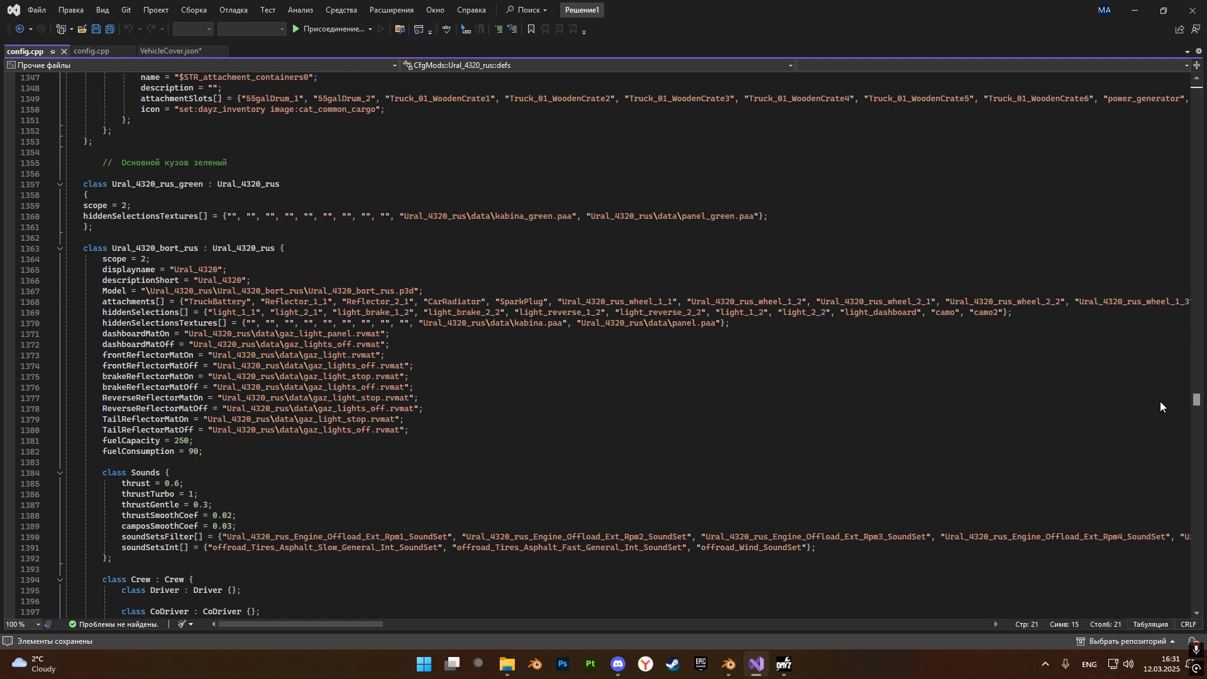
drag(112, 247, 199, 250)
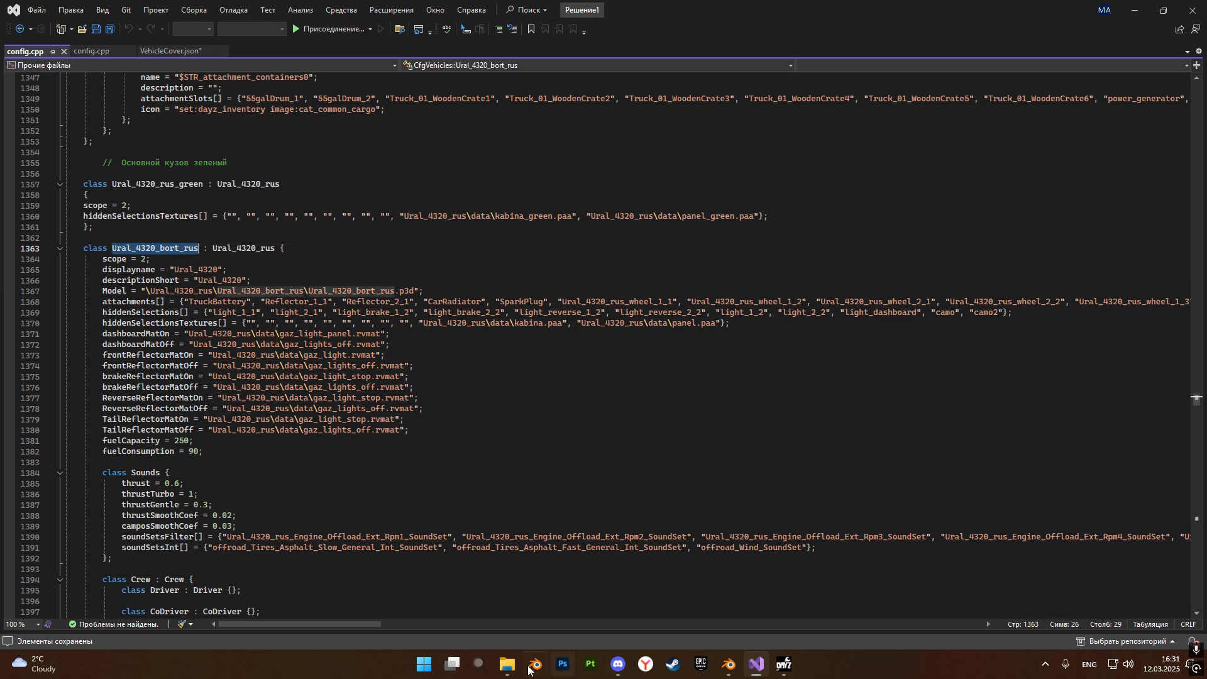
Set VehicleClassname in the last entry of VehicleCover.json to Ural_4320_bort_rus.
click(189, 51)
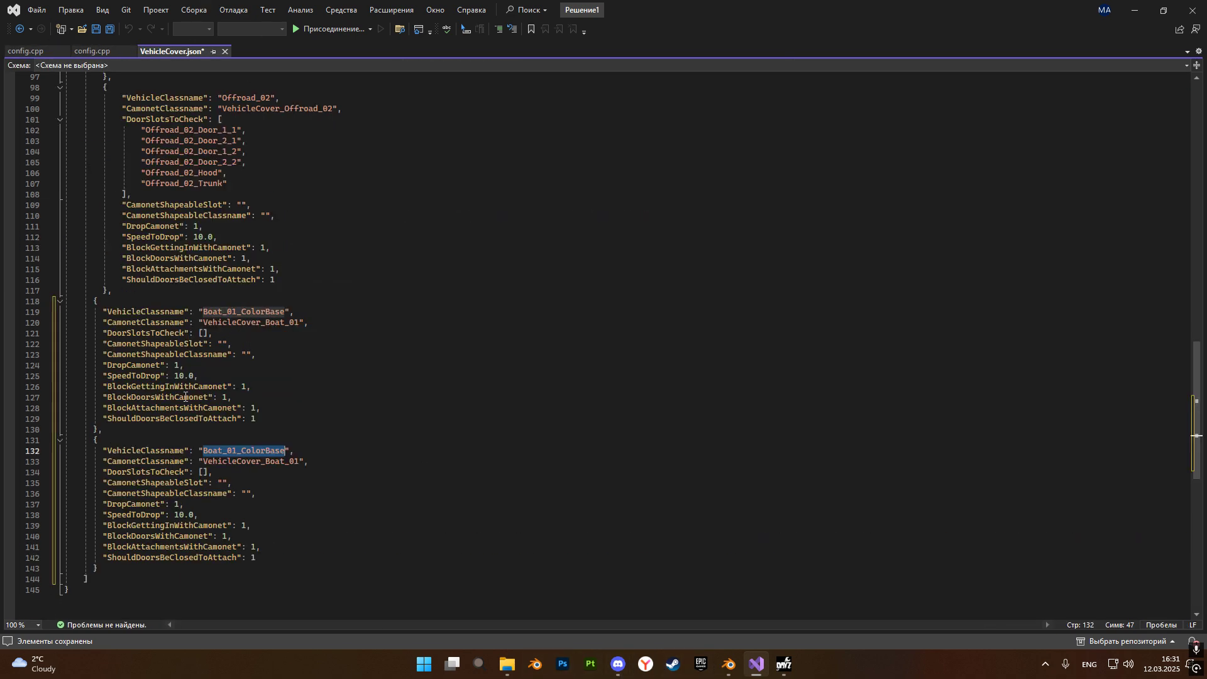
key(Up)
key(Up)
drag(203, 450, 286, 452)
key(ctrl+v)
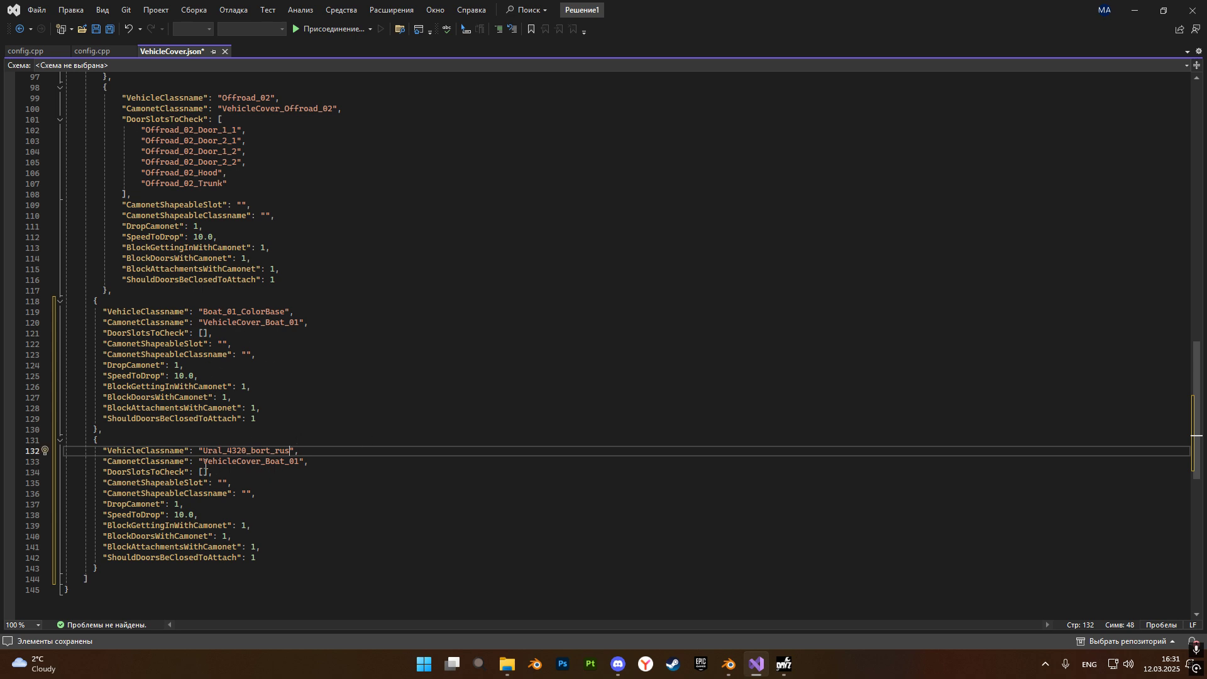
Set CamonetClassname in the last VehicleCover.json entry to VehicleCover_Ural4320, copying the class name from the VehicleCover mod's config.cpp.
drag(204, 460, 300, 463)
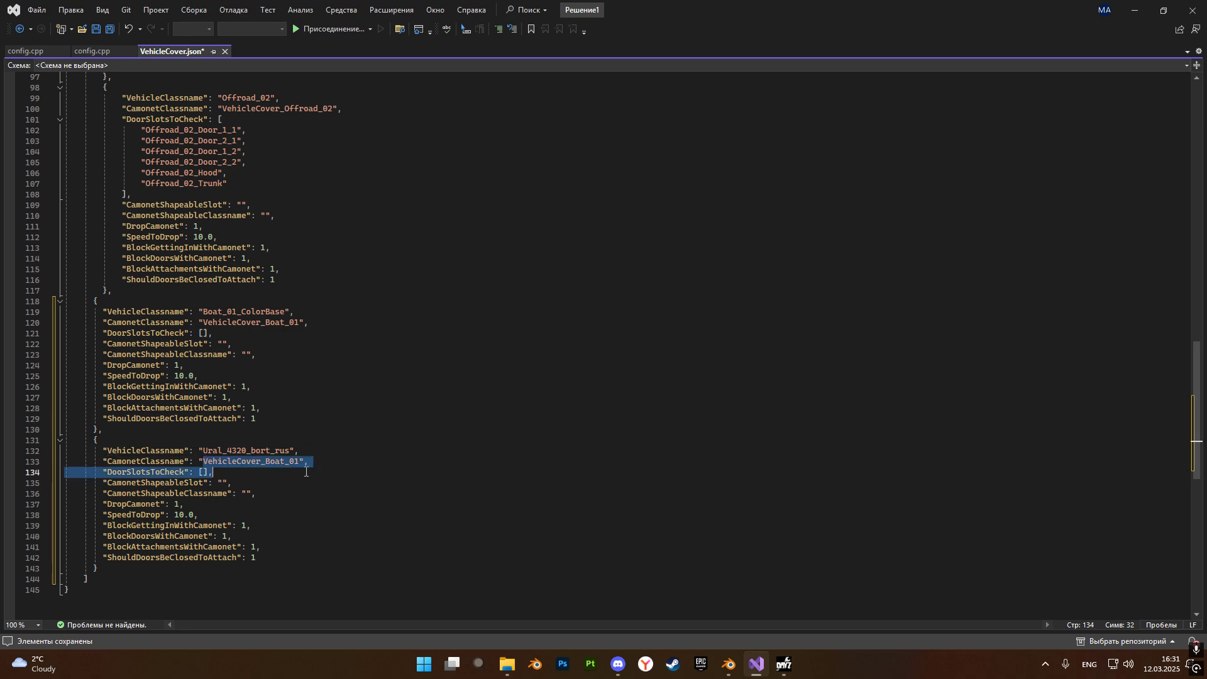
click(310, 463)
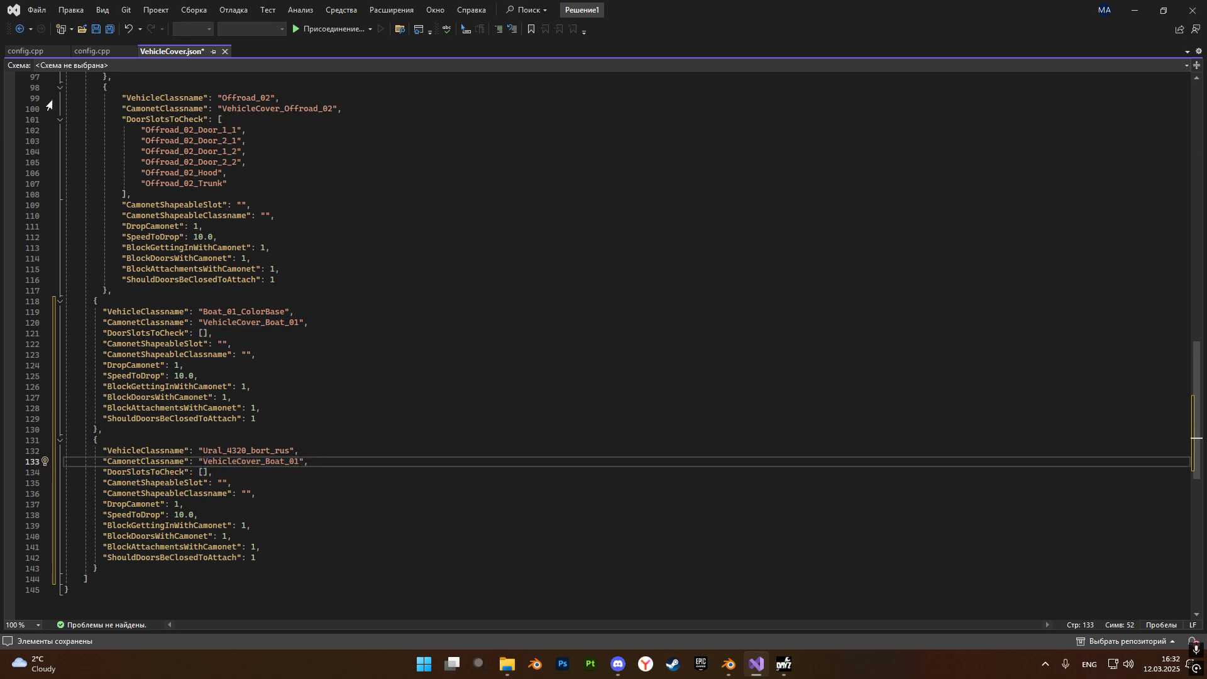
click(31, 47)
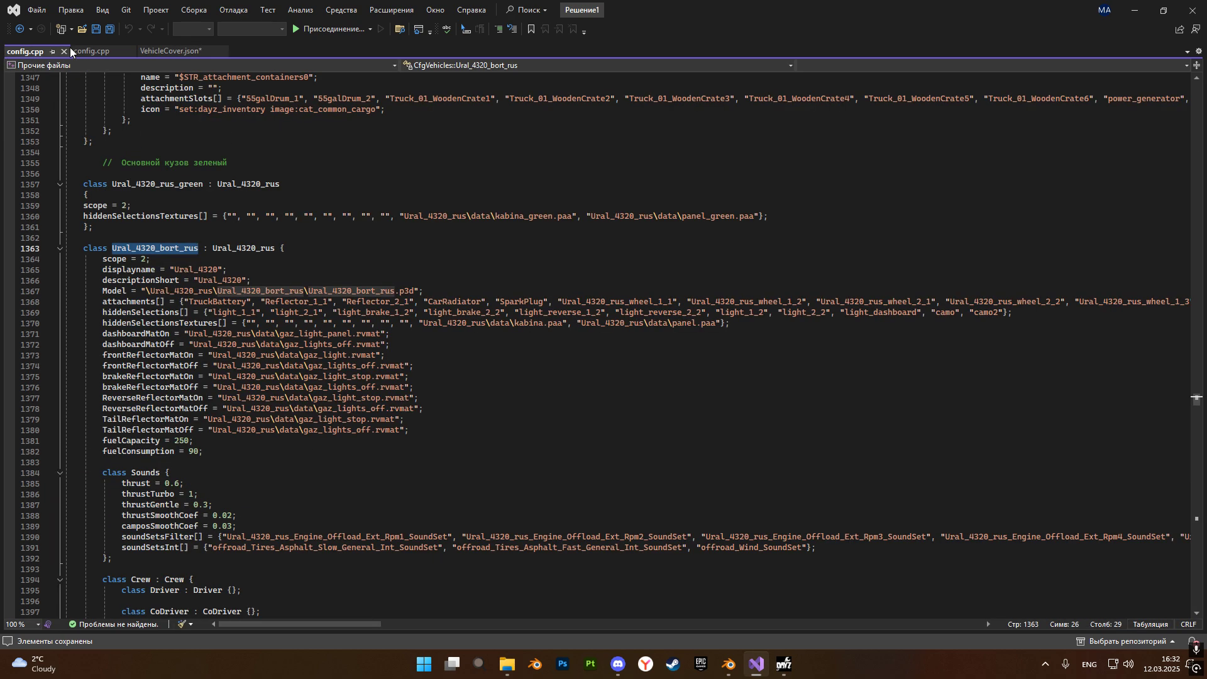
click(93, 51)
scroll(152, 346, down, 15)
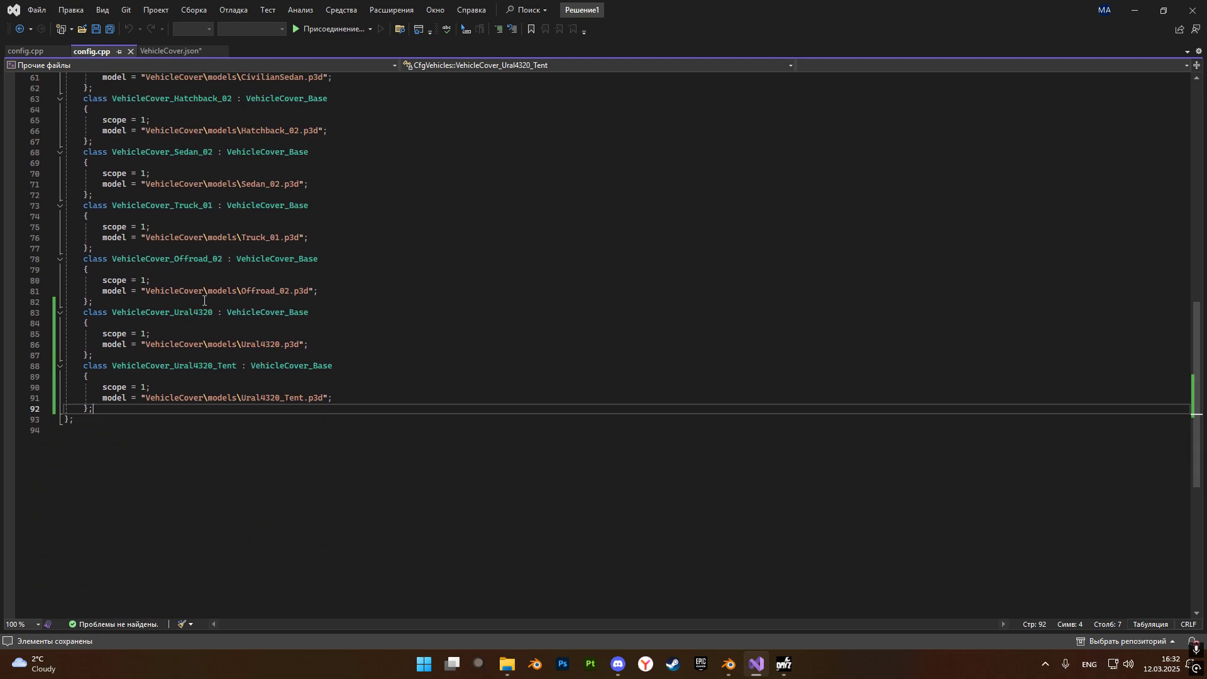
scroll(159, 300, up, 3)
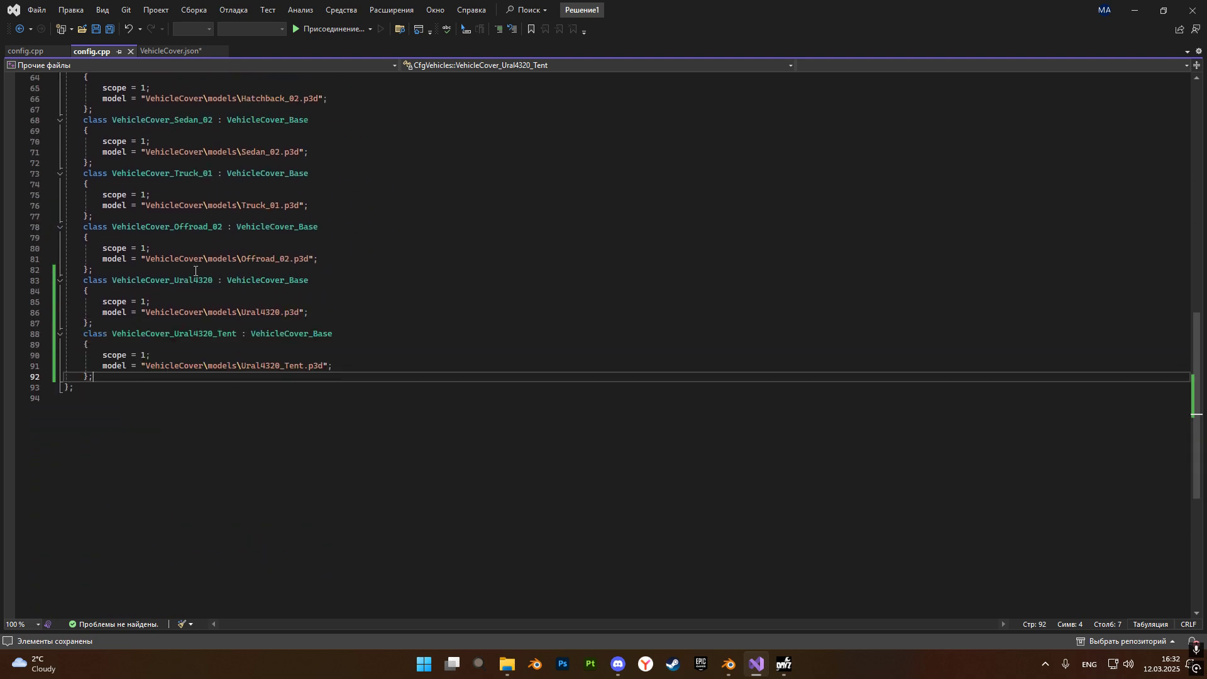
mouse_move(172, 284)
drag(114, 279, 211, 280)
key(ctrl+c)
mouse_move(211, 279)
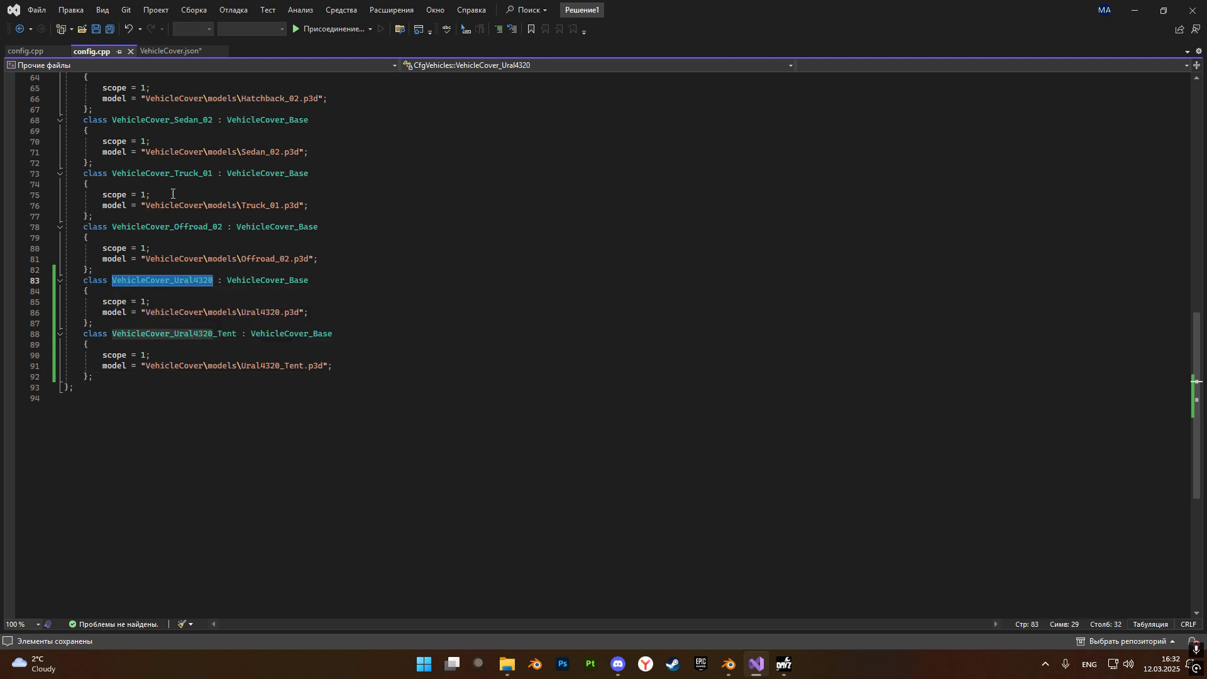
click(157, 51)
drag(203, 462, 299, 464)
key(ctrl+v)
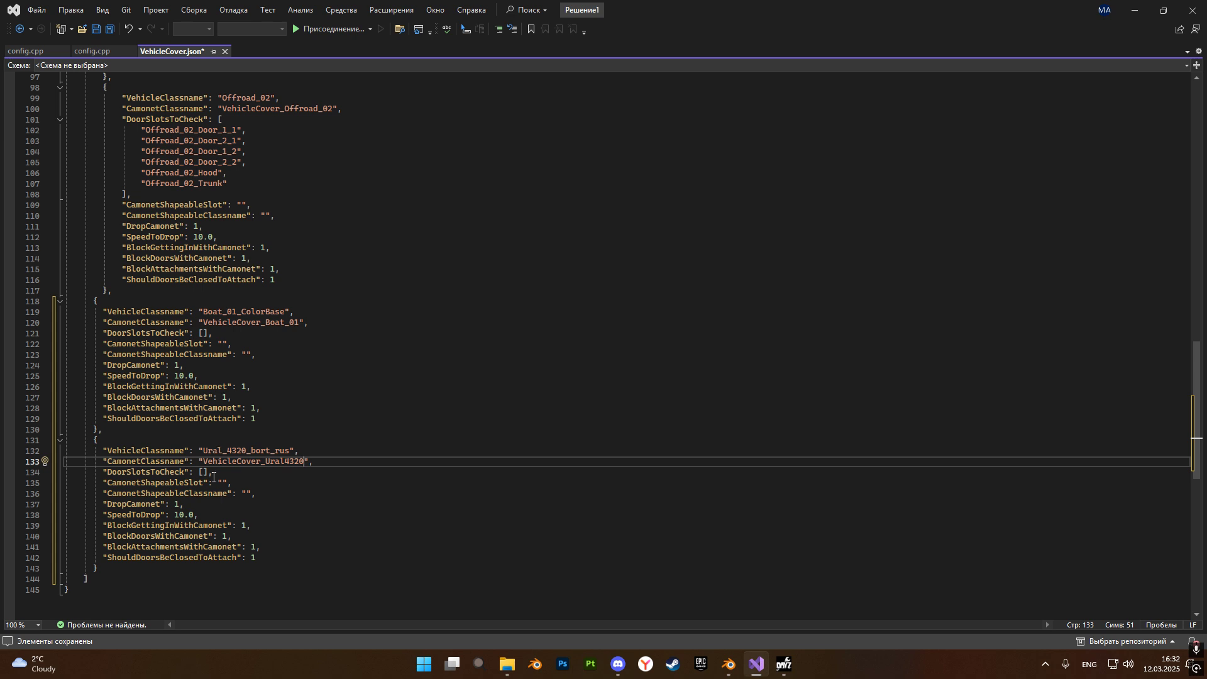
Set CamonetShapeableClassname in the last VehicleCover.json entry to VehicleCover_Ural4320_Tent, copying the class name from the VehicleCover mod's config.cpp.
click(222, 480)
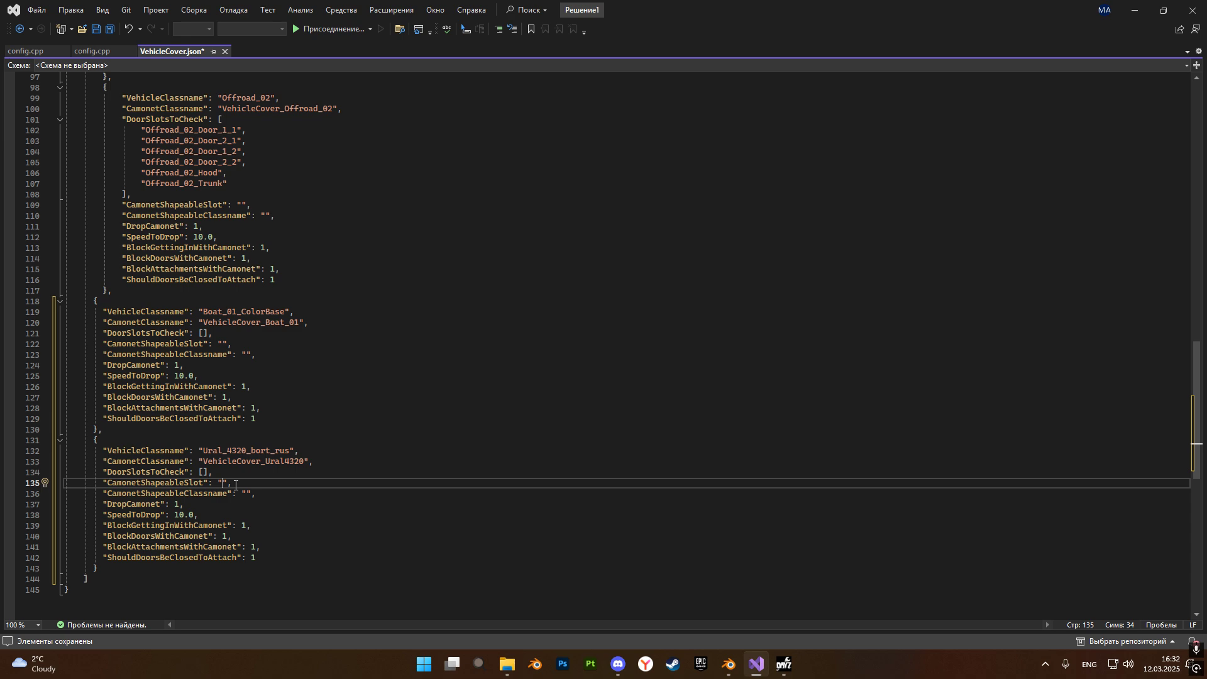
click(245, 494)
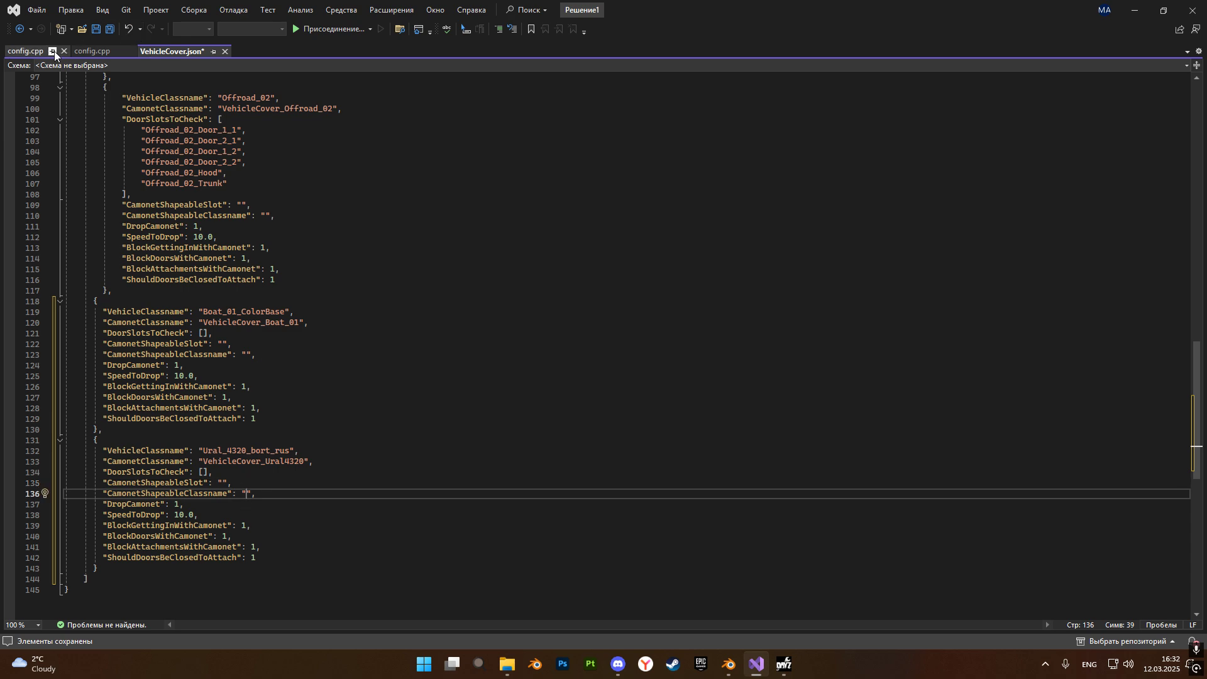
click(55, 51)
click(86, 54)
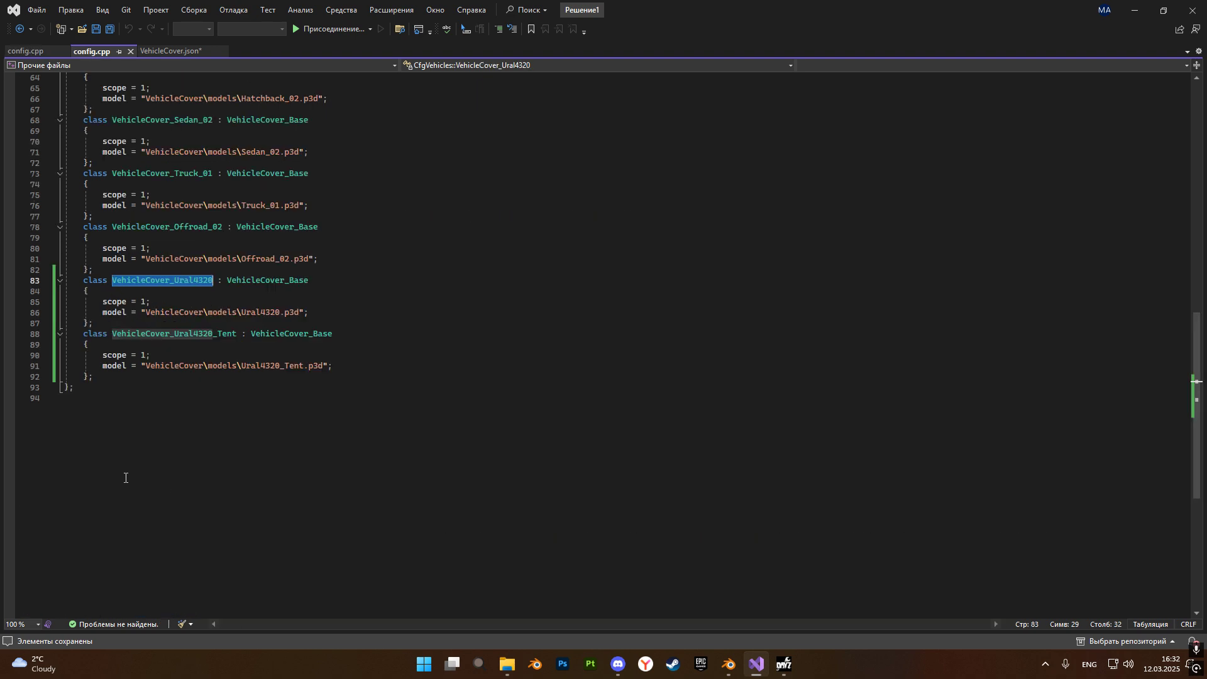
double_click(123, 334)
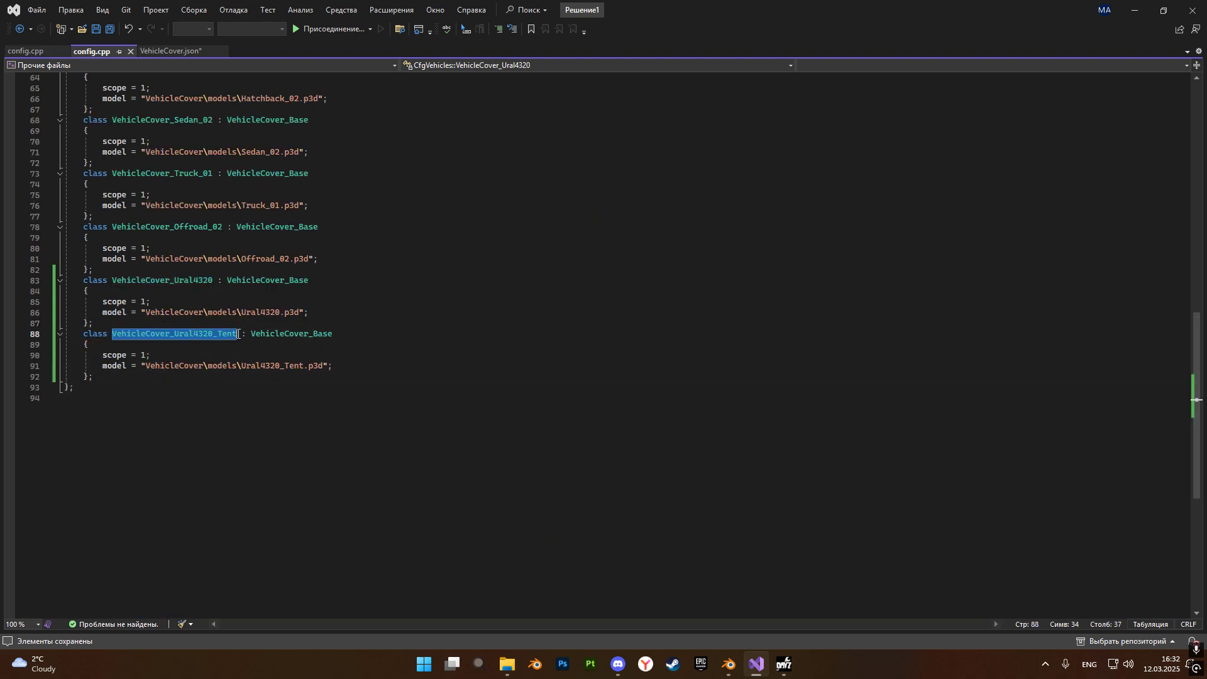
click(167, 52)
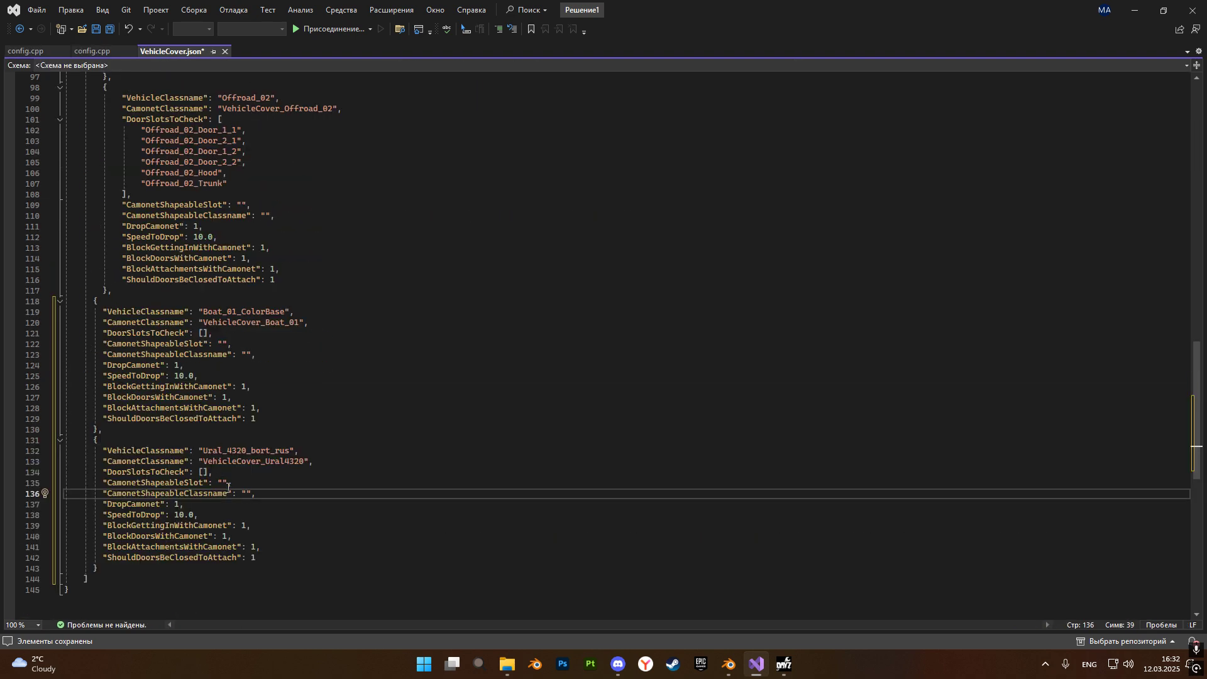
text(VehicleCover_Ural4320_Tent)
Find the tent slot in the Ural_4320_rus config.cpp and copy its class name Slot_Ural_4320_rus_tent.
click(26, 51)
click(483, 269)
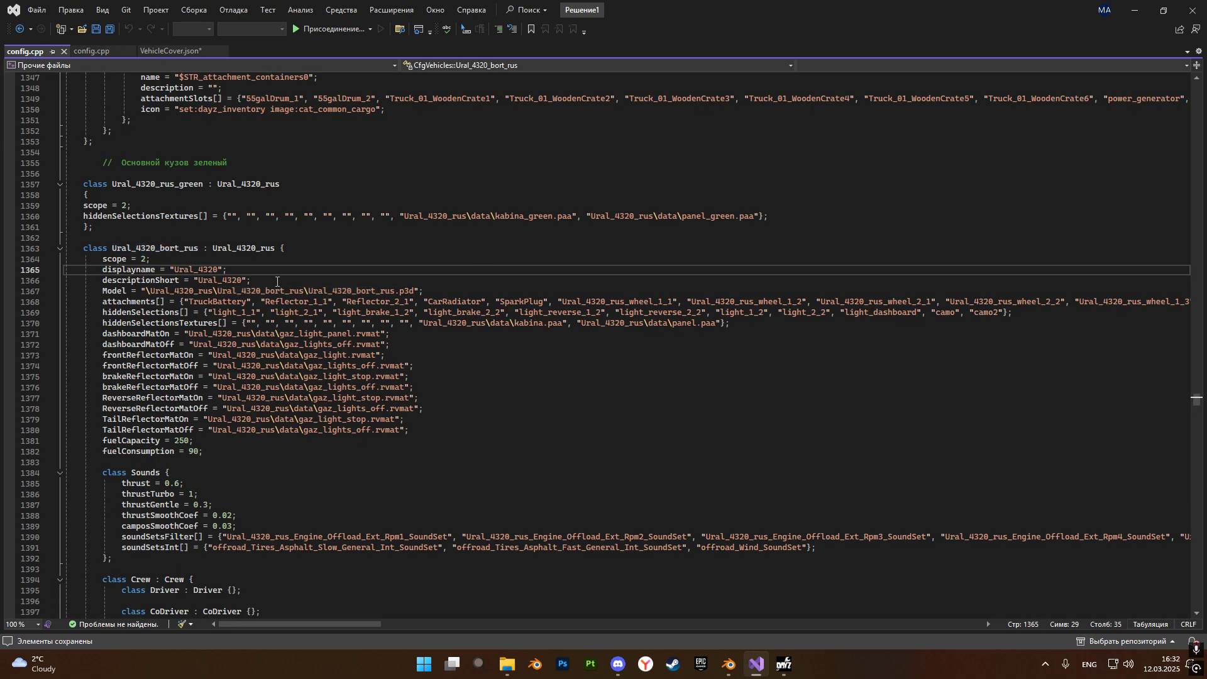
drag(293, 624, 710, 613)
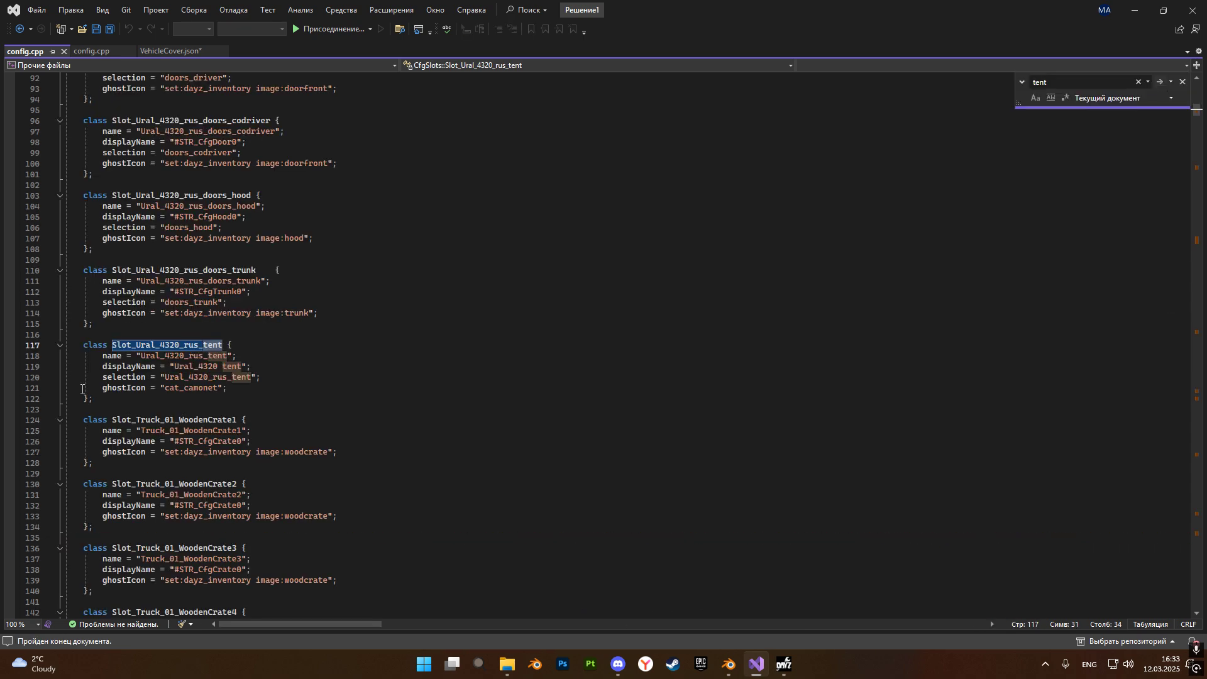
click(106, 356)
drag(112, 345, 223, 344)
key(ctrl+c)
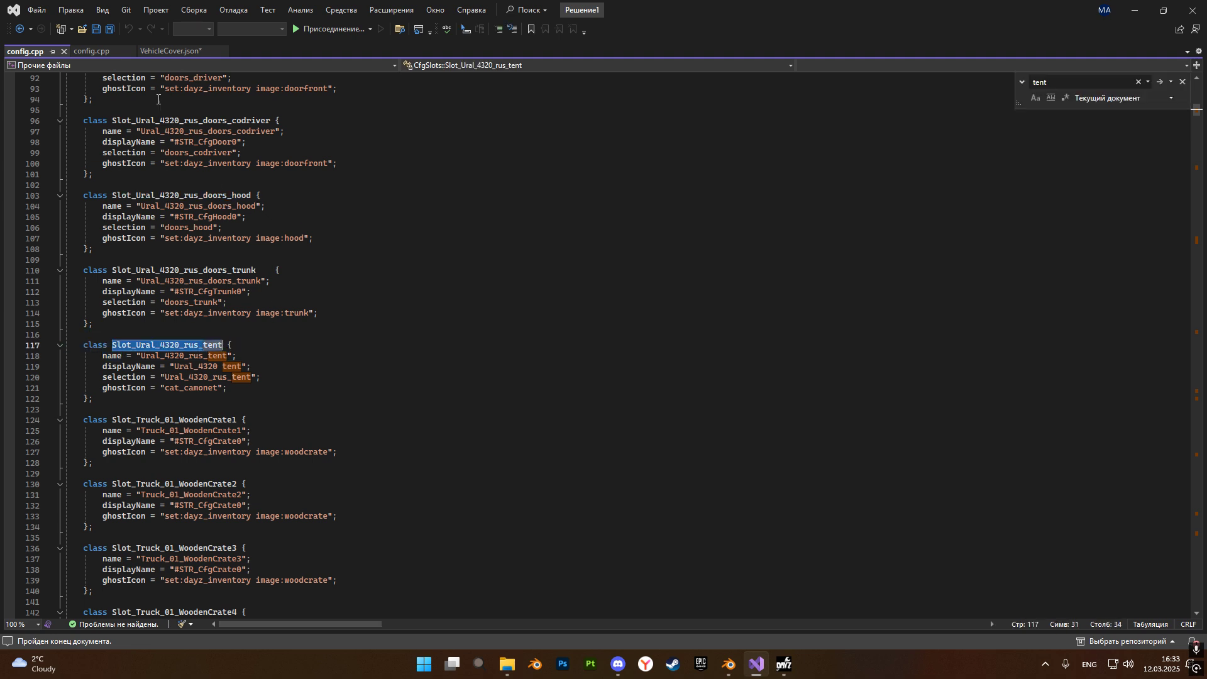
Set CamonetShapeableSlot in the last VehicleCover.json entry to Slot_Ural_4320_rus_tent and save the file.
click(164, 51)
click(226, 481)
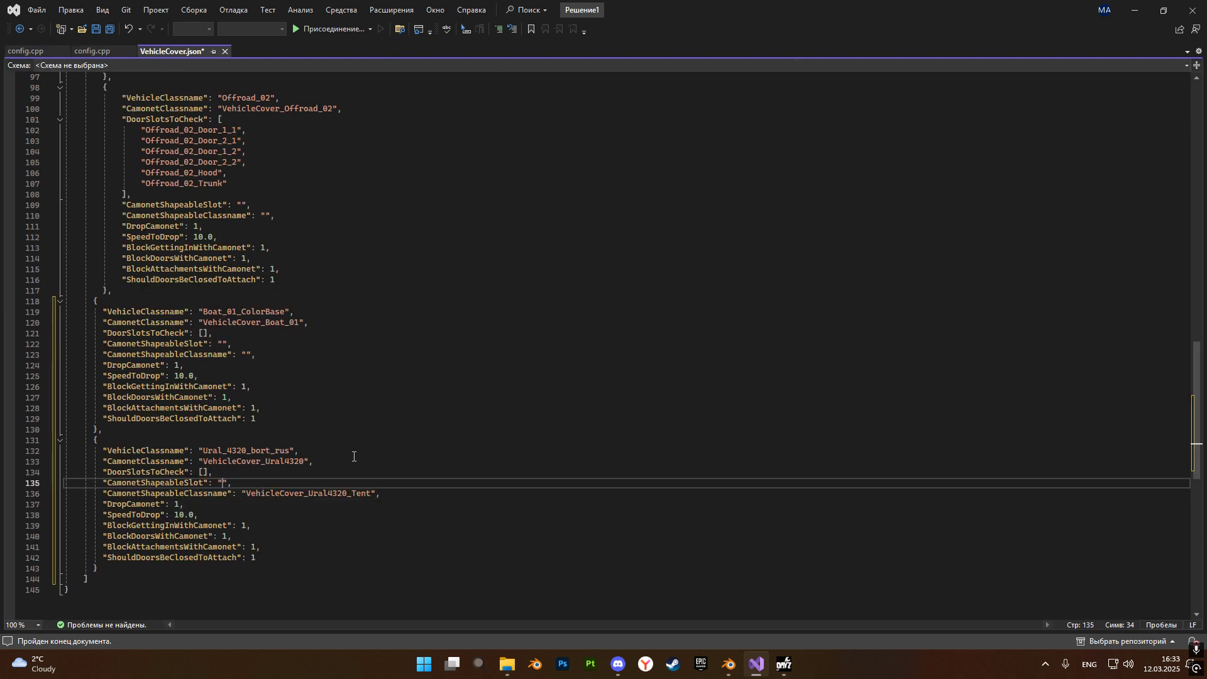
key(ctrl+v)
click(93, 32)
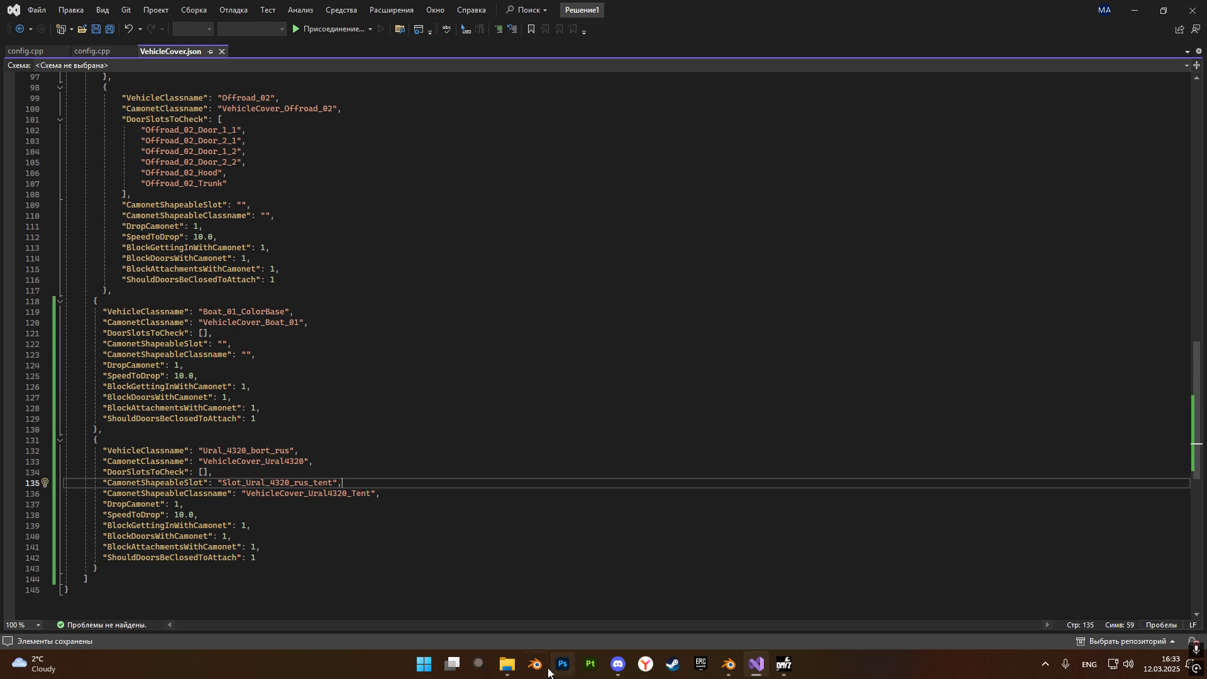
Set BlockAttachmentsWithCamonet in the Ural_4320_bort_rus entry to 0 and save VehicleCover.json.
click(515, 665)
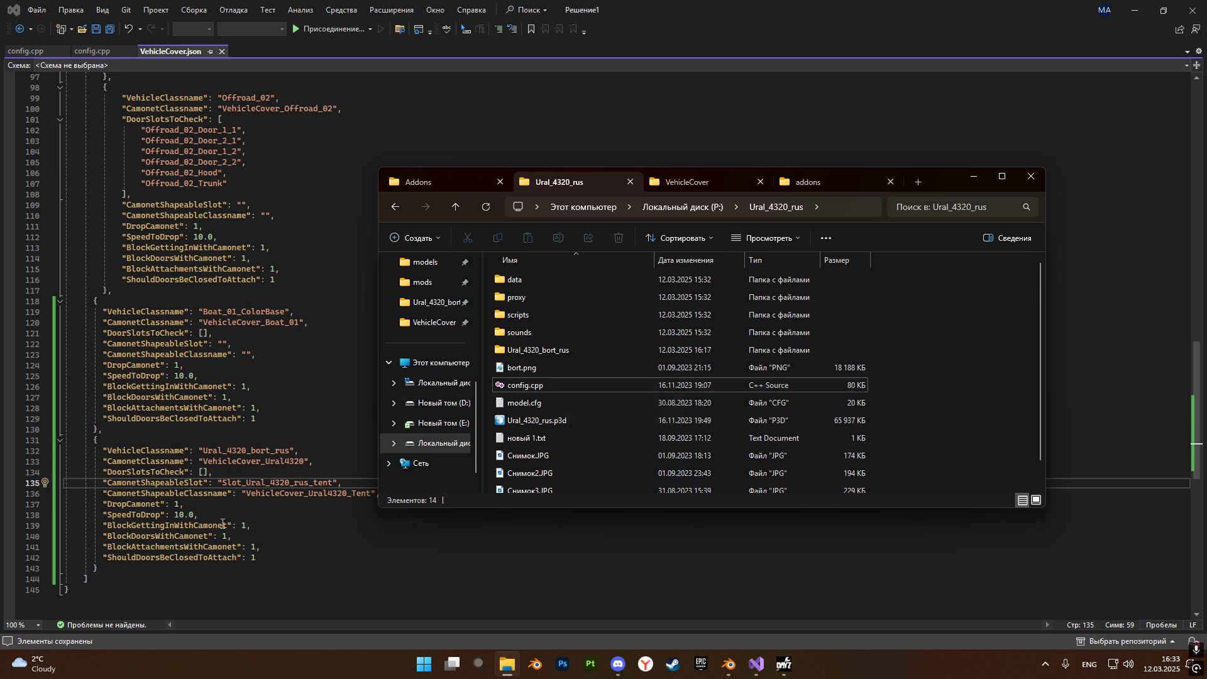
click(222, 528)
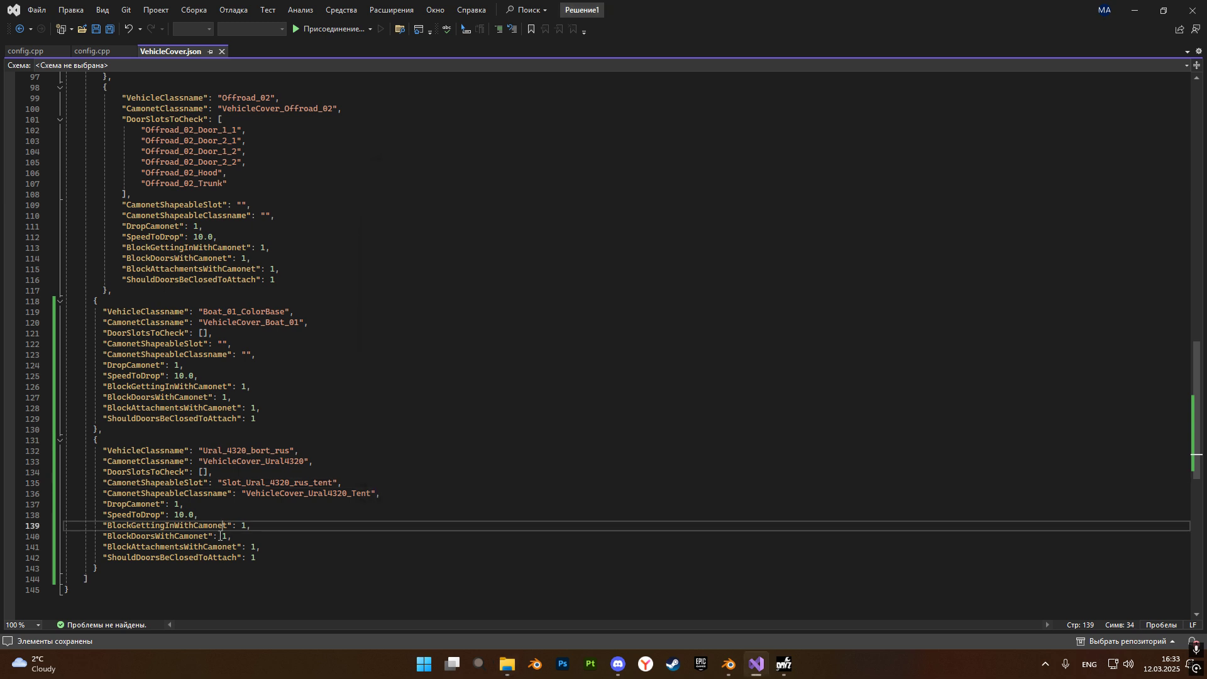
double_click(253, 557)
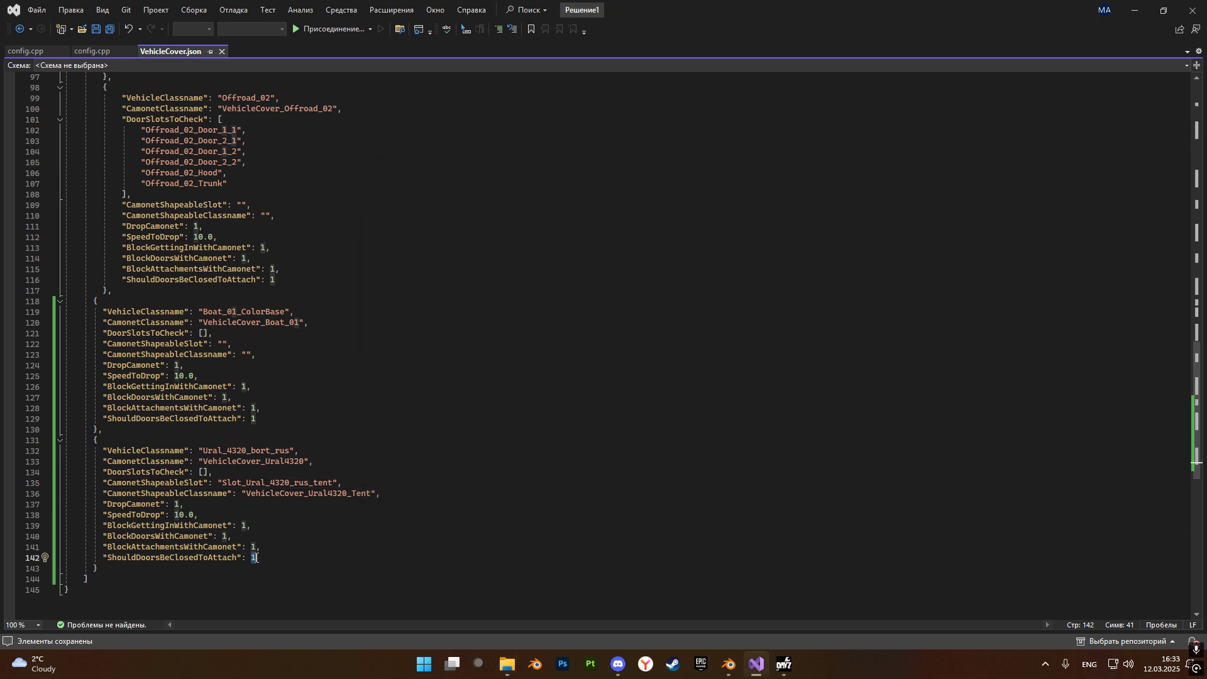
click(251, 546)
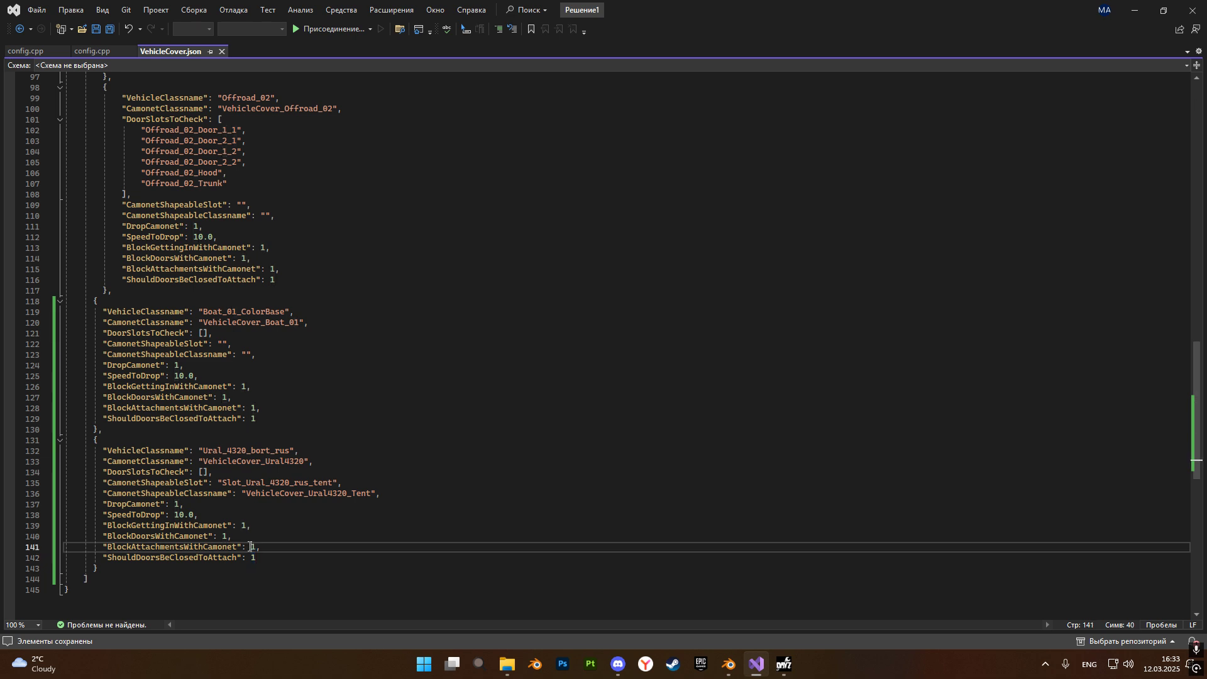
key(shift+Right)
text(0)
click(96, 28)
Switch to File Explorer and bring up the VehicleCover folder inside the DayZServer profiles.
click(516, 671)
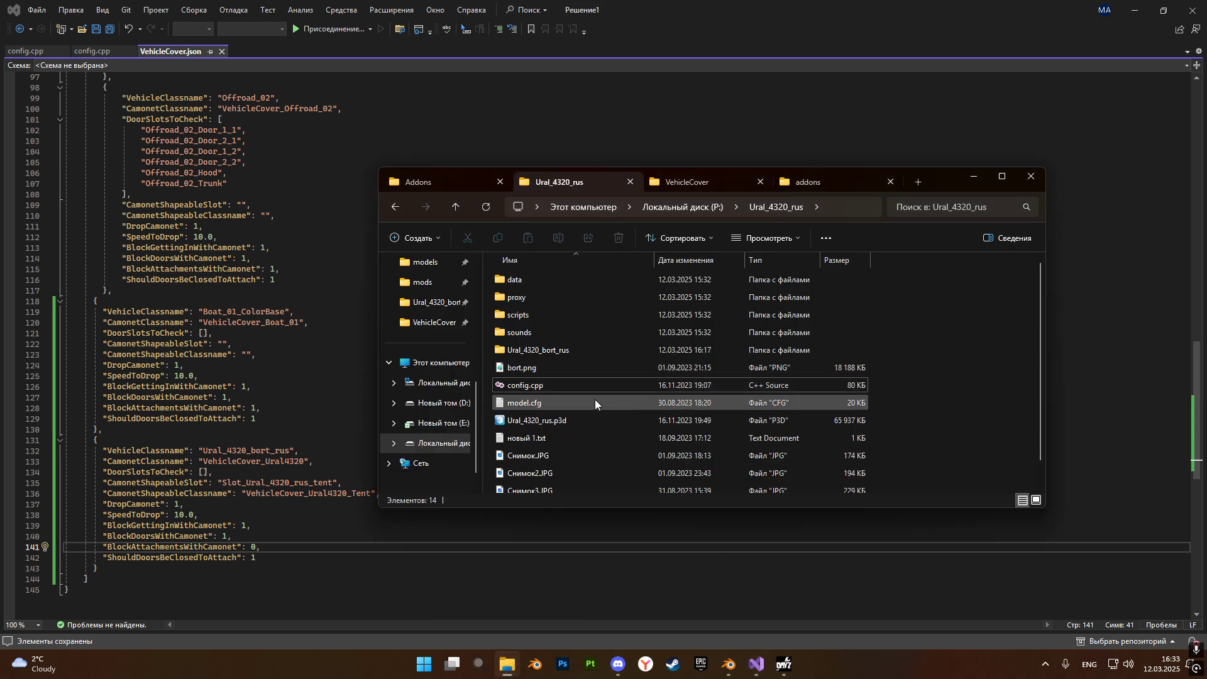
click(701, 184)
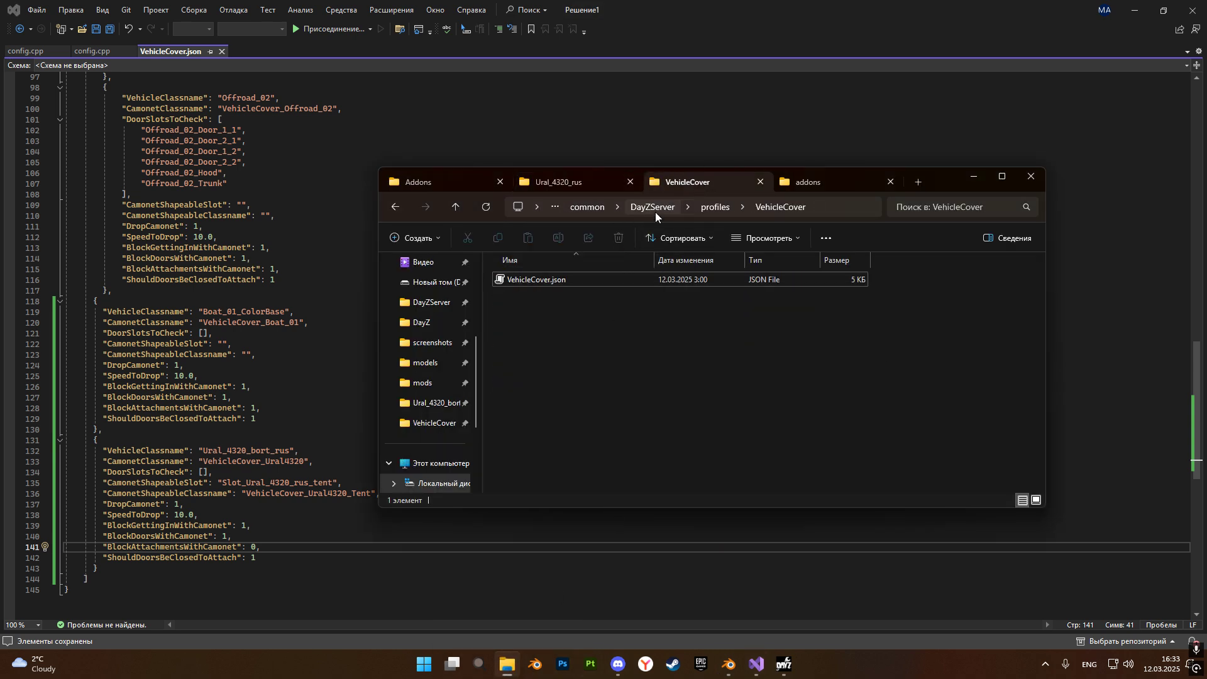
click(543, 183)
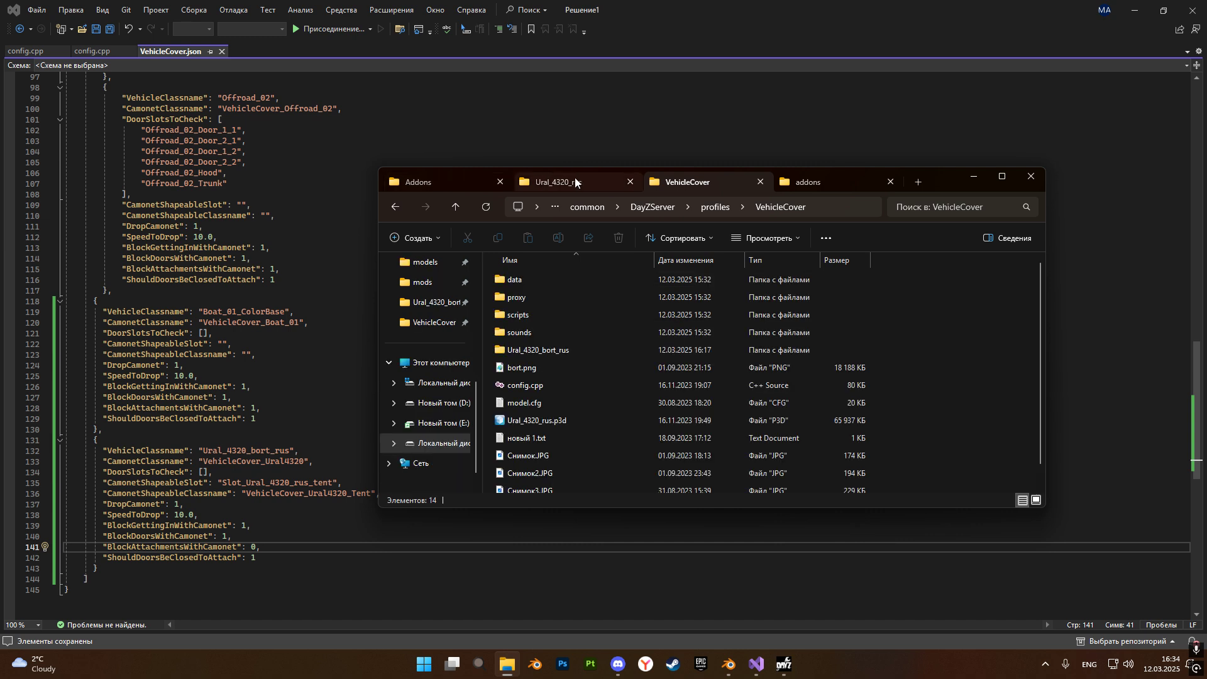
click(703, 182)
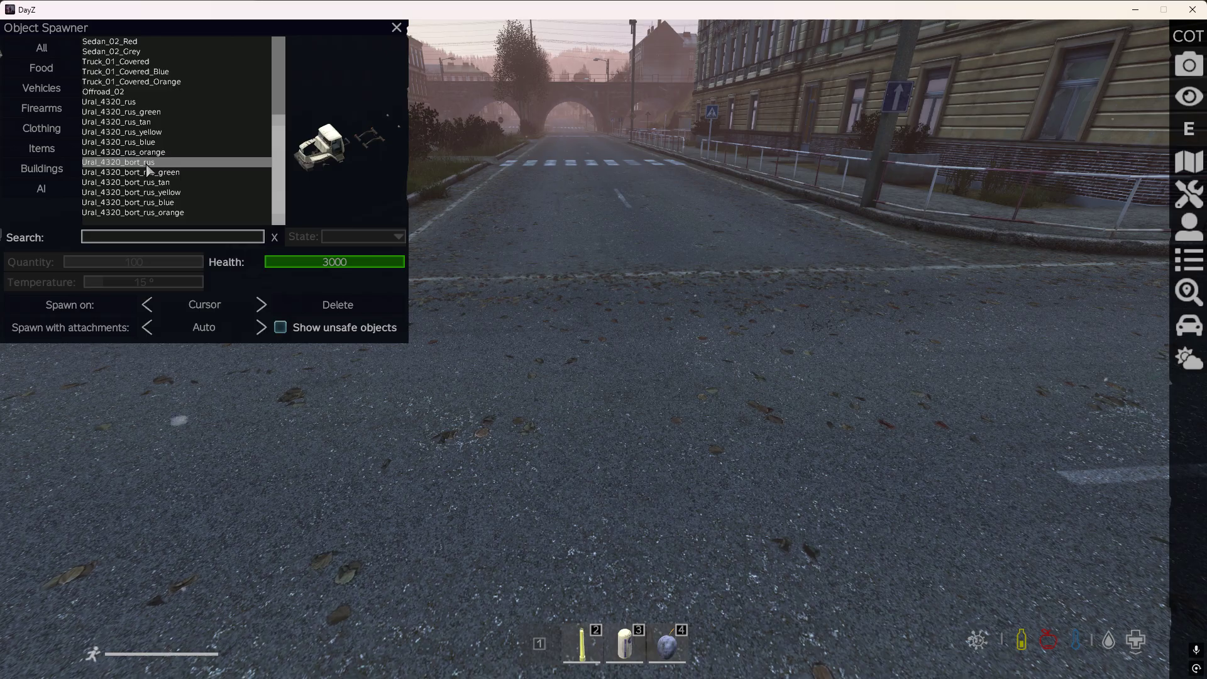
In DayZ, spawn a Ural_4320_bort_rus on the road and leave the object spawner to view the truck.
key(Escape)
key(Tab)
key(Tab)
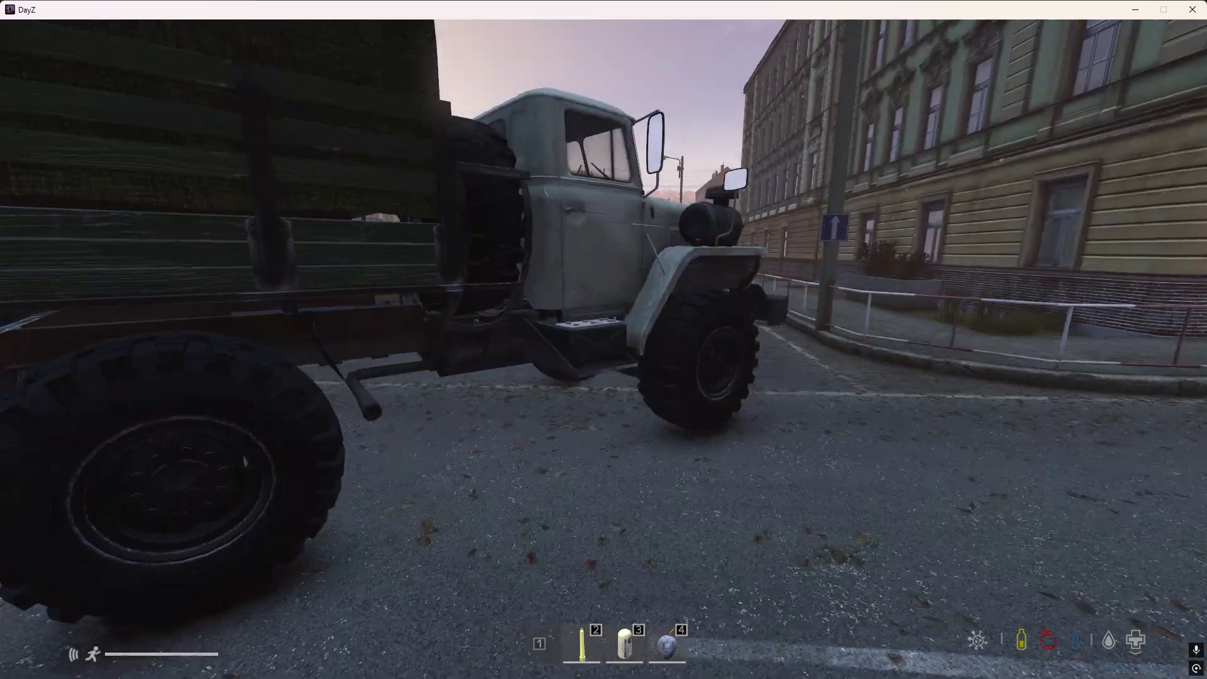
Search all spawnable objects for "camonet", spawn a CamoNet and leave the object spawner.
key(y)
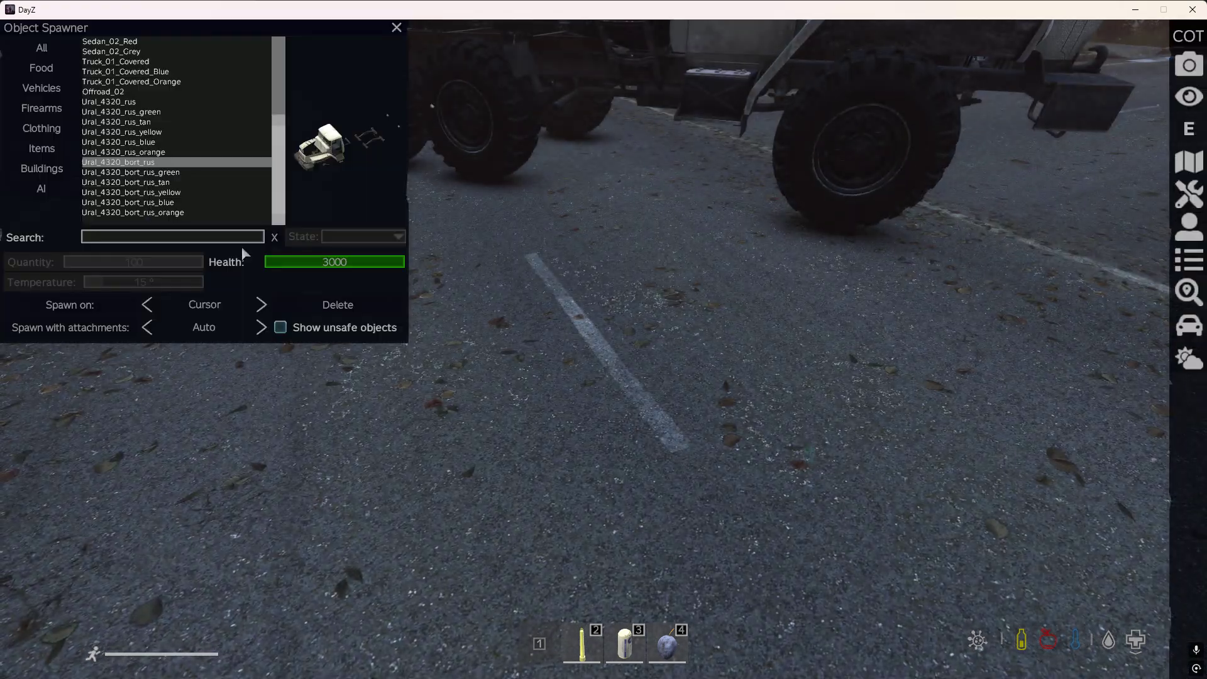
click(38, 48)
click(108, 237)
text(ca,o)
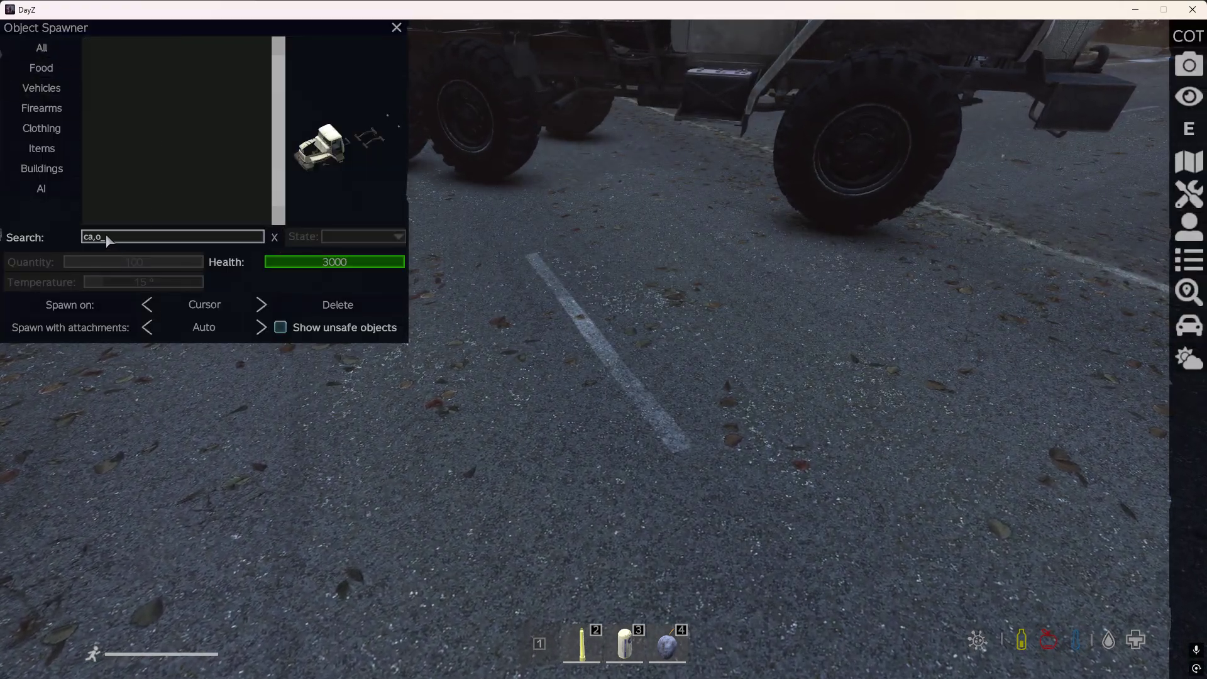
key(BackSpace)
key(BackSpace)
text(monet)
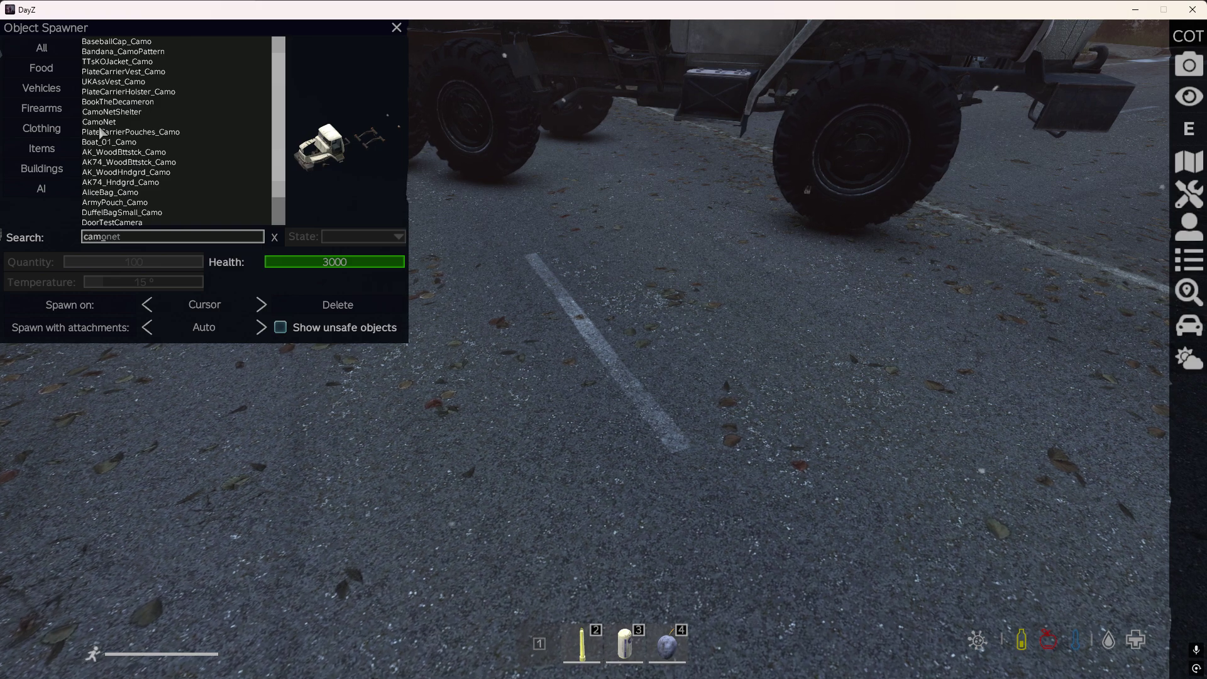
double_click(99, 127)
key(Escape)
Take the camo net in hand, cover the Ural with it at the cab door and inspect the covered truck.
key(f)
key(w)
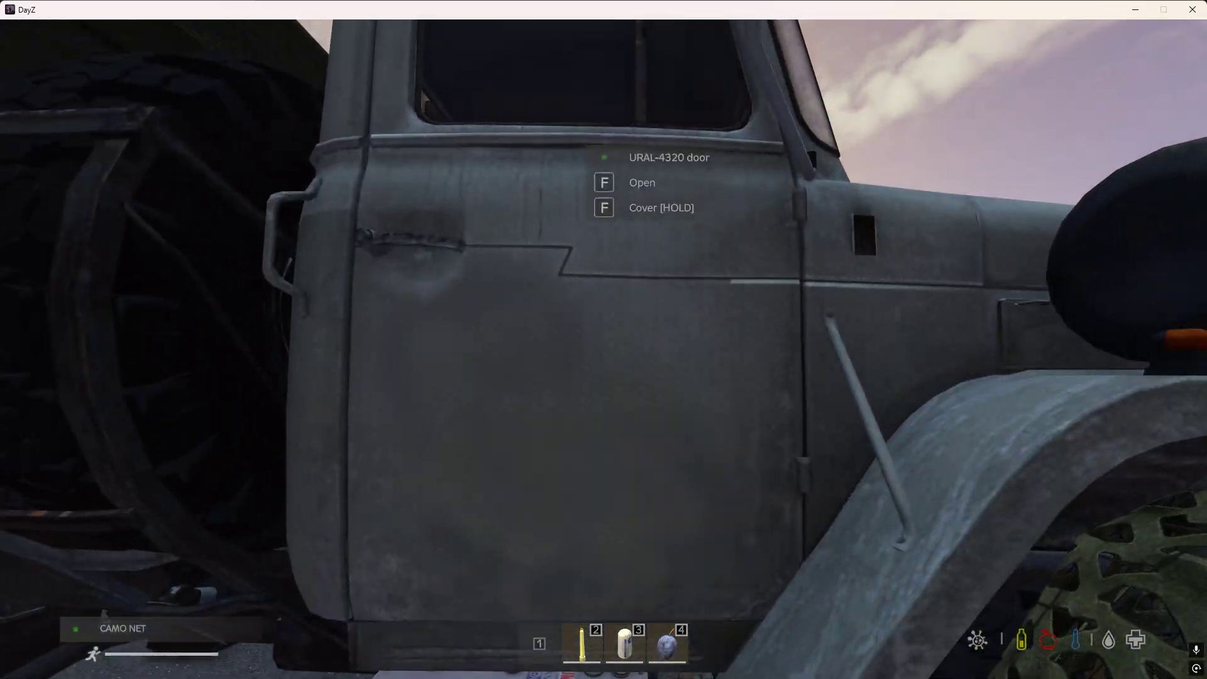
key(f)
key(s)
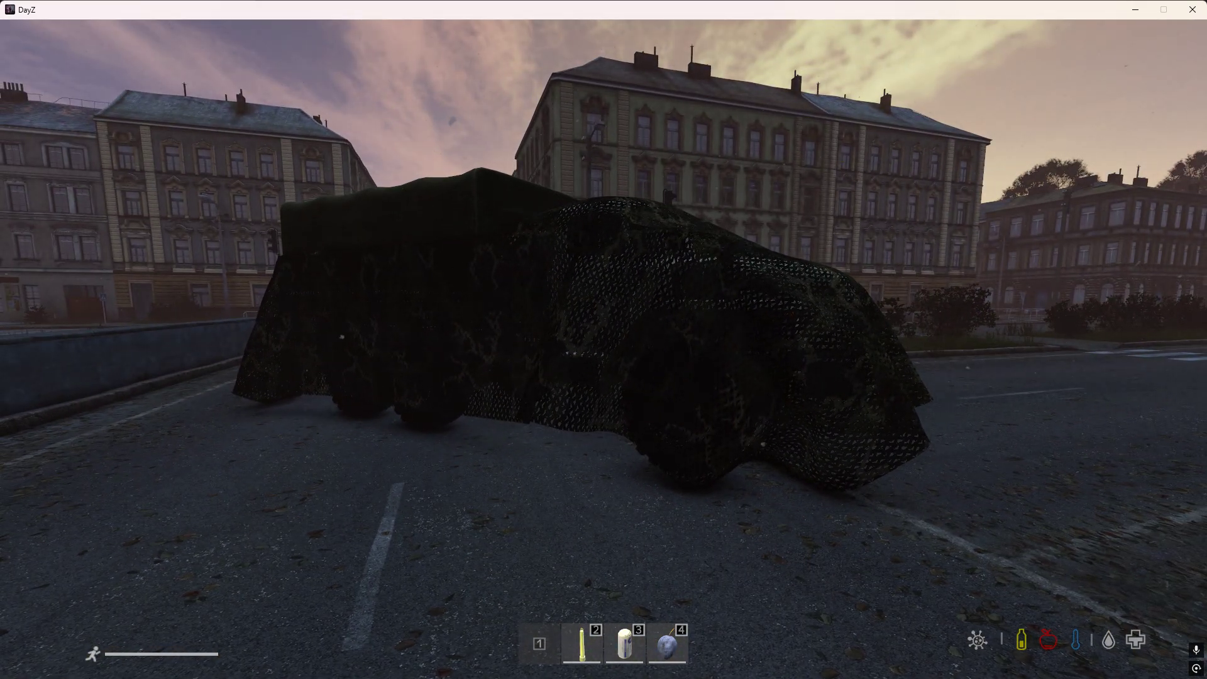
key(w)
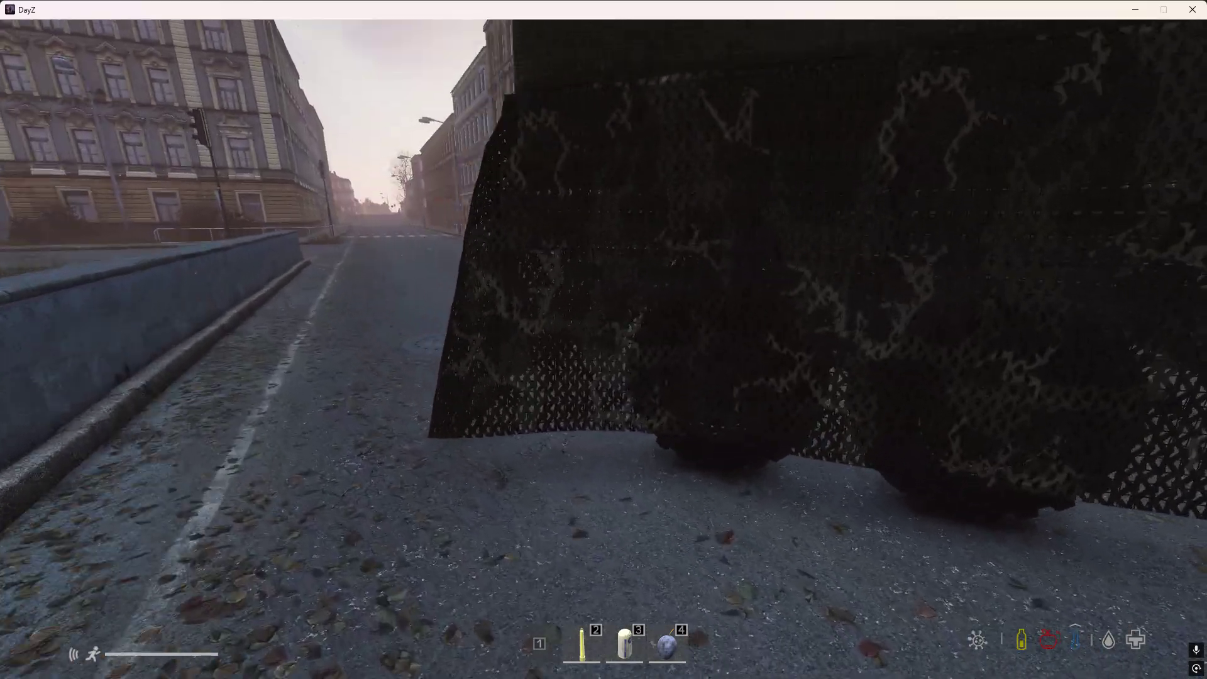
Return to Visual Studio and compare CamonetShapeableSlot in VehicleCover.json with the tent slot's class name and name property in the Ural config.cpp.
key(Escape)
key(alt+Tab)
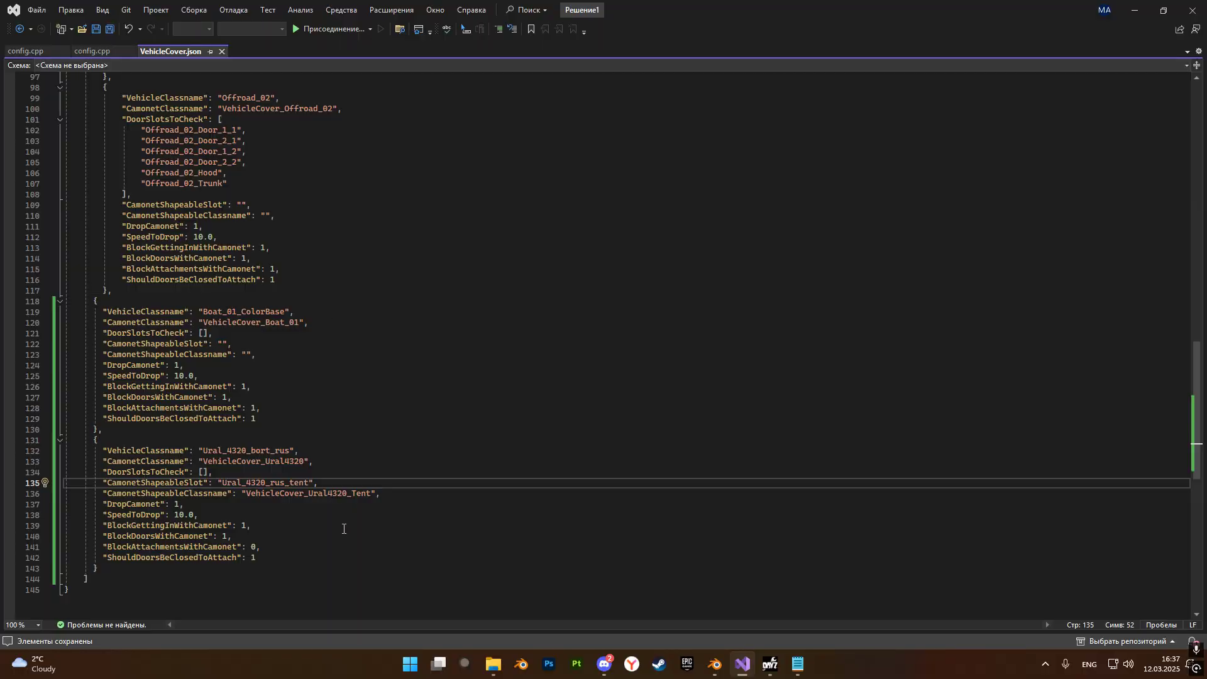
double_click(222, 483)
click(223, 482)
double_click(223, 483)
click(36, 53)
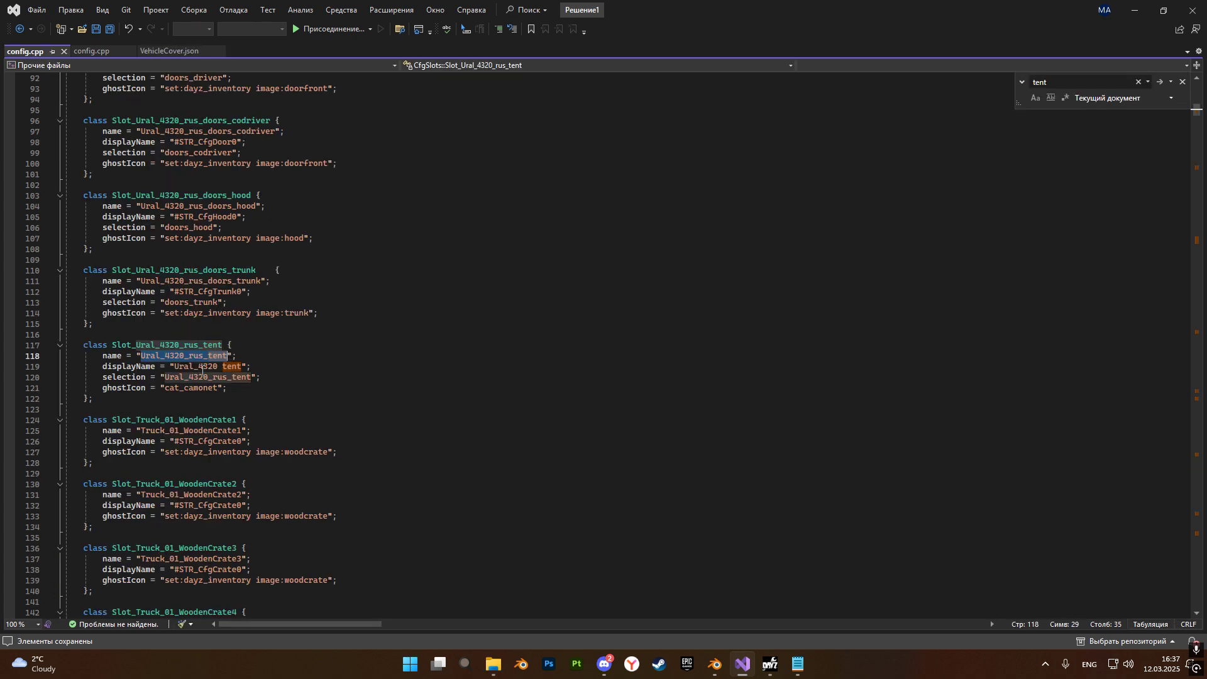
double_click(223, 346)
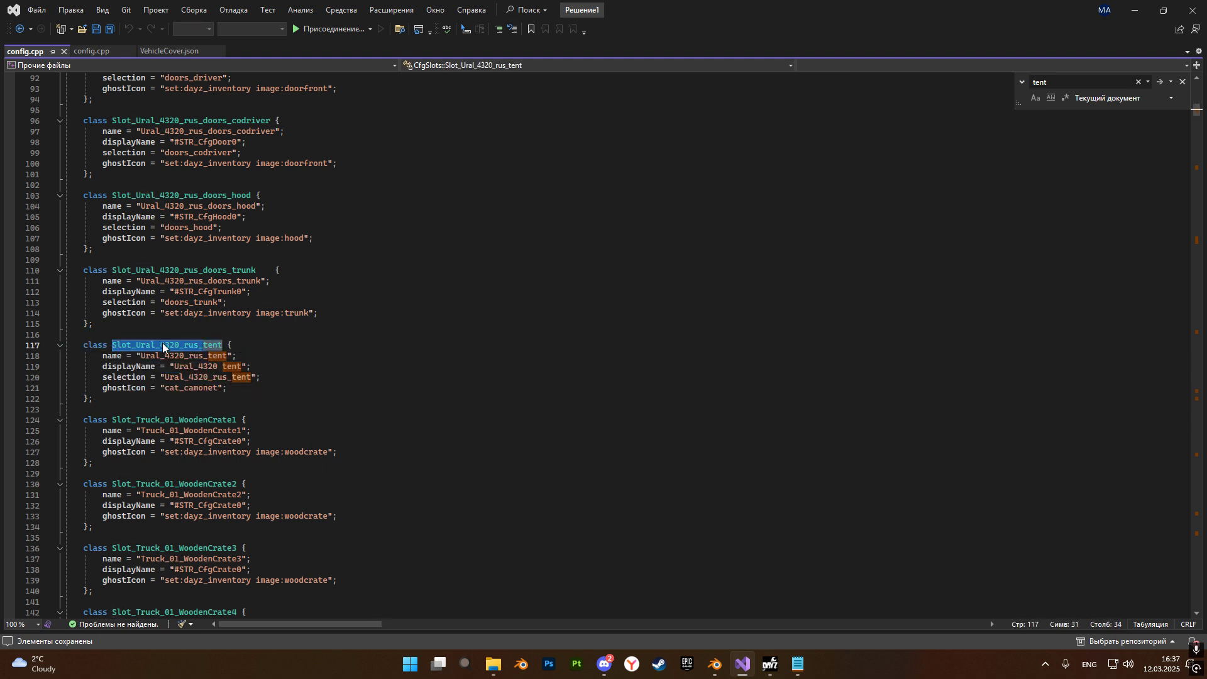
double_click(228, 355)
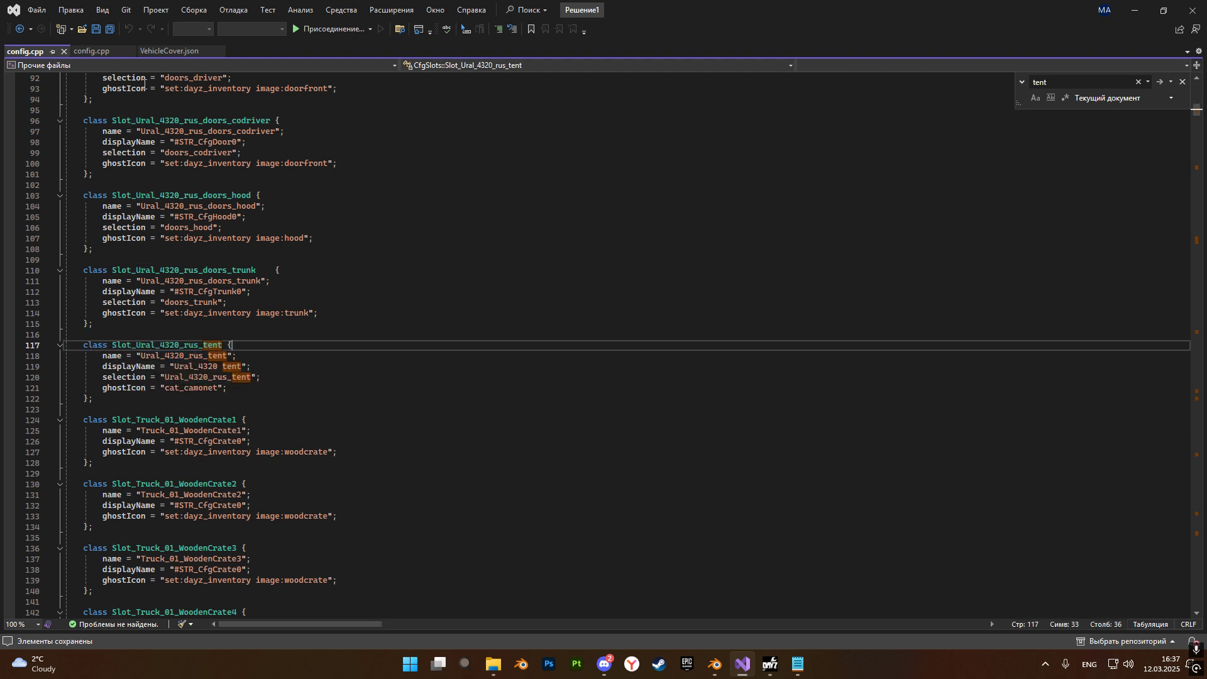
click(155, 54)
click(224, 485)
drag(223, 483, 311, 483)
click(318, 493)
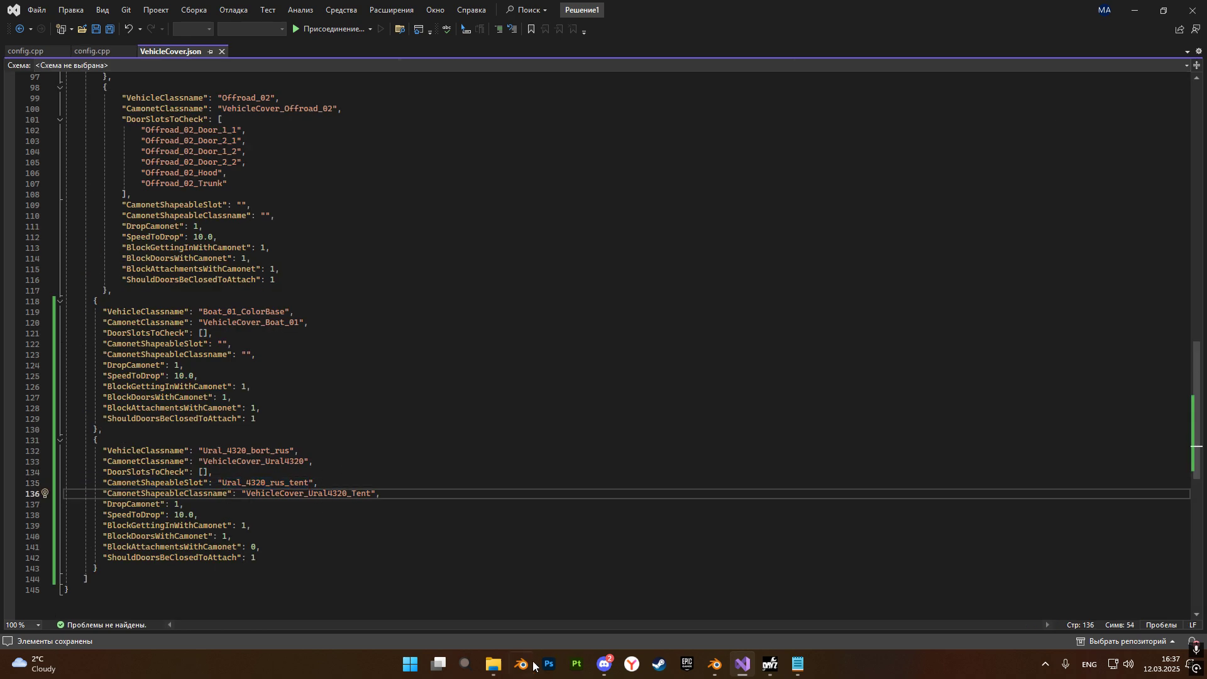
Switch to File Explorer and go from the profiles folder up to the DayZServer folder.
click(493, 664)
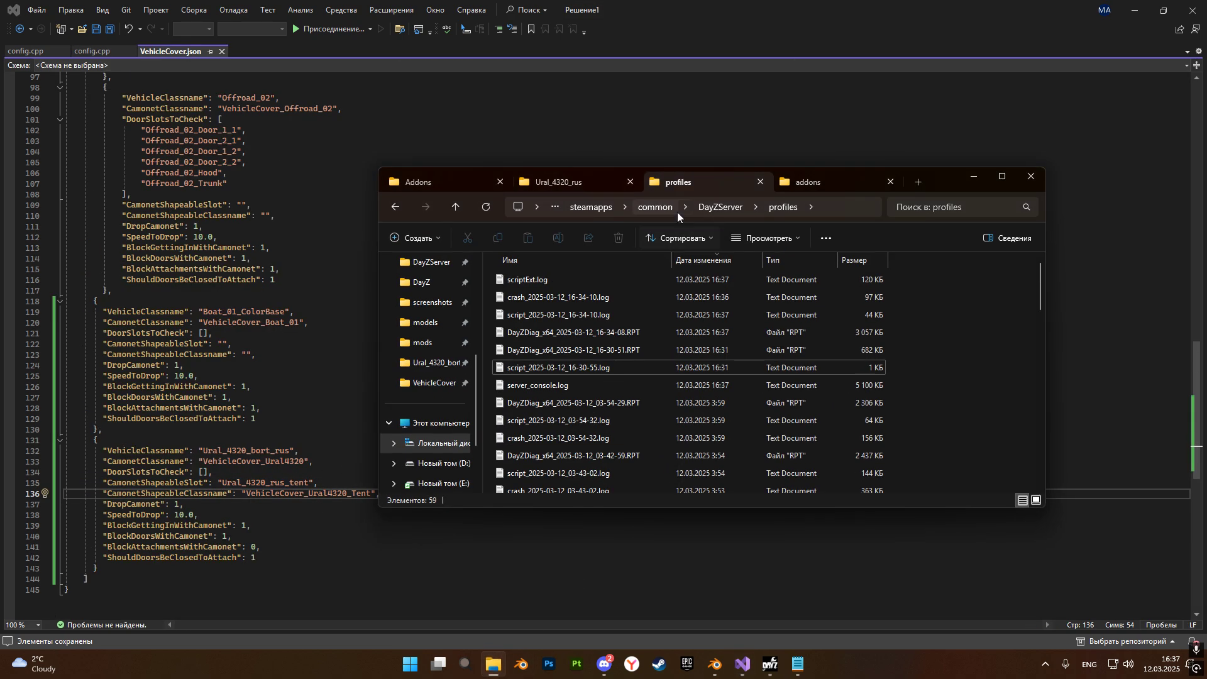
click(704, 207)
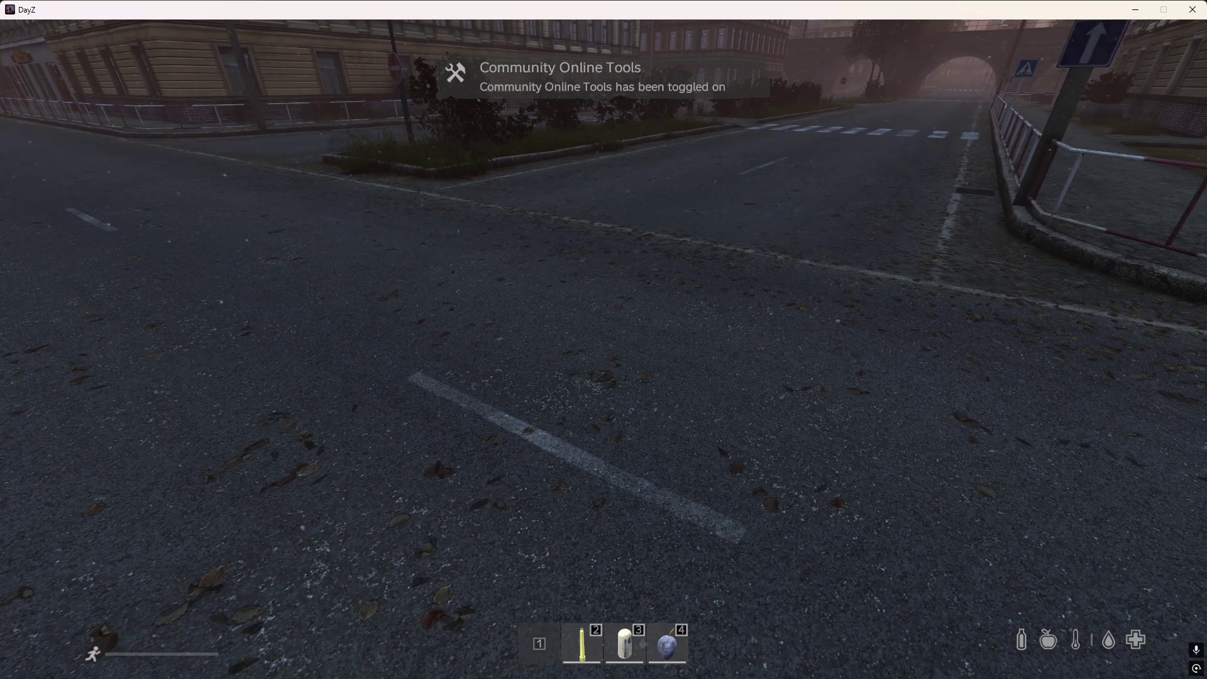
In DayZ, spawn a Ural_4320_bort_rus from the vehicles category, close the object spawner and open the character's inventory beside the truck.
key(y)
click(1099, 189)
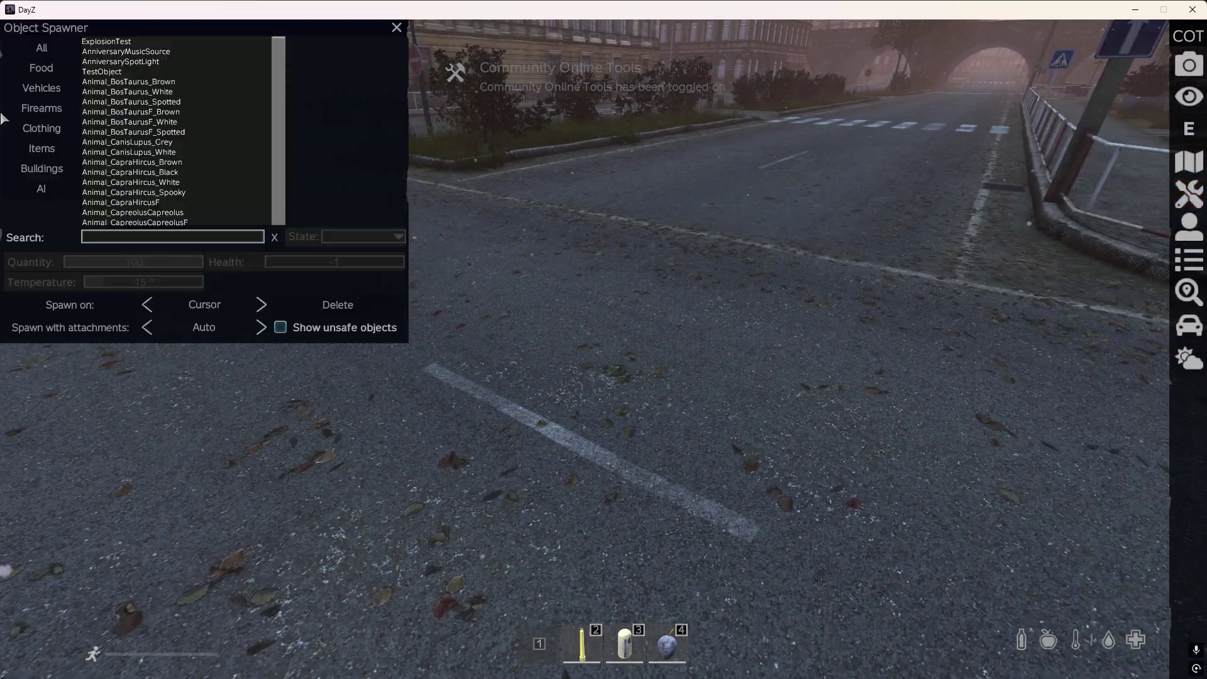
click(41, 88)
scroll(195, 167, down, 3)
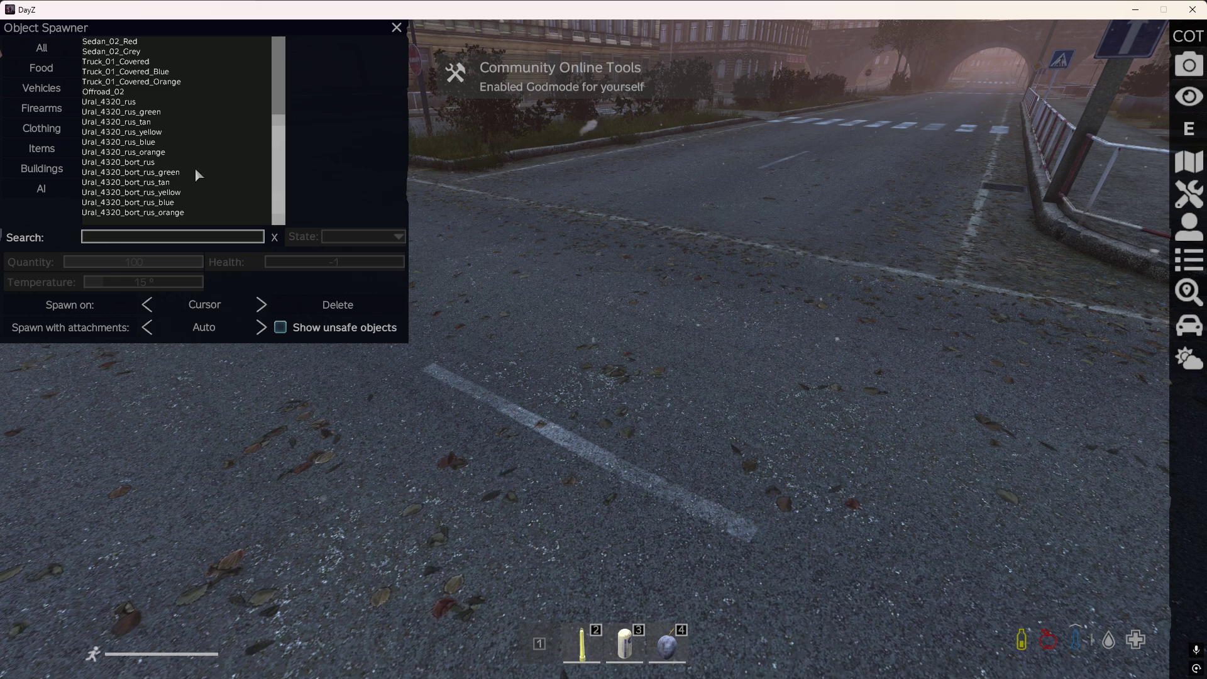
double_click(126, 165)
key(y)
key(Tab)
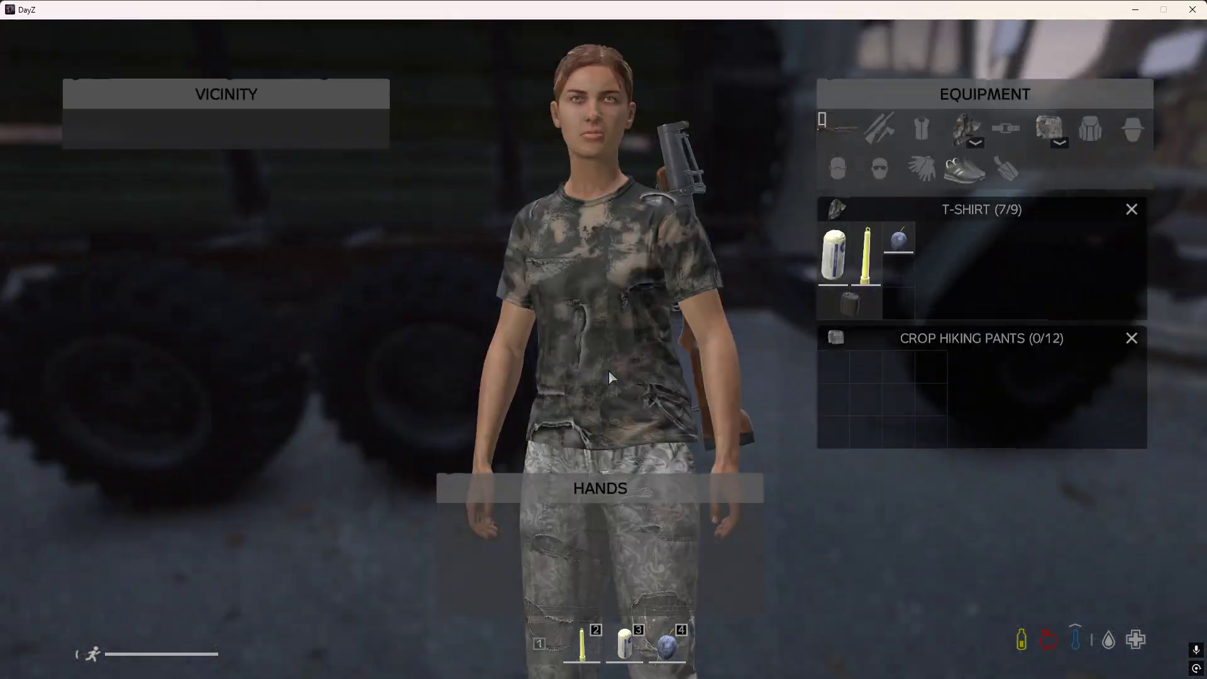
Search the object spawner for "camonet" across all categories, spawn a CamoNet and take it in hand.
key(Tab)
key(y)
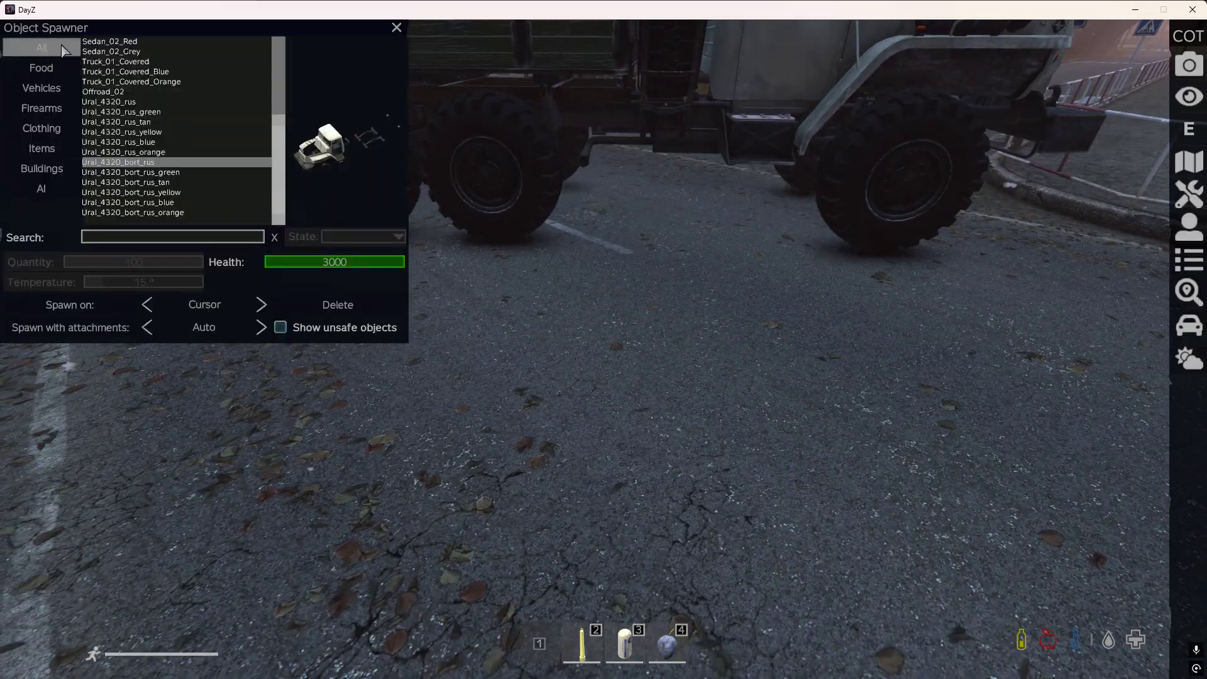
click(41, 47)
click(260, 236)
text(camonet)
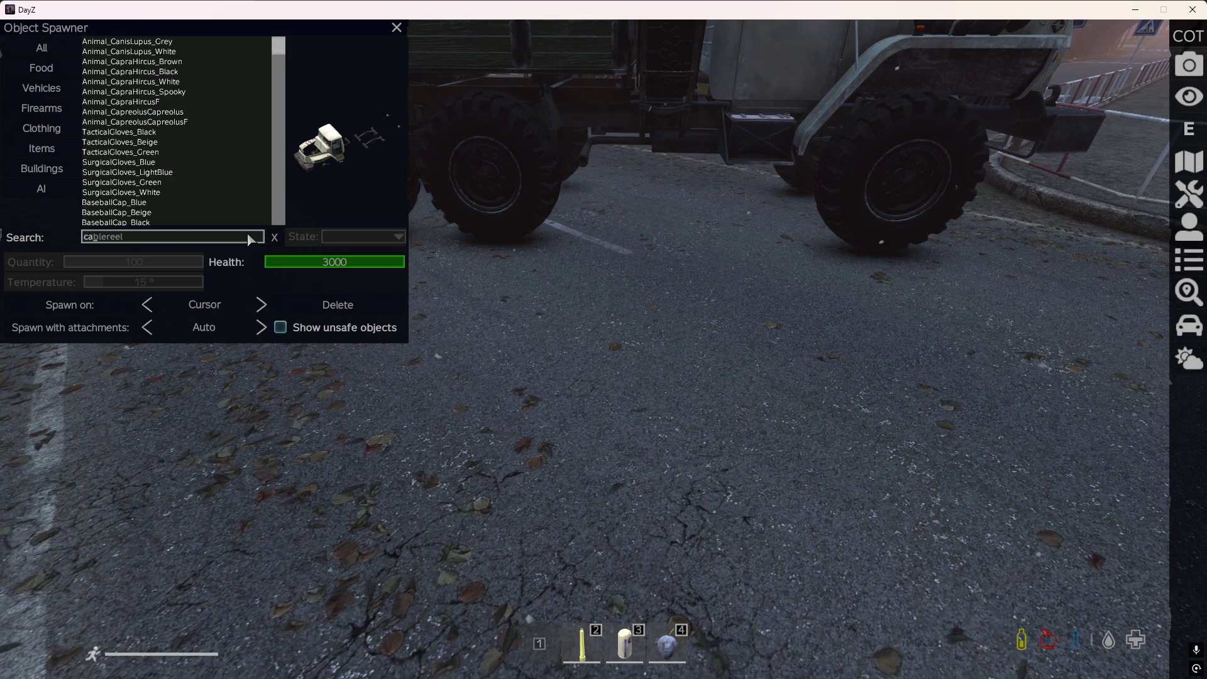
double_click(115, 51)
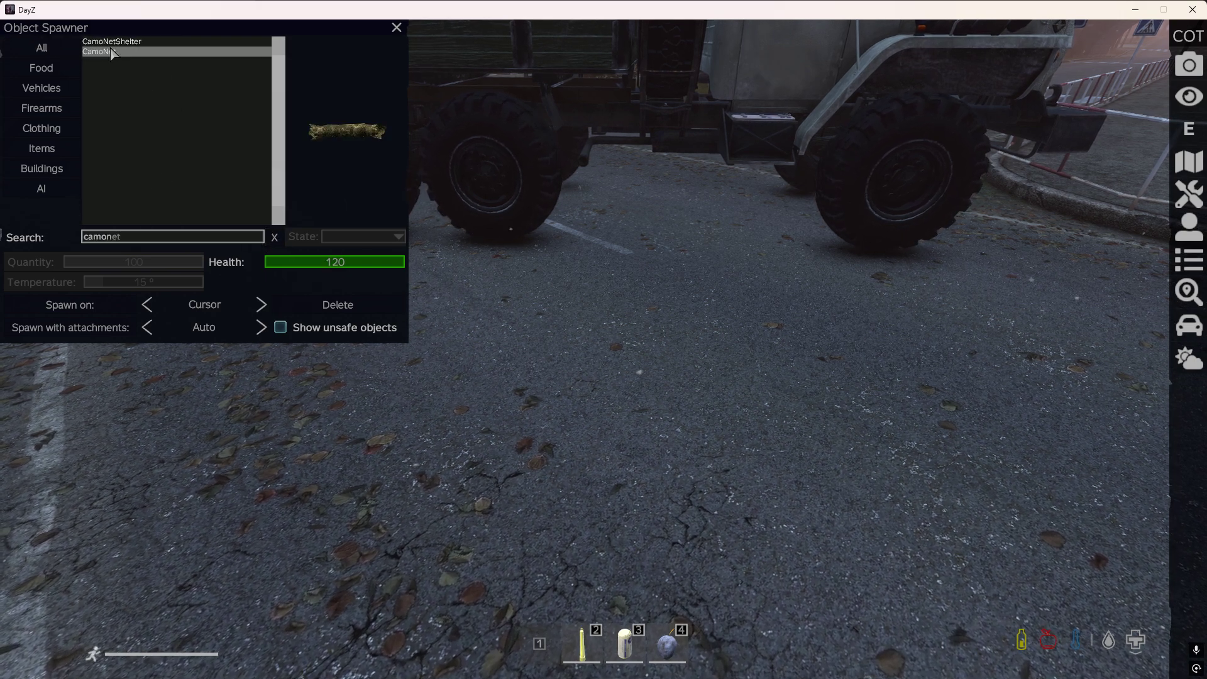
key(y)
key(f)
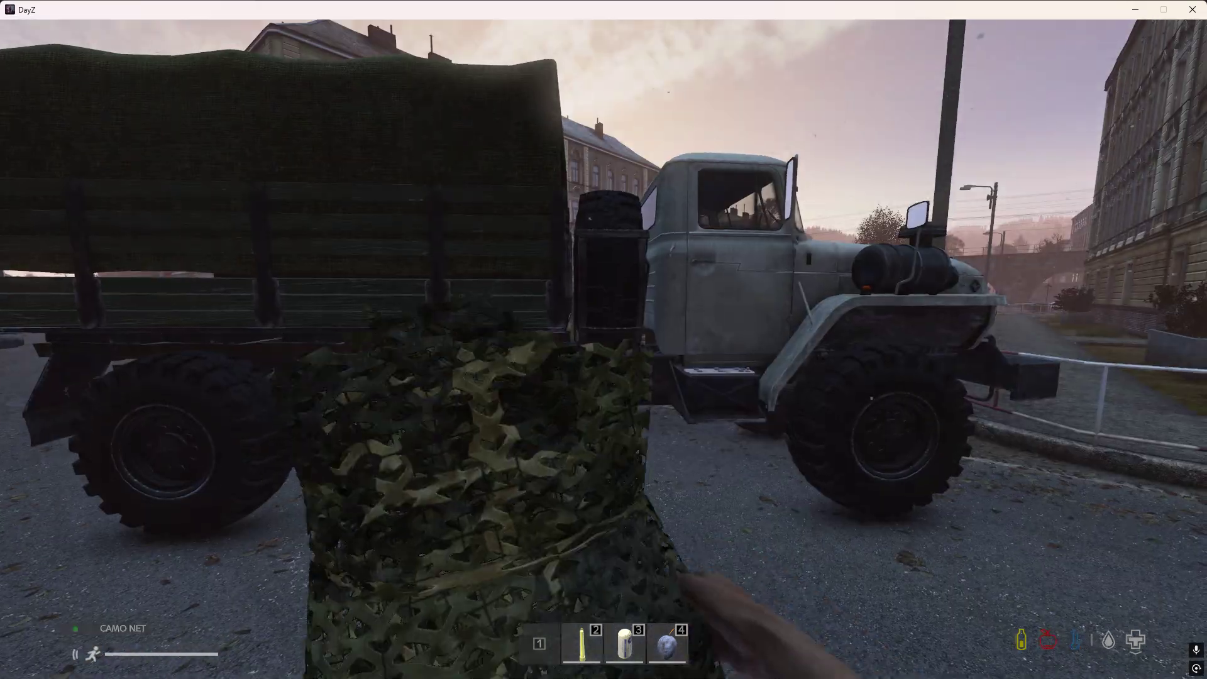
Cover the tented Ural with the camo net at the cab door and back away from the truck.
key(w)
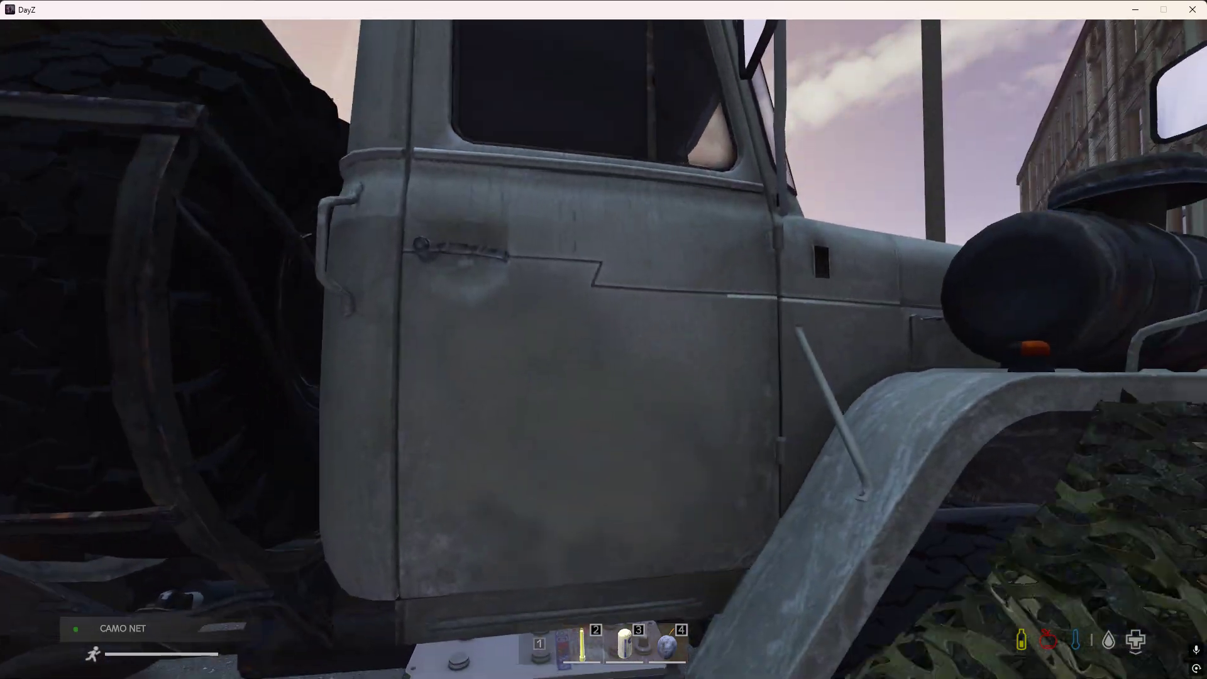
key(f)
key(s)
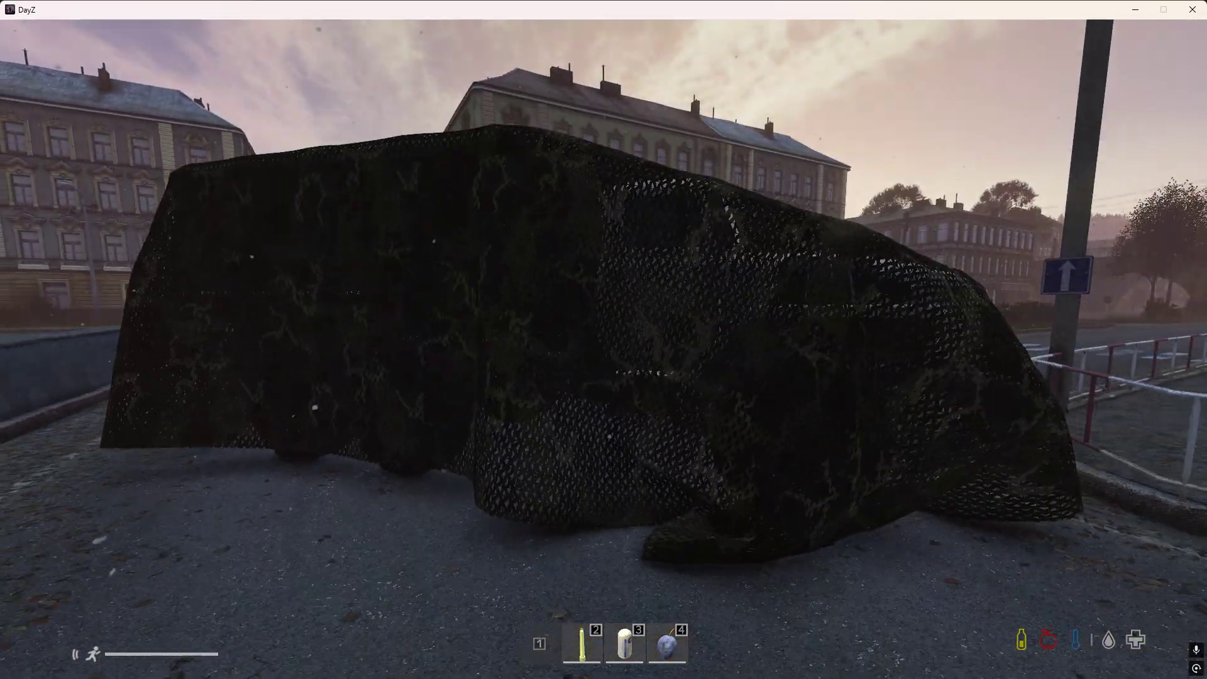
Inspect the tent-variant cover from all around the Ural and climb into the truck bed.
key(Tab)
key(Tab)
key(w)
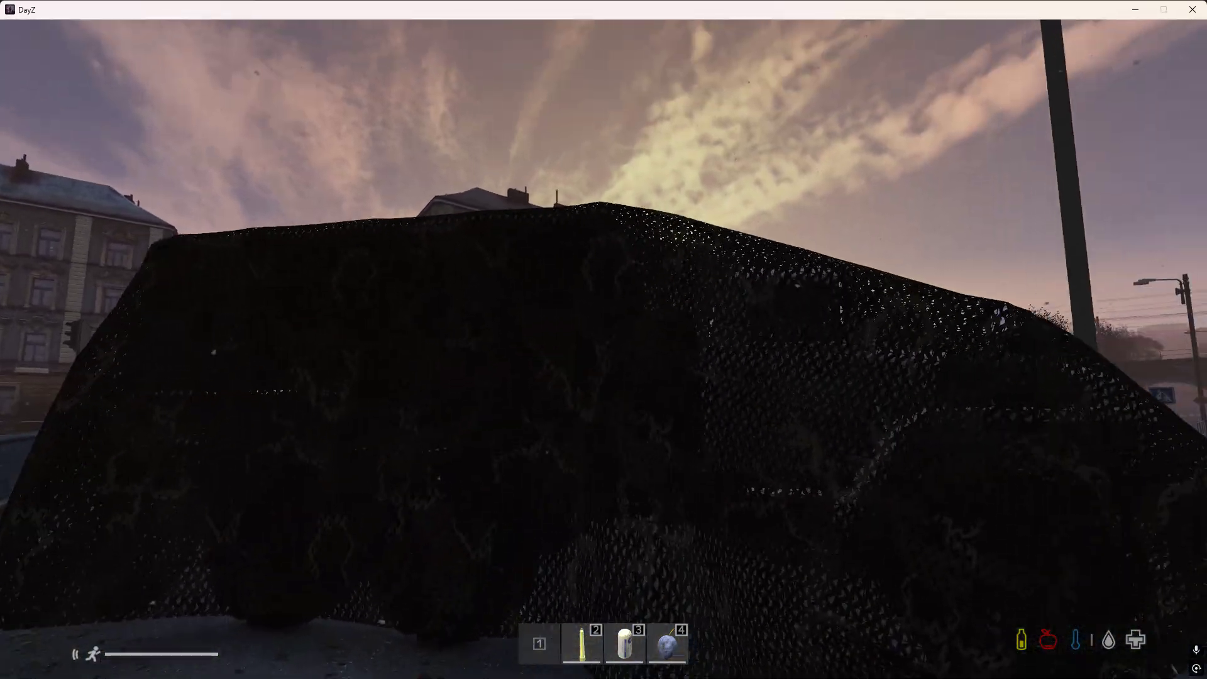
key(s)
key(w)
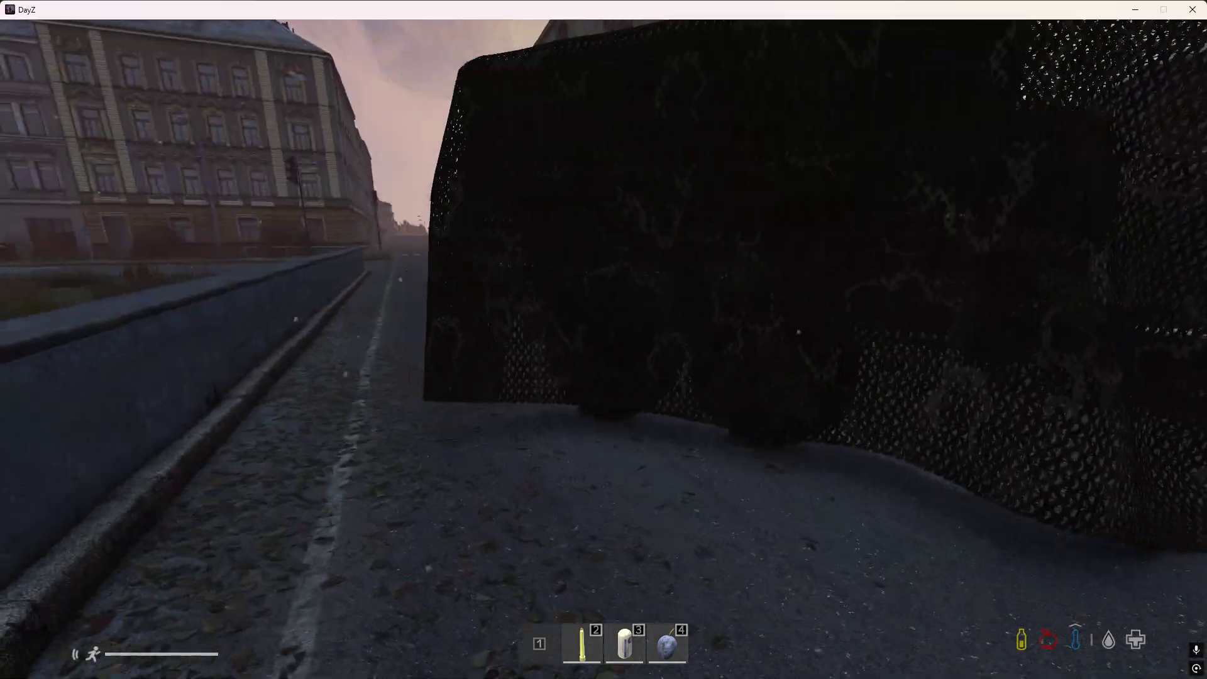
key(w)
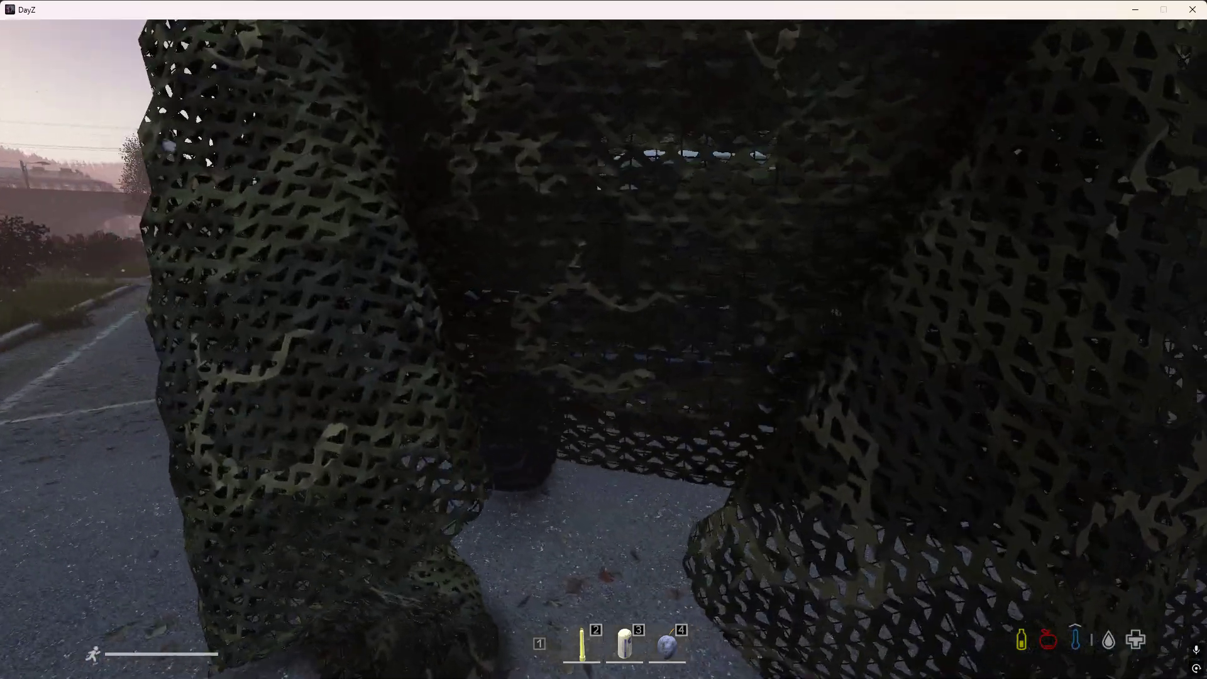
key(space)
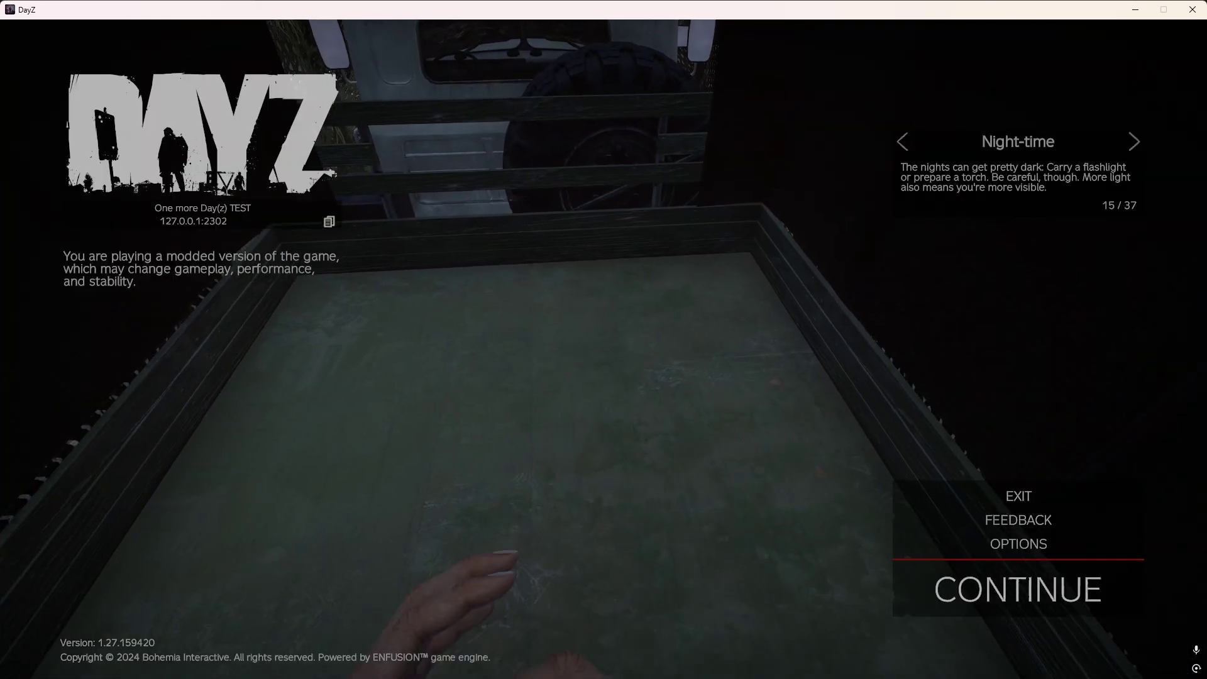
Switch to Visual Studio for a look at the Ural entry in VehicleCover.json and return to the DayZ session.
key(alt+Tab)
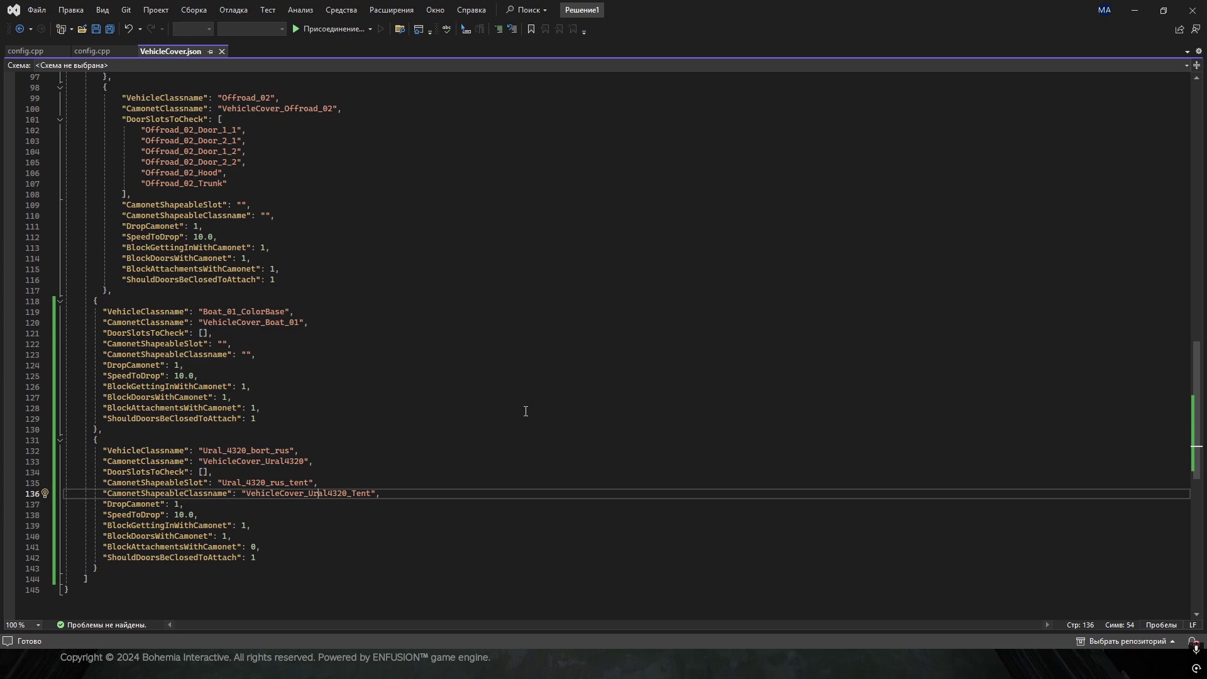
click(1133, 12)
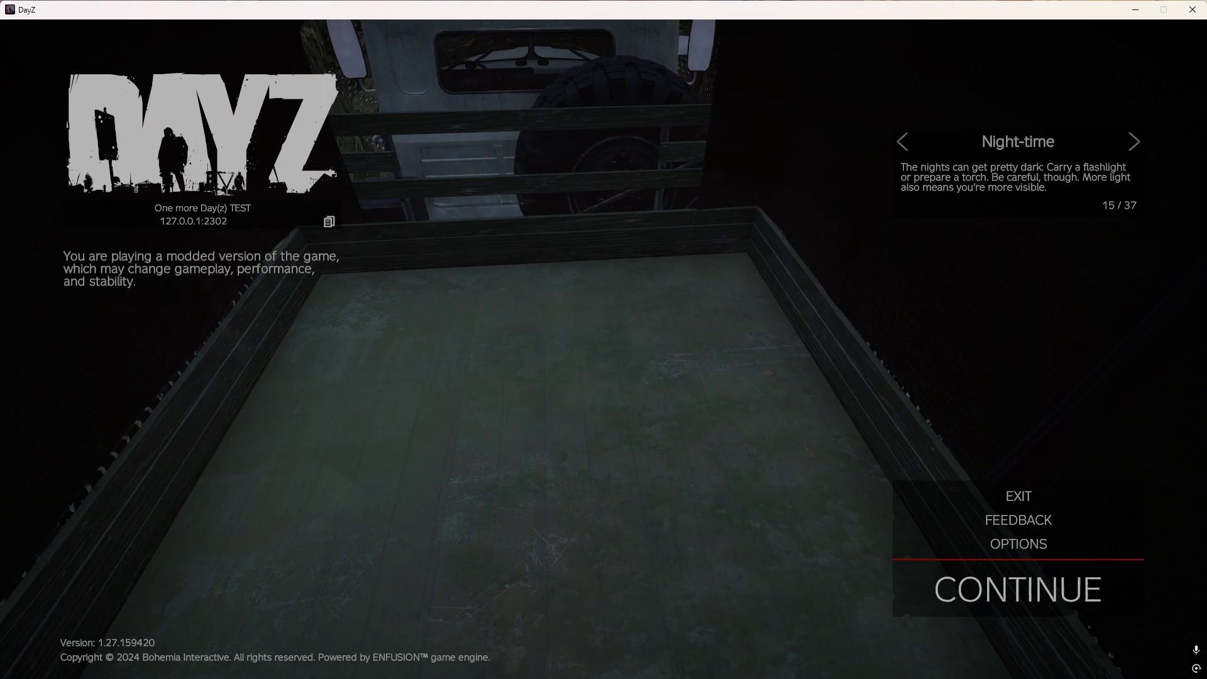
key(Escape)
Take the URAL-4320 awning from the truck's body attachments into the hands and look over the covered truck.
key(w)
key(Tab)
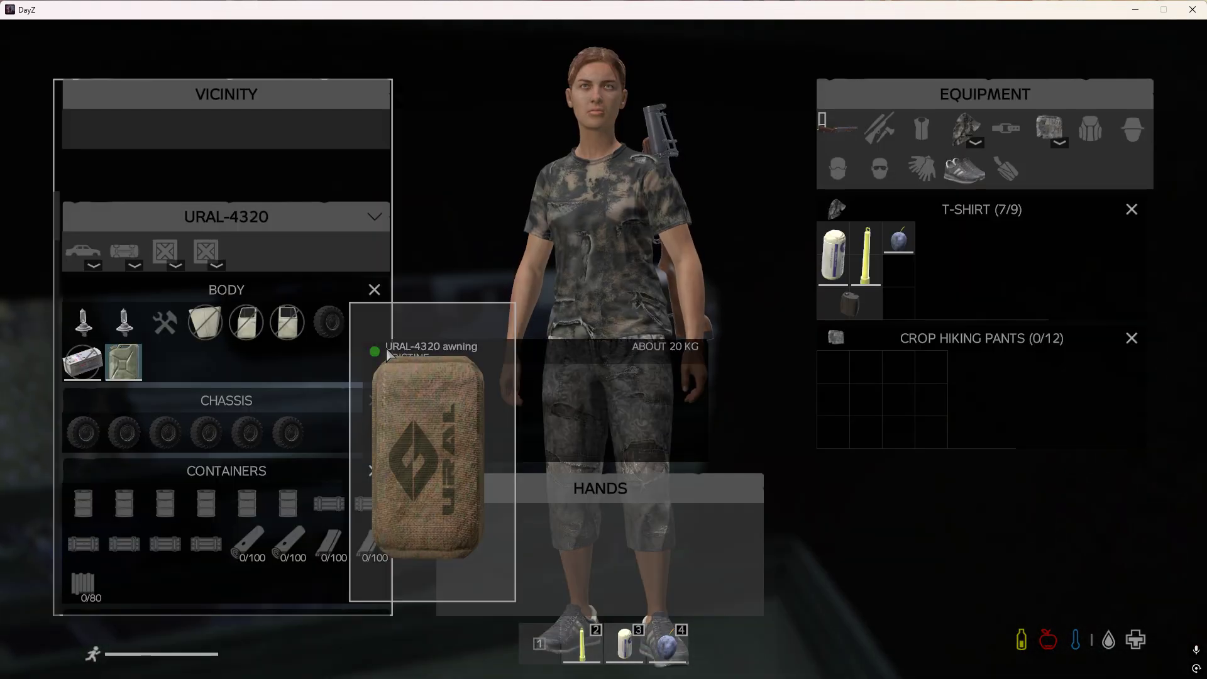
key(Tab)
key(w)
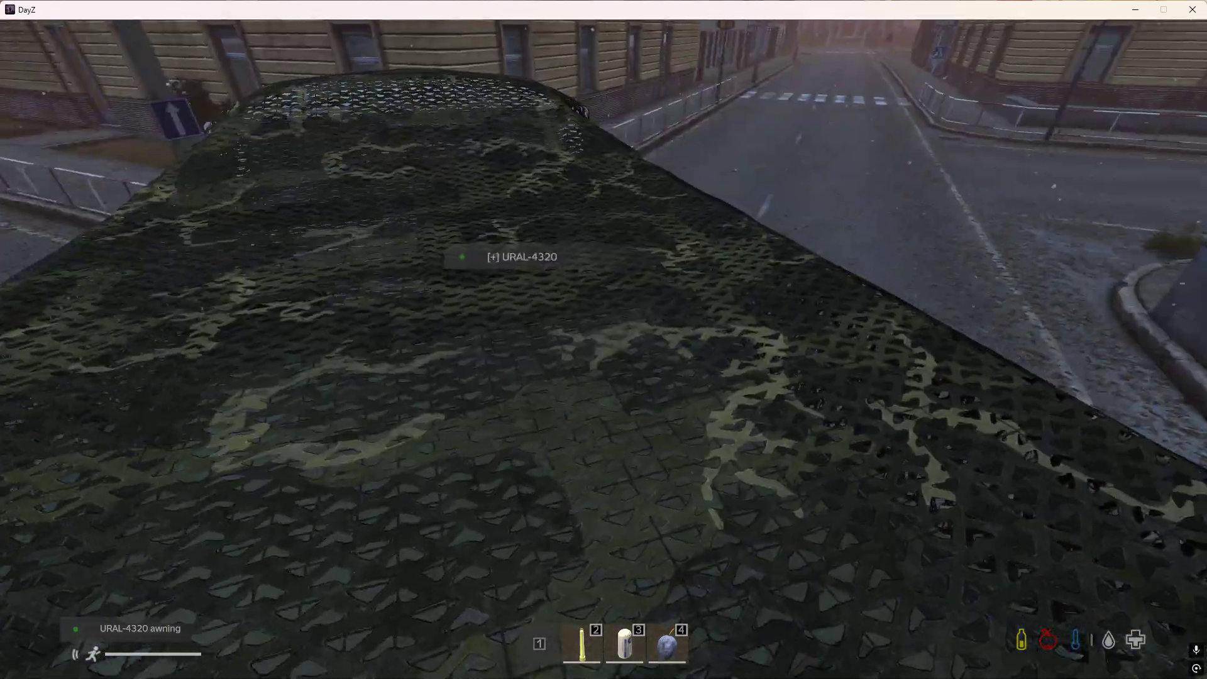
Attach the URAL-4320 awning back onto the covered truck from the hands.
key(Tab)
drag(587, 553, 369, 321)
key(Tab)
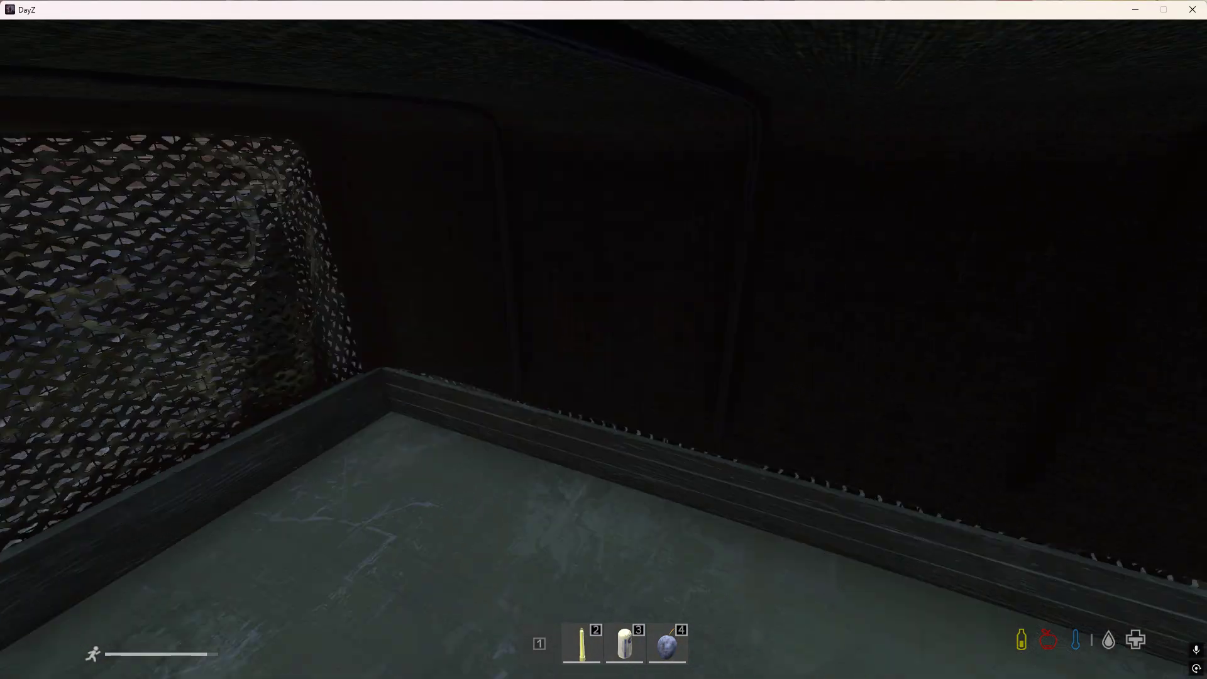
Remove the awning from the covered Ural once more and get down from the truck bed.
key(Tab)
key(Tab)
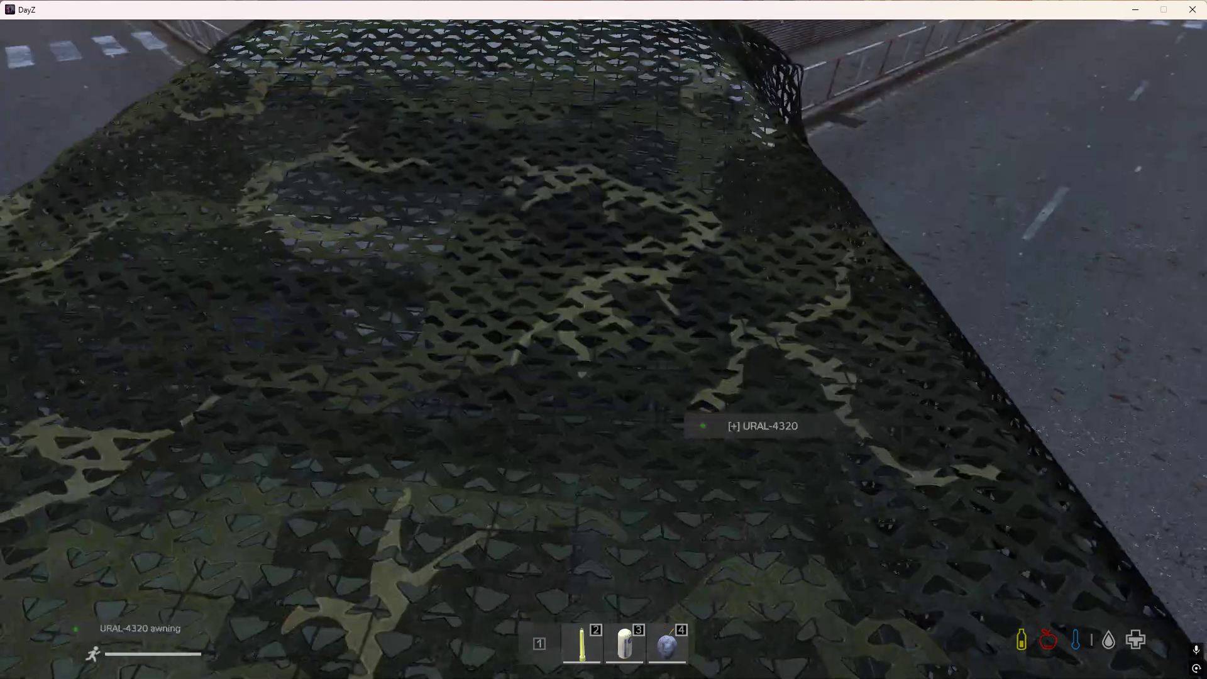
key(w)
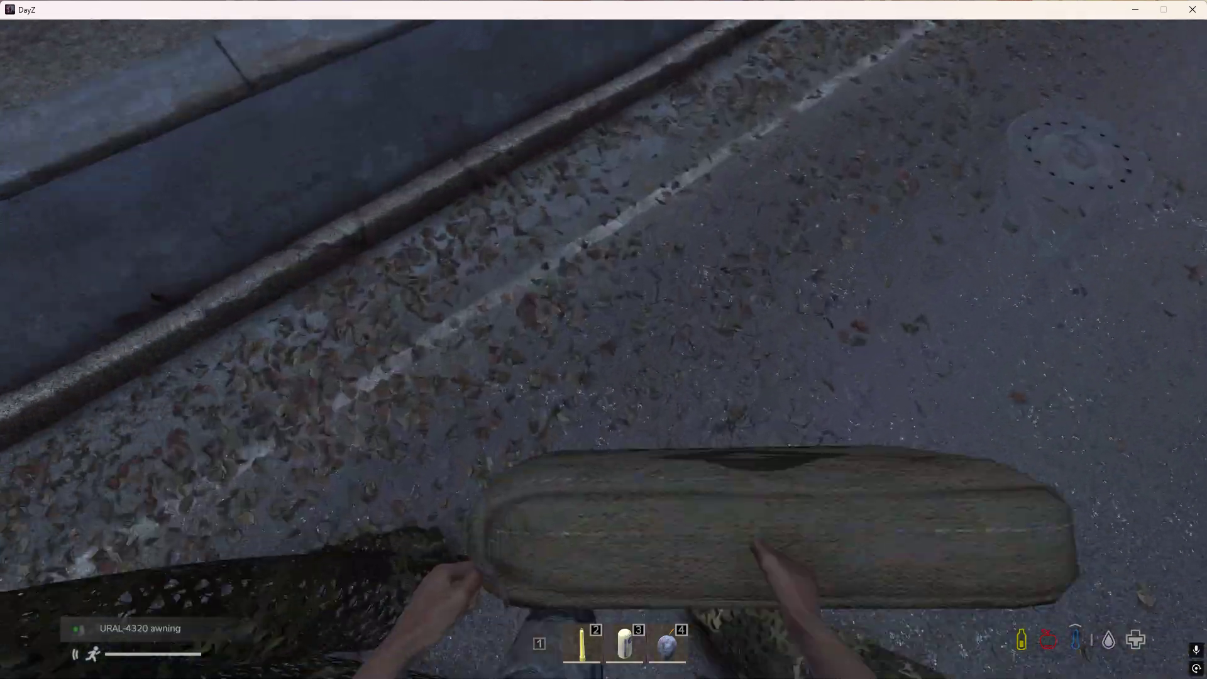
Free the hands of the awning and take the camo net off the Ural at its rear wheels.
key(w)
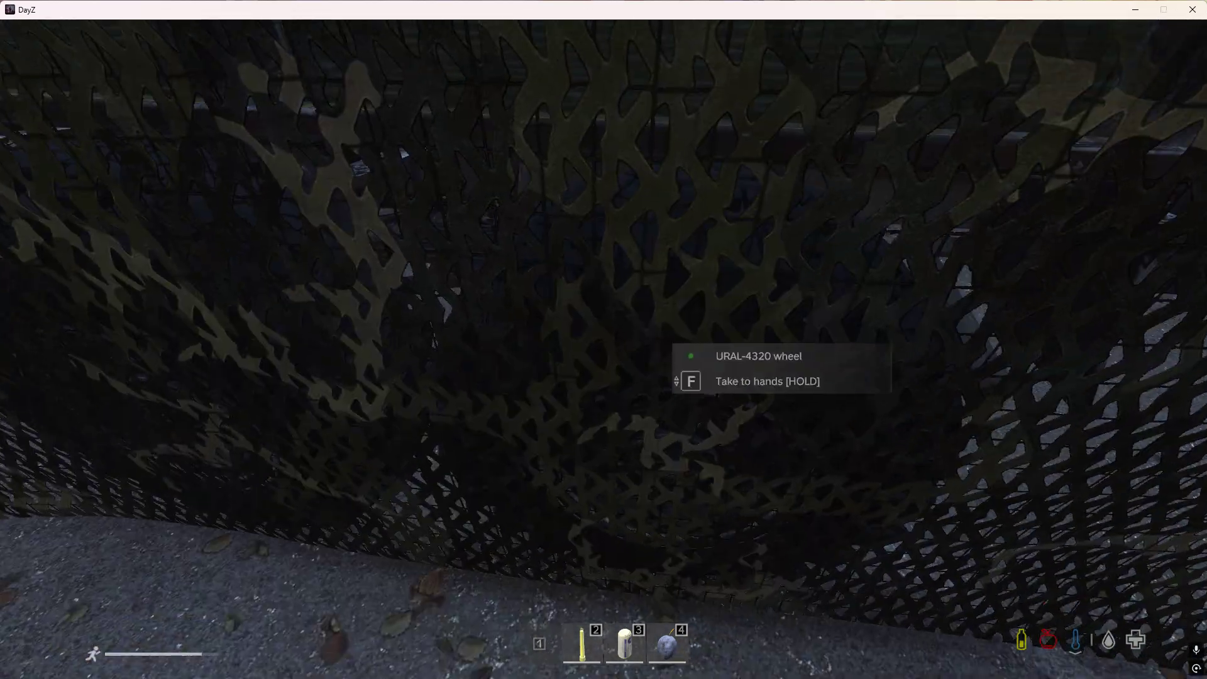
key(f)
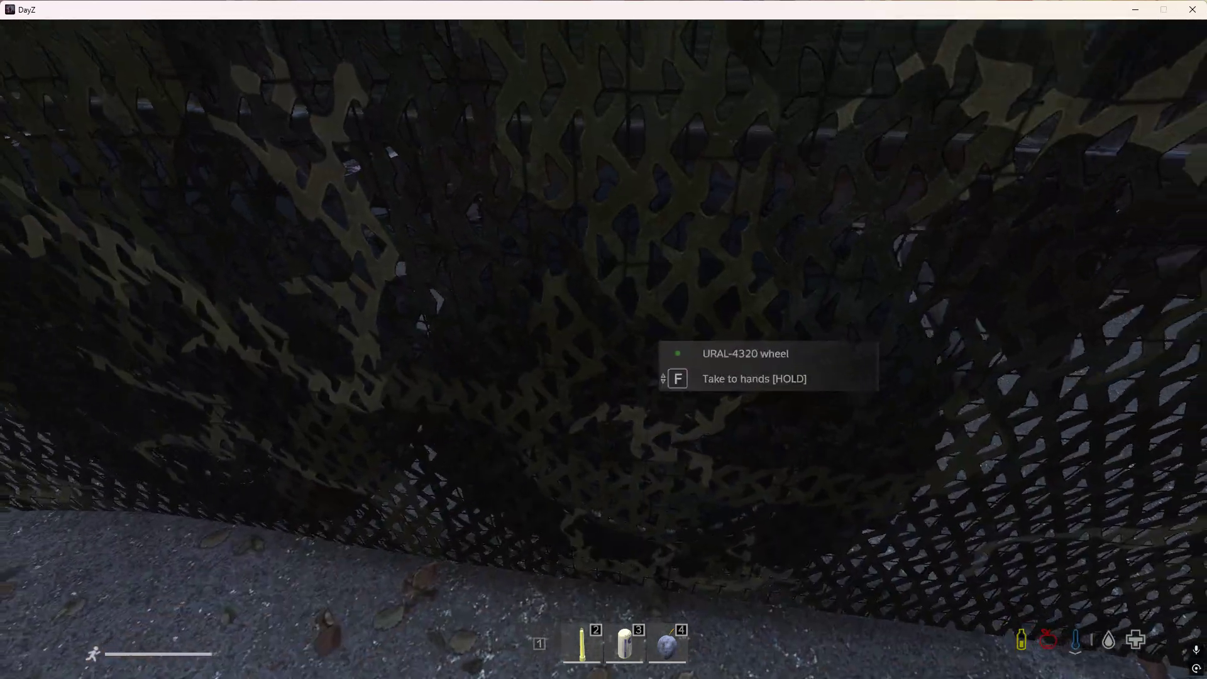
key(f)
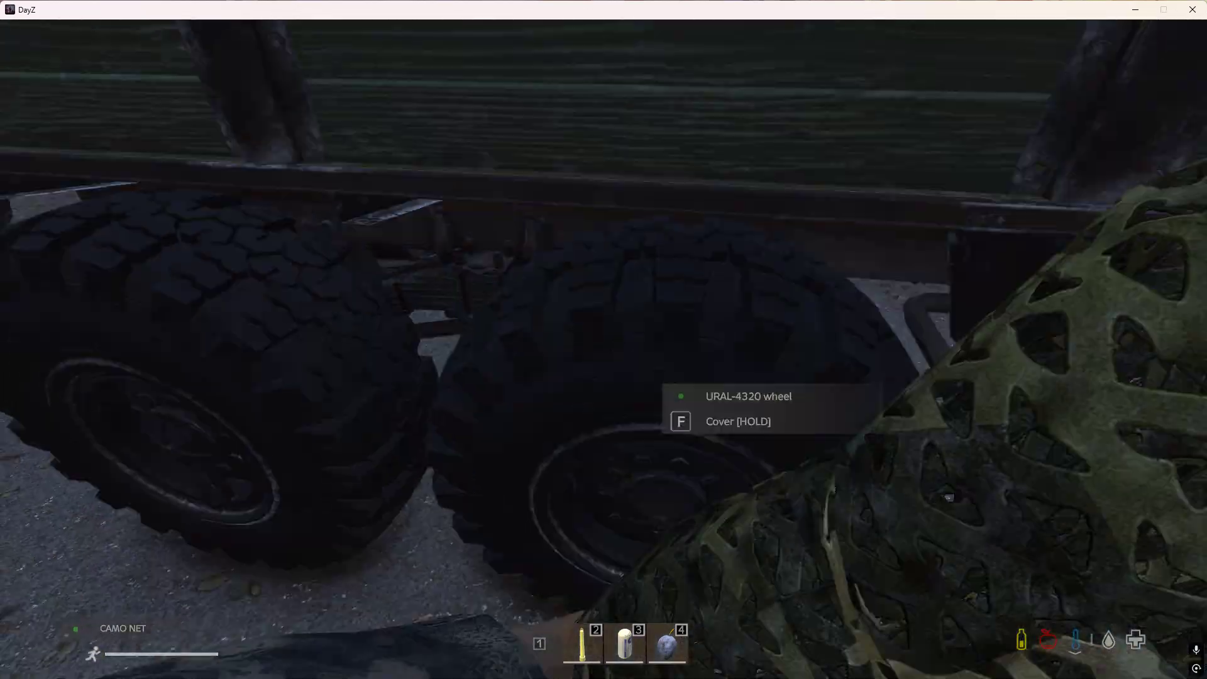
Cover the Ural without its awning at the cab door and step back to inspect the lower cover shape.
key(w)
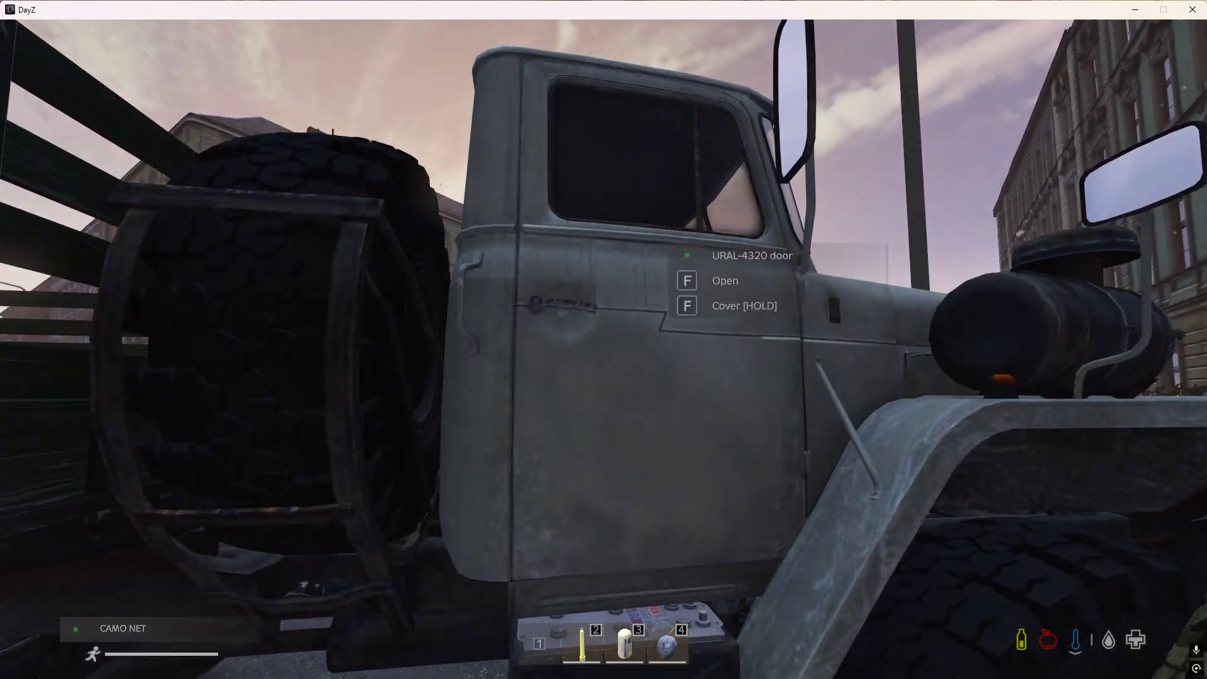
key(f)
key(s)
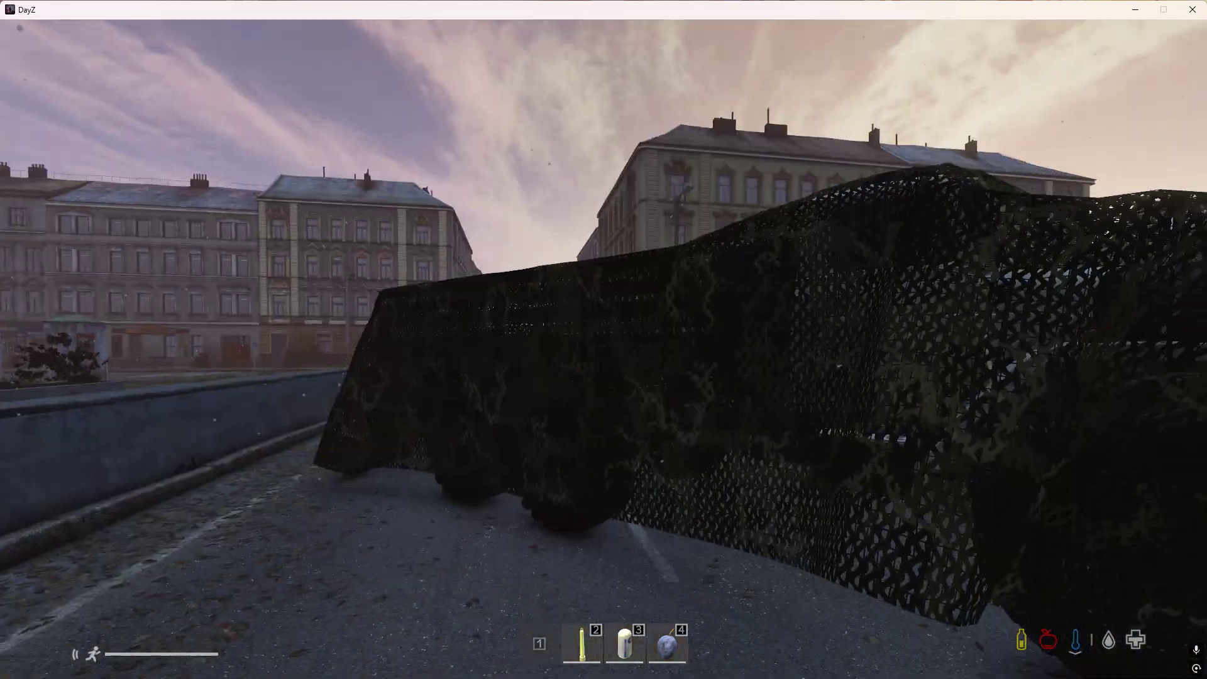
key(s)
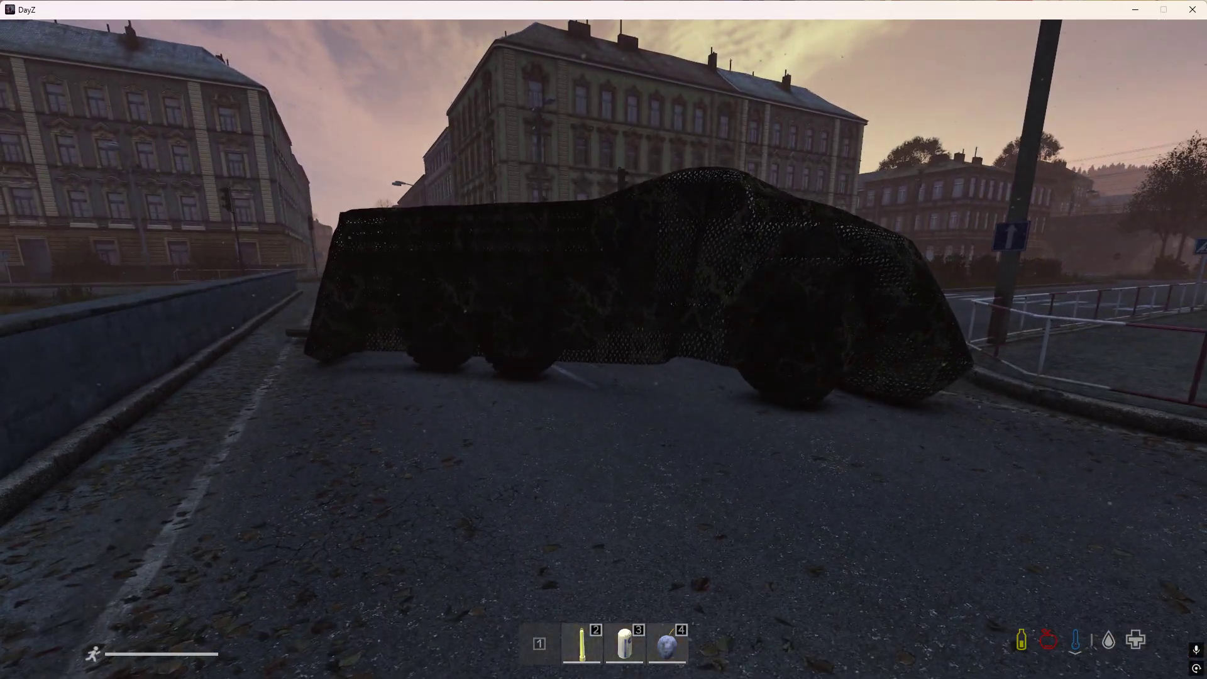